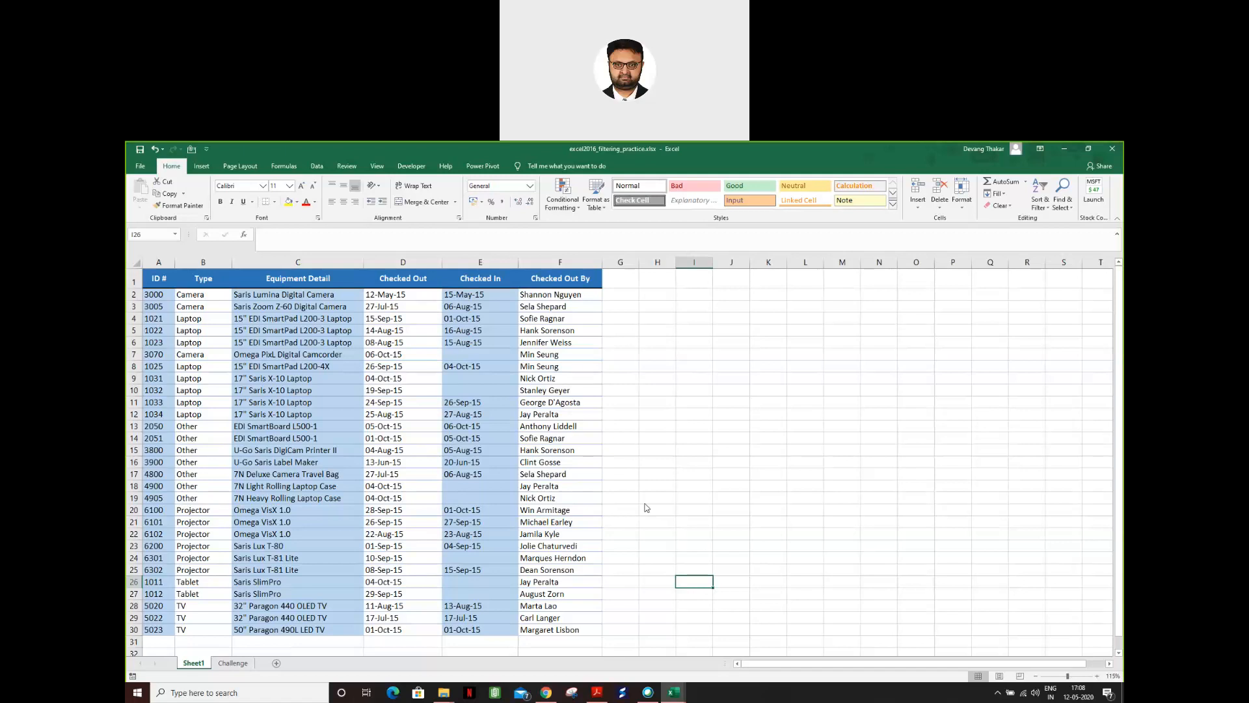
# - Select the whole equipment table, A1:F30, including its heading row
pyautogui.click(644, 504)
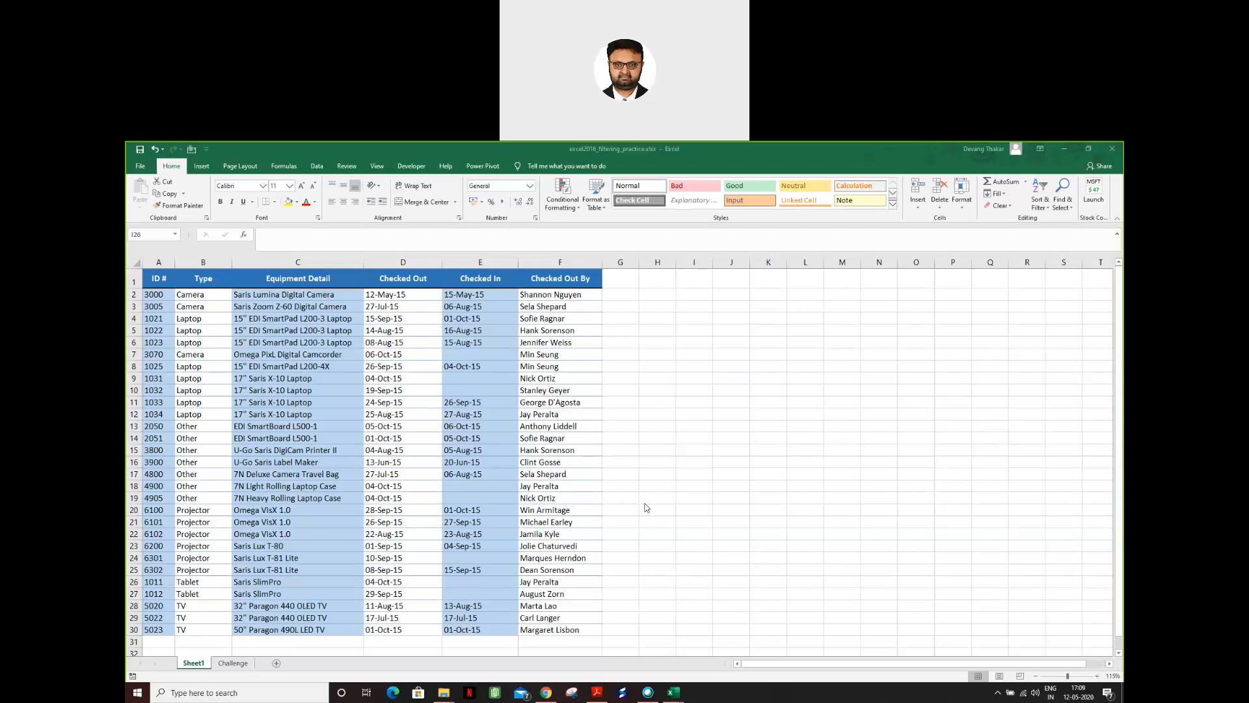
pyautogui.click(155, 278)
pyautogui.moveTo(184, 305); pyautogui.dragTo(565, 601)
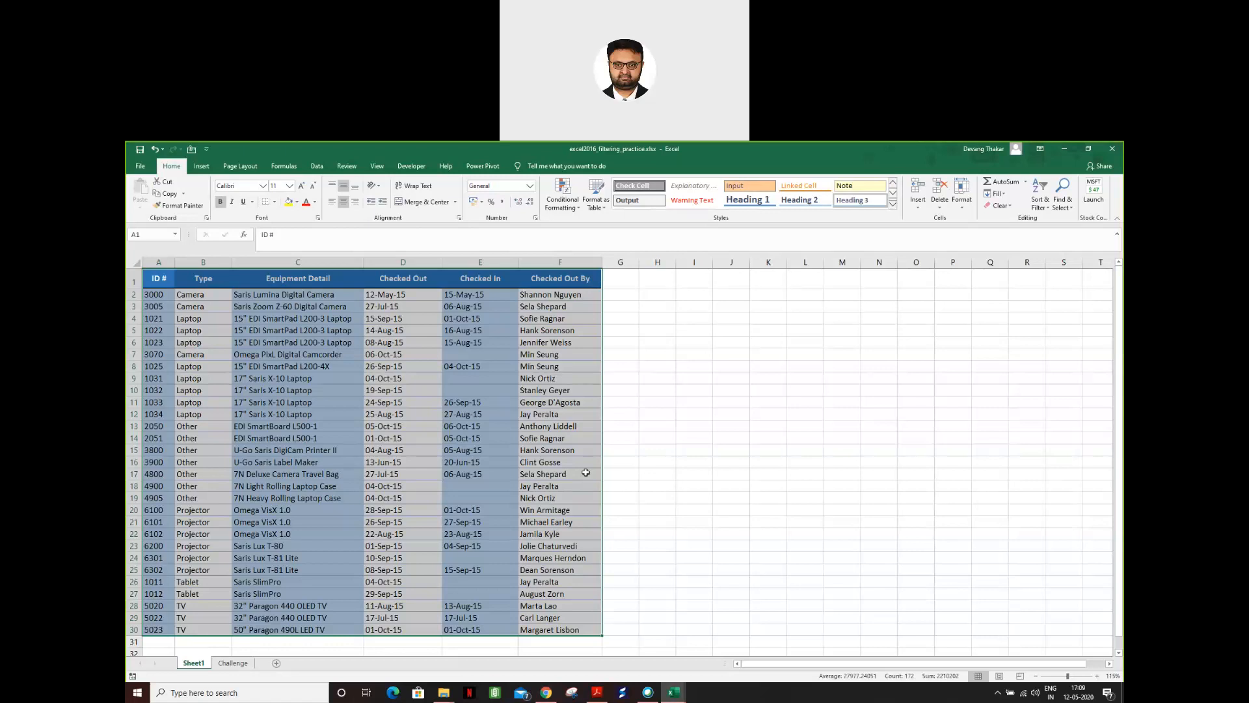
# - Switch to the Demo.xlsx workbook and widen column A to fit its Date Time entries
pyautogui.click(673, 692)
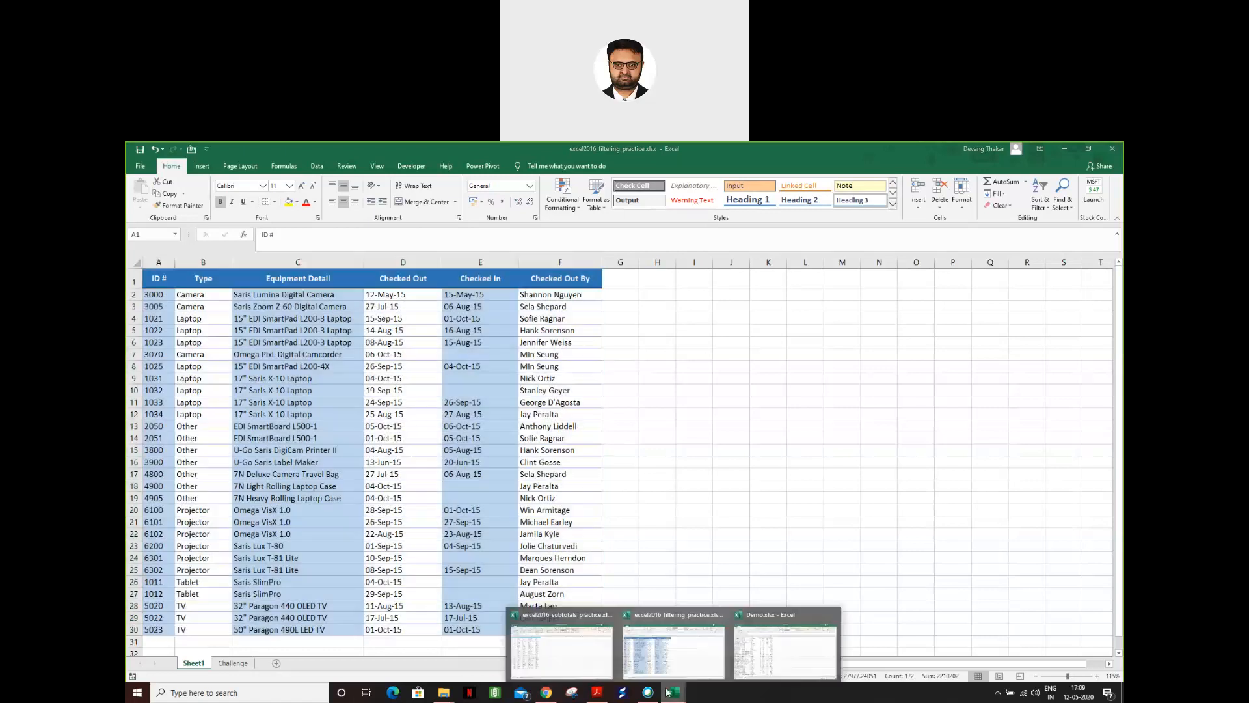
pyautogui.click(752, 660)
pyautogui.click(554, 335)
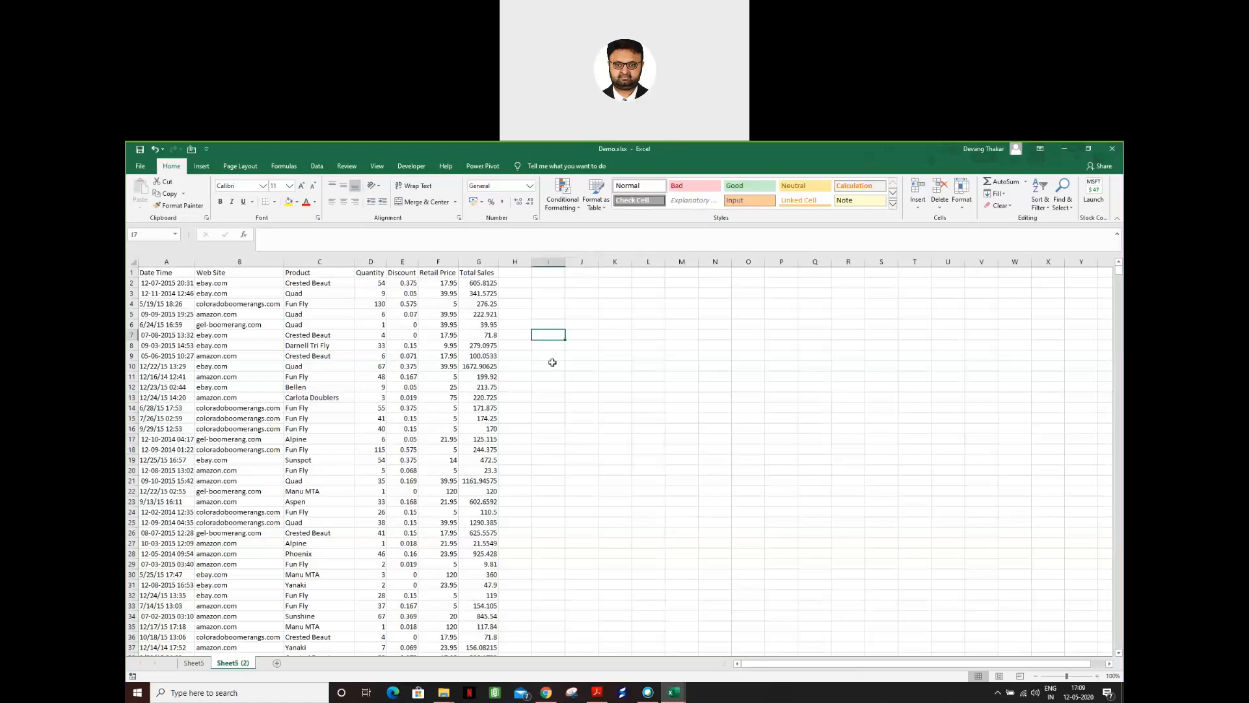
pyautogui.scroll(3, 529, 418)
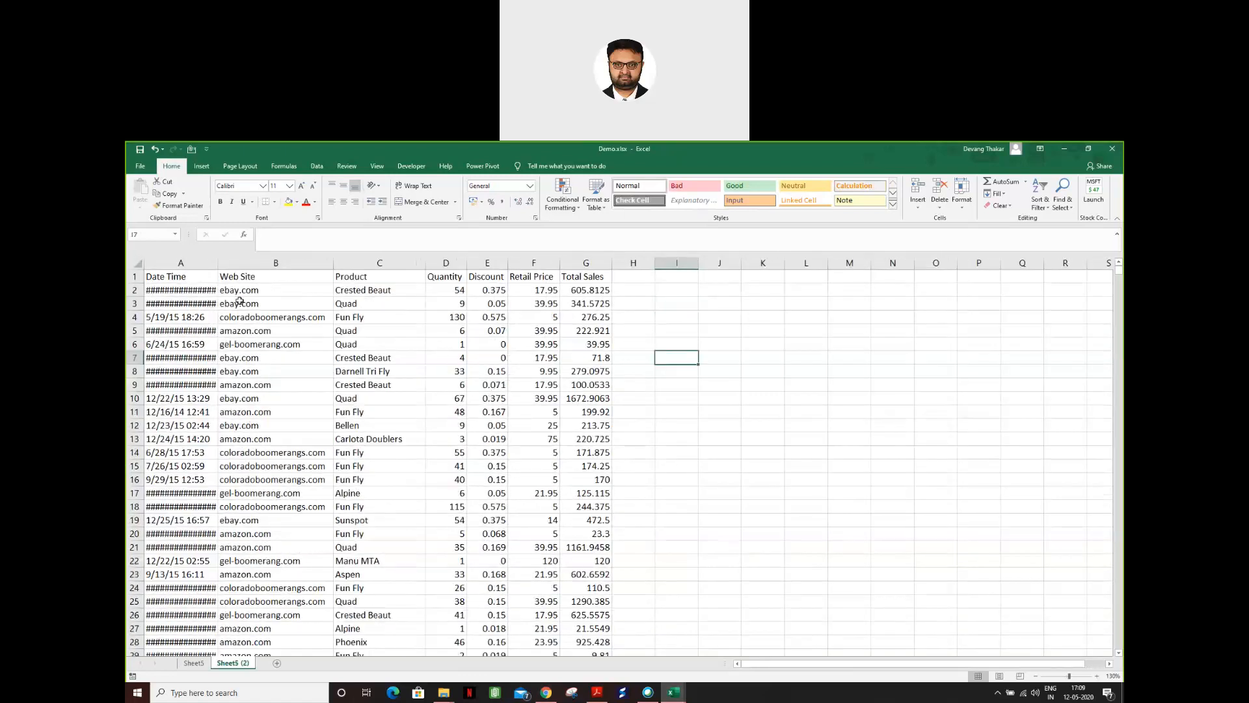
pyautogui.doubleClick(218, 267)
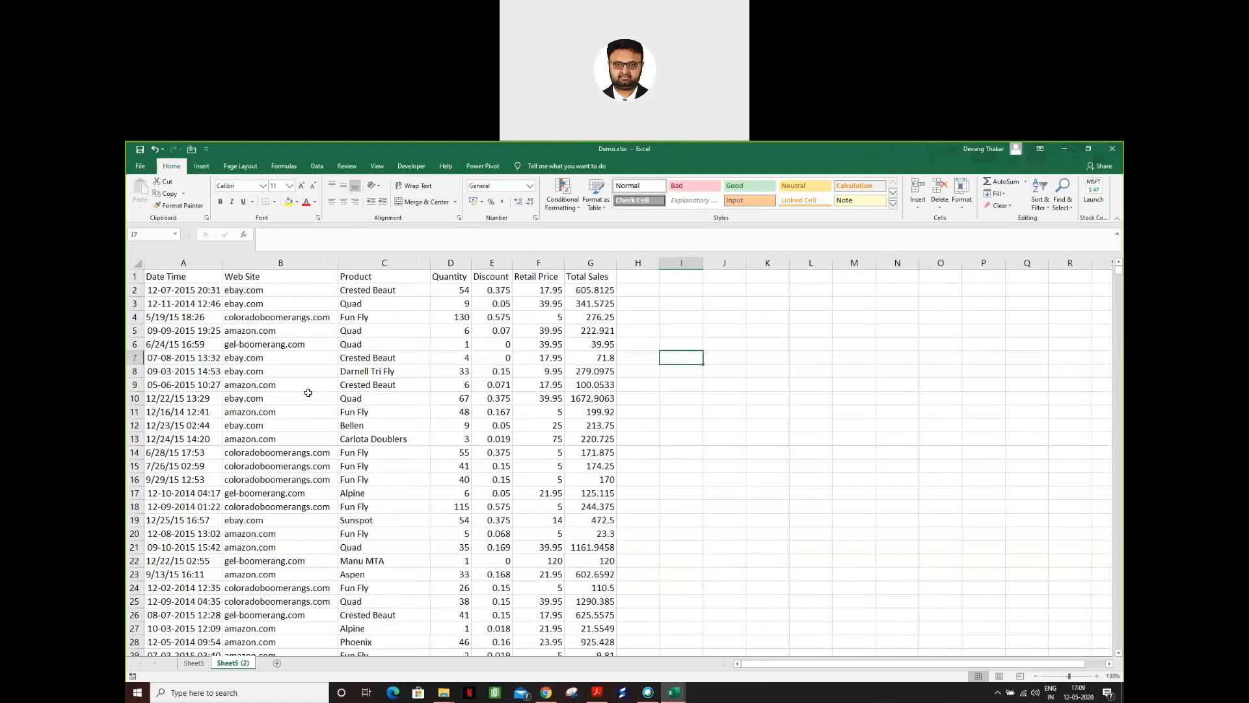
pyautogui.click(285, 346)
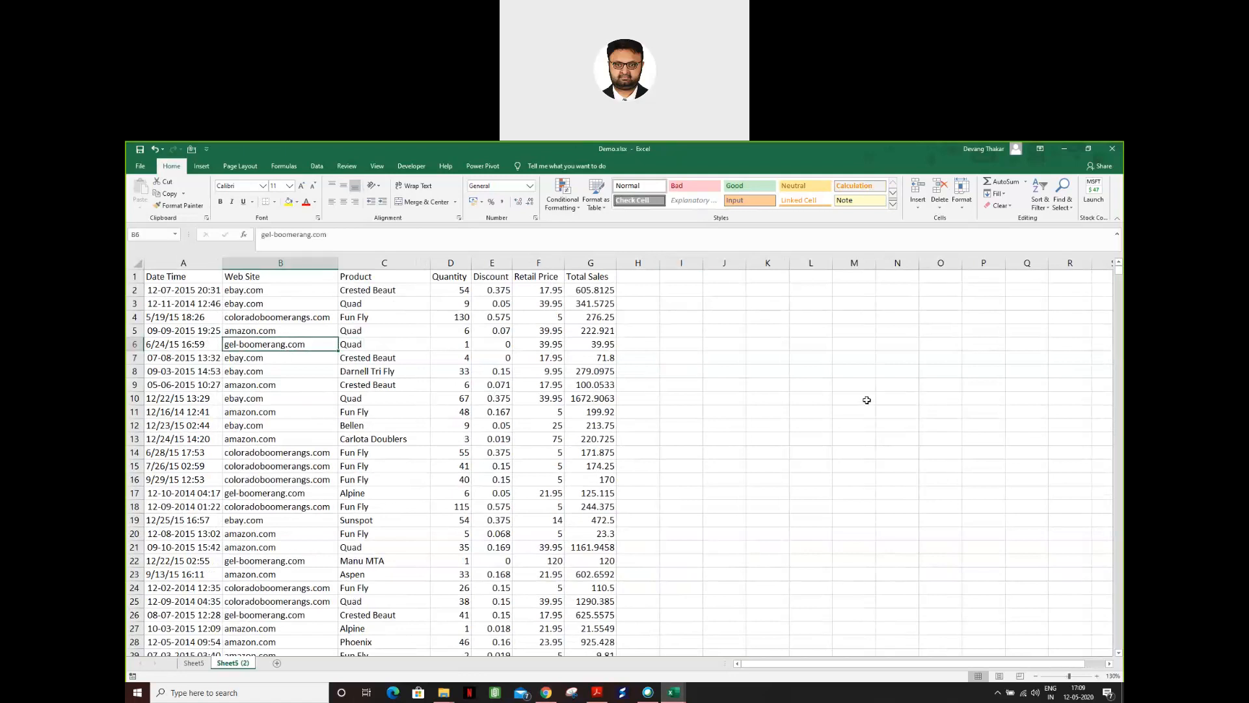
# - Return to the excel2016_filtering_practice.xlsx workbook and turn on filtering for the equipment table from heading cell A1
pyautogui.click(1063, 149)
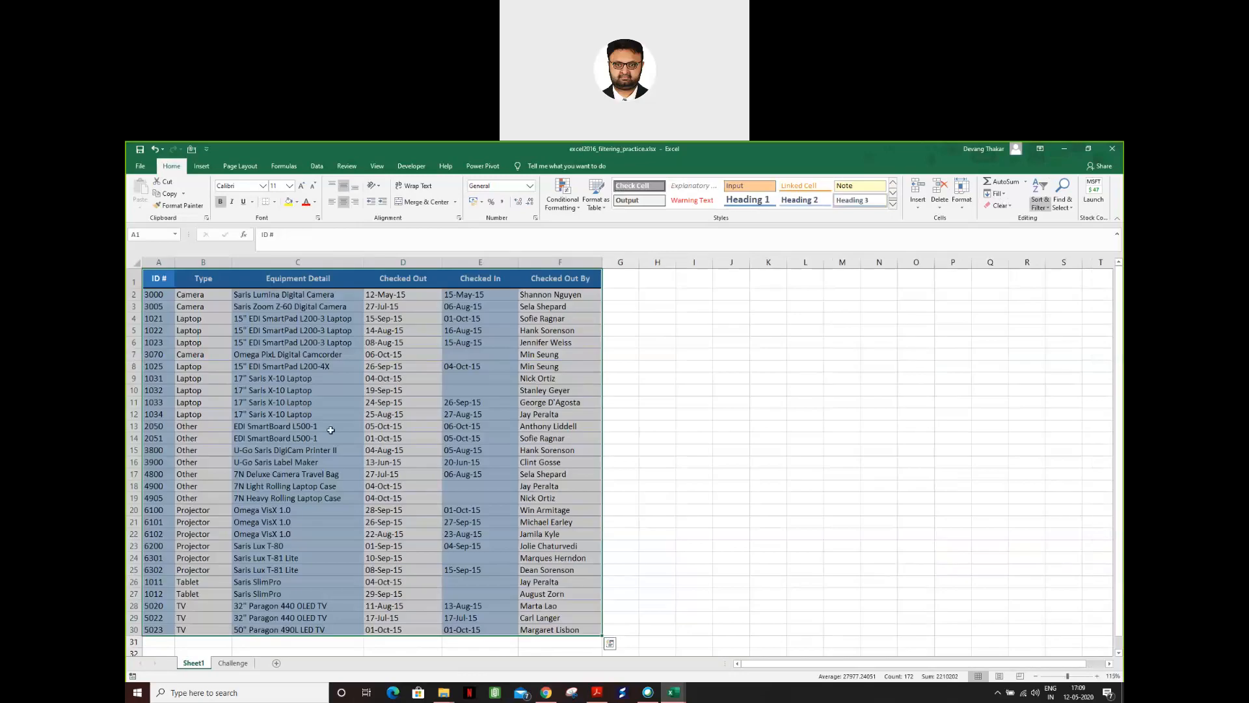
pyautogui.click(275, 378)
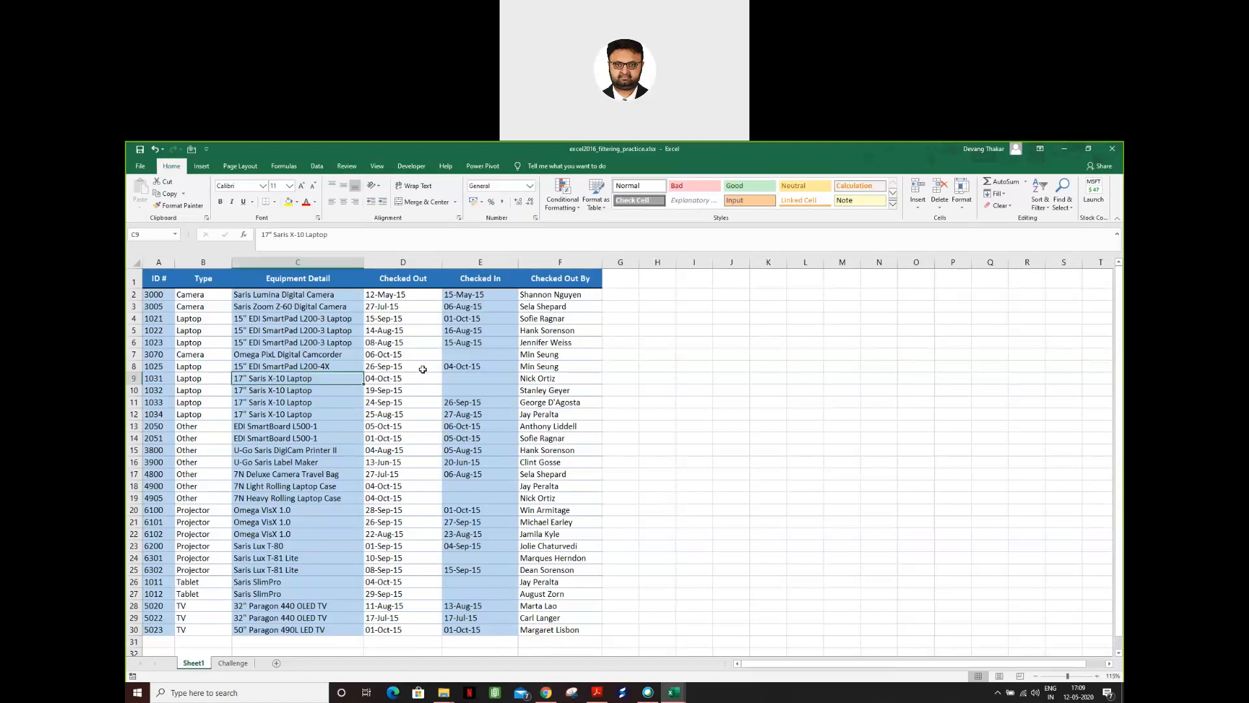
pyautogui.click(158, 278)
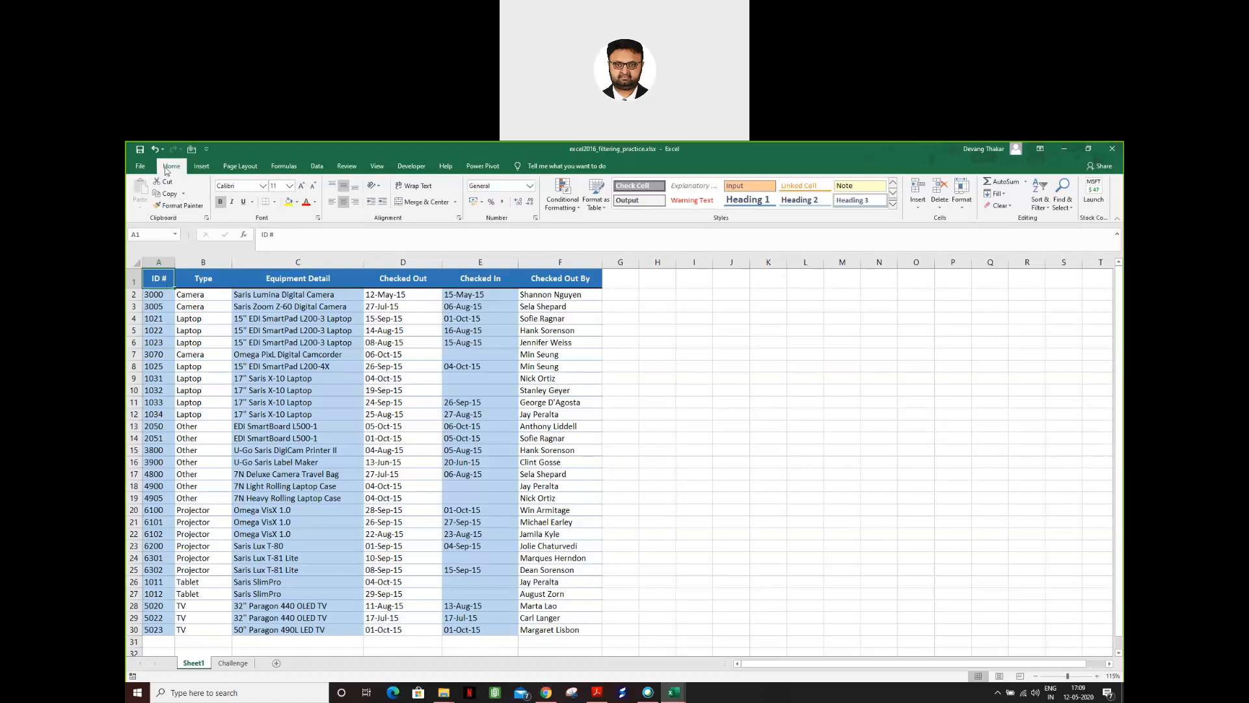
pyautogui.click(1048, 207)
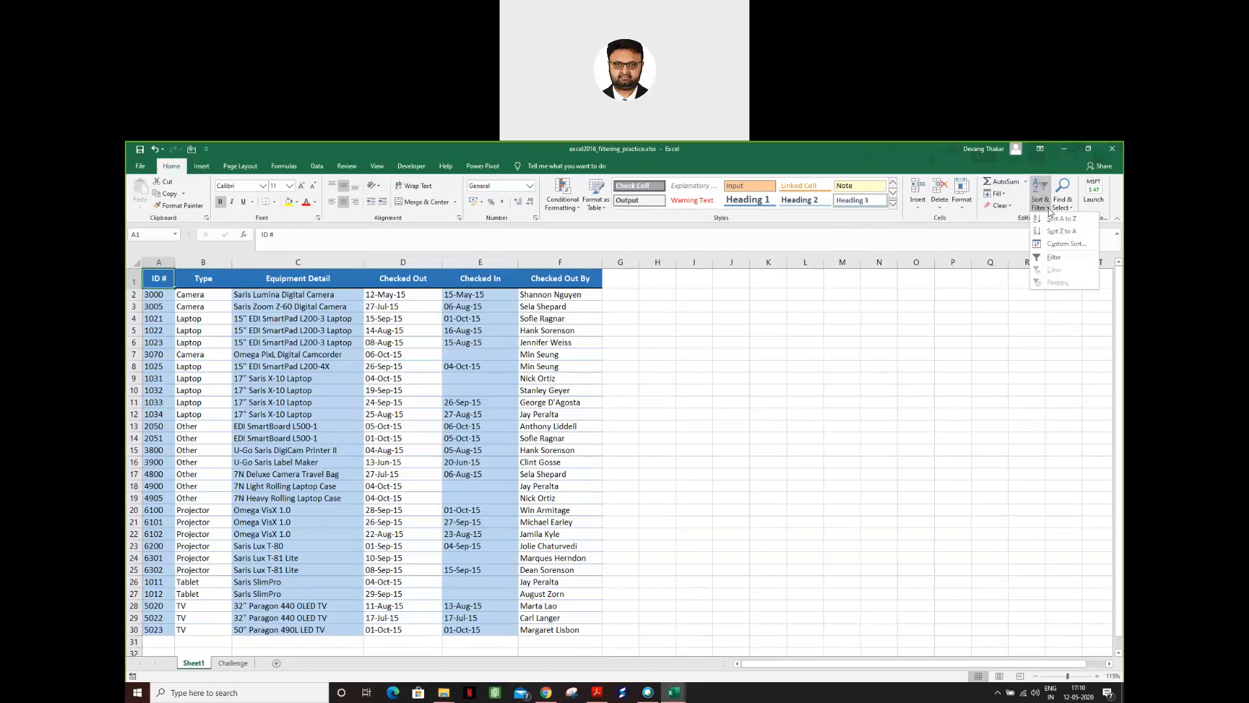
pyautogui.click(1055, 258)
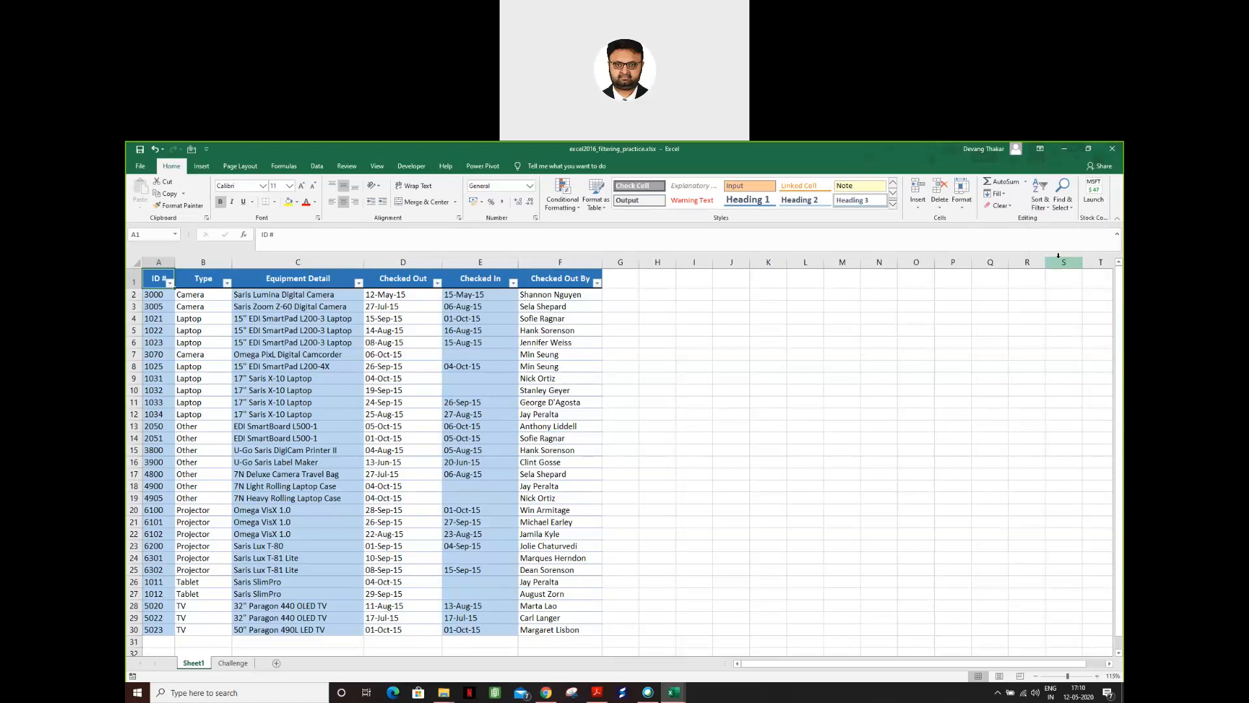
# - Examine the filter arrows on the equipment table's column headings, from Type through Checked In
pyautogui.click(492, 319)
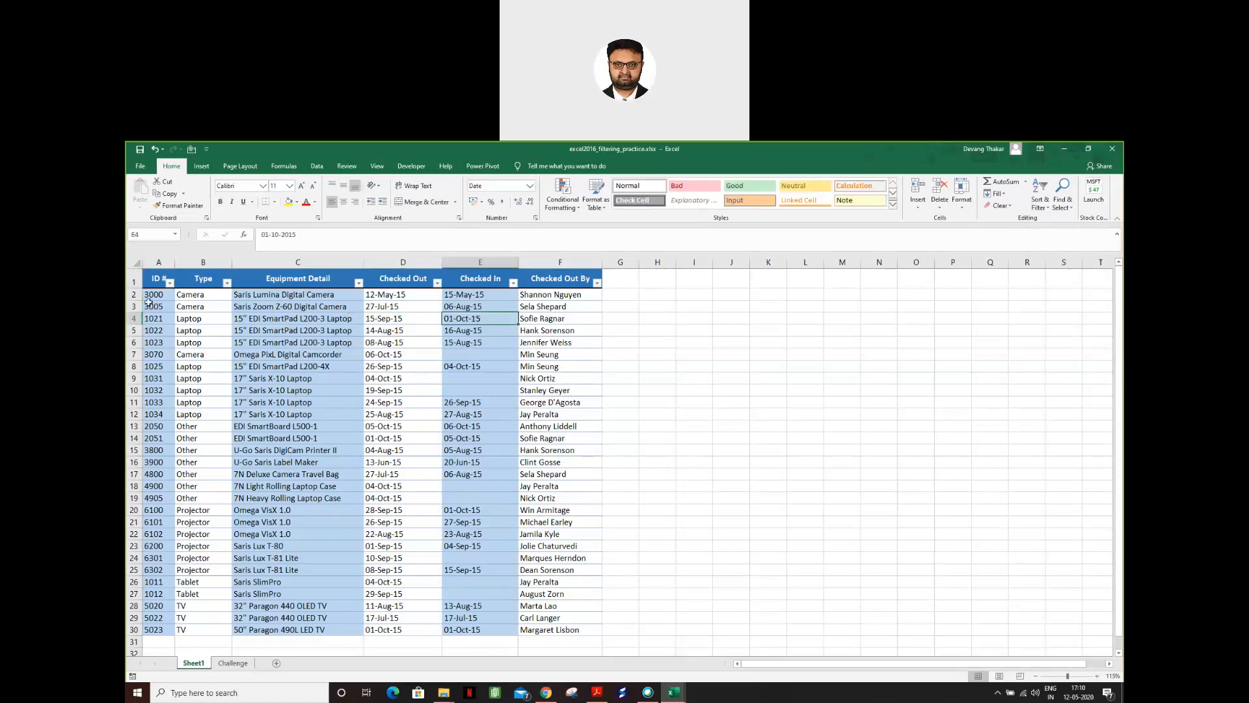
pyautogui.moveTo(156, 283); pyautogui.dragTo(575, 629)
pyautogui.click(195, 285)
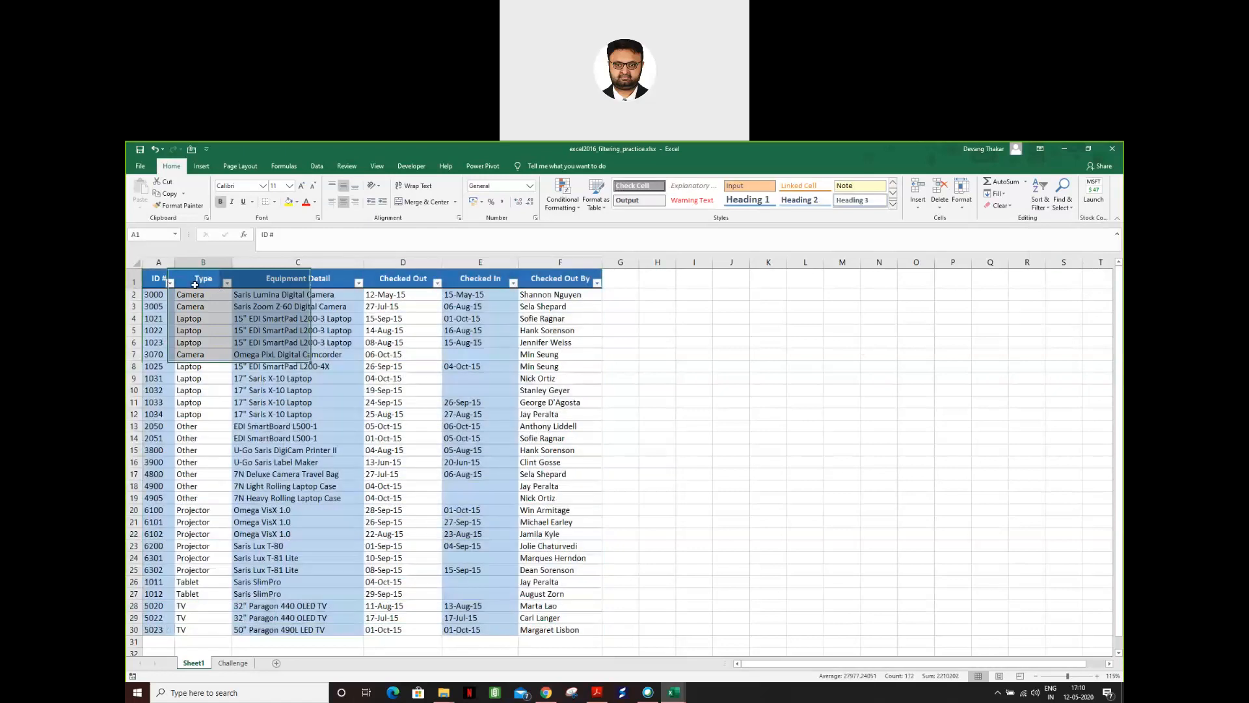
pyautogui.click(294, 282)
pyautogui.click(409, 282)
pyautogui.click(482, 279)
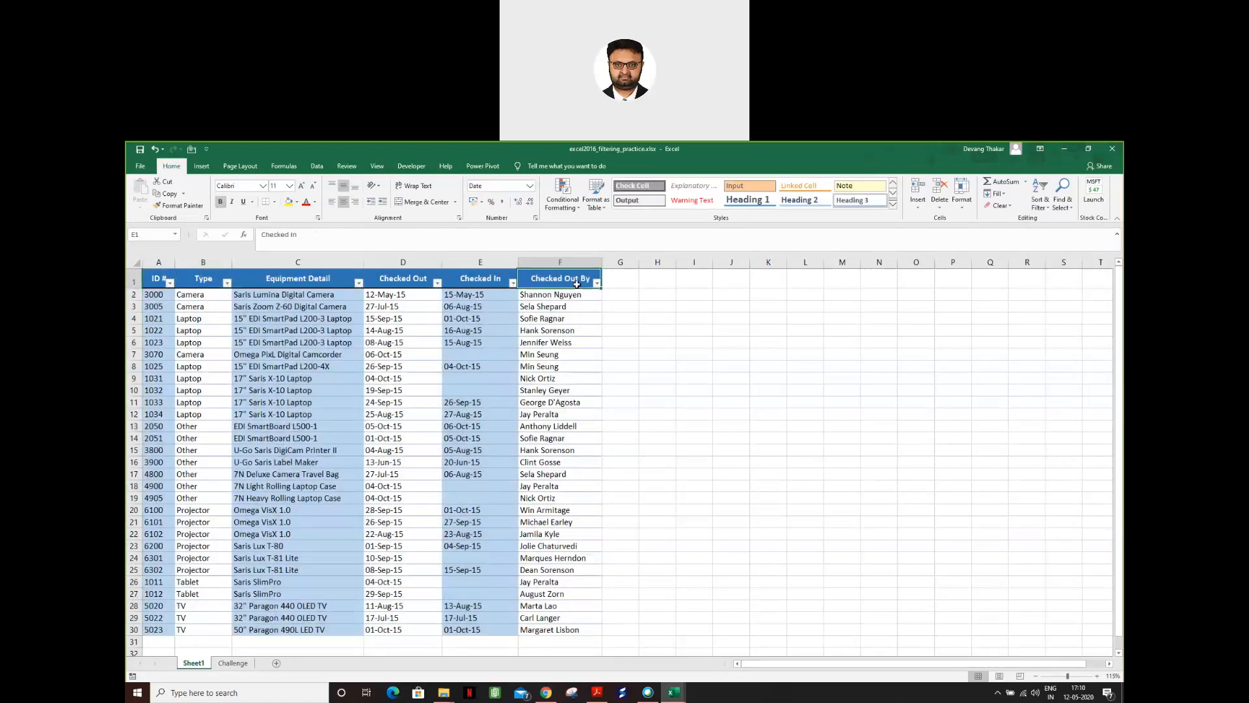
# - Toggle filtering off and back on for the heading row A1:F1
pyautogui.moveTo(161, 279); pyautogui.dragTo(563, 286)
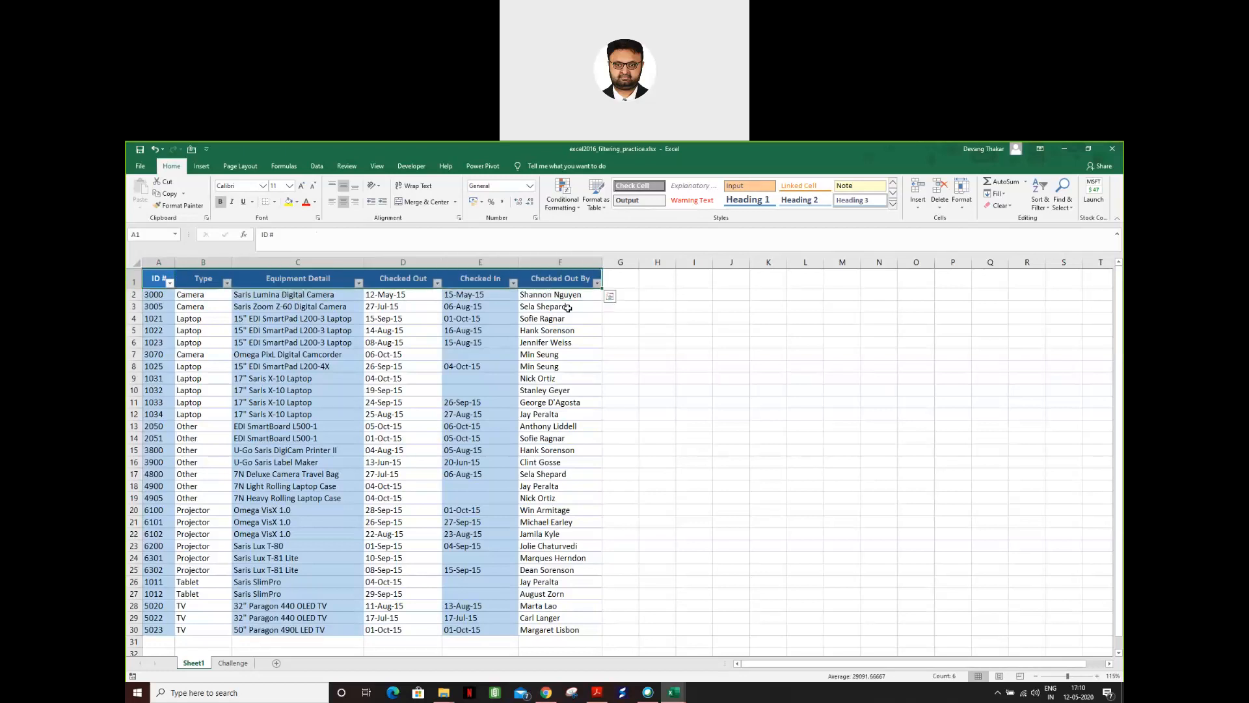
pyautogui.click(1040, 202)
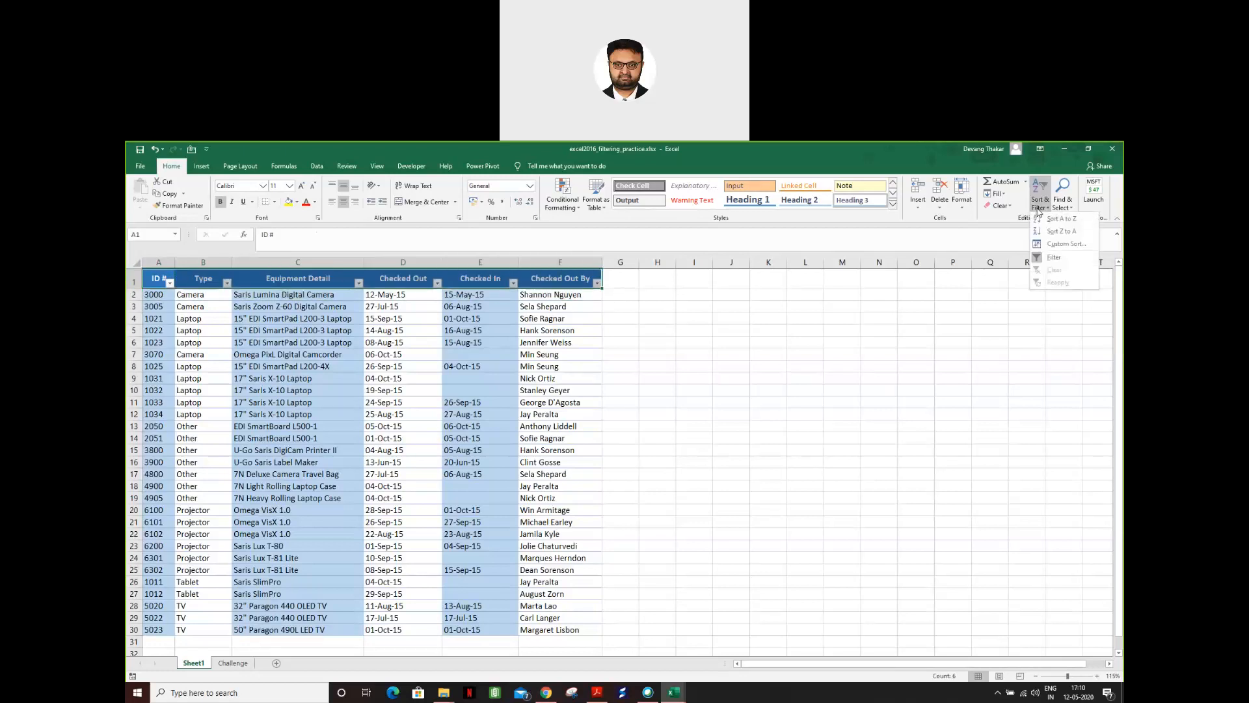
pyautogui.click(1049, 257)
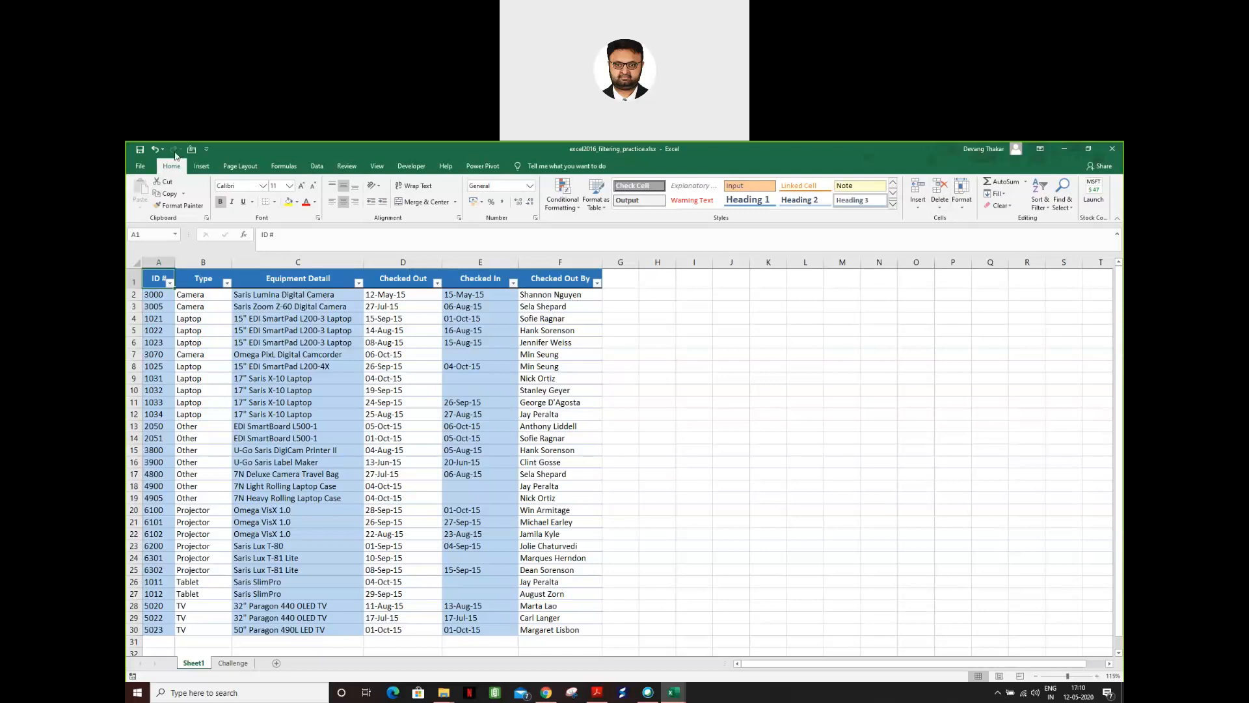
pyautogui.click(1049, 207)
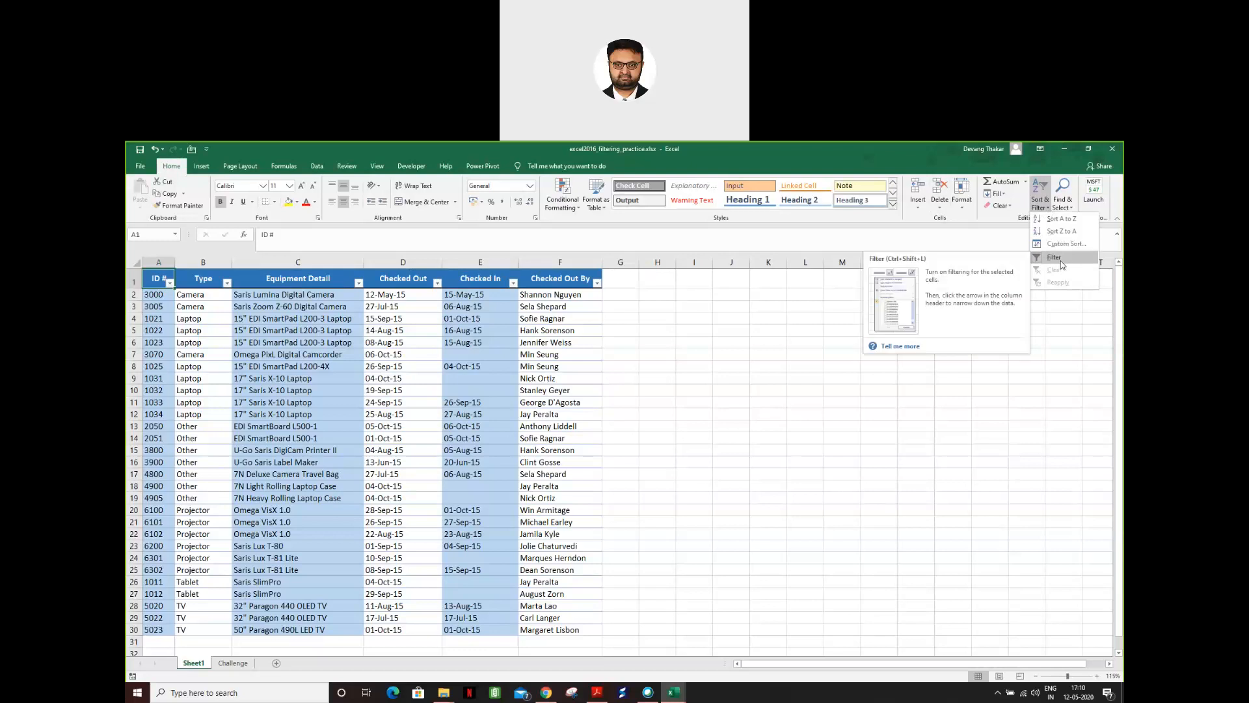
pyautogui.click(158, 279)
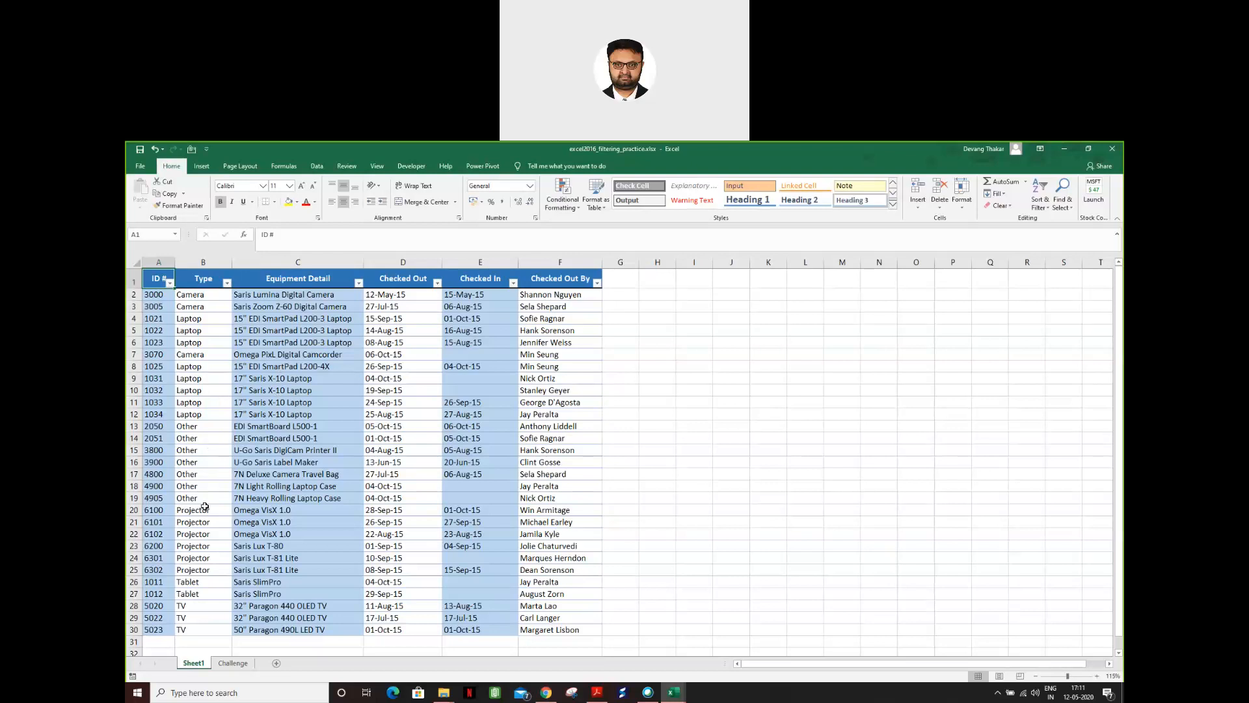
# - Compare the Type column's entries in B2:B30 with the values offered in its filter list
pyautogui.click(193, 276)
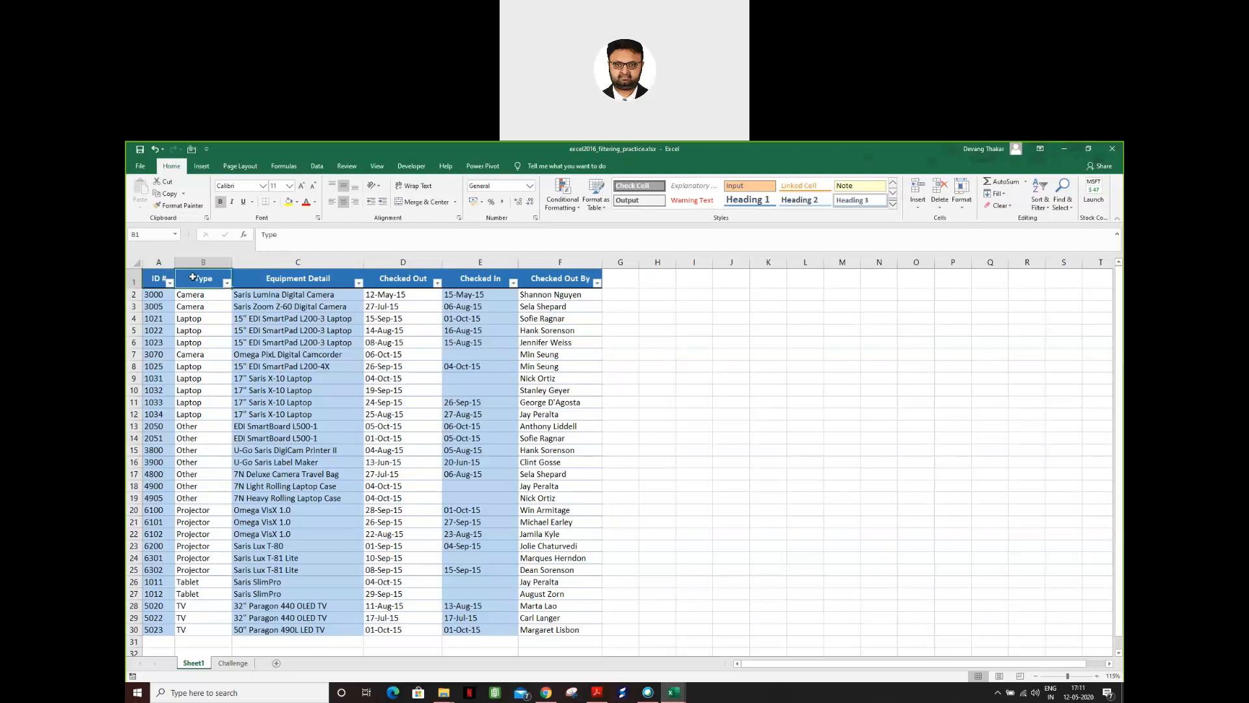
pyautogui.click(227, 282)
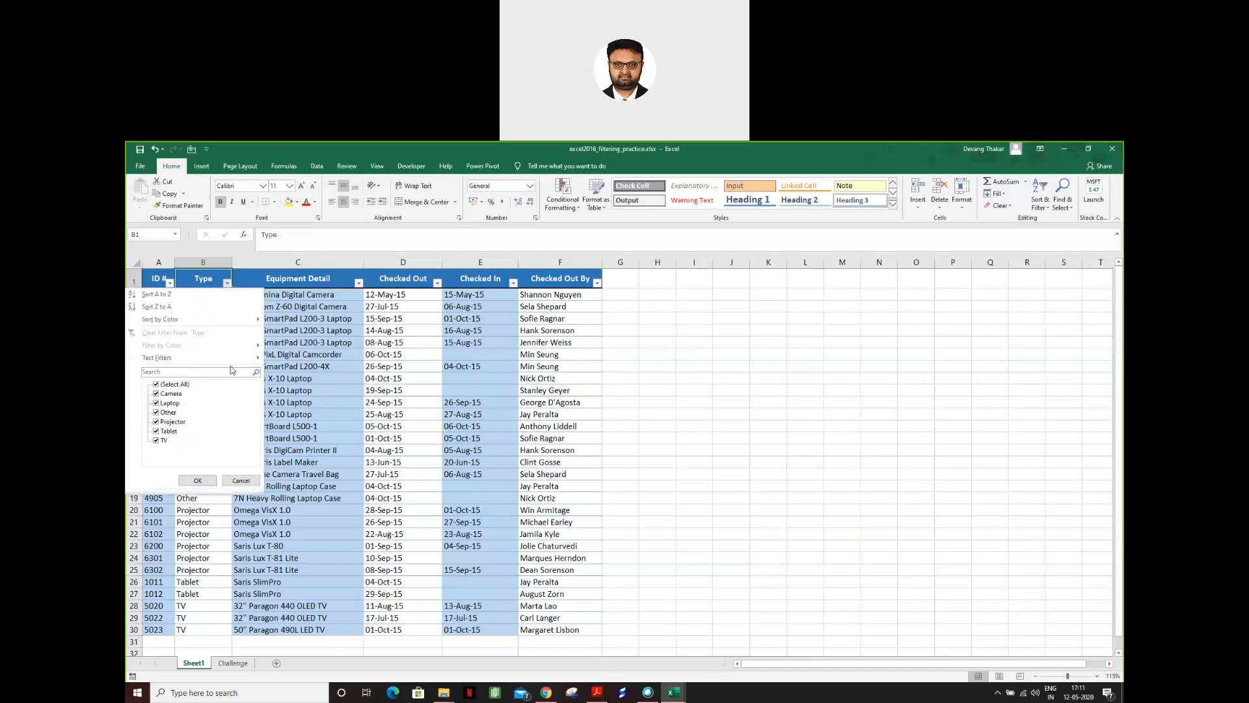
pyautogui.click(226, 282)
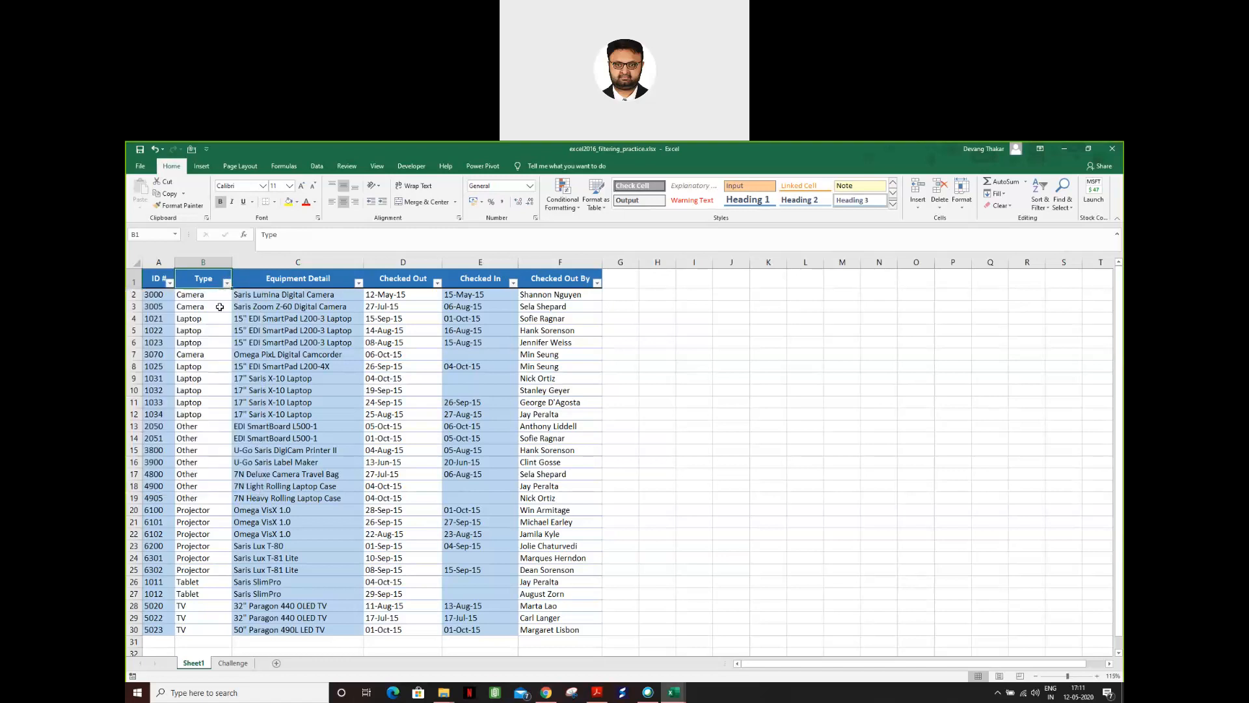
pyautogui.moveTo(211, 299); pyautogui.dragTo(193, 629)
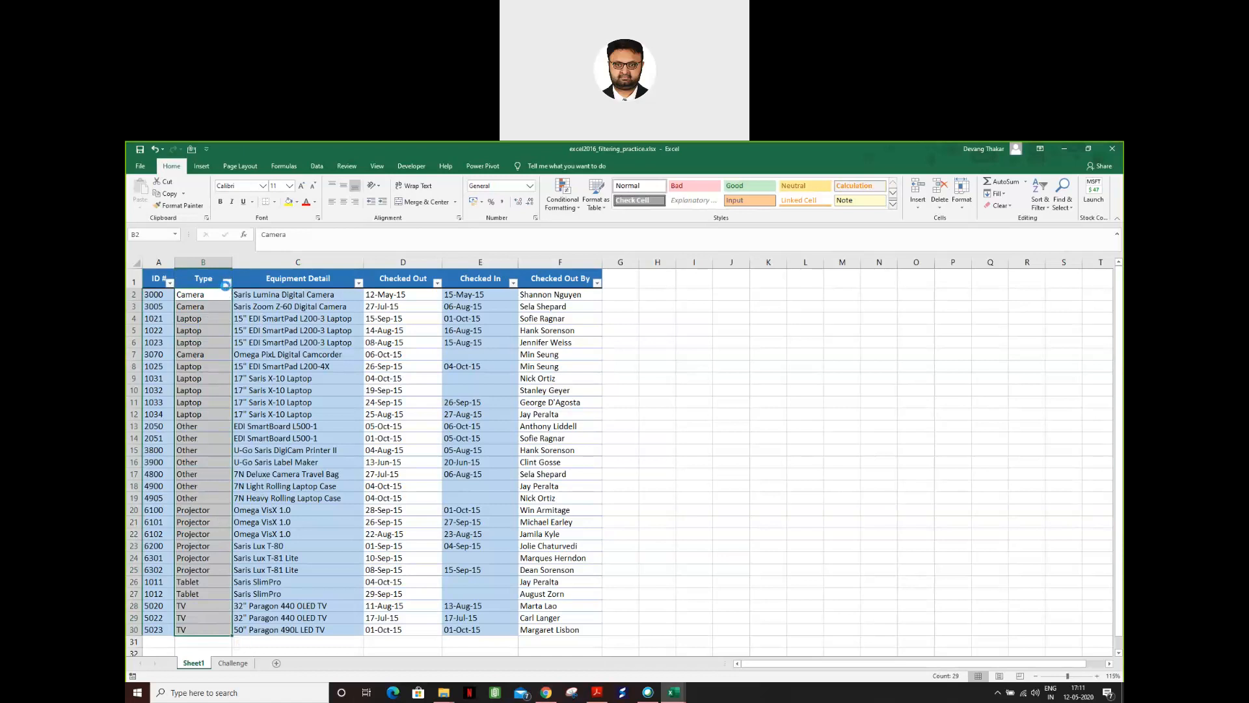
pyautogui.click(227, 283)
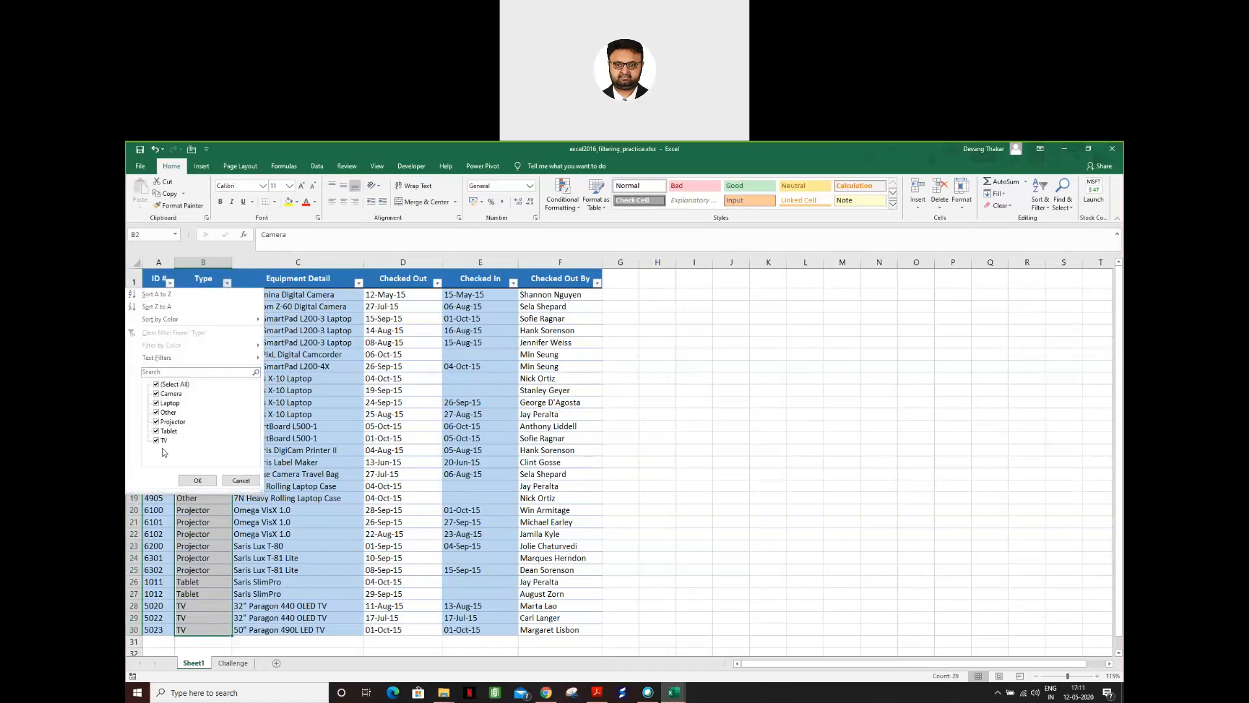
pyautogui.click(240, 480)
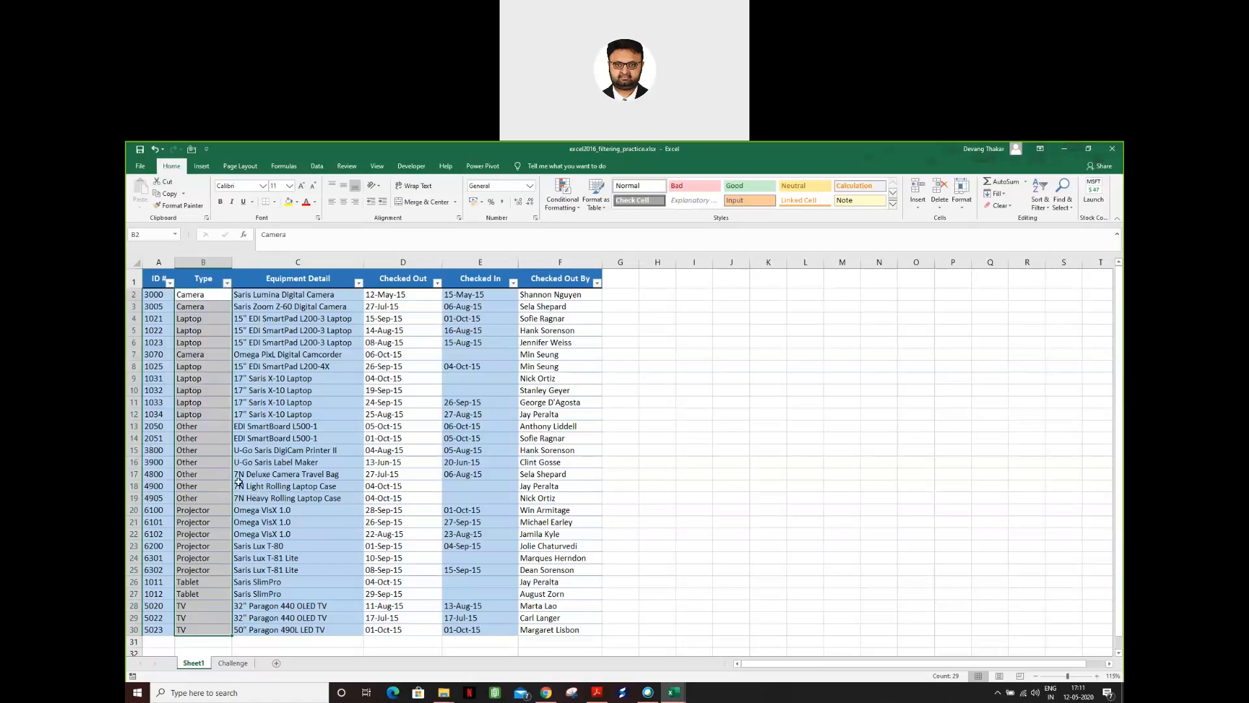
# - Filter the Type column so that only the Projector rows are shown
pyautogui.click(223, 353)
pyautogui.moveTo(217, 294); pyautogui.dragTo(201, 627)
pyautogui.click(227, 284)
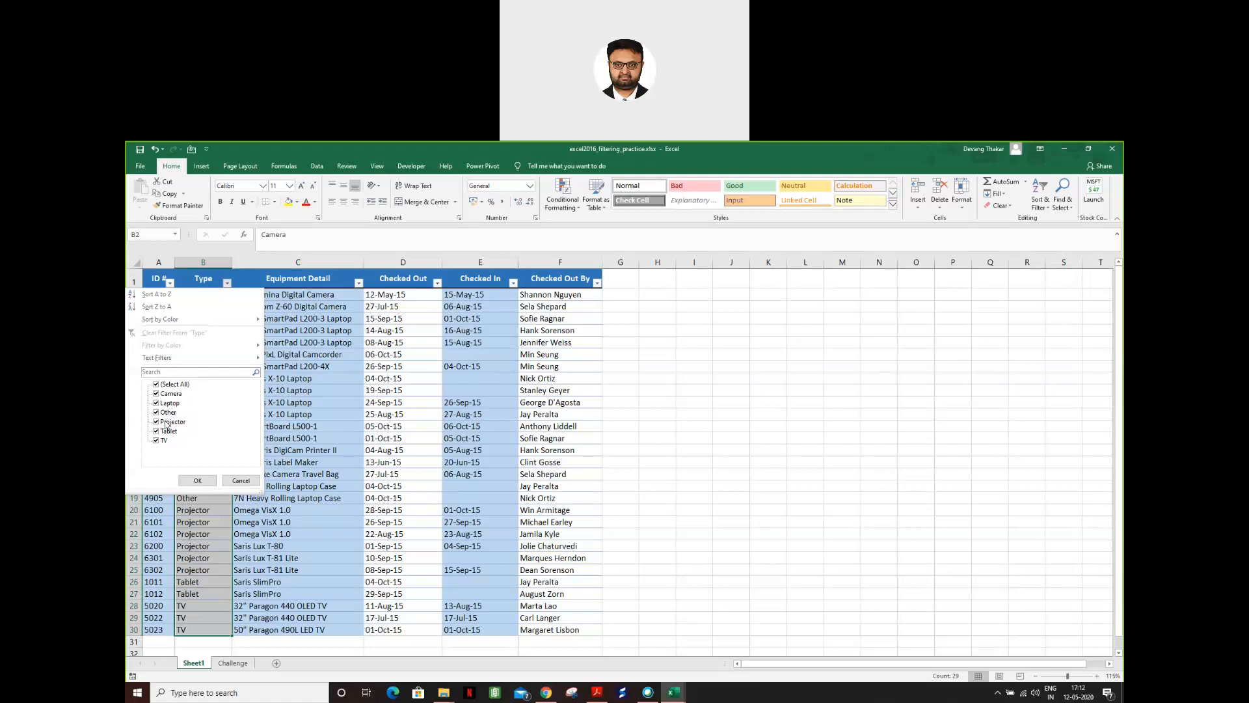
pyautogui.click(156, 385)
pyautogui.click(157, 422)
pyautogui.click(195, 480)
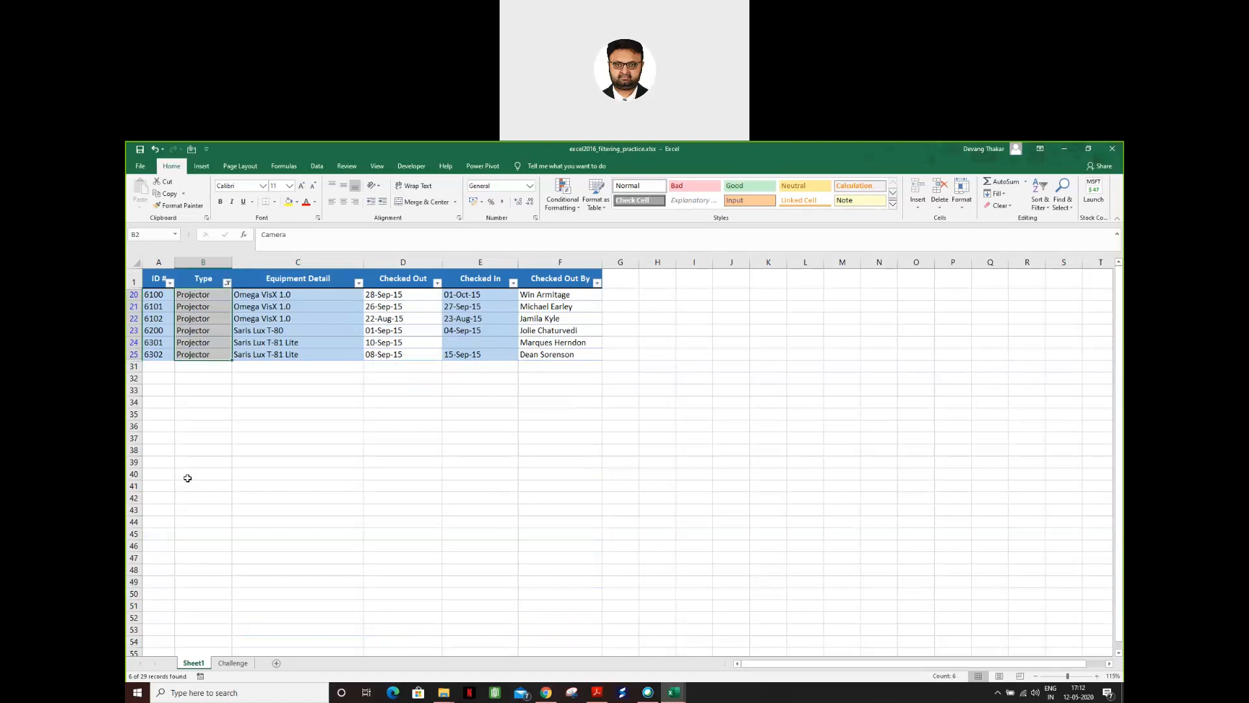
# - Review the Equipment Detail, Checked Out By and Type entries of the filtered projector rows
pyautogui.moveTo(296, 298); pyautogui.dragTo(300, 357)
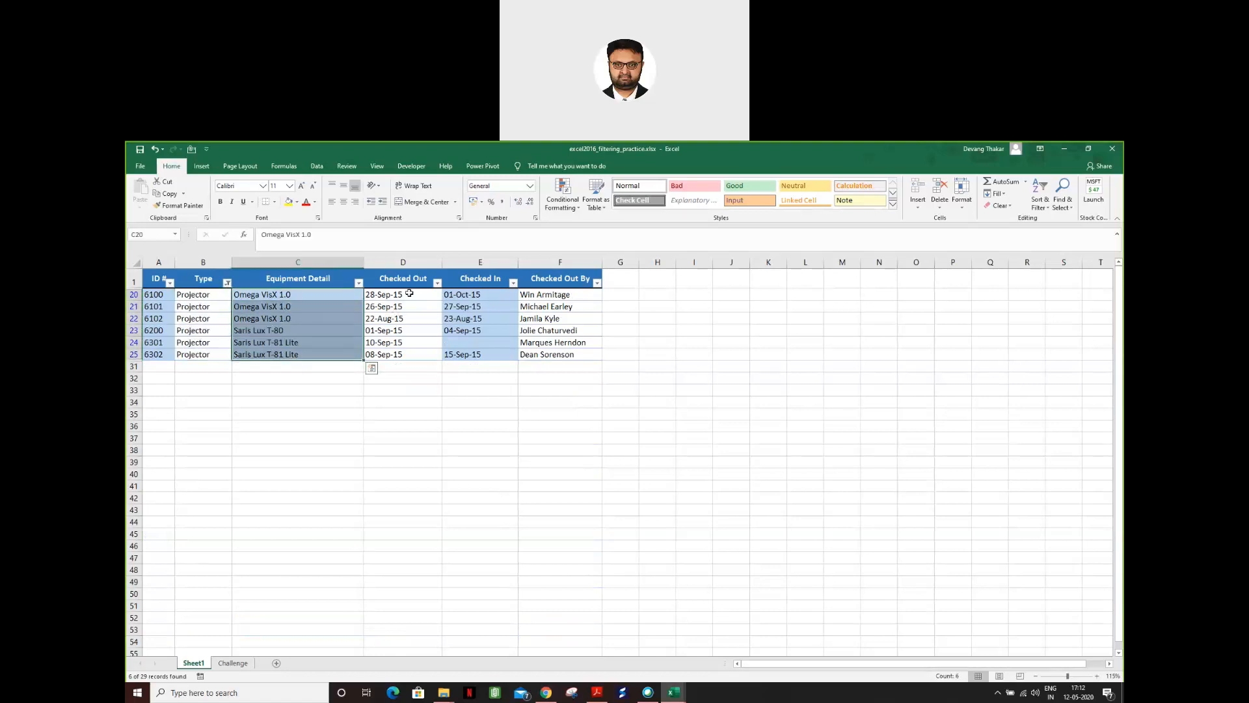
pyautogui.moveTo(562, 297); pyautogui.dragTo(558, 352)
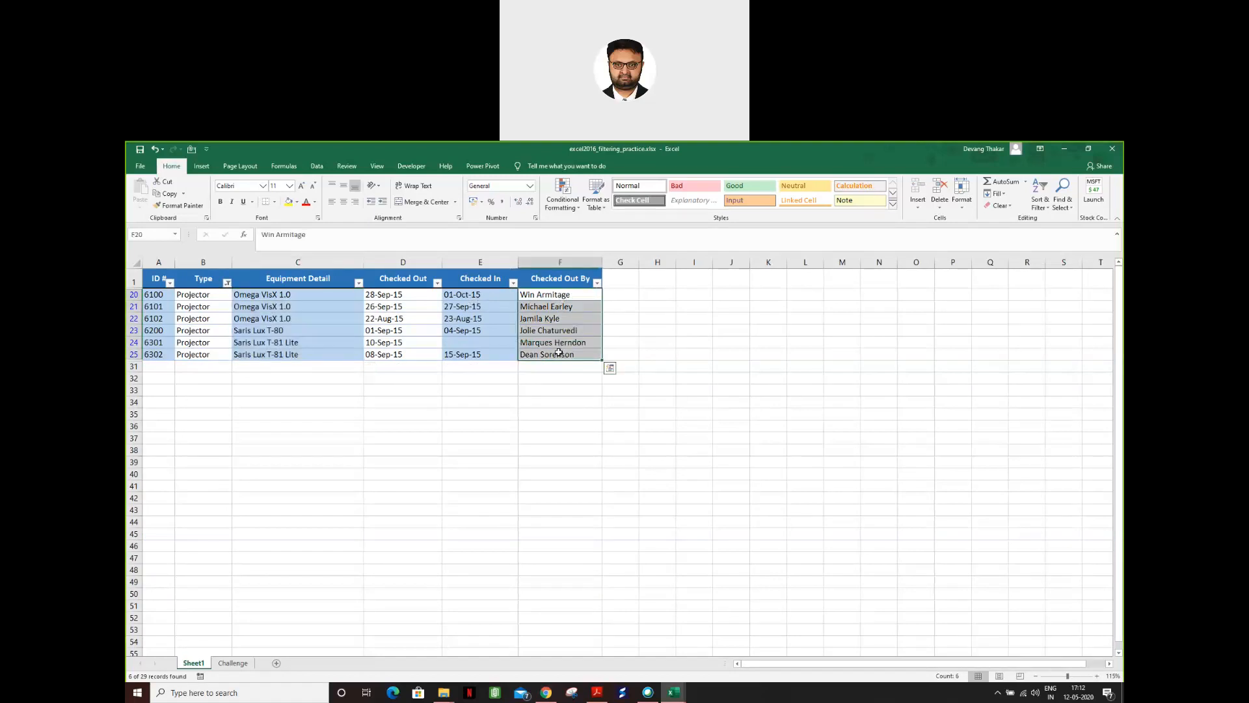
pyautogui.click(221, 294)
pyautogui.moveTo(220, 294); pyautogui.dragTo(212, 353)
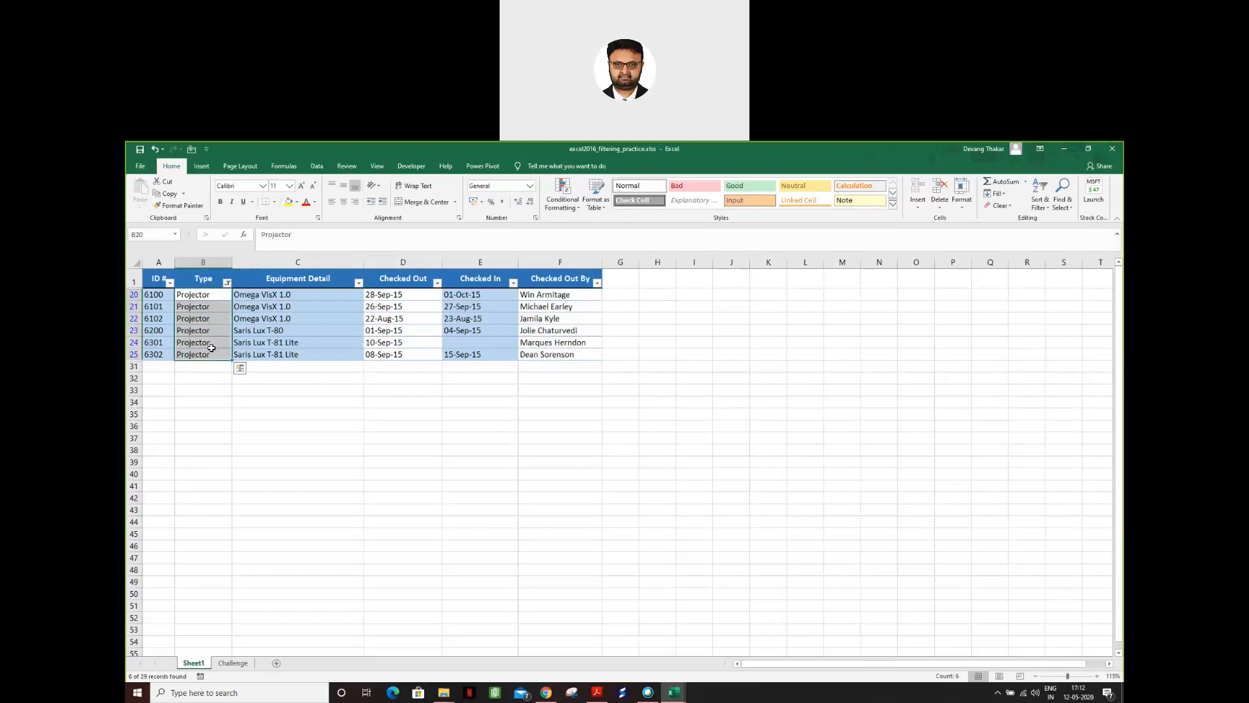
# - Clear the filter from the Type column to show all equipment rows again
pyautogui.click(227, 283)
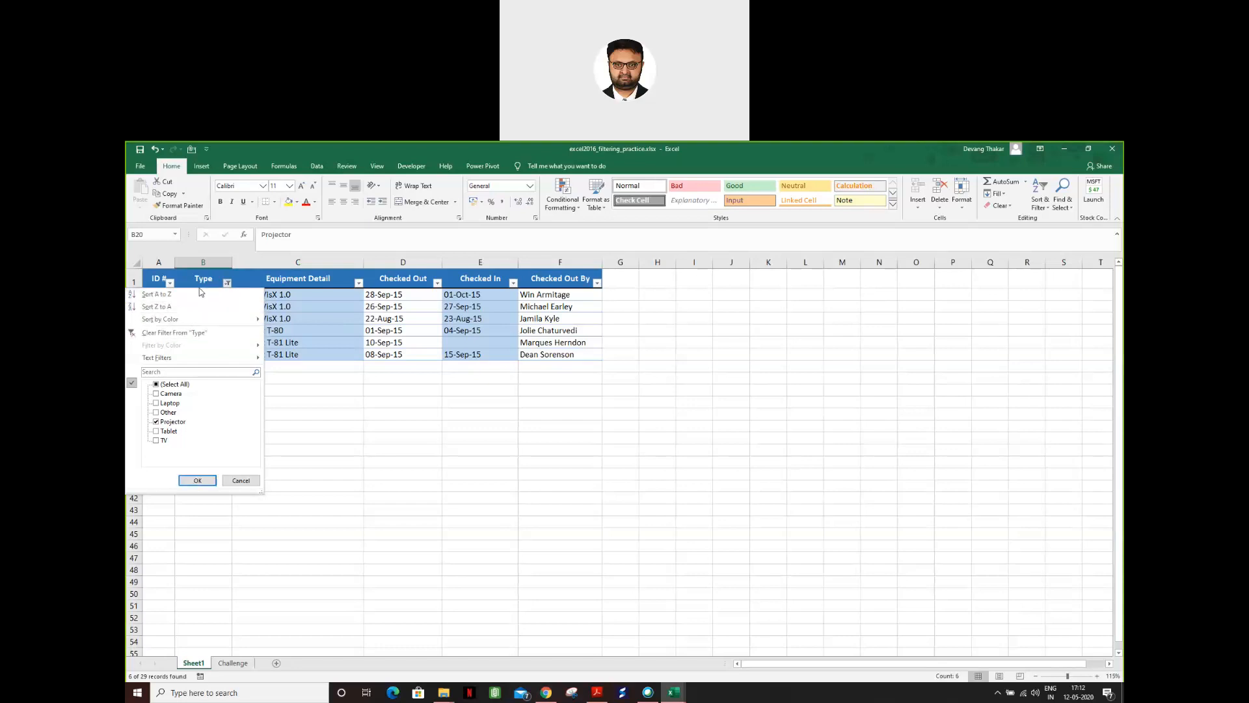
pyautogui.click(201, 334)
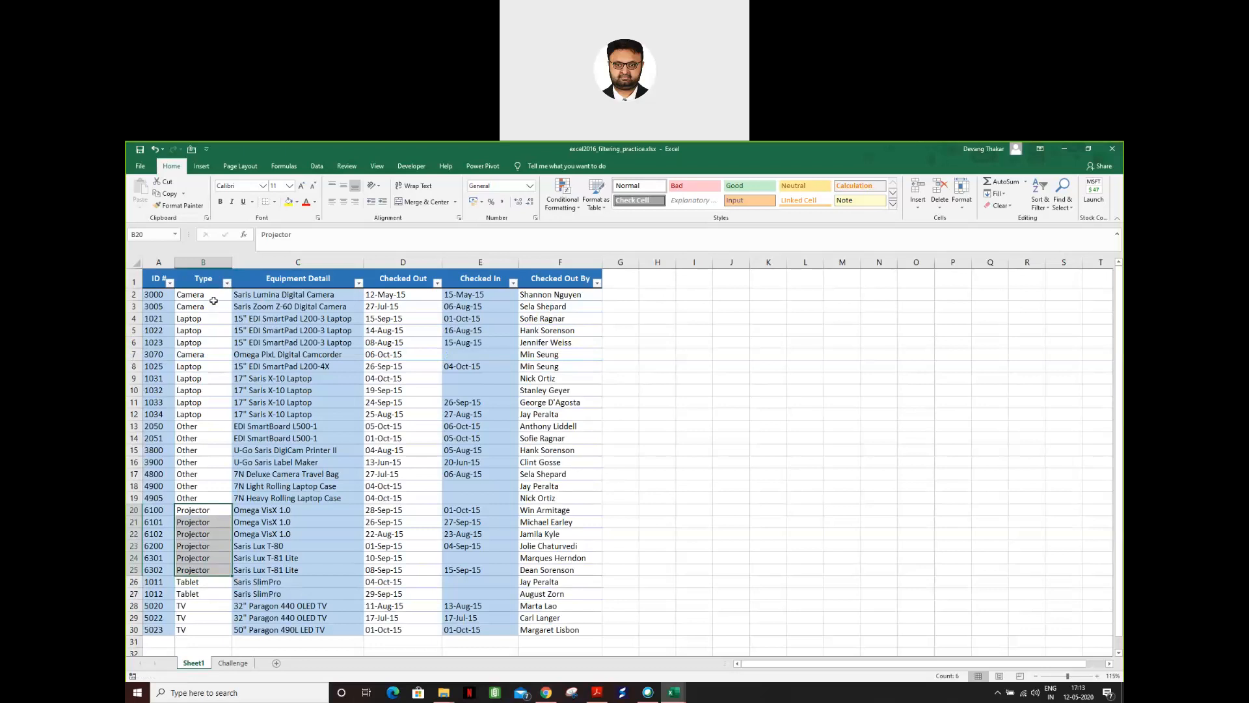
pyautogui.click(218, 524)
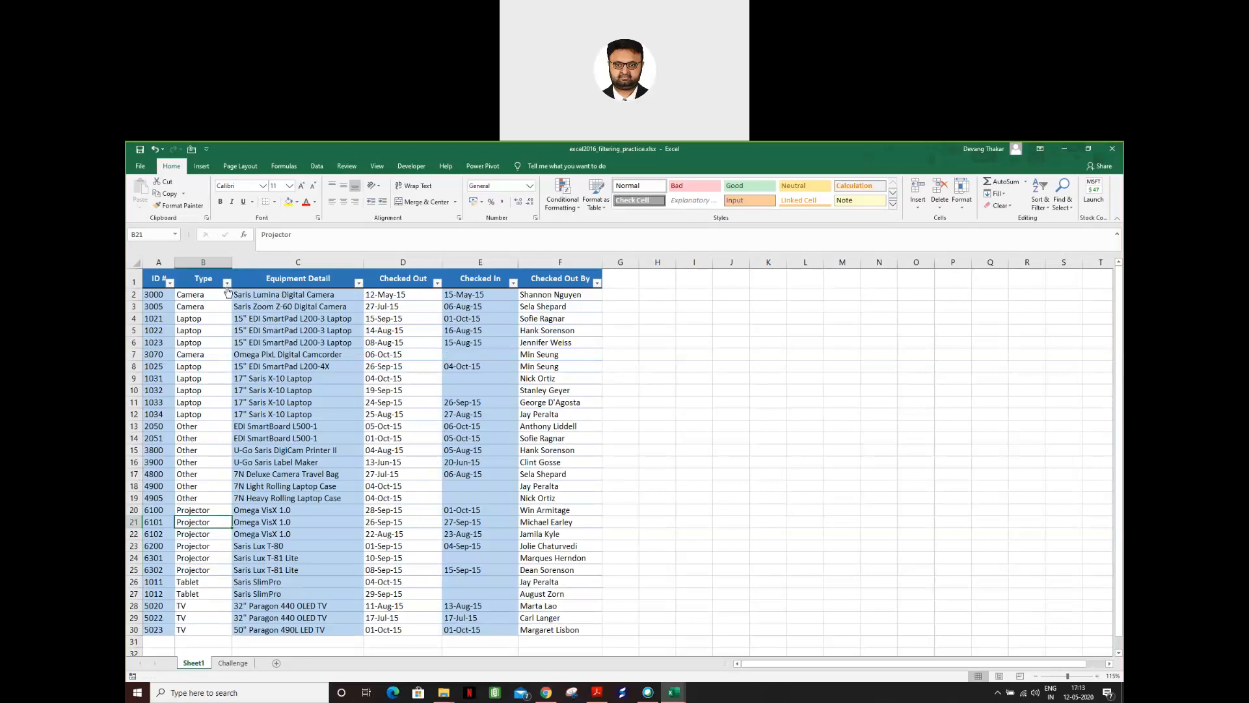
pyautogui.click(215, 354)
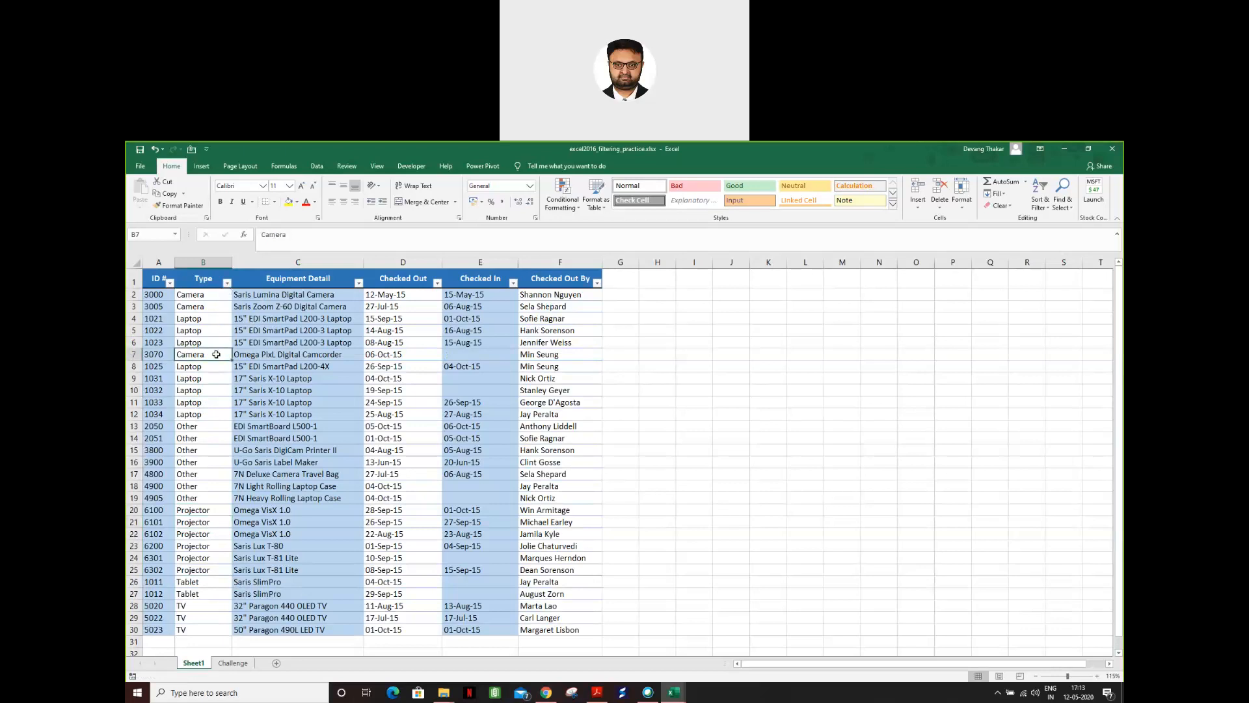
# - Review the Camera, Laptop and TV entries in the Type column of the equipment table
pyautogui.click(197, 321)
pyautogui.moveTo(197, 324); pyautogui.dragTo(202, 400)
pyautogui.moveTo(195, 353); pyautogui.dragTo(306, 355)
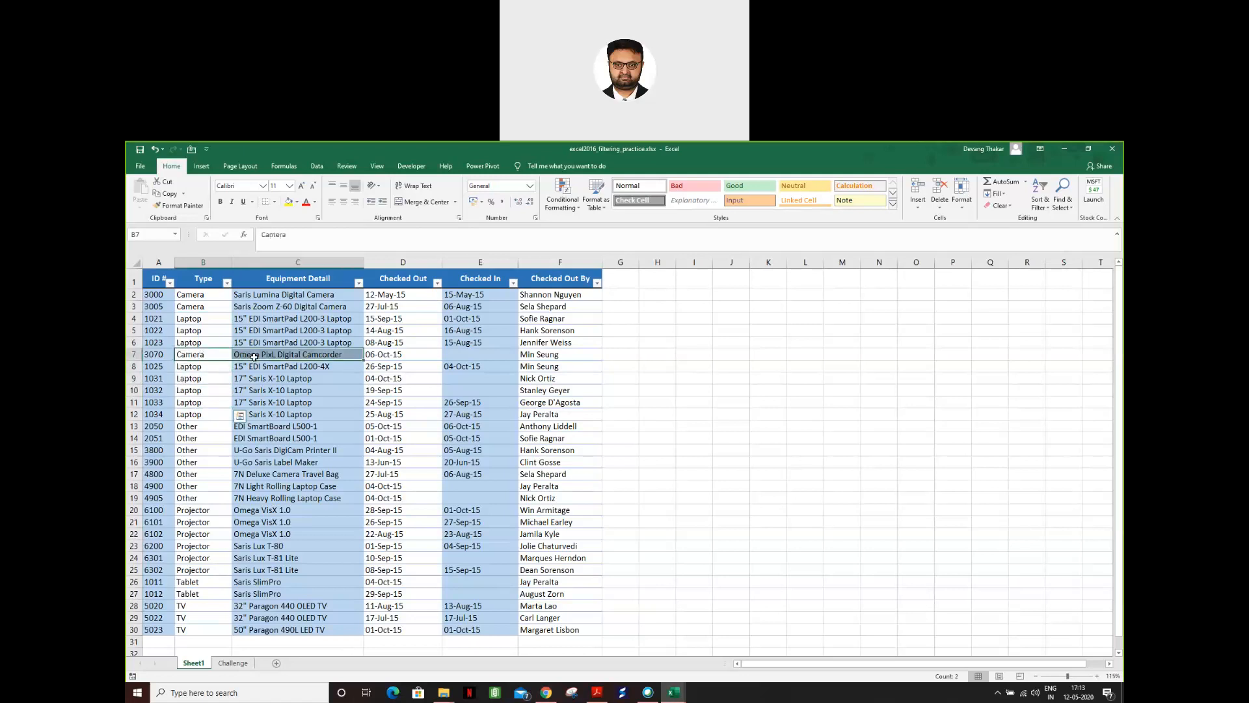
pyautogui.moveTo(197, 606); pyautogui.dragTo(197, 627)
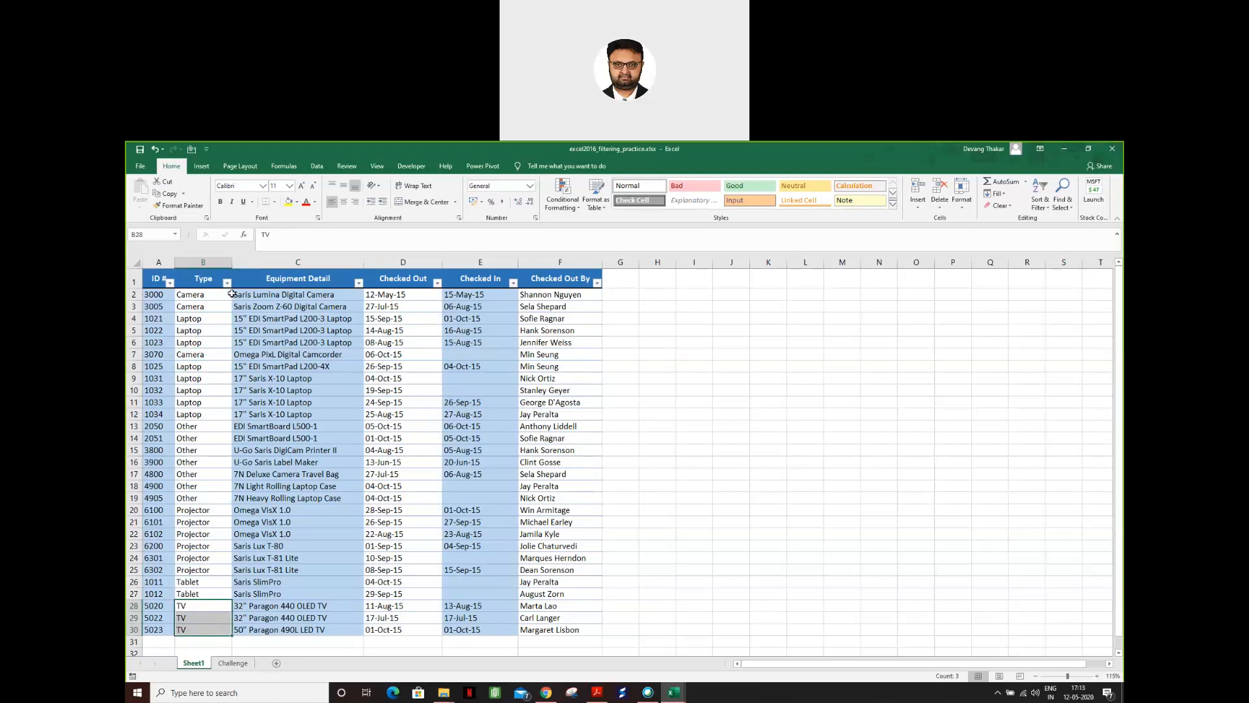
pyautogui.click(215, 260)
pyautogui.click(217, 306)
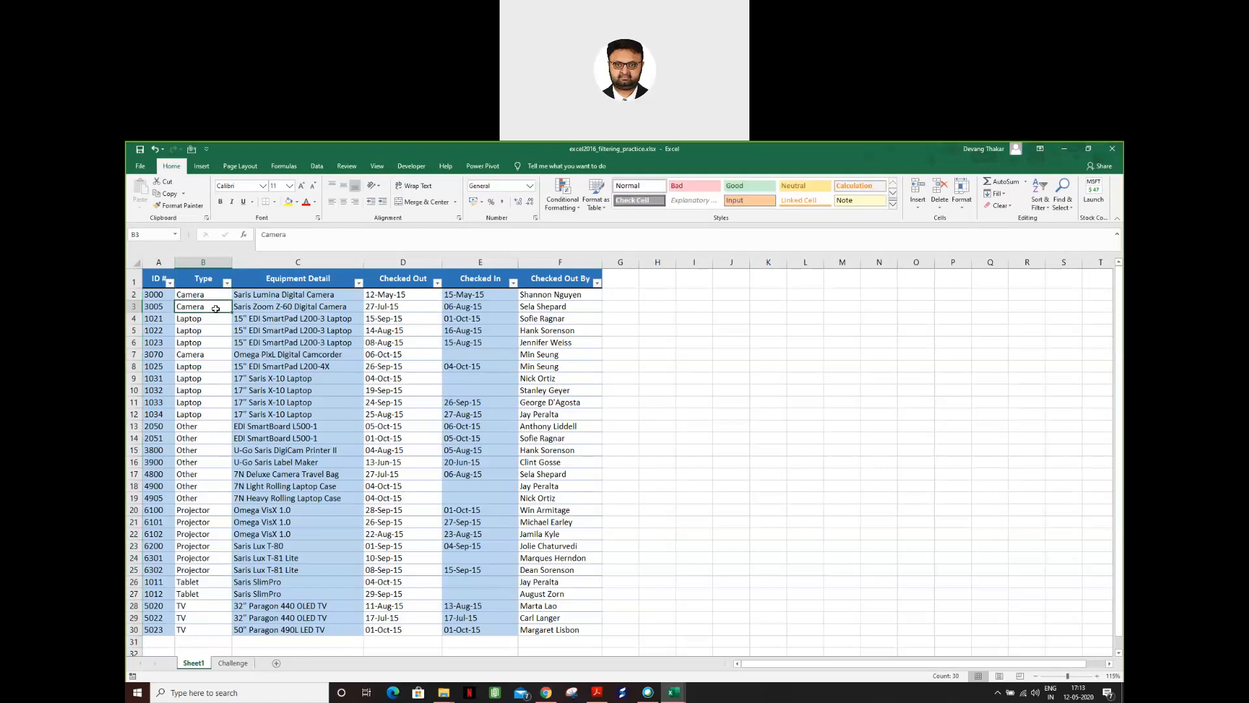
# - Filter the Type column so that only the Laptop and TV rows are shown
pyautogui.click(226, 283)
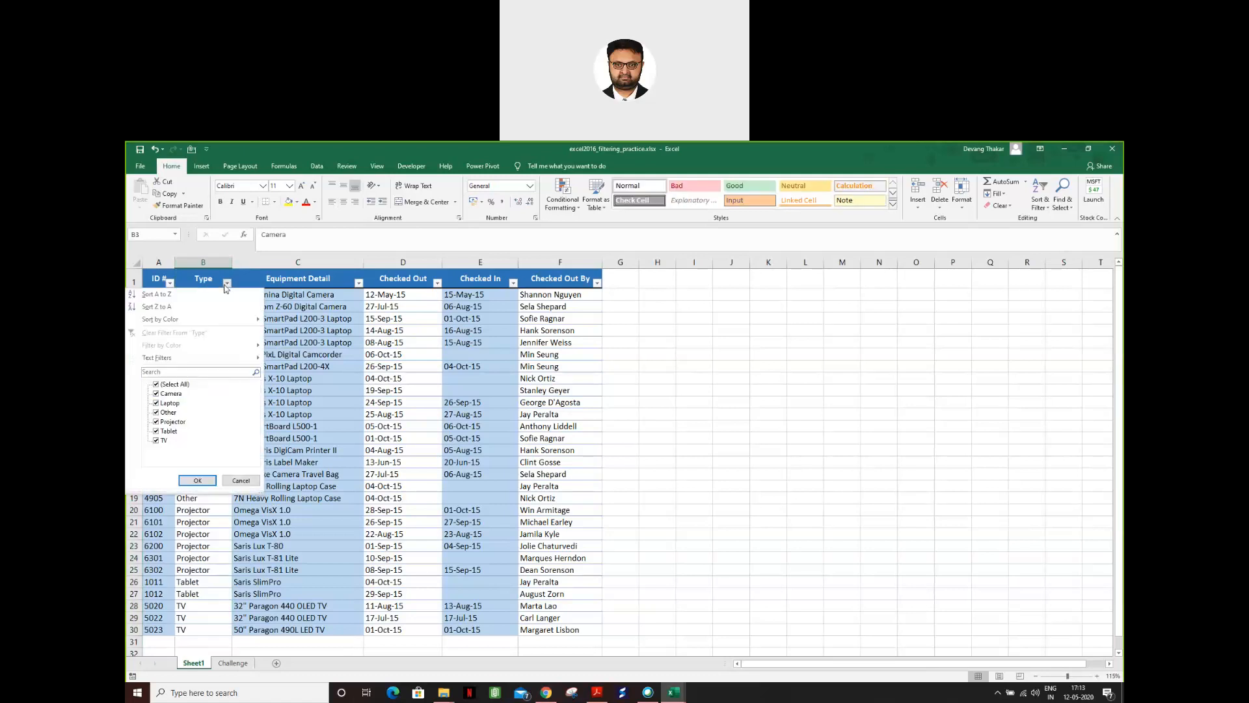
pyautogui.click(156, 385)
pyautogui.click(157, 403)
pyautogui.click(156, 441)
pyautogui.click(198, 481)
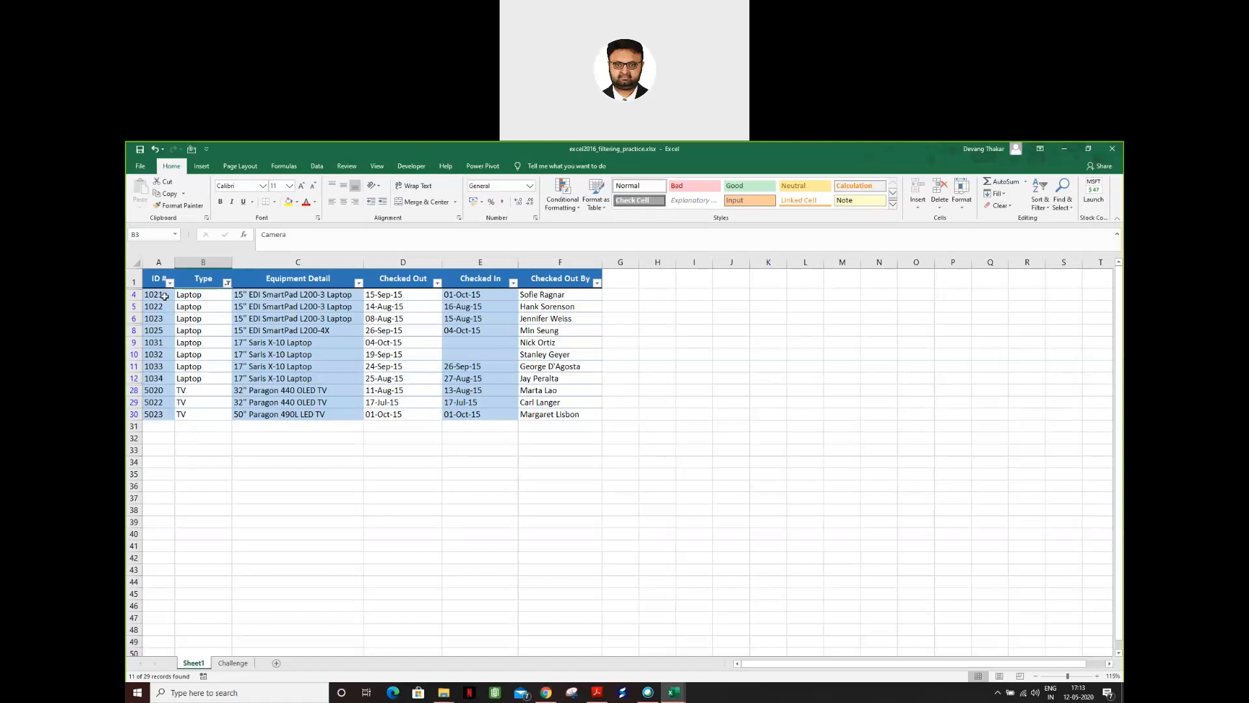
# - Select only the visible cells of the filtered rows in A4:F30 using Go To Special and copy them
pyautogui.moveTo(164, 296); pyautogui.dragTo(539, 417)
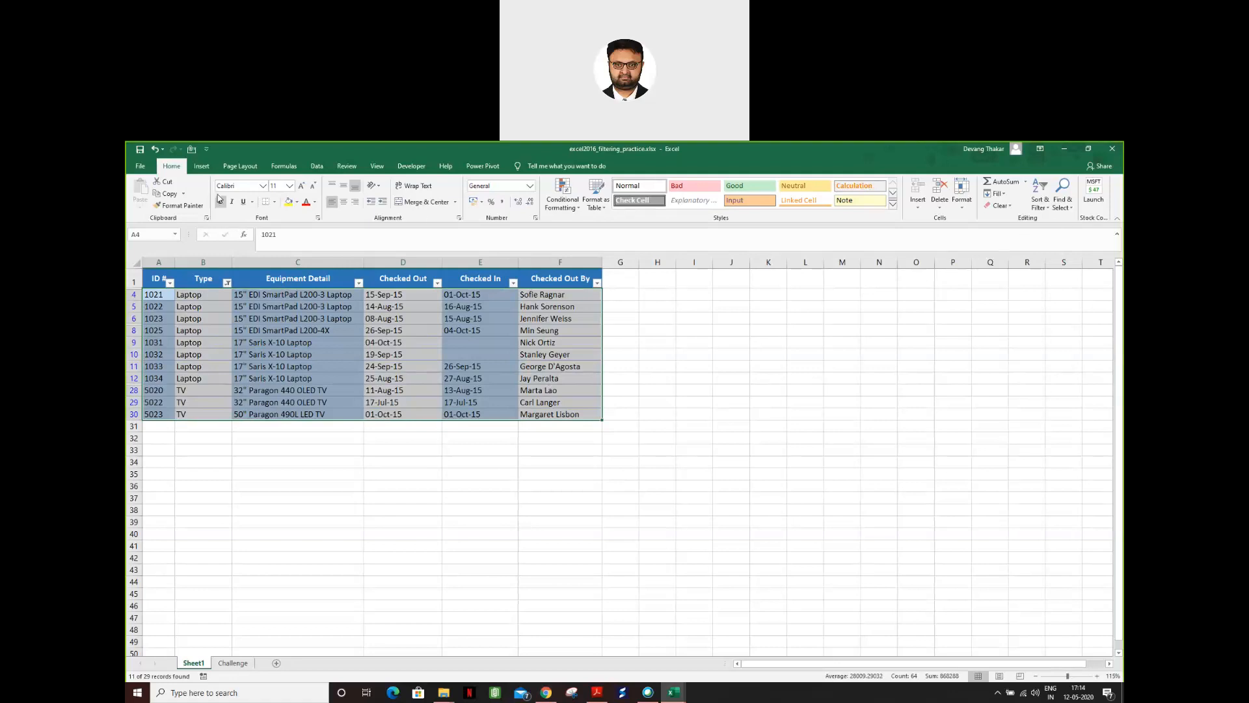
pyautogui.click(1064, 207)
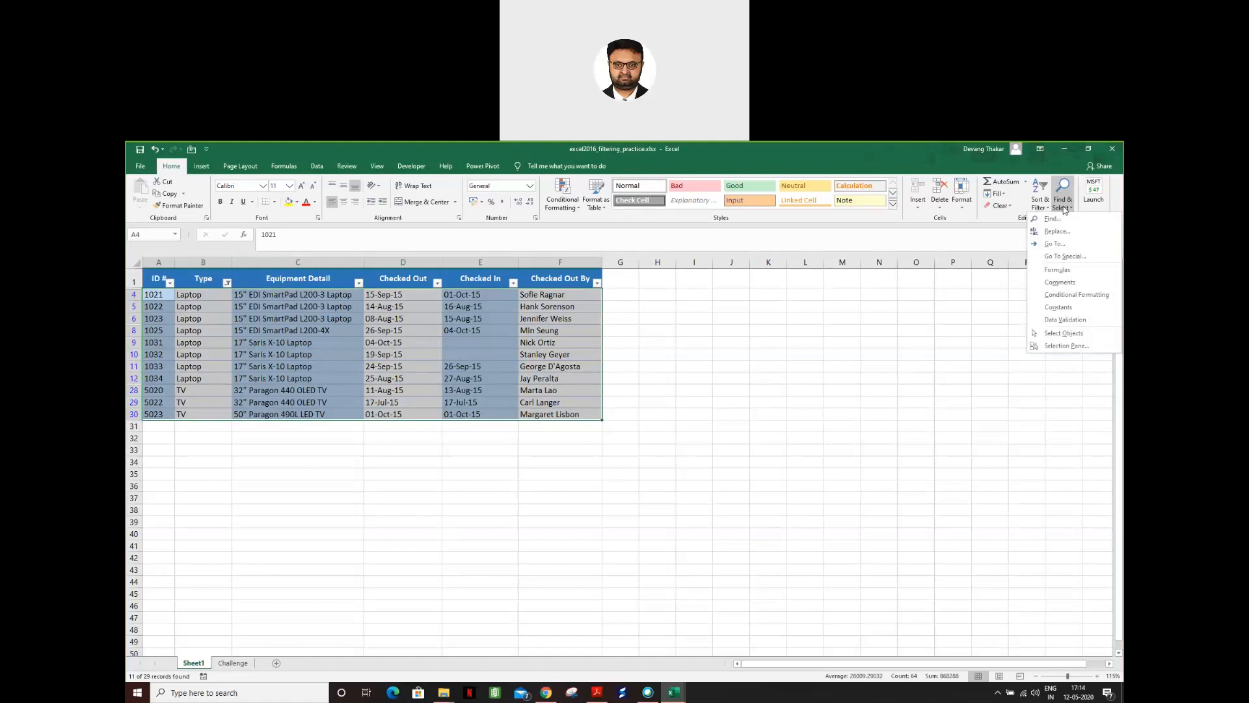
pyautogui.click(1065, 256)
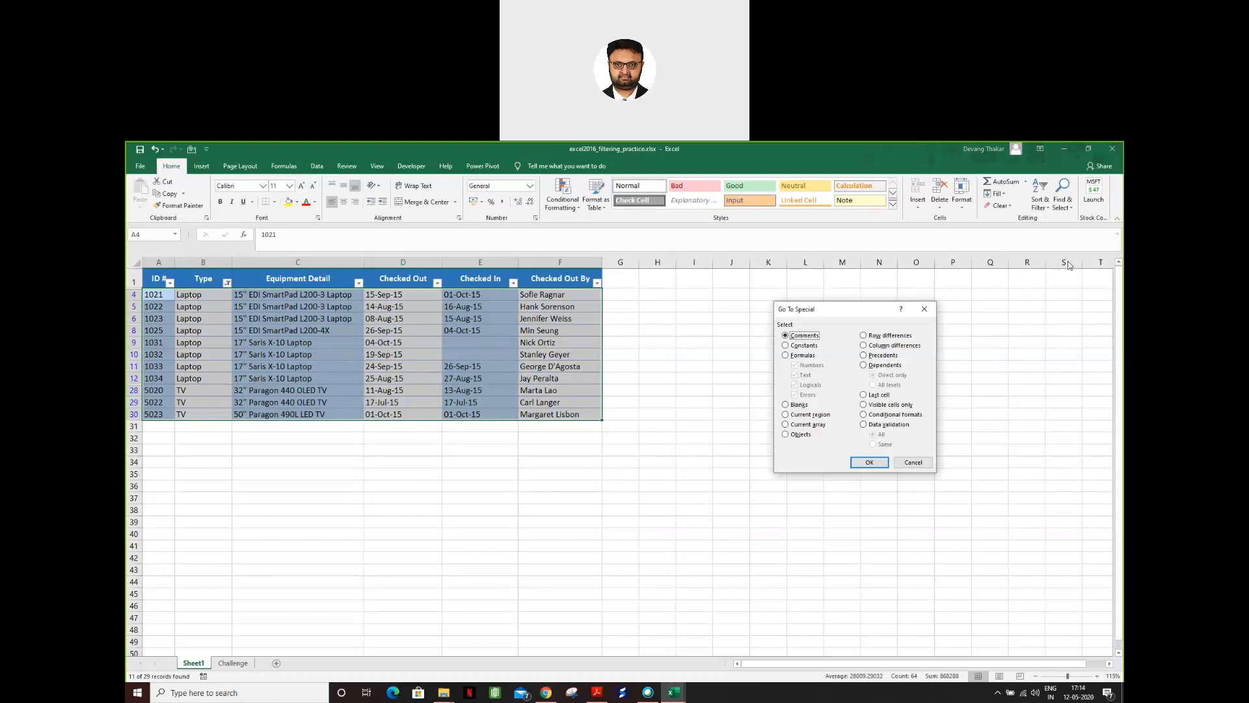
pyautogui.click(866, 406)
pyautogui.click(865, 462)
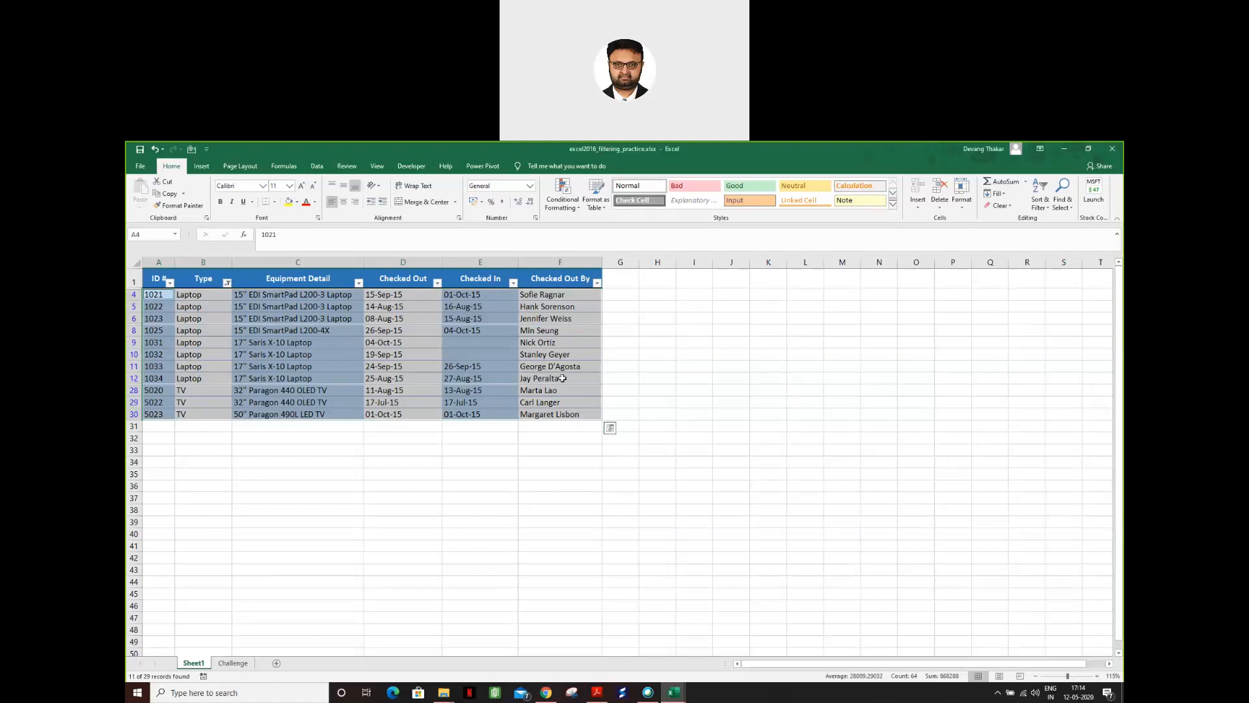
pyautogui.hotkey('ctrl', 'c')
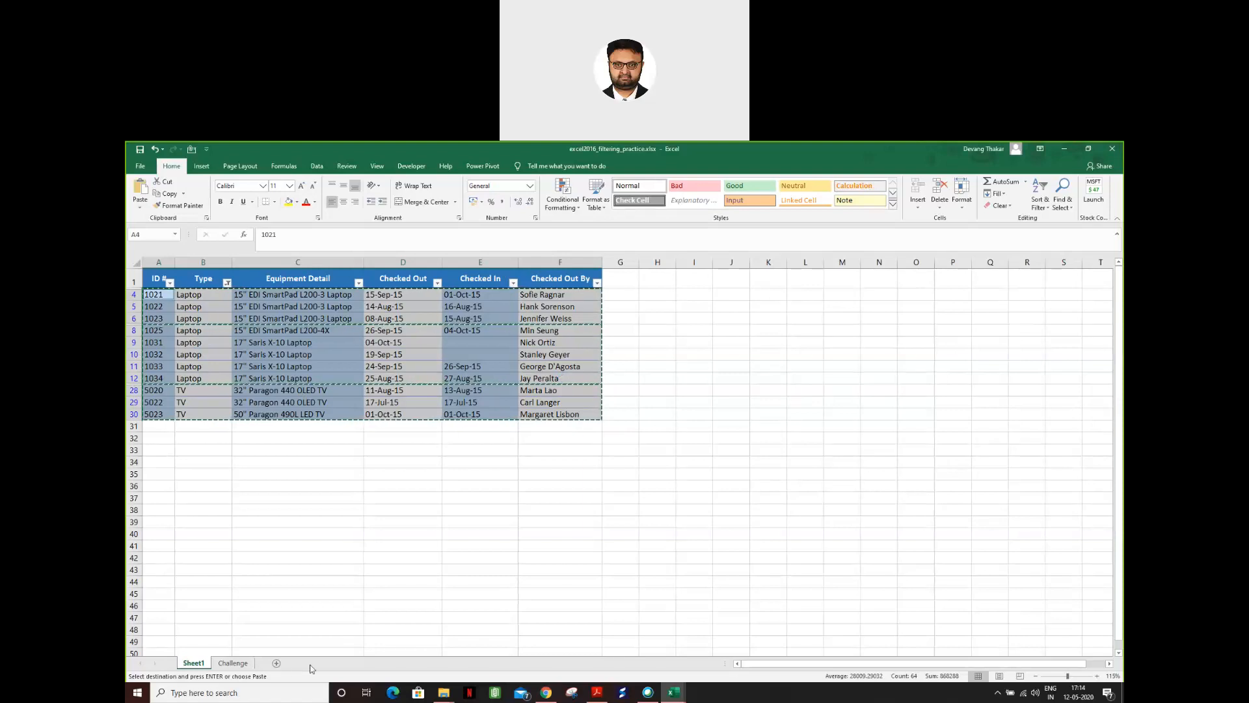
# - Paste the copied rows at A1 of a new worksheet and autofit columns D, E and F
pyautogui.click(276, 663)
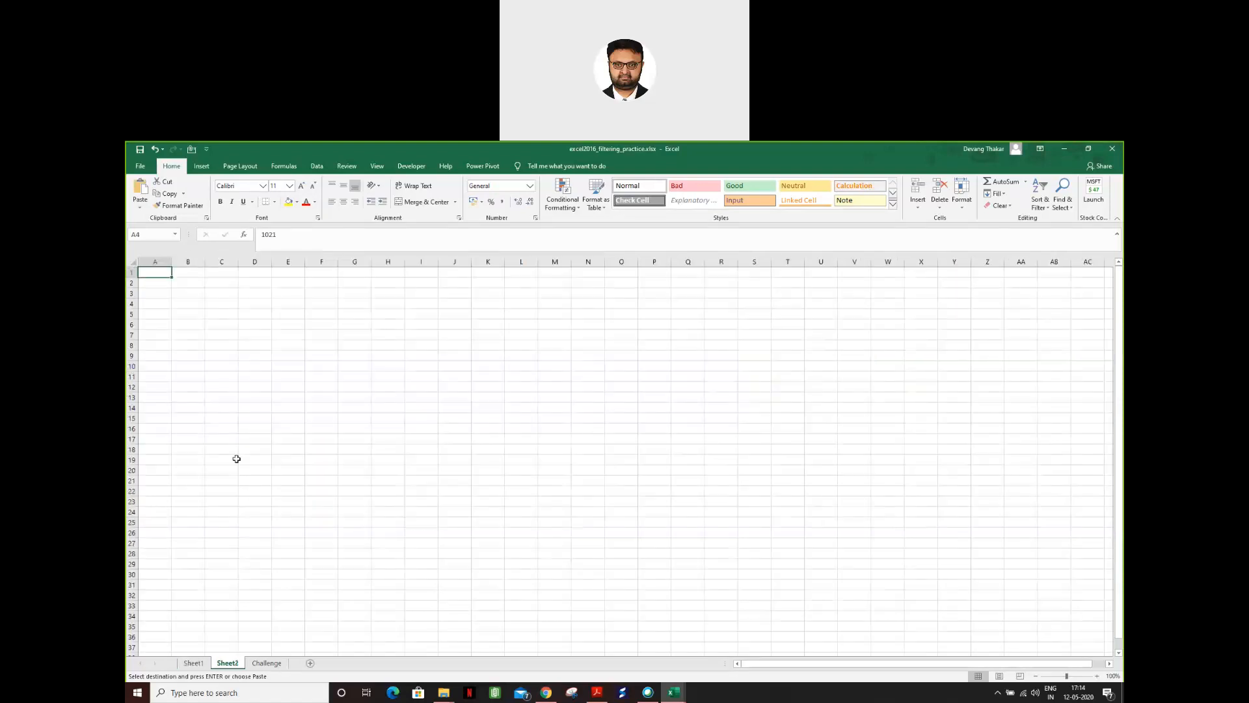
pyautogui.hotkey('ctrl', 'v')
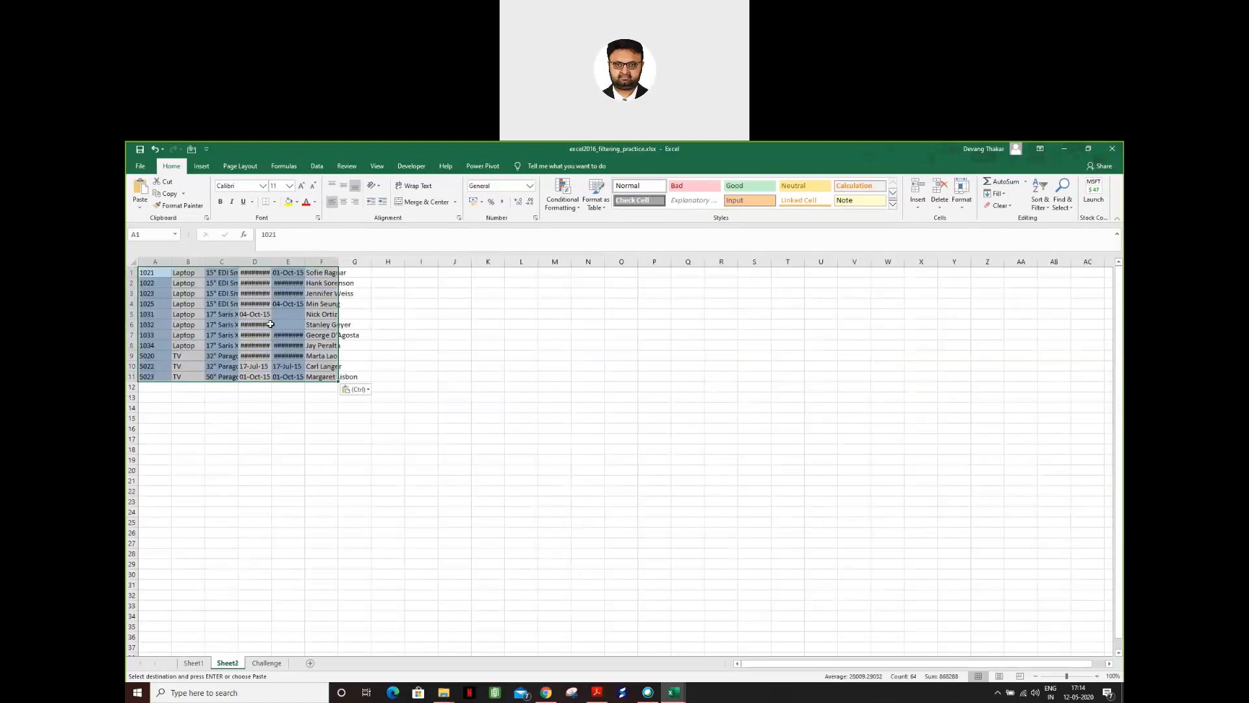
pyautogui.doubleClick(270, 261)
pyautogui.doubleClick(307, 261)
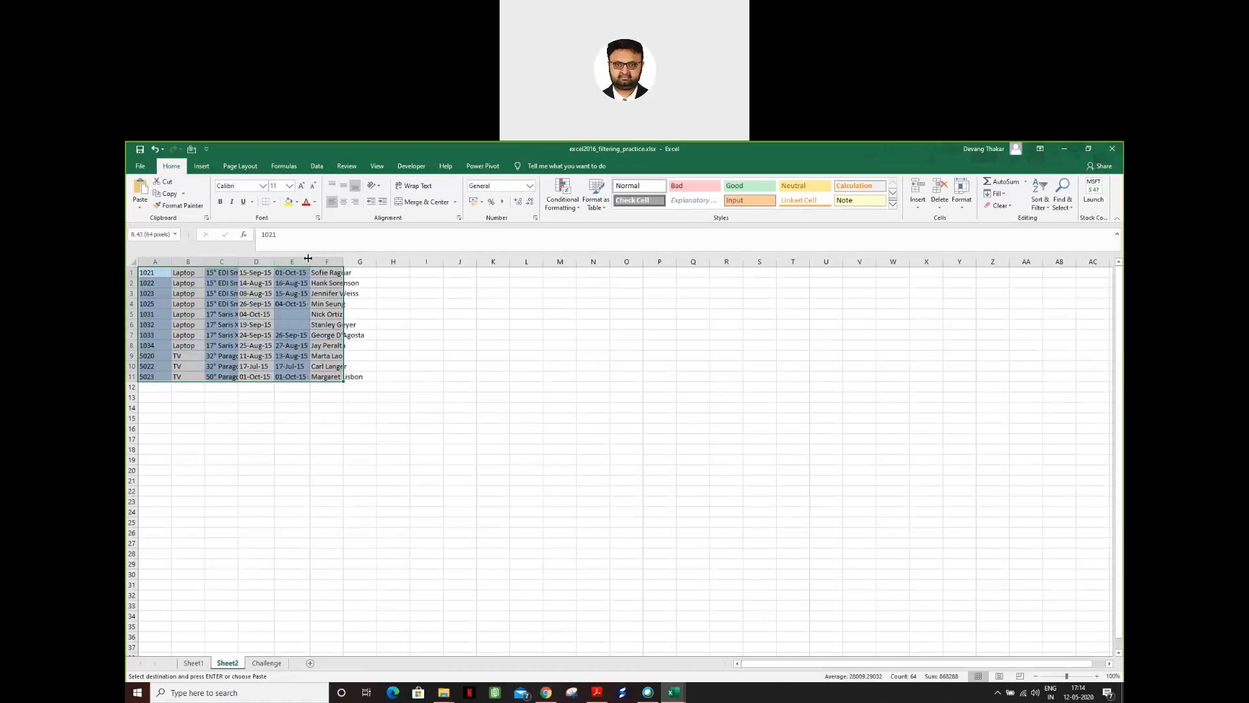
pyautogui.doubleClick(345, 261)
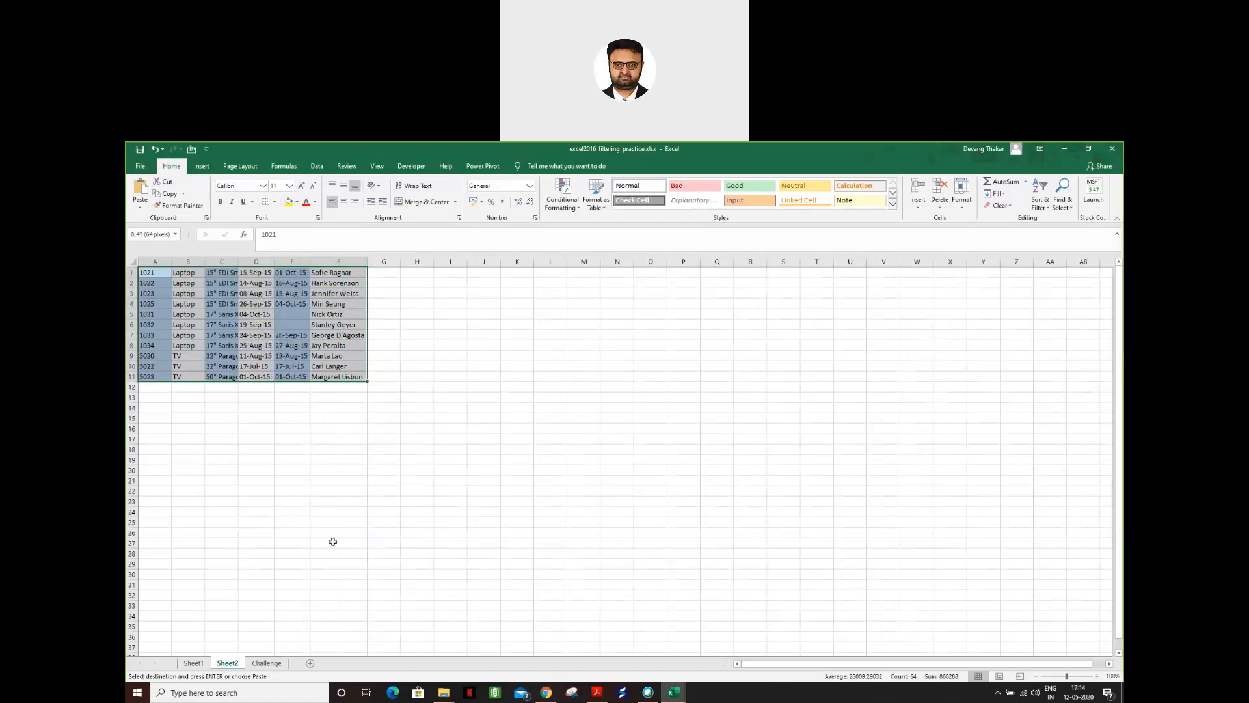
# - Return to Sheet1 and clear the filter from the Type column
pyautogui.click(193, 663)
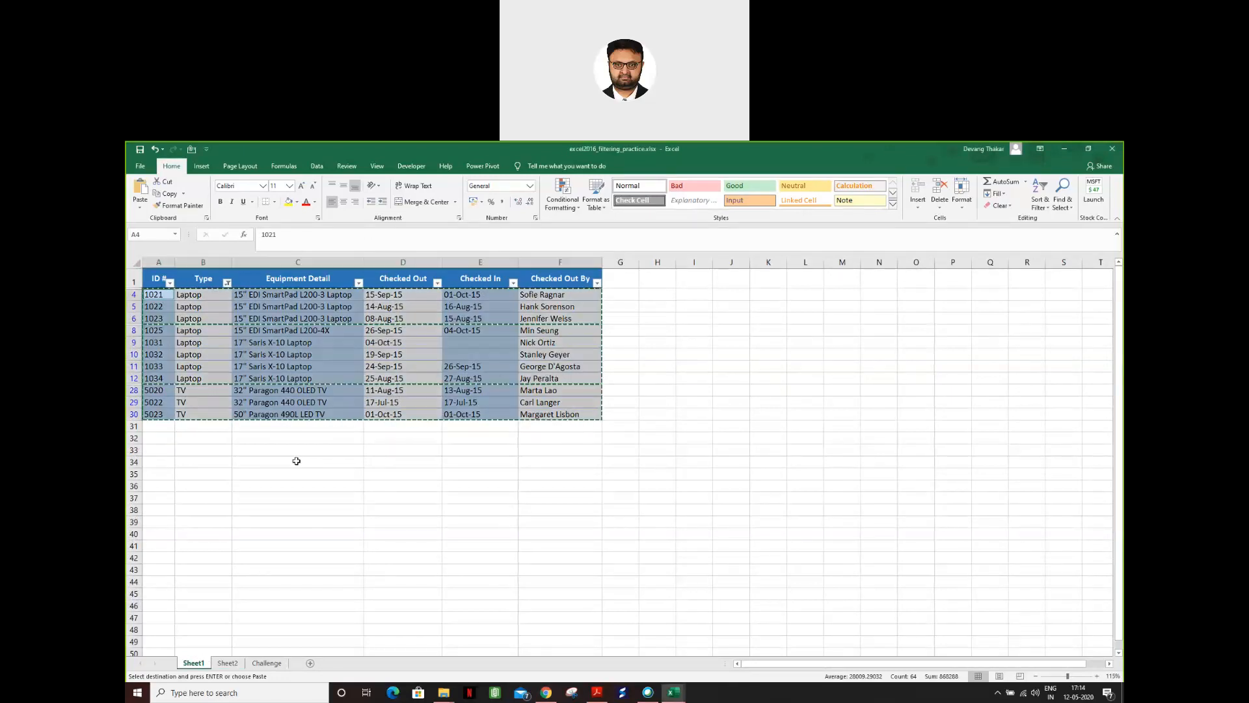
pyautogui.click(296, 460)
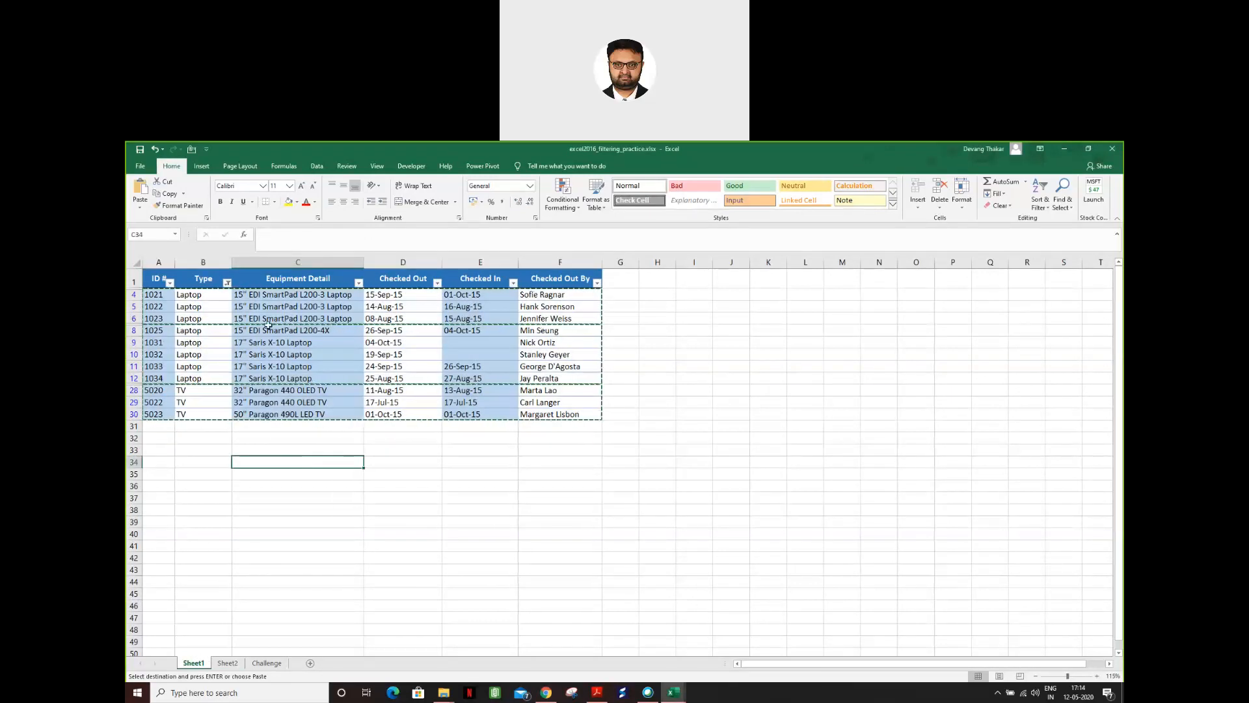
pyautogui.click(227, 282)
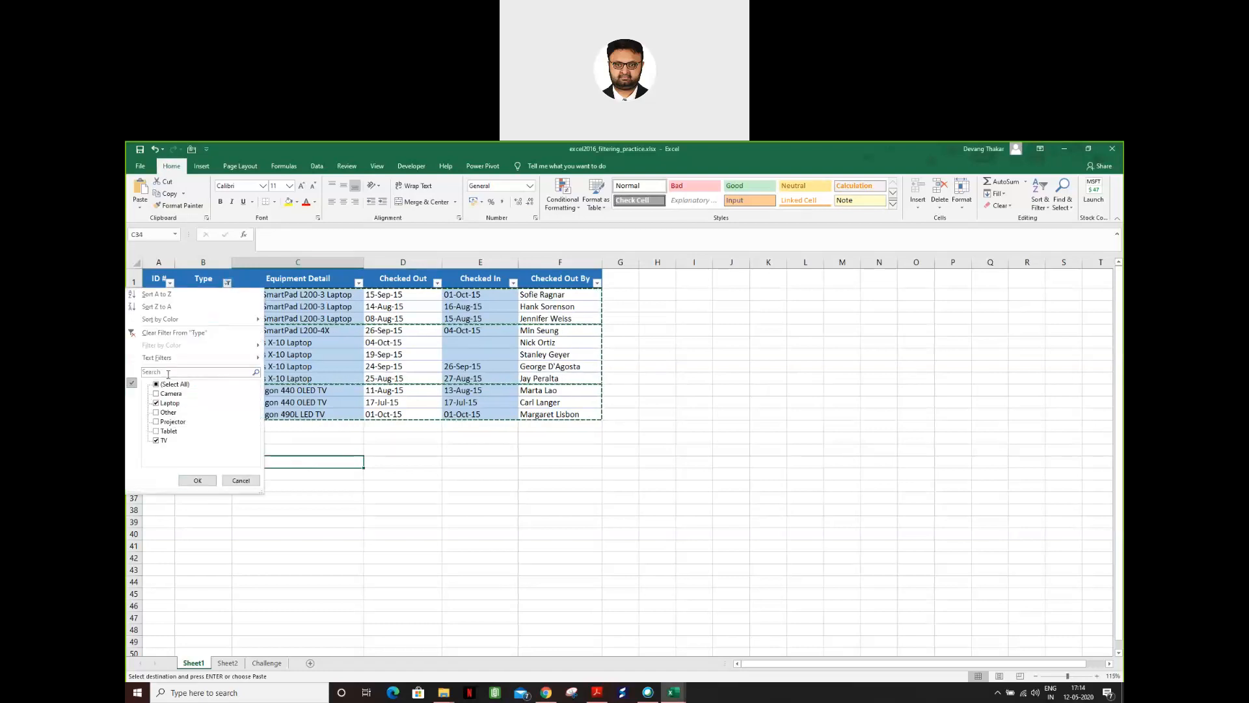
pyautogui.click(167, 338)
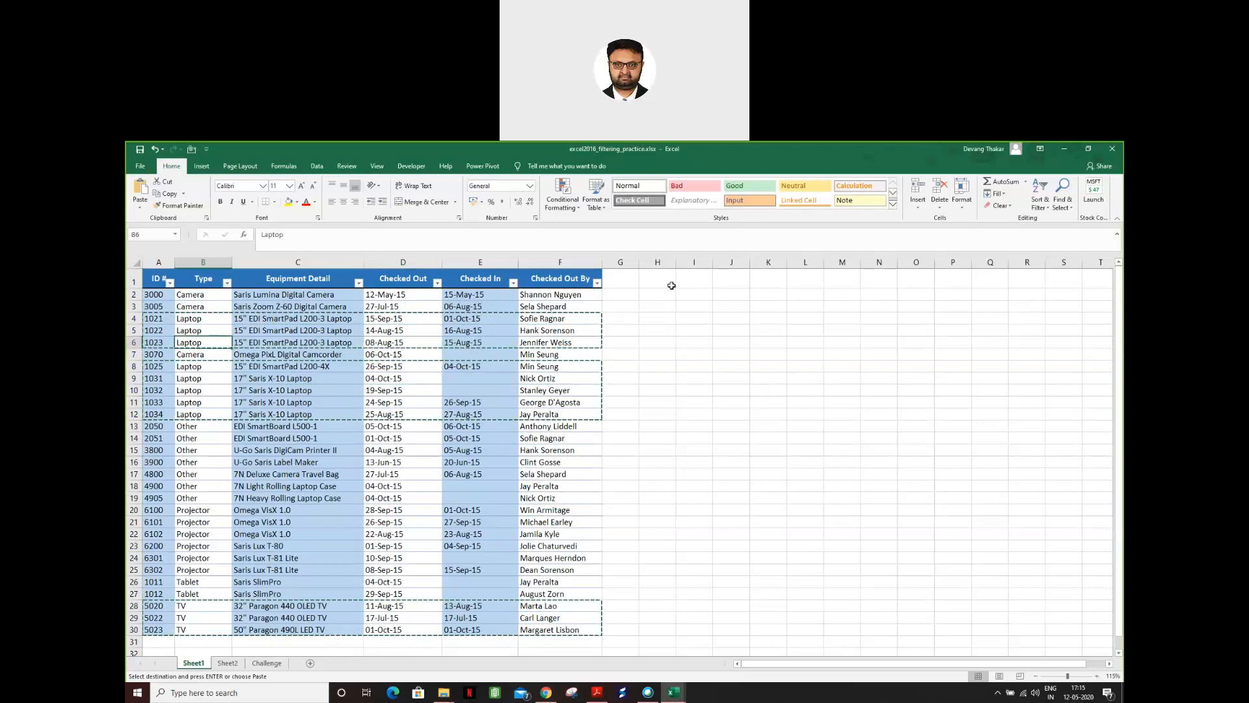
pyautogui.click(842, 318)
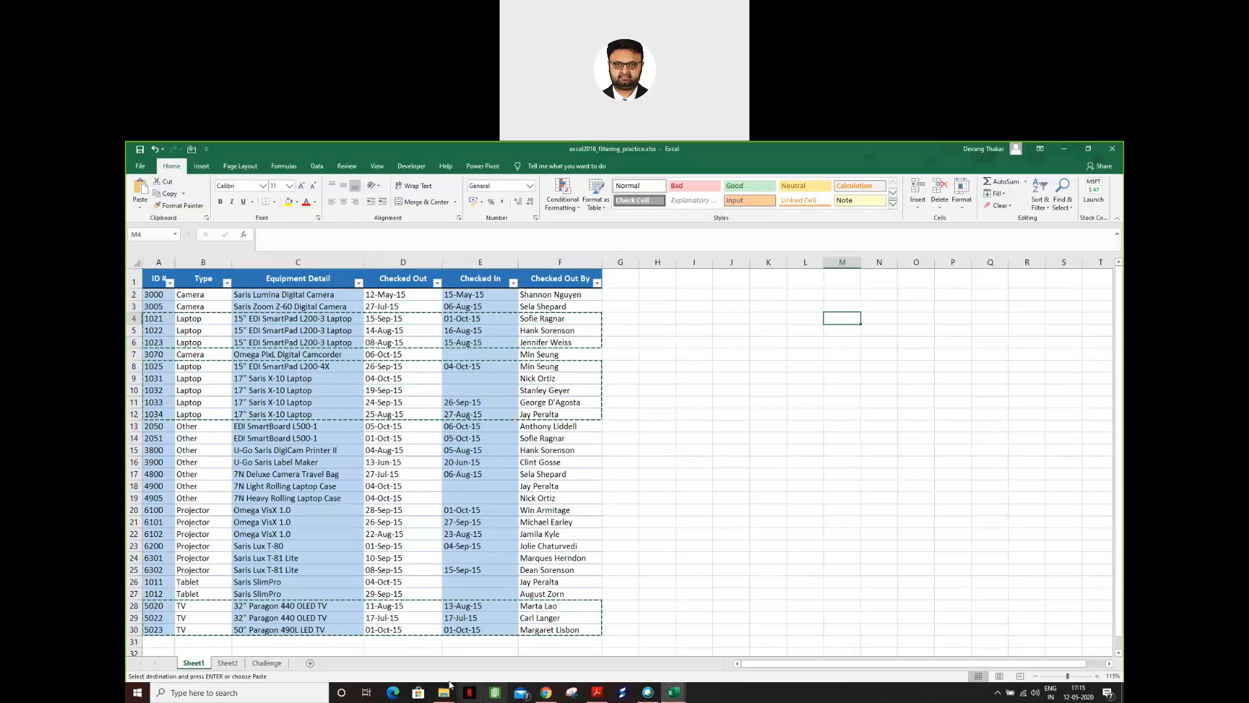
# - Paste the copied Laptop and TV rows again on Sheet2, starting at cell B18
pyautogui.click(227, 662)
pyautogui.hotkey('ctrl', 'v')
pyautogui.click(185, 453)
pyautogui.hotkey('ctrl', 'v')
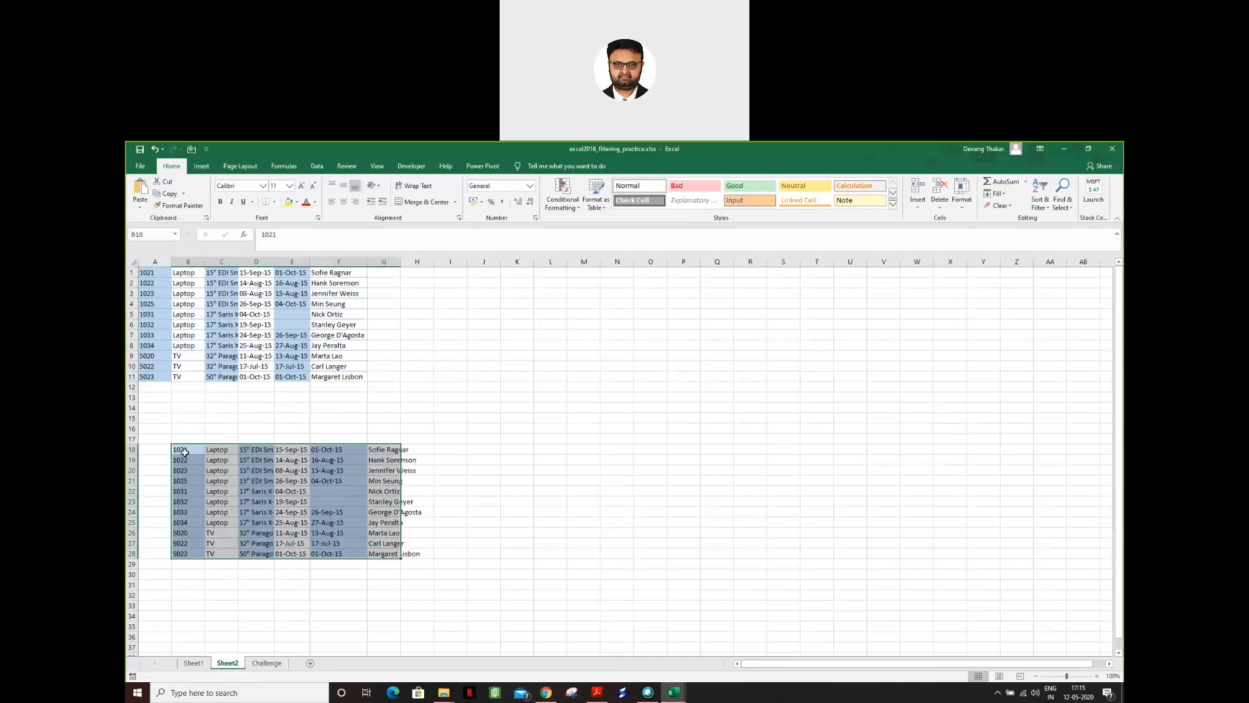
# - Look over the first rows of the Type and Checked Out By columns on Sheet1
pyautogui.click(193, 662)
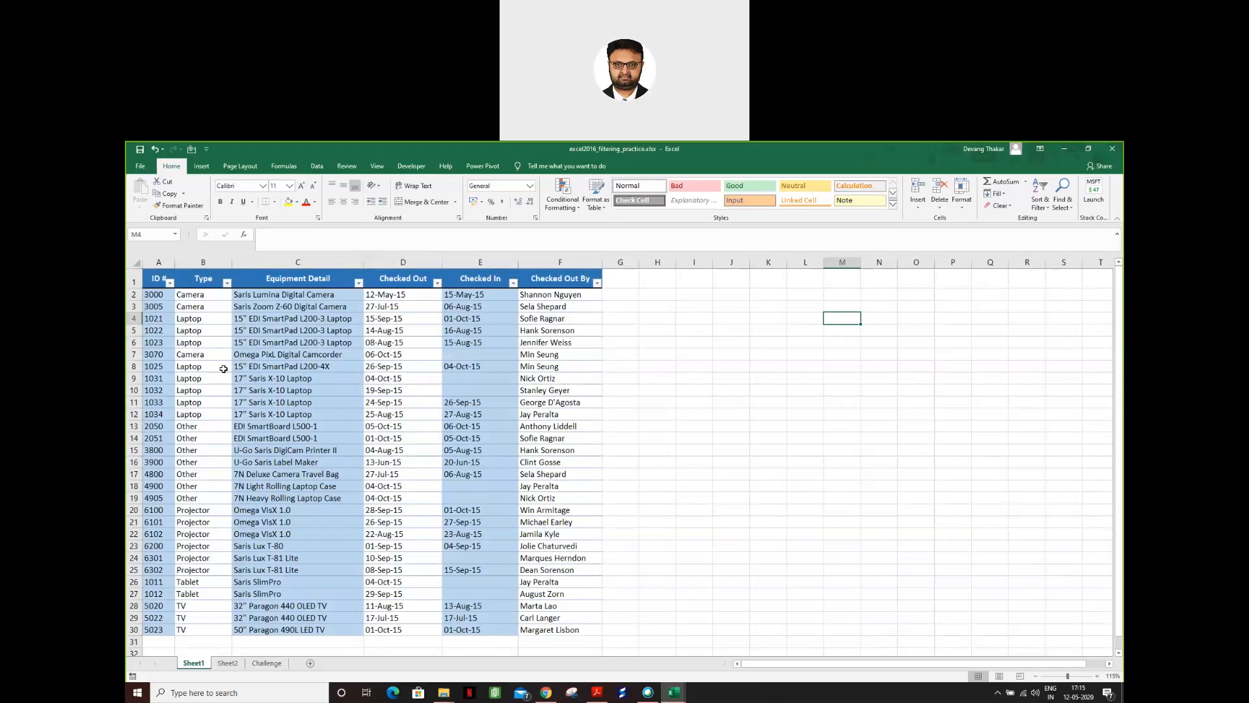
pyautogui.moveTo(209, 298); pyautogui.dragTo(207, 422)
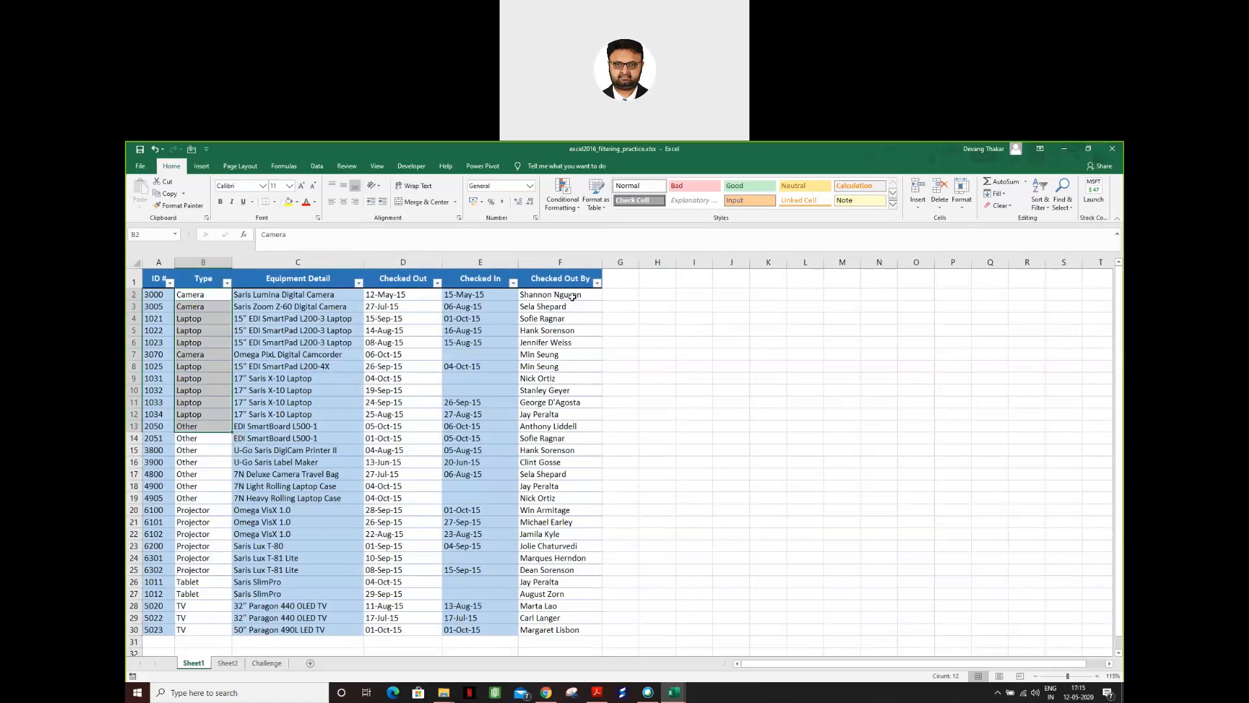
pyautogui.moveTo(567, 294); pyautogui.dragTo(560, 415)
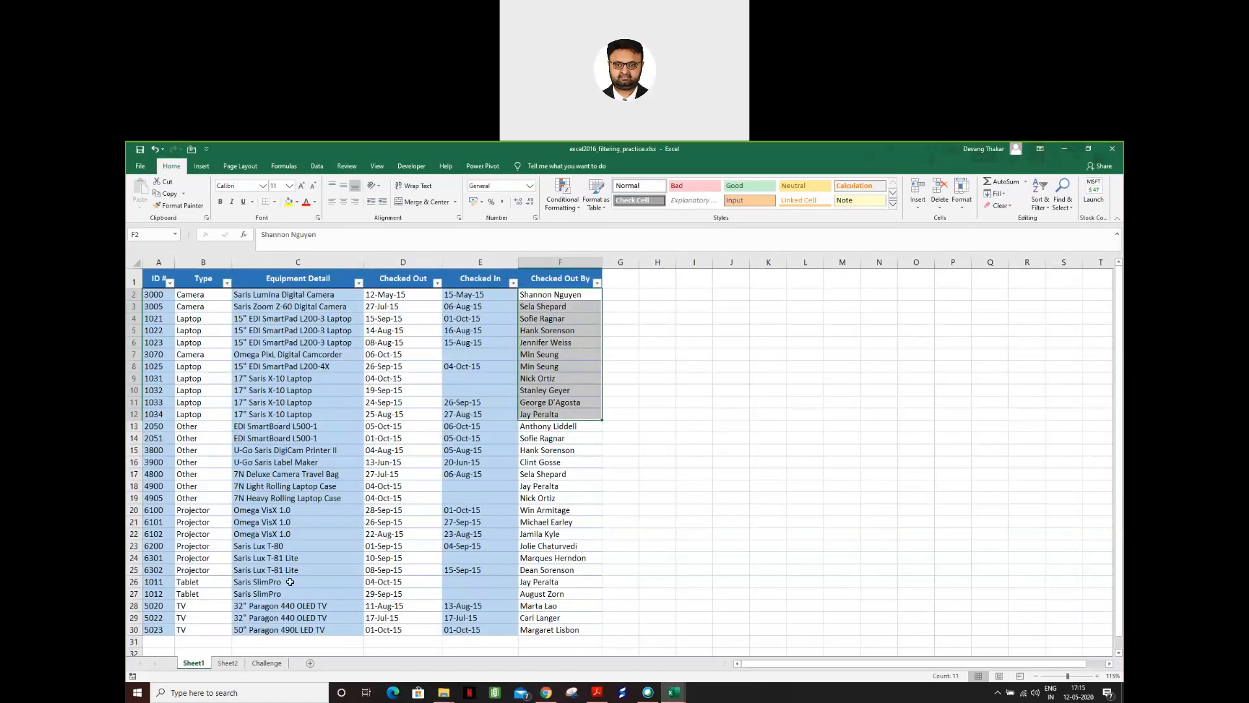
# - Delete all cells on Sheet2 to remove both pasted copies of the rows
pyautogui.click(229, 663)
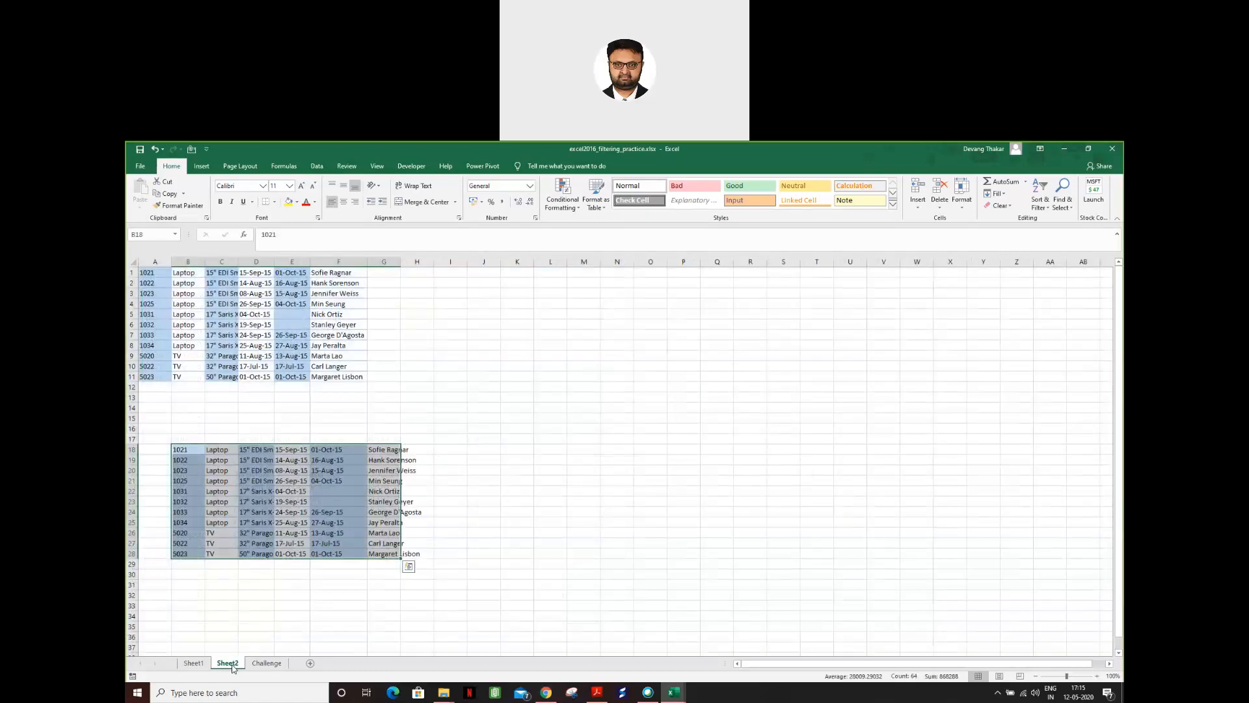
pyautogui.rightClick(232, 666)
pyautogui.press('Escape')
pyautogui.hotkey('ctrl', 'a')
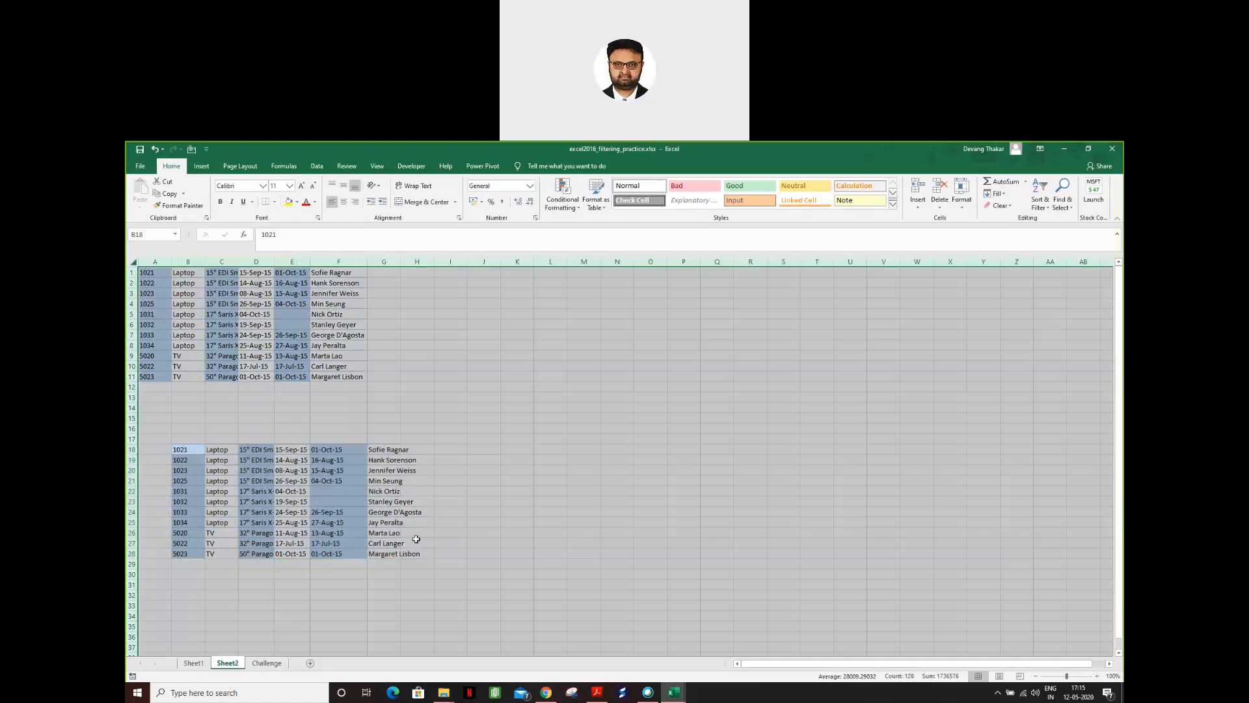
pyautogui.hotkey('ctrl', '-')
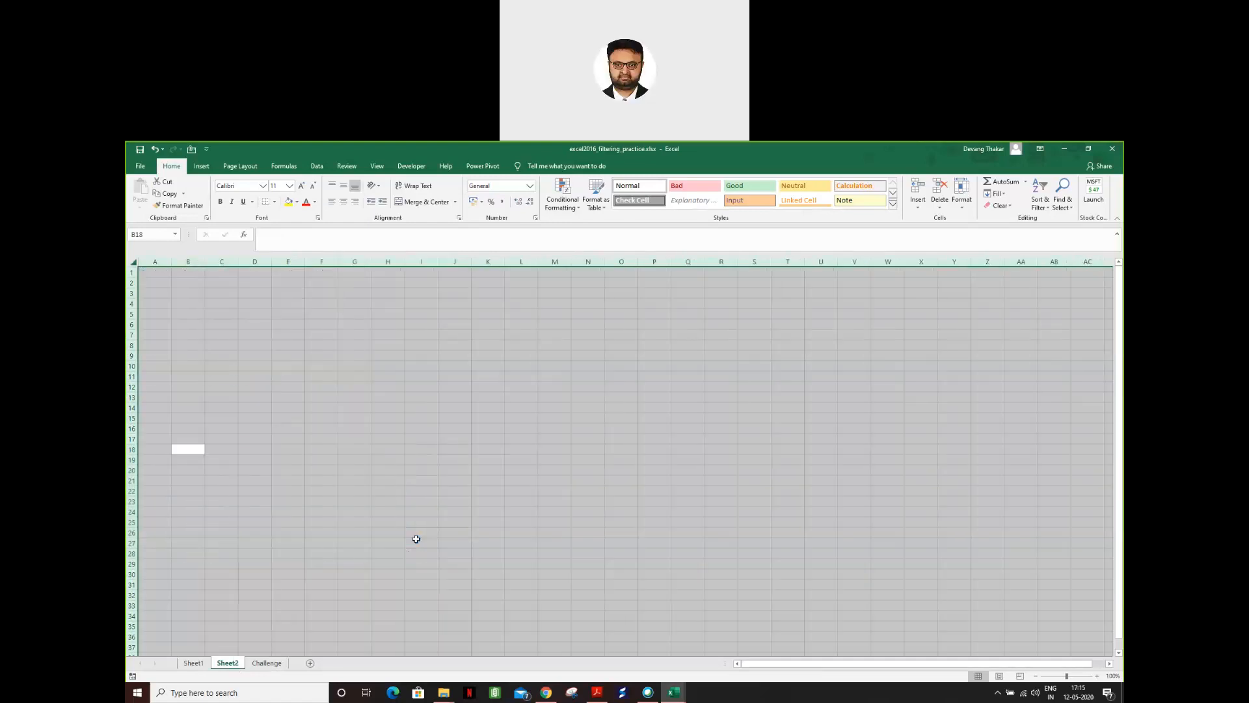
pyautogui.click(416, 538)
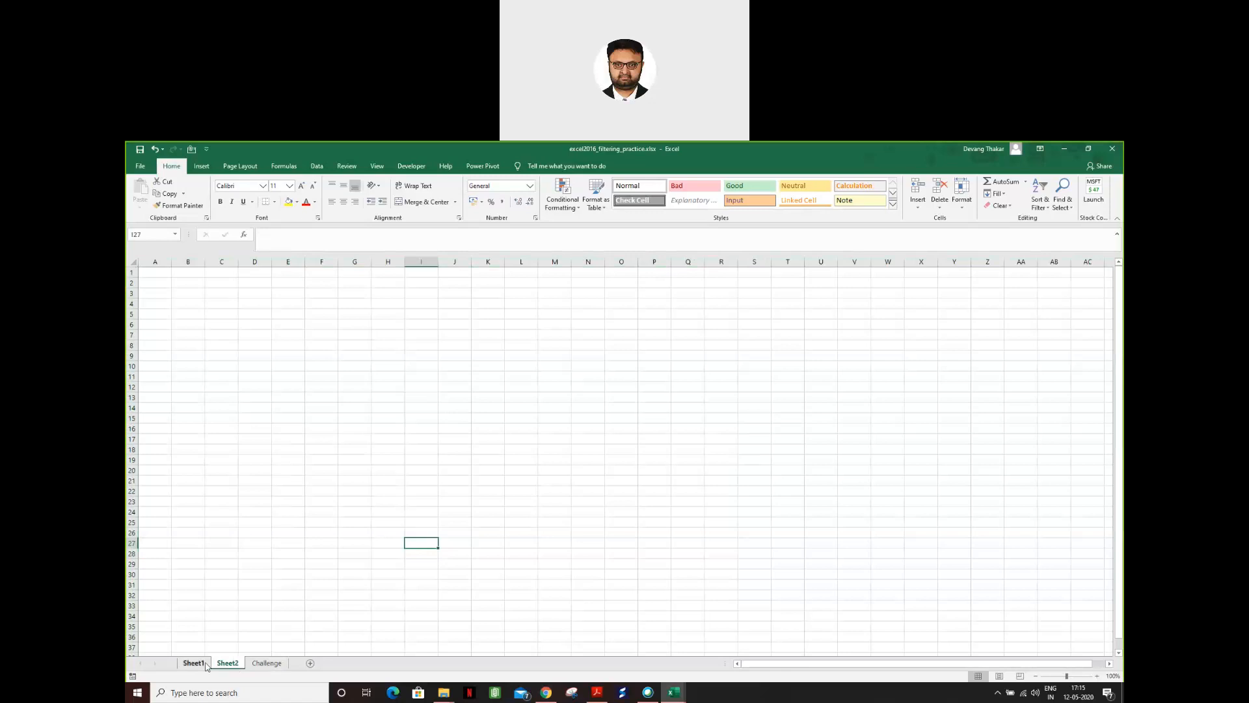
# - Turn off filtering for the header row A1:F1 of the equipment table on Sheet1
pyautogui.click(206, 663)
pyautogui.click(215, 332)
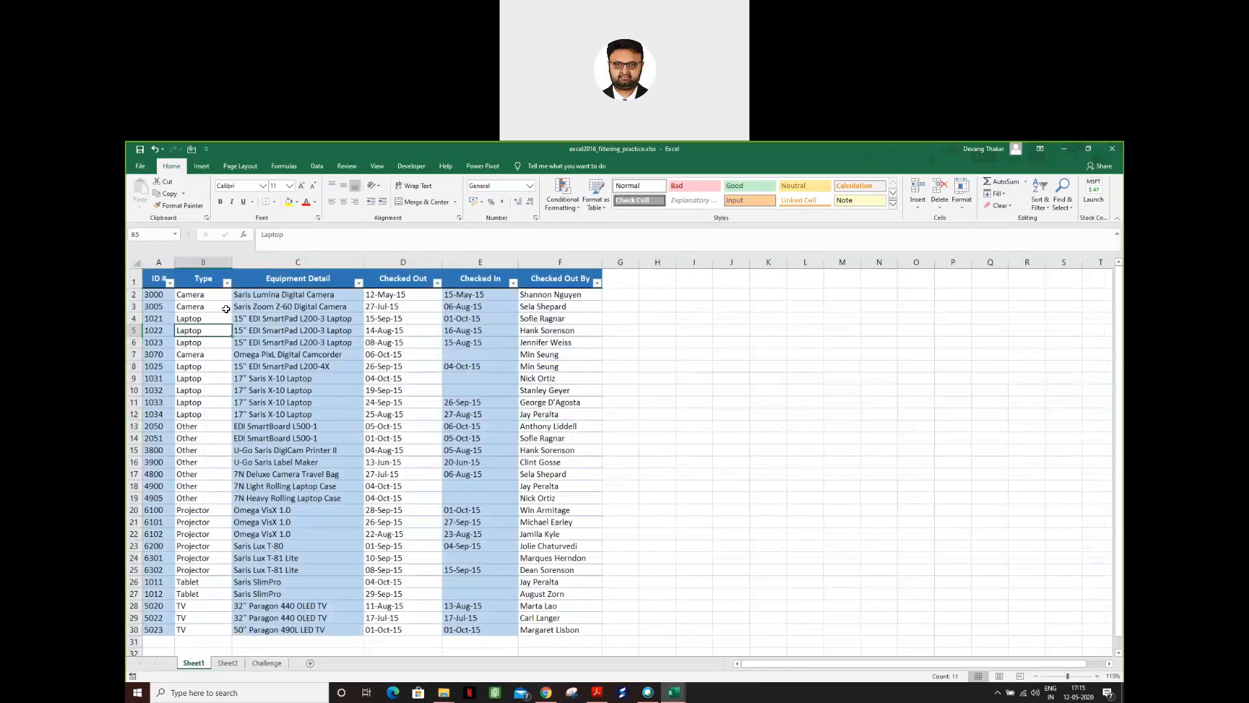
pyautogui.moveTo(160, 278); pyautogui.dragTo(559, 278)
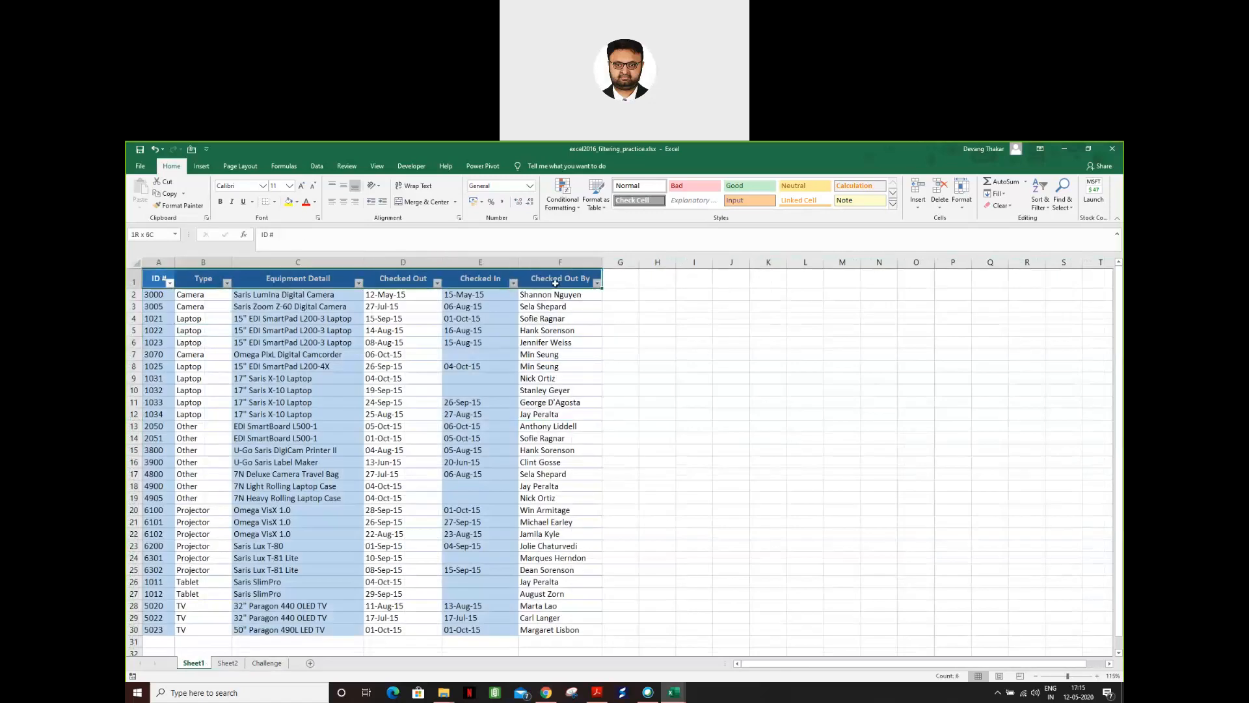
pyautogui.click(1044, 206)
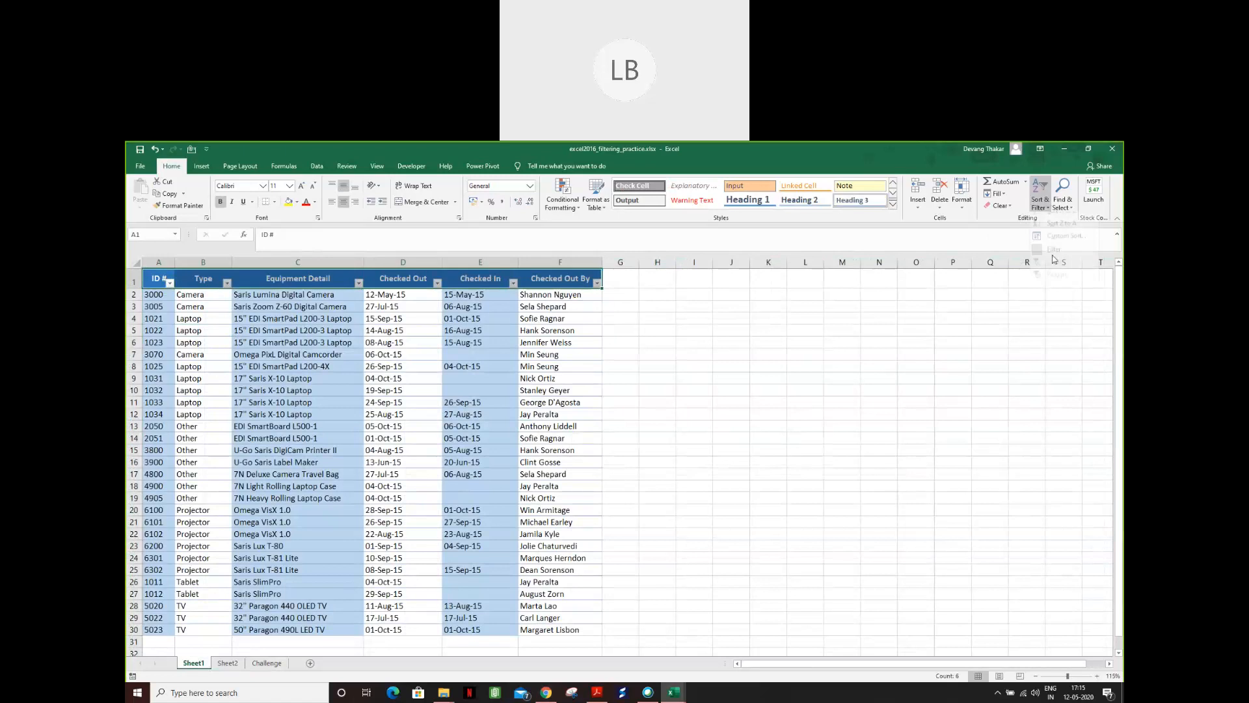
pyautogui.click(1050, 258)
# - Examine the table range A1:F30 and its header cells from ID # through Checked In
pyautogui.click(151, 277)
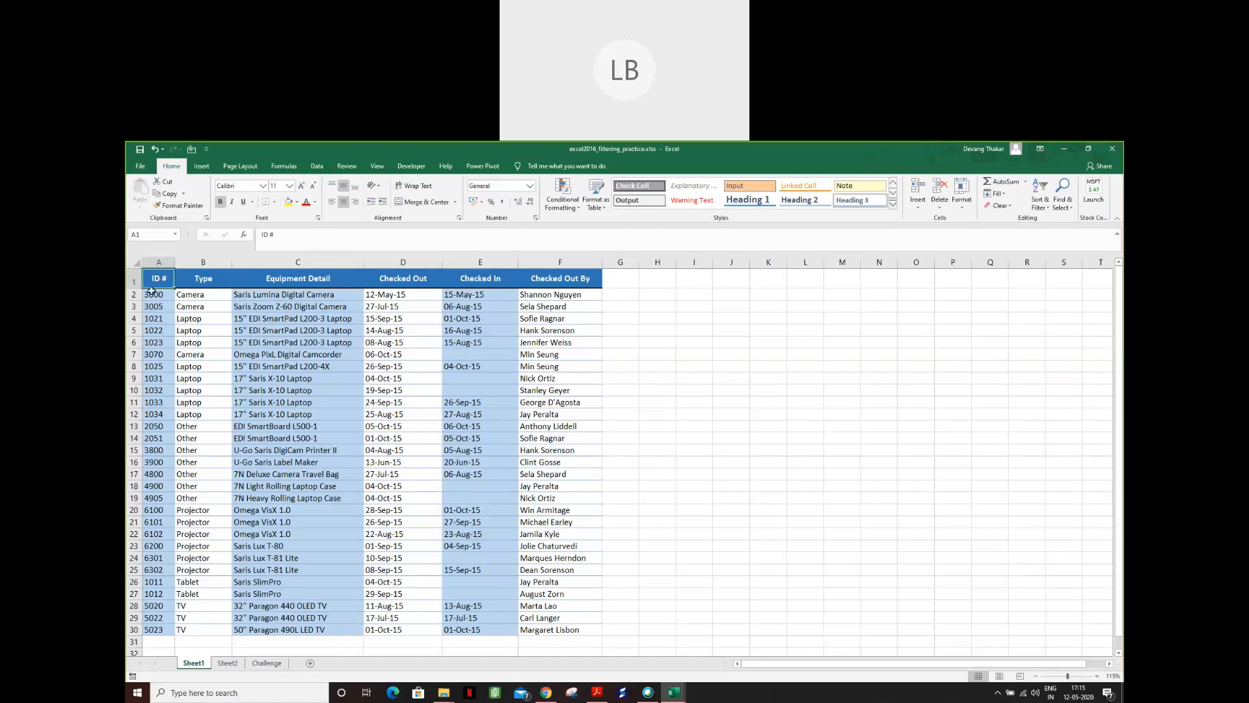
pyautogui.moveTo(156, 280)
pyautogui.mouseDown()
pyautogui.moveTo(499, 505)
pyautogui.moveTo(570, 629)
pyautogui.mouseUp()
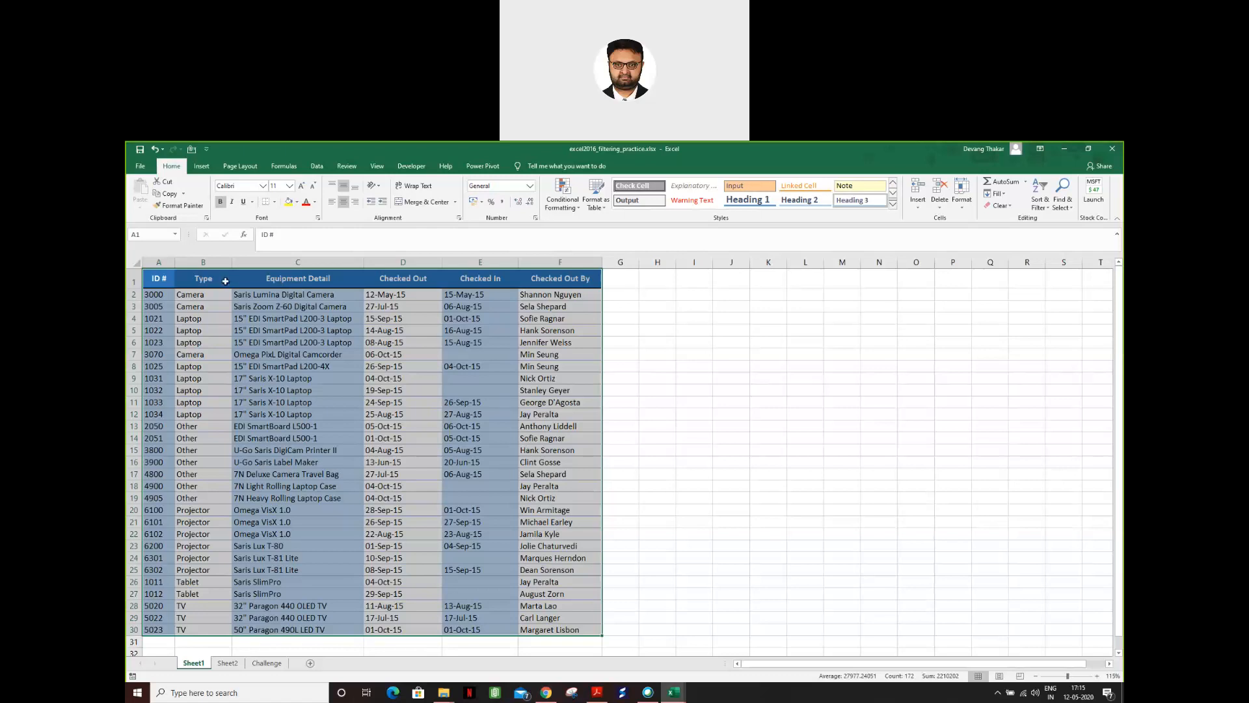
pyautogui.moveTo(161, 280); pyautogui.dragTo(573, 278)
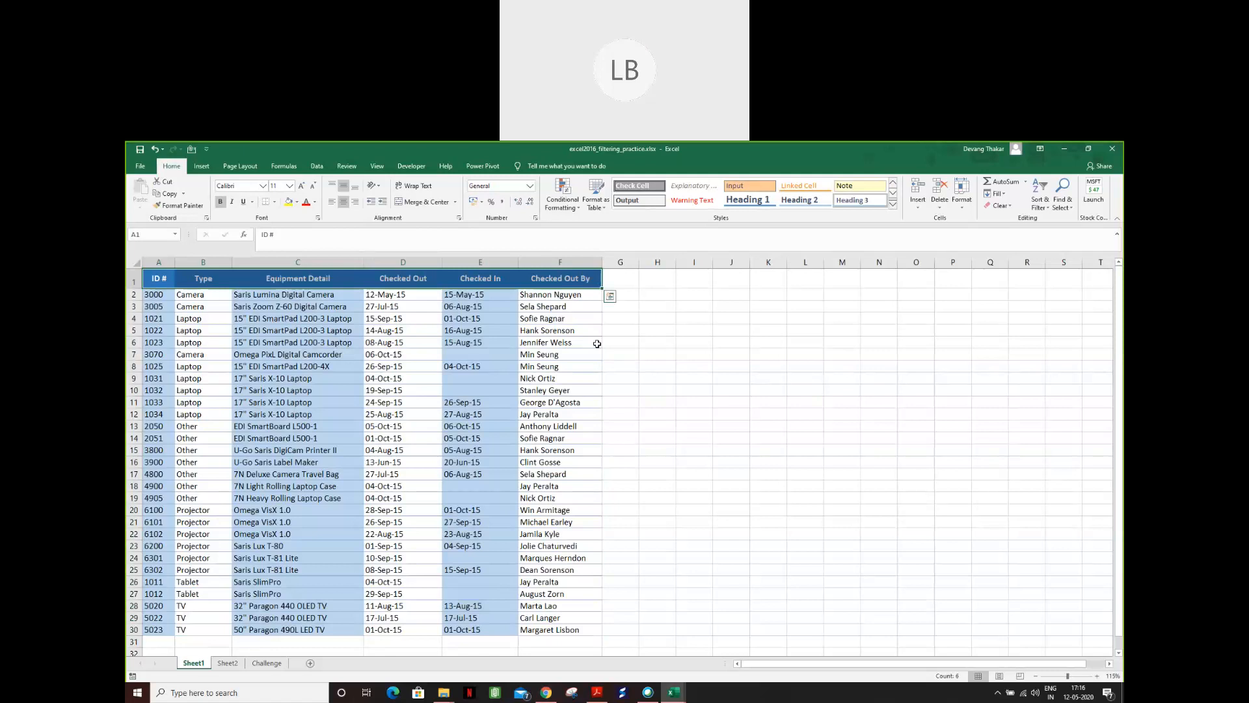
pyautogui.click(159, 278)
pyautogui.click(203, 278)
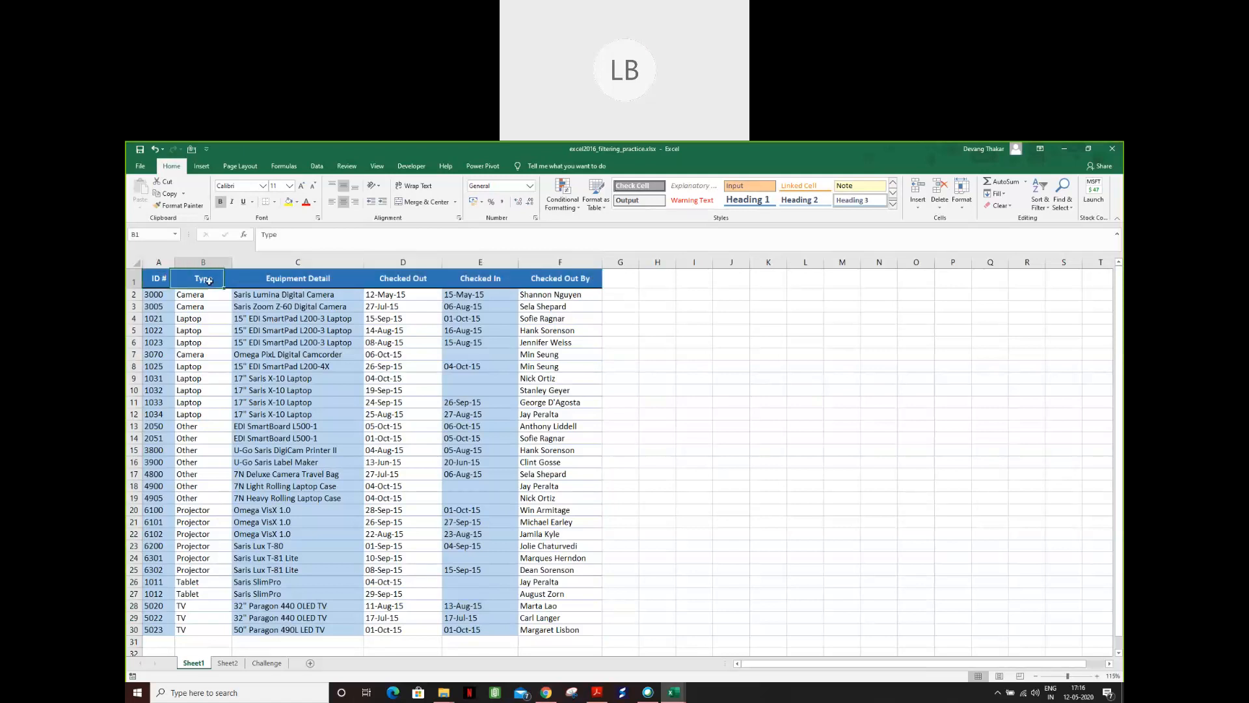
pyautogui.click(281, 280)
pyautogui.click(423, 278)
pyautogui.click(493, 278)
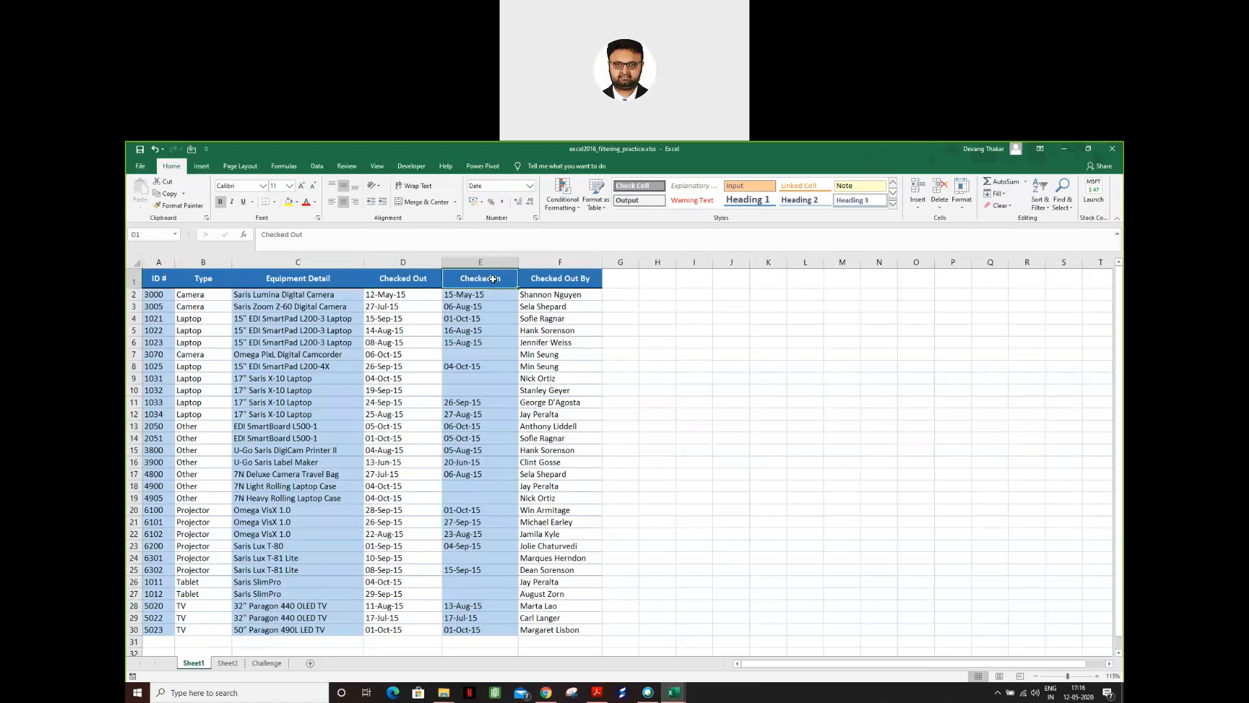
# - Turn on filtering for the equipment table's header row, starting from the ID # header cell A1
pyautogui.click(540, 279)
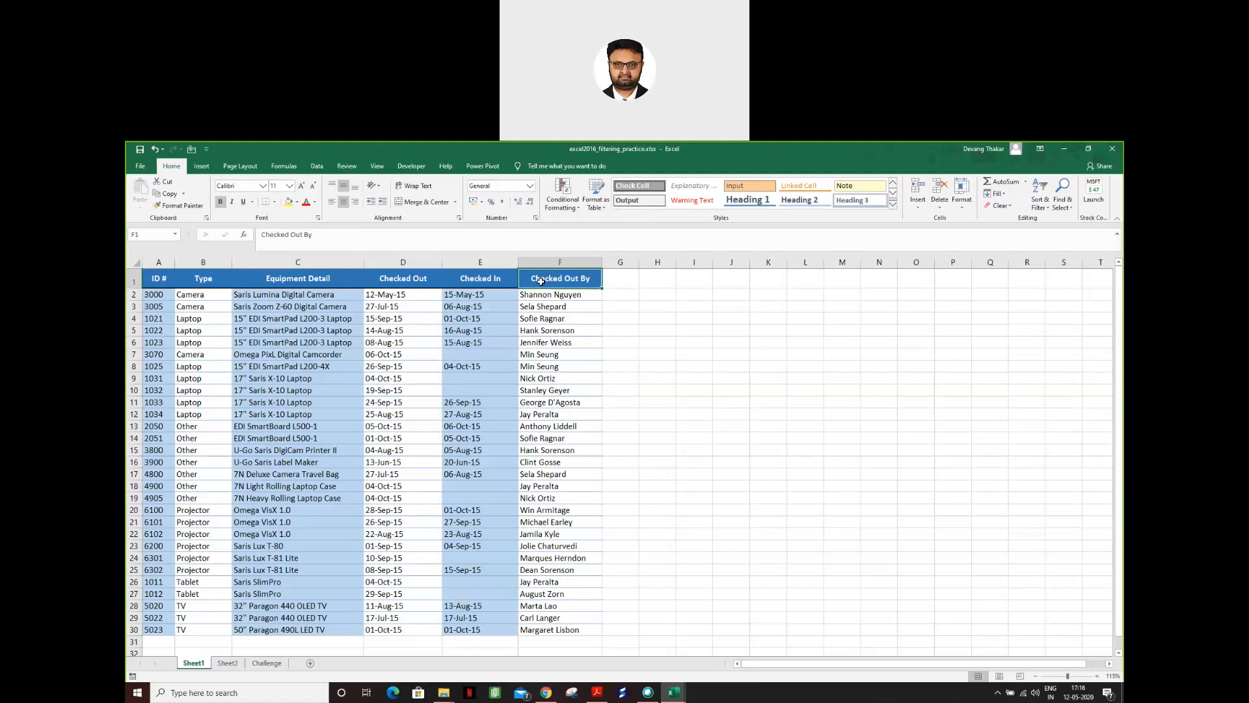
pyautogui.click(173, 281)
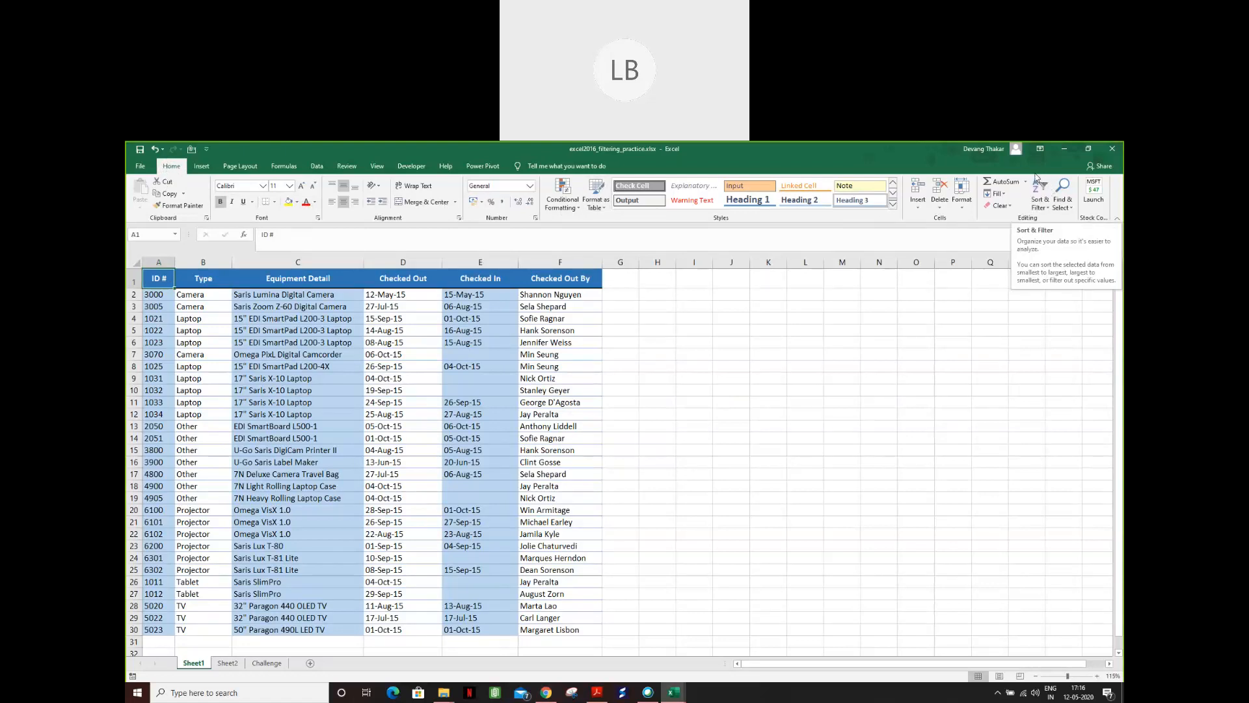
pyautogui.click(1049, 213)
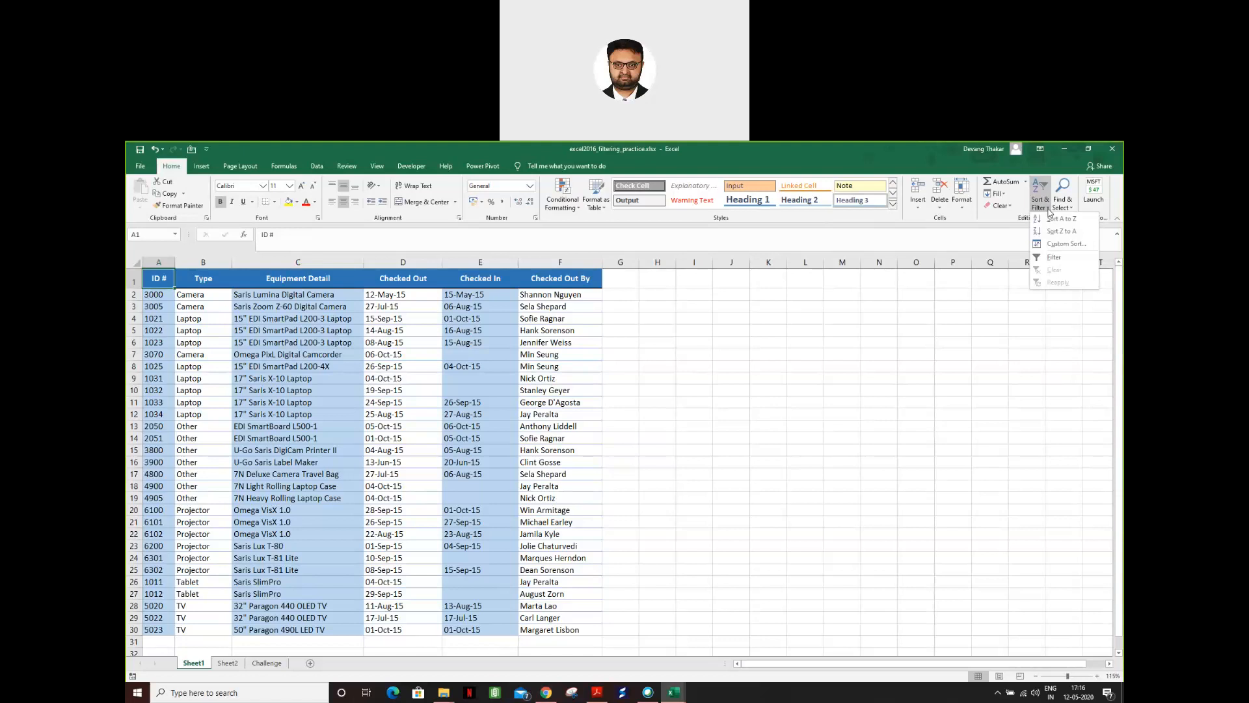
pyautogui.click(1055, 259)
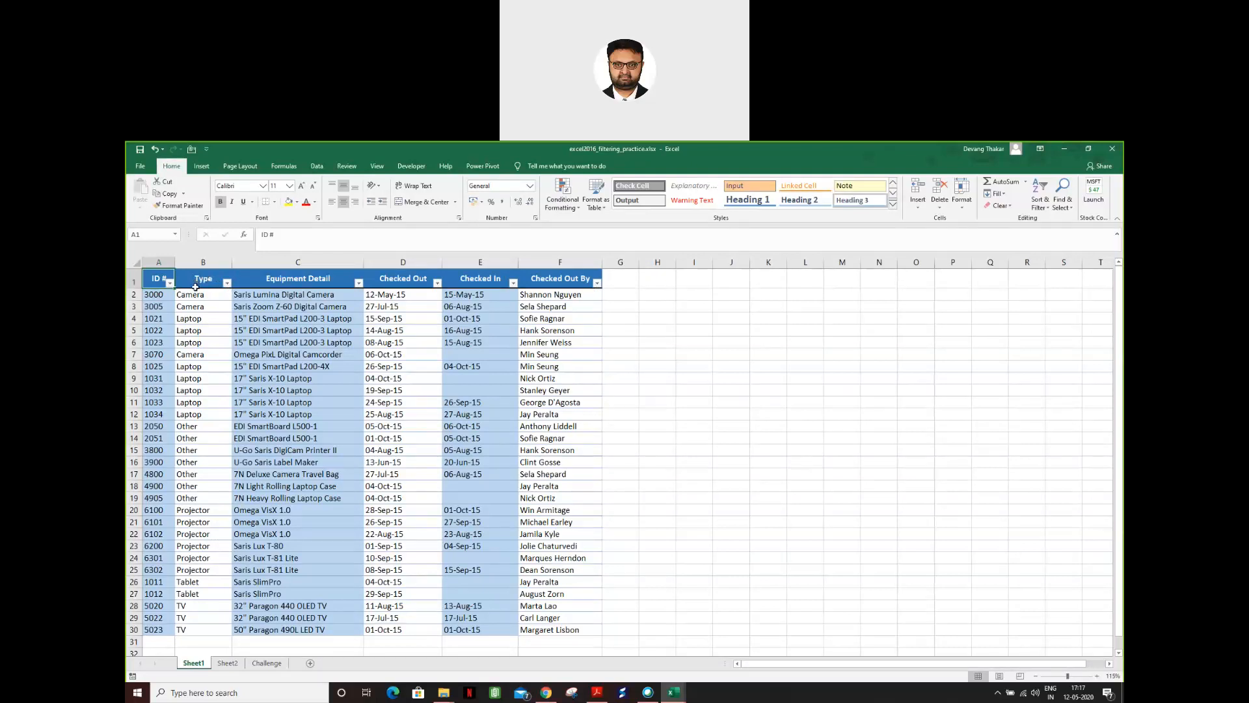
# - Filter the Type column to show only Projector and select the filtered rows from Type through Checked Out By
pyautogui.click(228, 283)
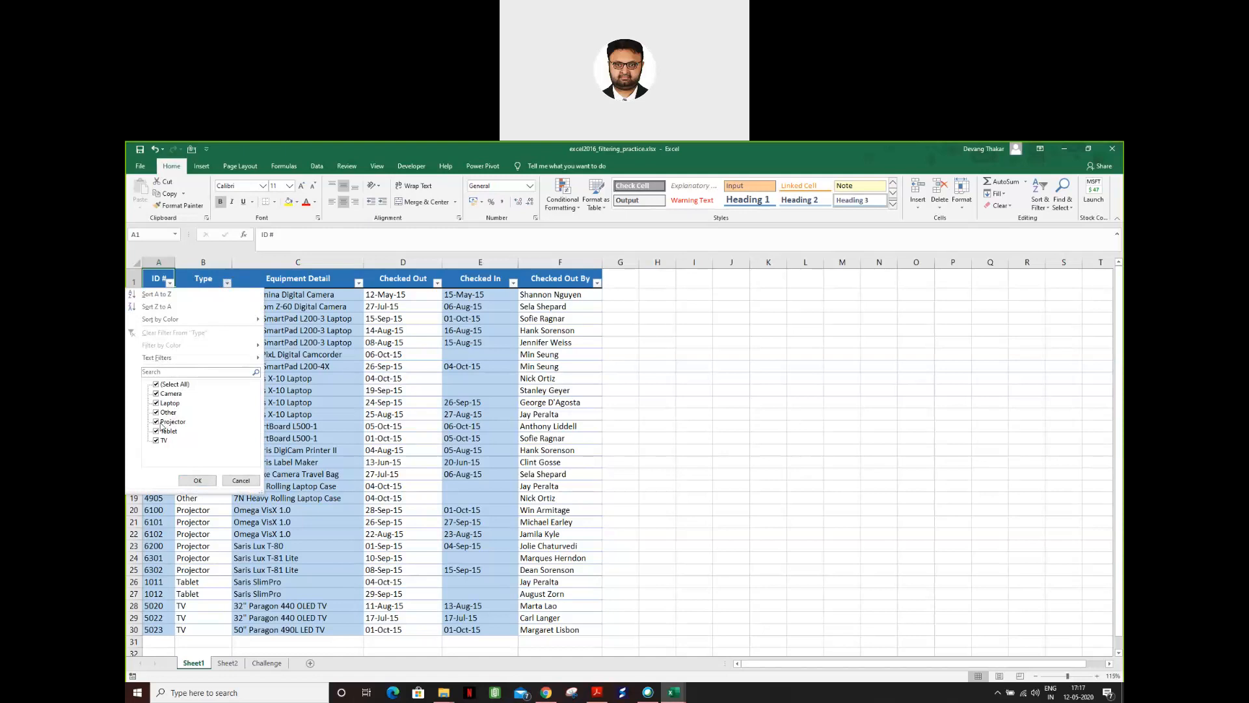
pyautogui.click(156, 385)
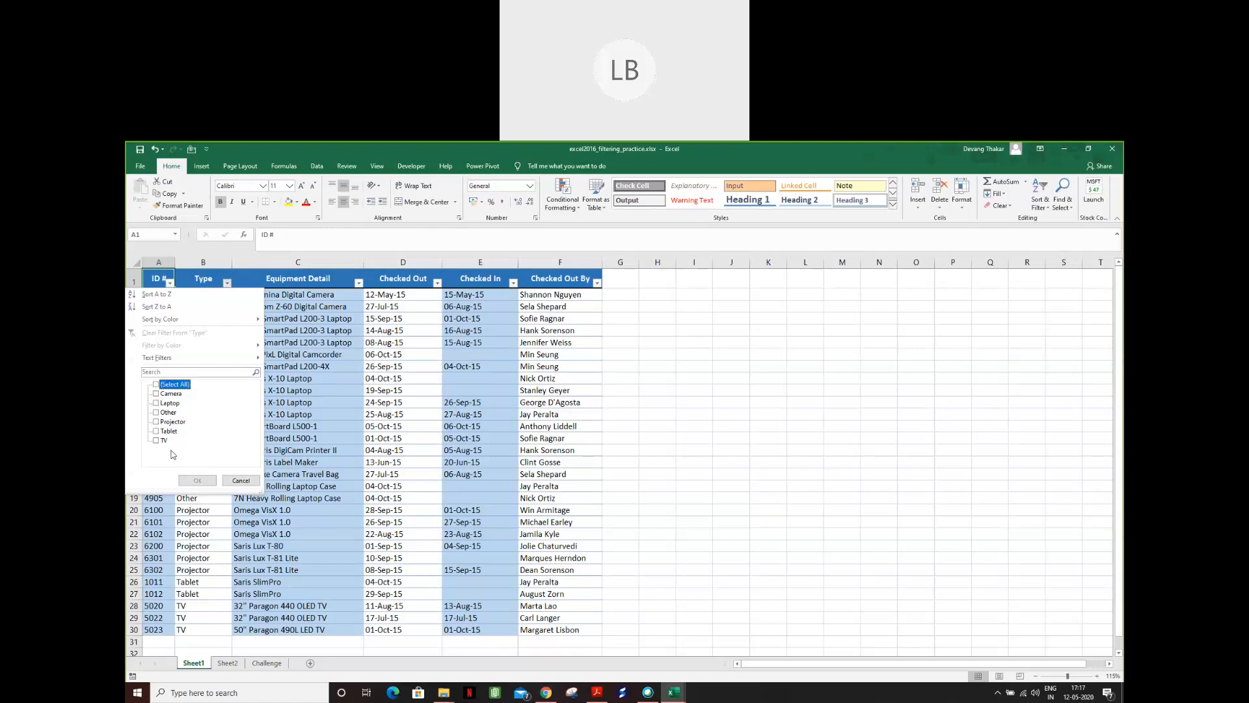
pyautogui.click(156, 422)
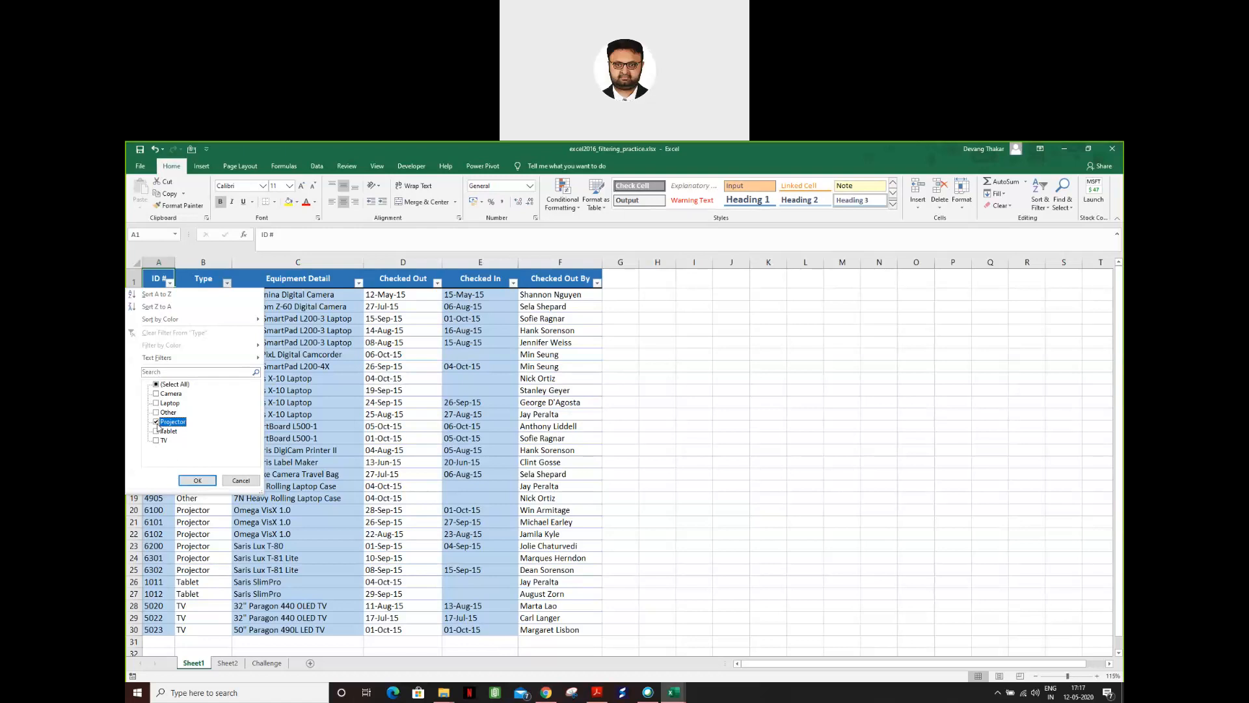
pyautogui.click(198, 481)
pyautogui.moveTo(189, 298); pyautogui.dragTo(528, 355)
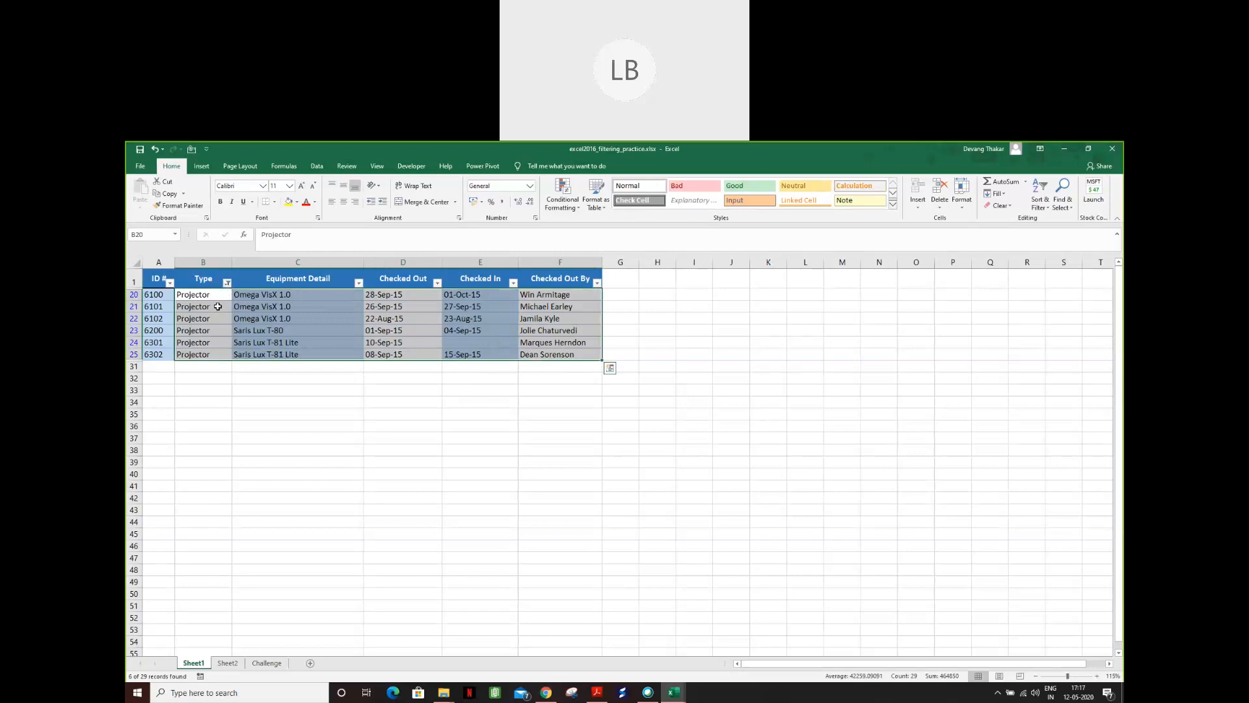
# - Clear the filter from the Type column and look over the Laptop and TV cells in that column
pyautogui.click(227, 285)
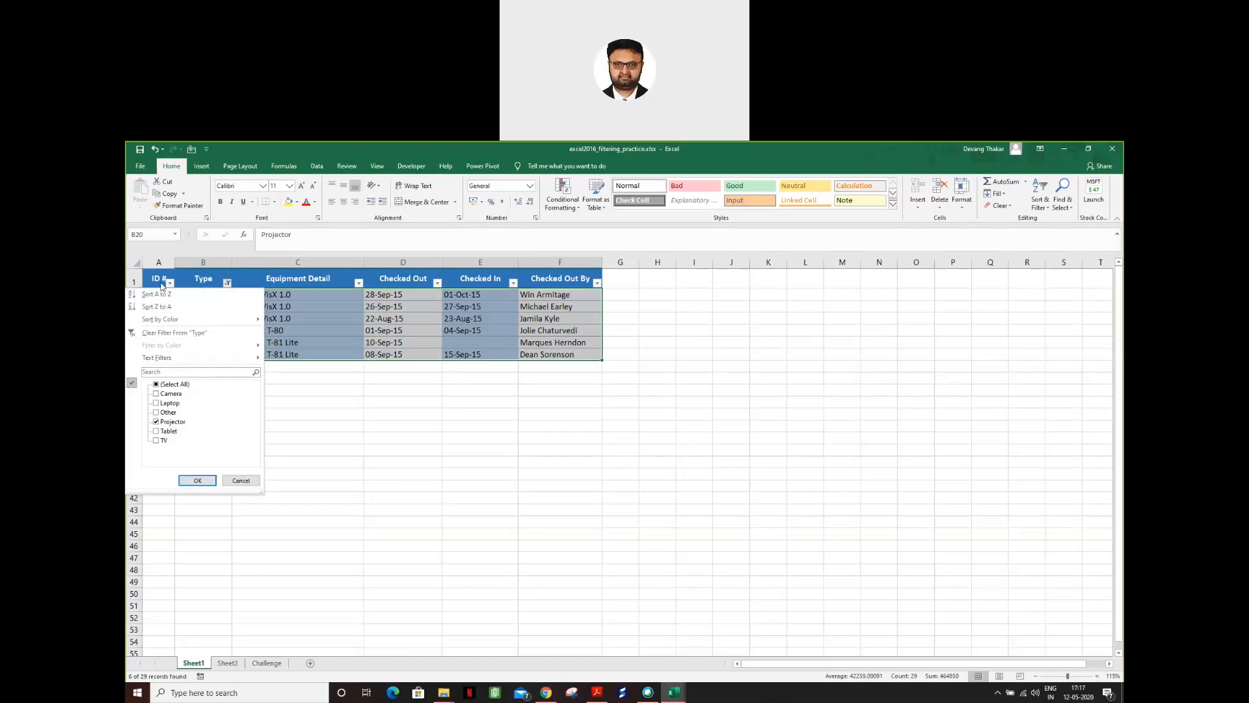
pyautogui.click(204, 331)
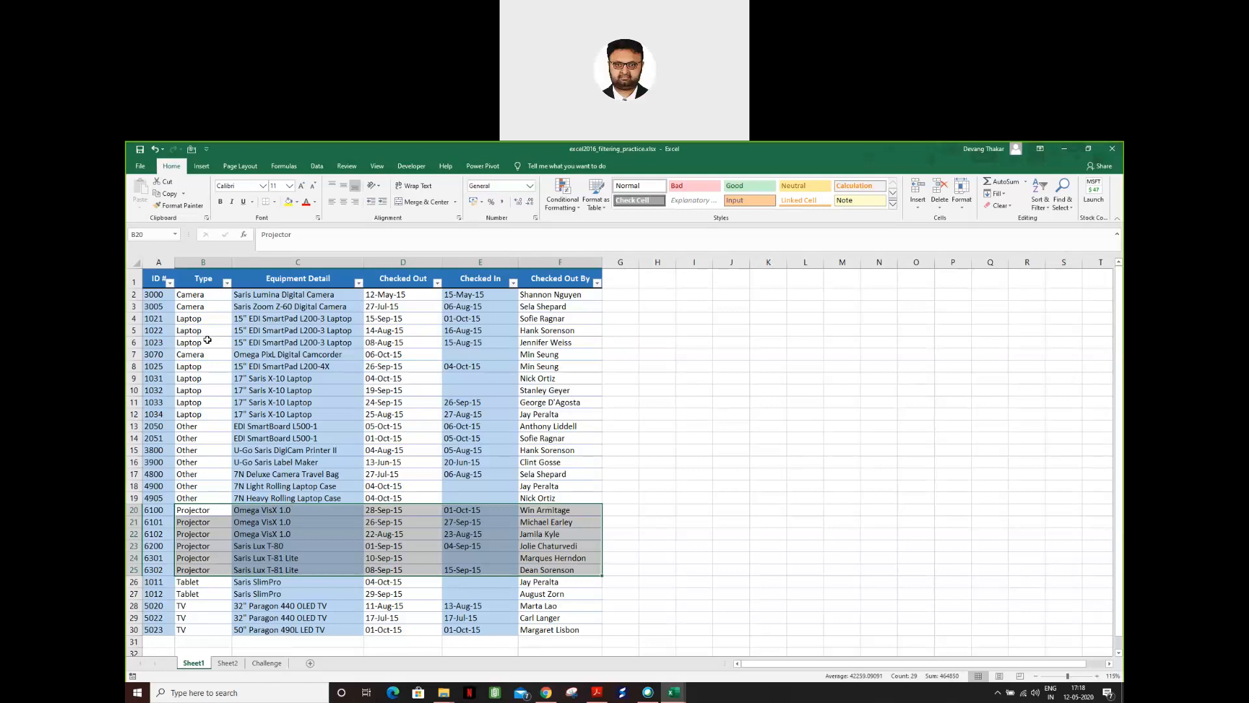
pyautogui.click(200, 320)
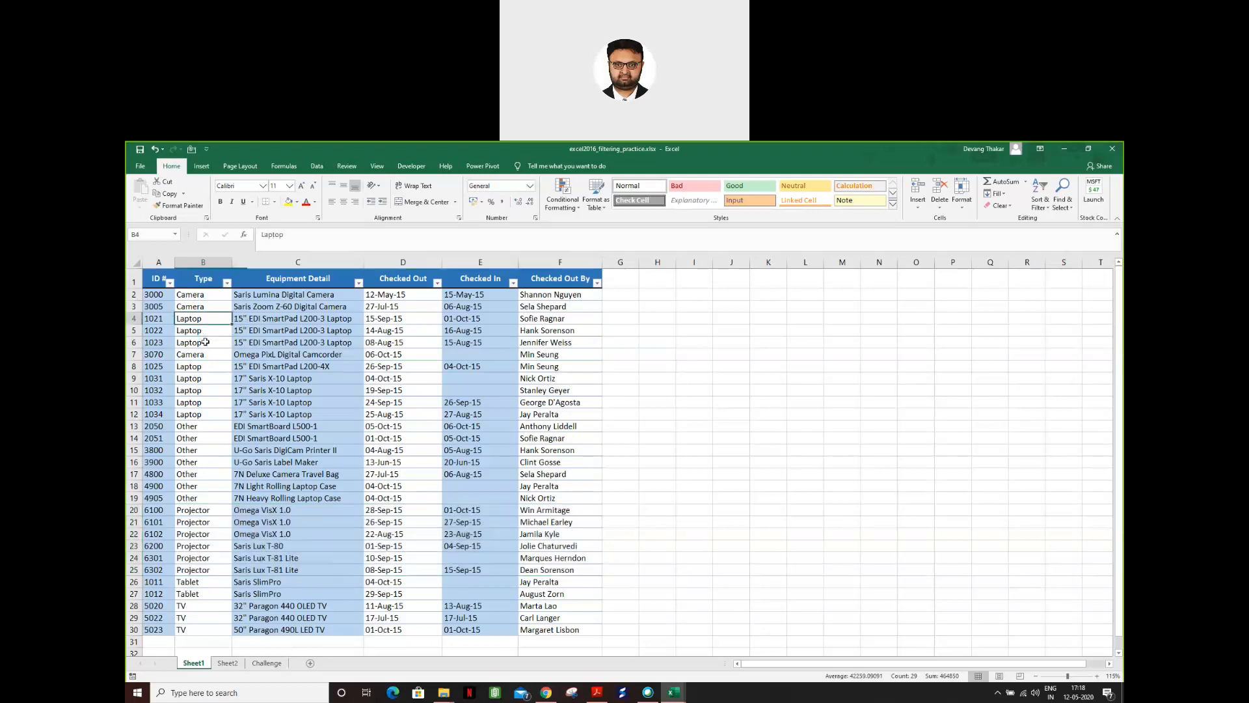
pyautogui.moveTo(205, 342); pyautogui.dragTo(213, 421)
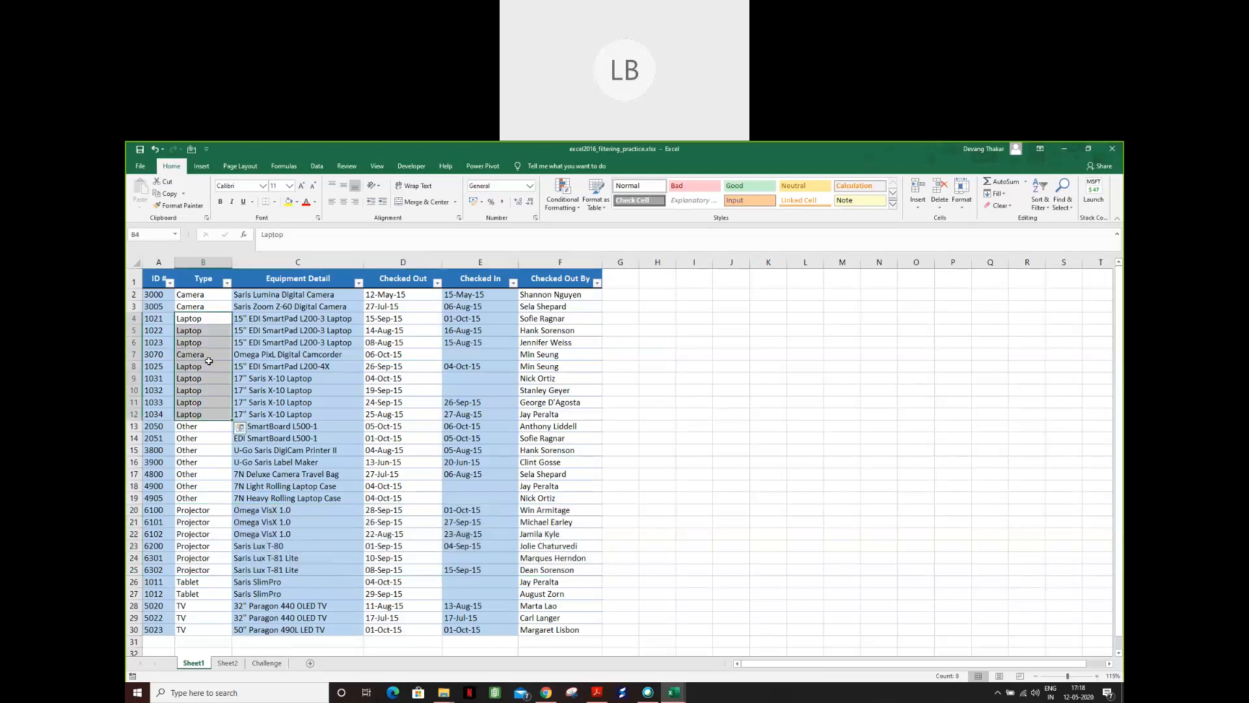
pyautogui.moveTo(208, 608); pyautogui.dragTo(210, 628)
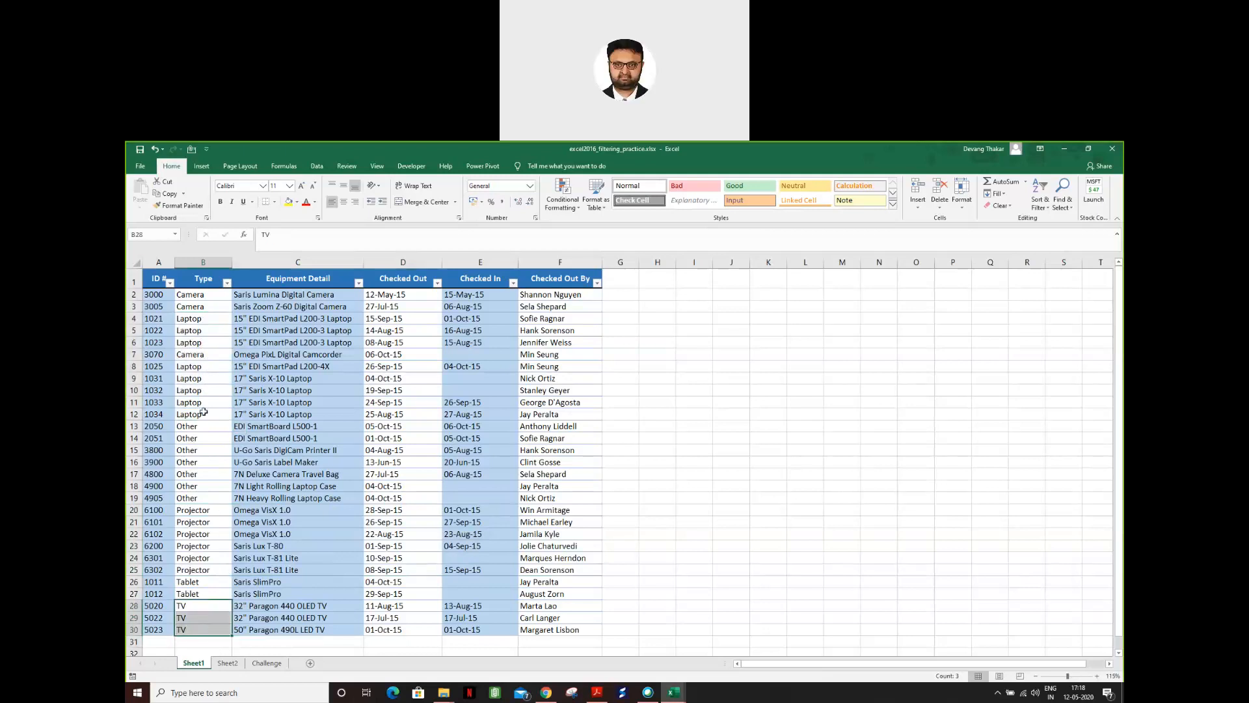
# - Filter the Type column to show only Laptop and TV
pyautogui.click(227, 283)
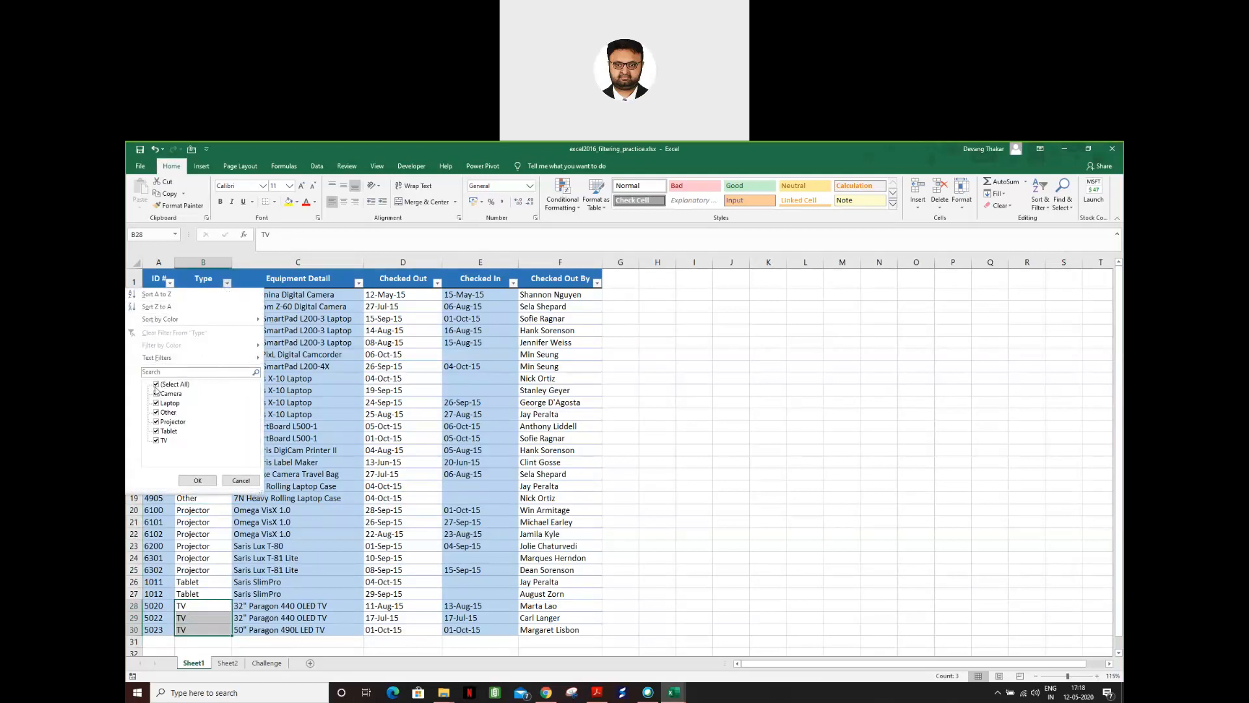
pyautogui.click(157, 385)
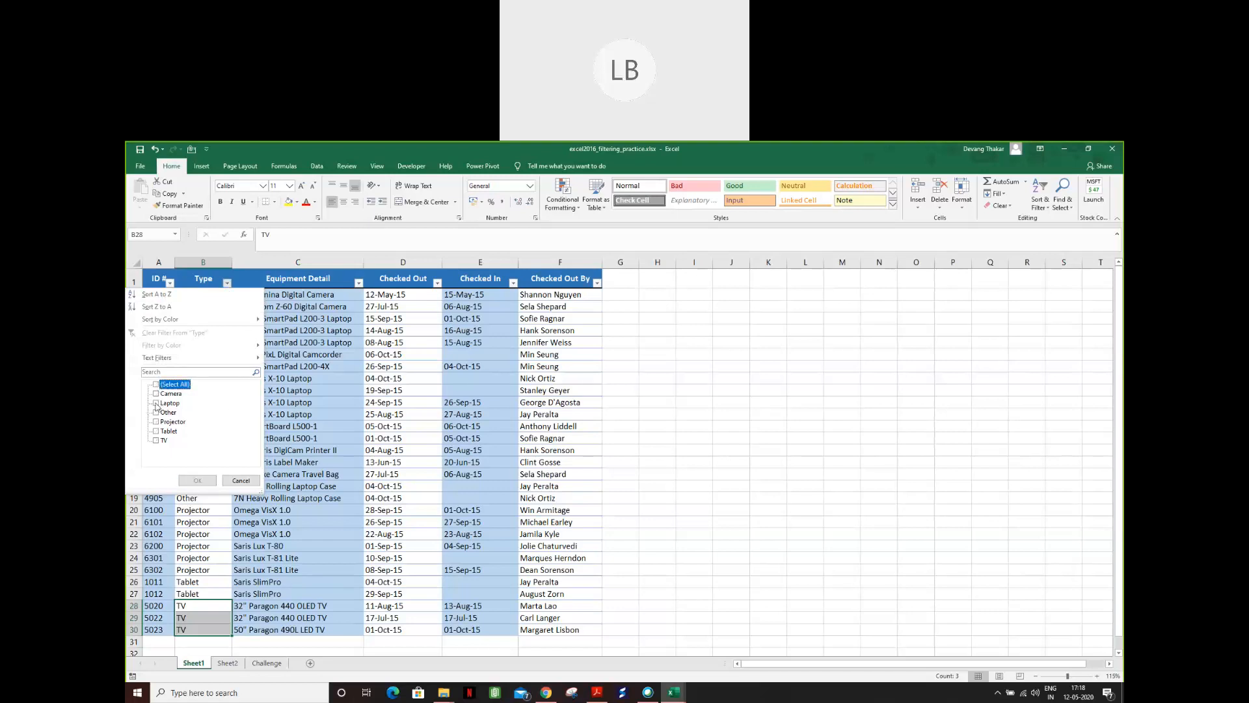
pyautogui.click(156, 403)
pyautogui.click(156, 440)
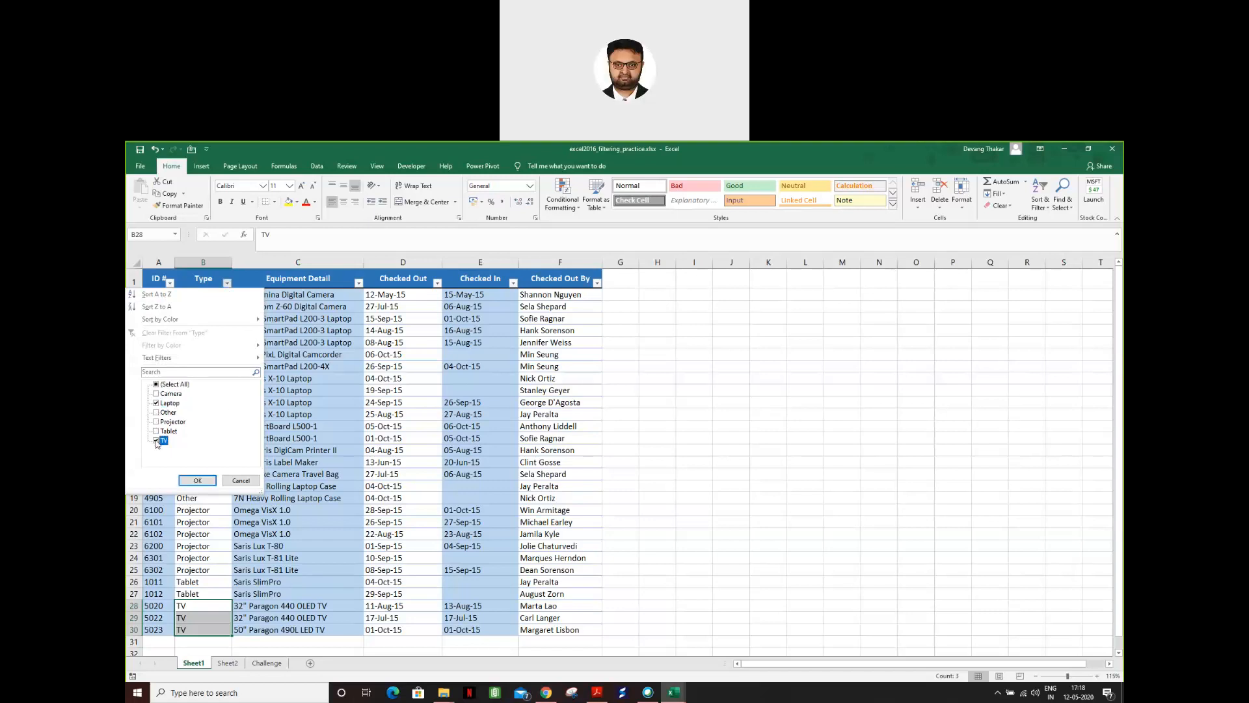
pyautogui.click(195, 481)
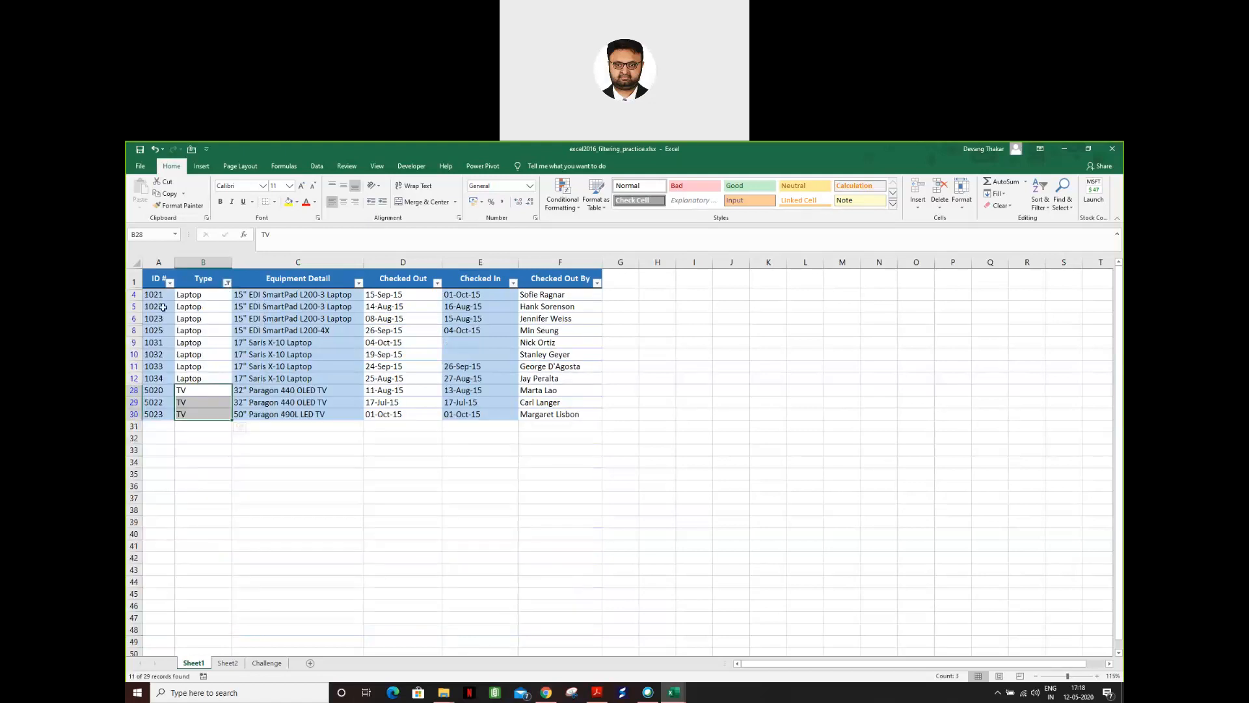
# - Select the filtered rows from A4 to F30 and restrict the selection to visible cells only with Go To Special
pyautogui.moveTo(153, 296); pyautogui.dragTo(533, 413)
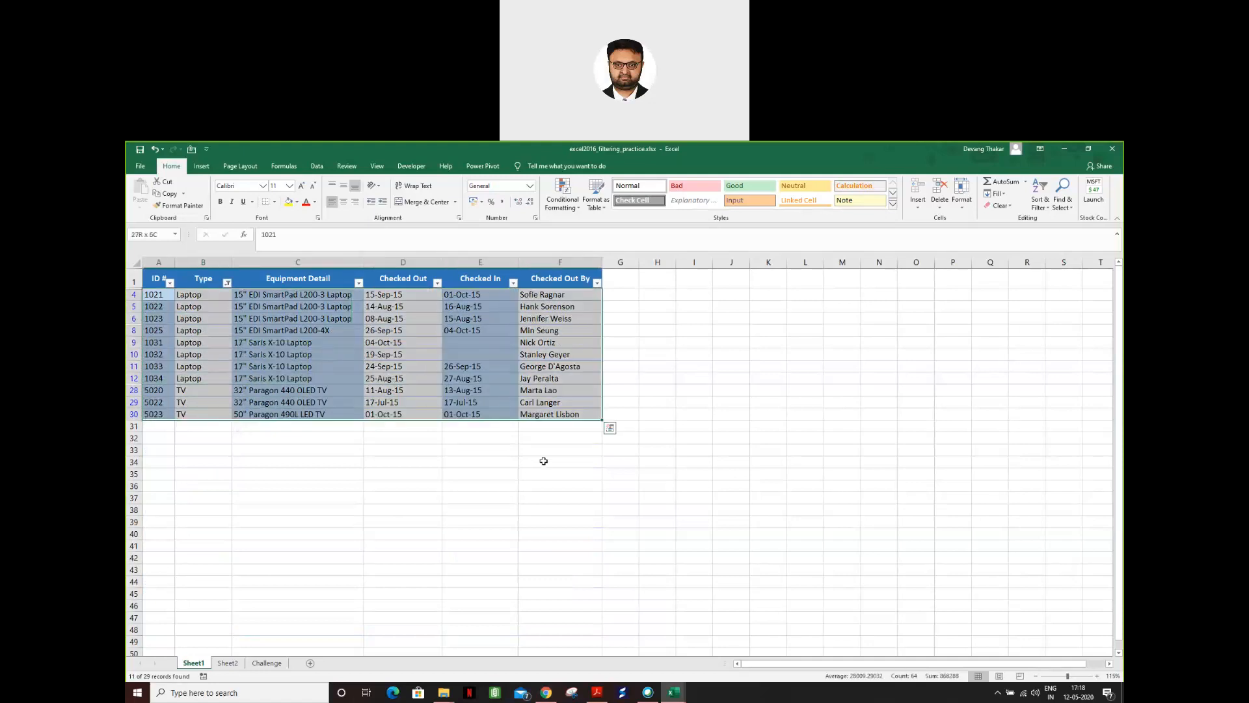
pyautogui.moveTo(543, 461); pyautogui.dragTo(544, 461)
pyautogui.click(543, 460)
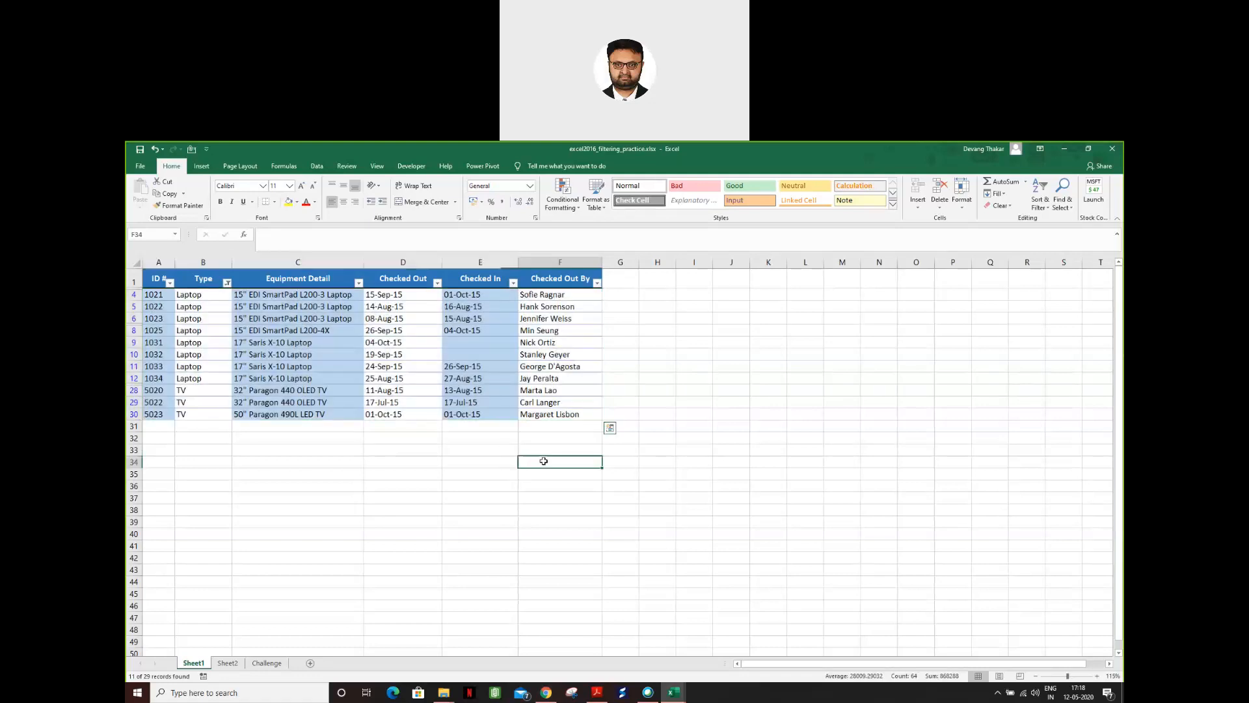
pyautogui.click(154, 293)
pyautogui.moveTo(155, 293); pyautogui.dragTo(550, 412)
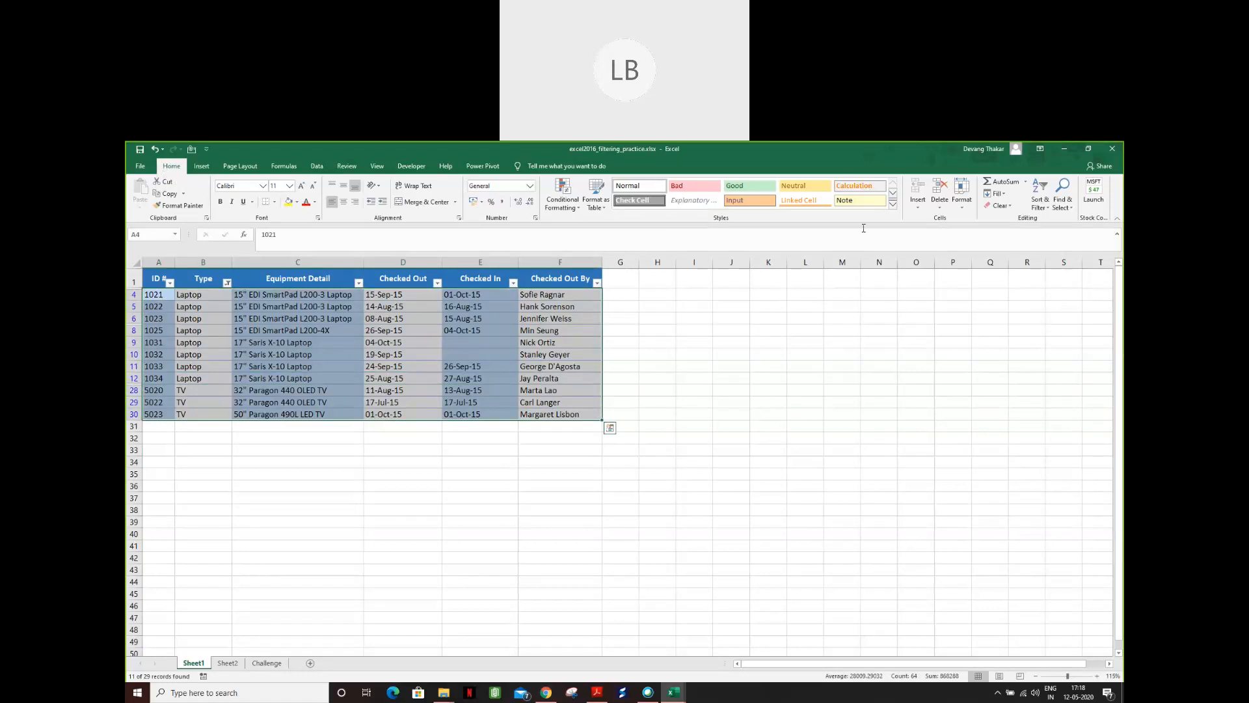
pyautogui.click(1064, 208)
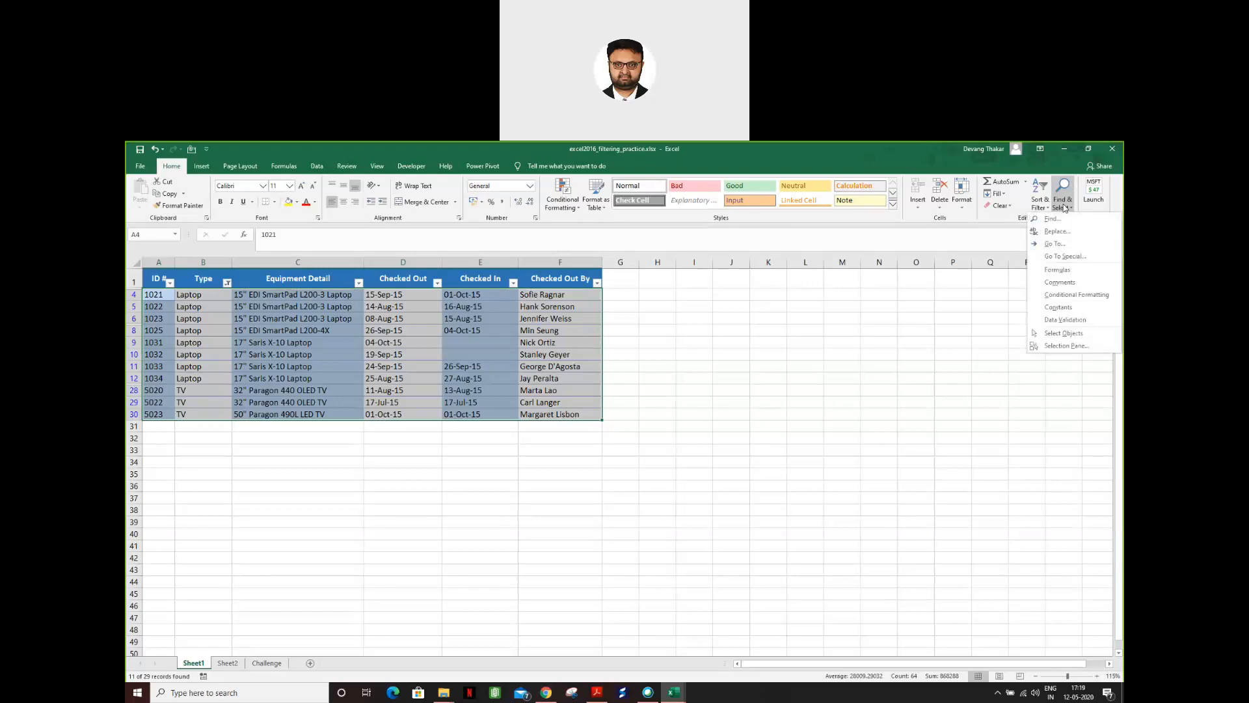
pyautogui.click(1065, 256)
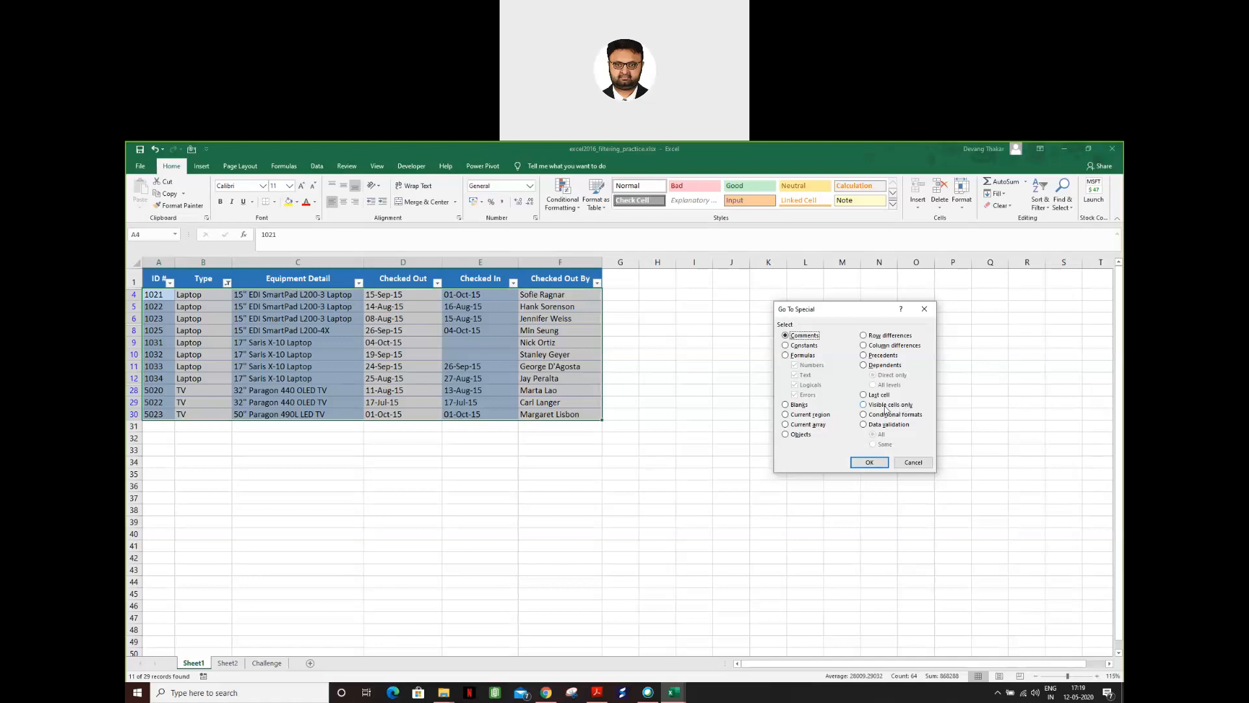
pyautogui.click(864, 408)
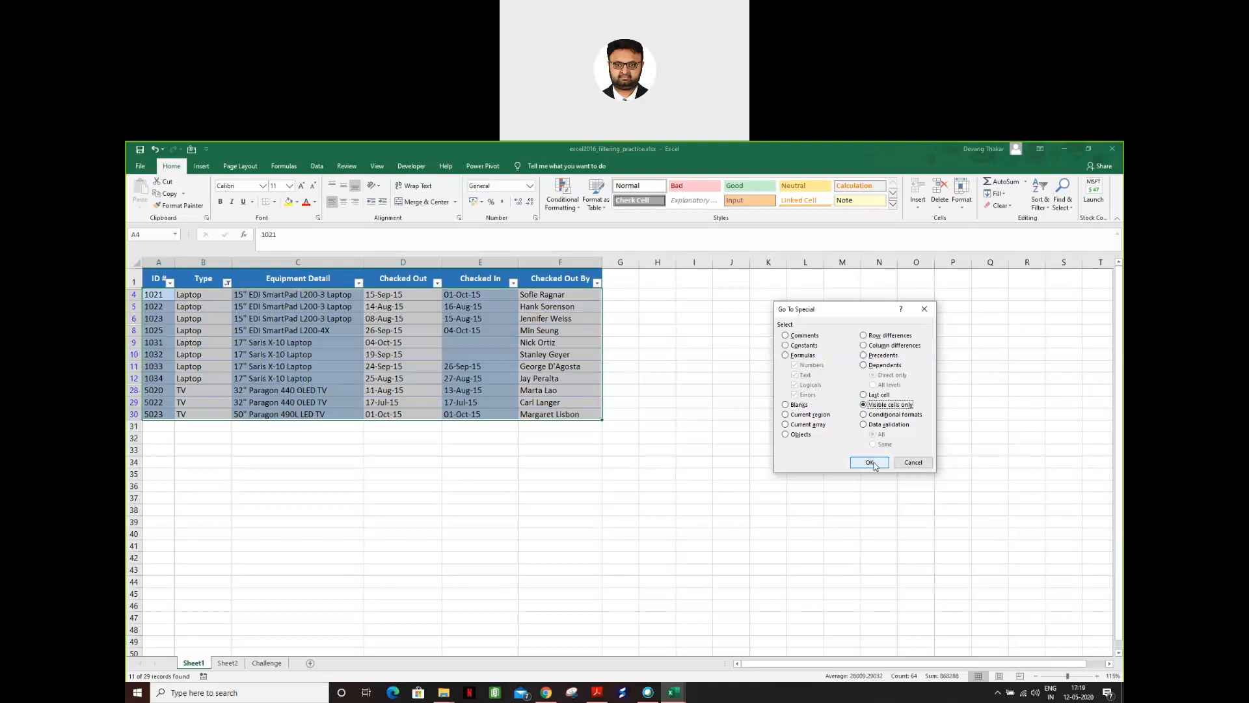
pyautogui.click(870, 463)
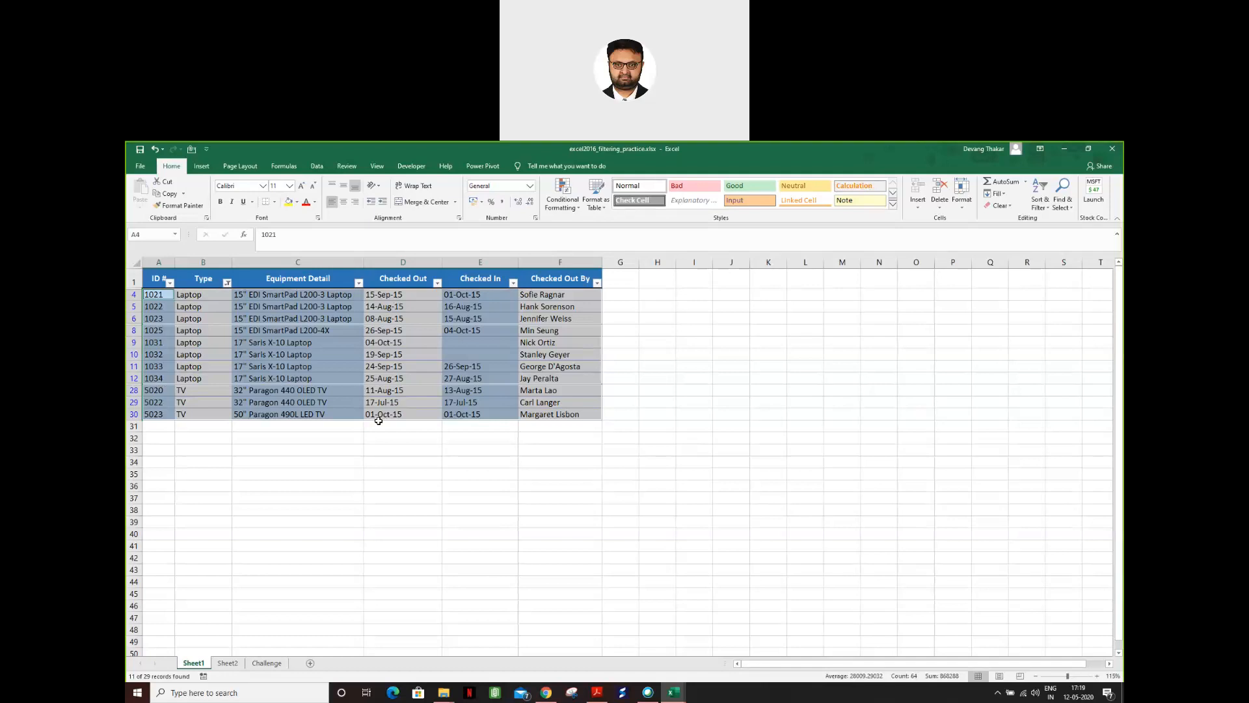
# - Copy the selected visible rows and paste them into Sheet2 starting at cell A2
pyautogui.hotkey('ctrl', 'c')
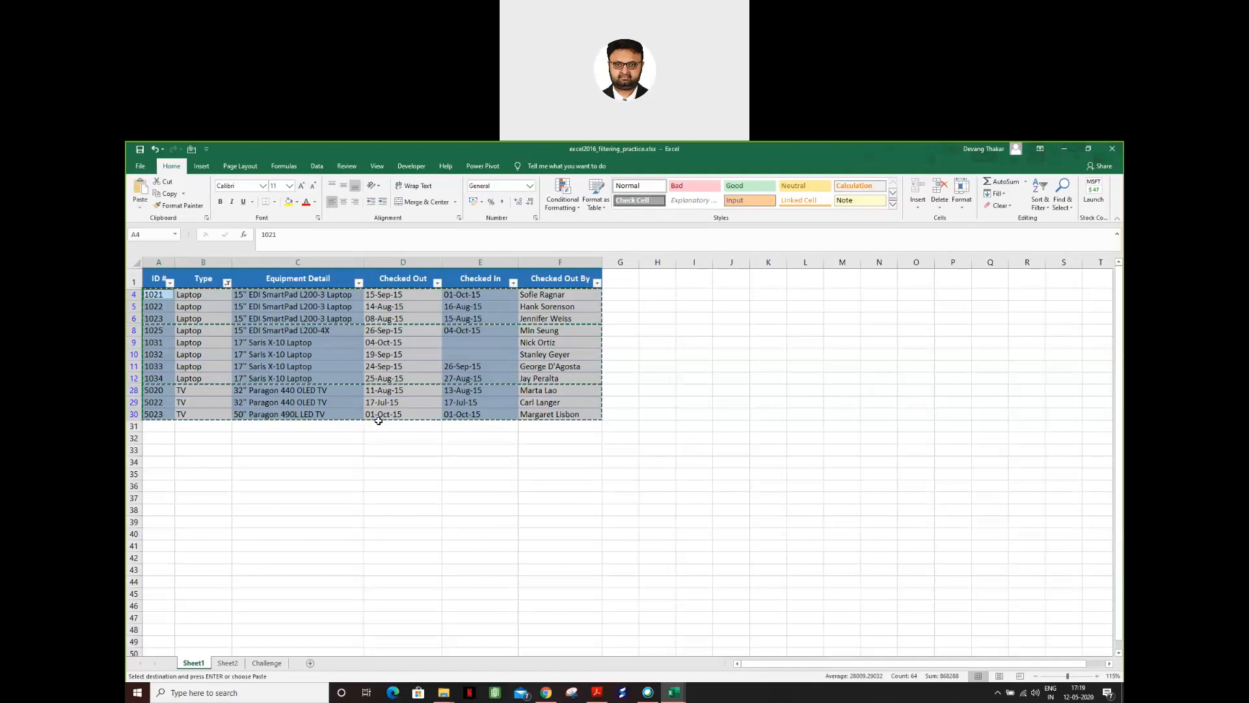
pyautogui.click(232, 663)
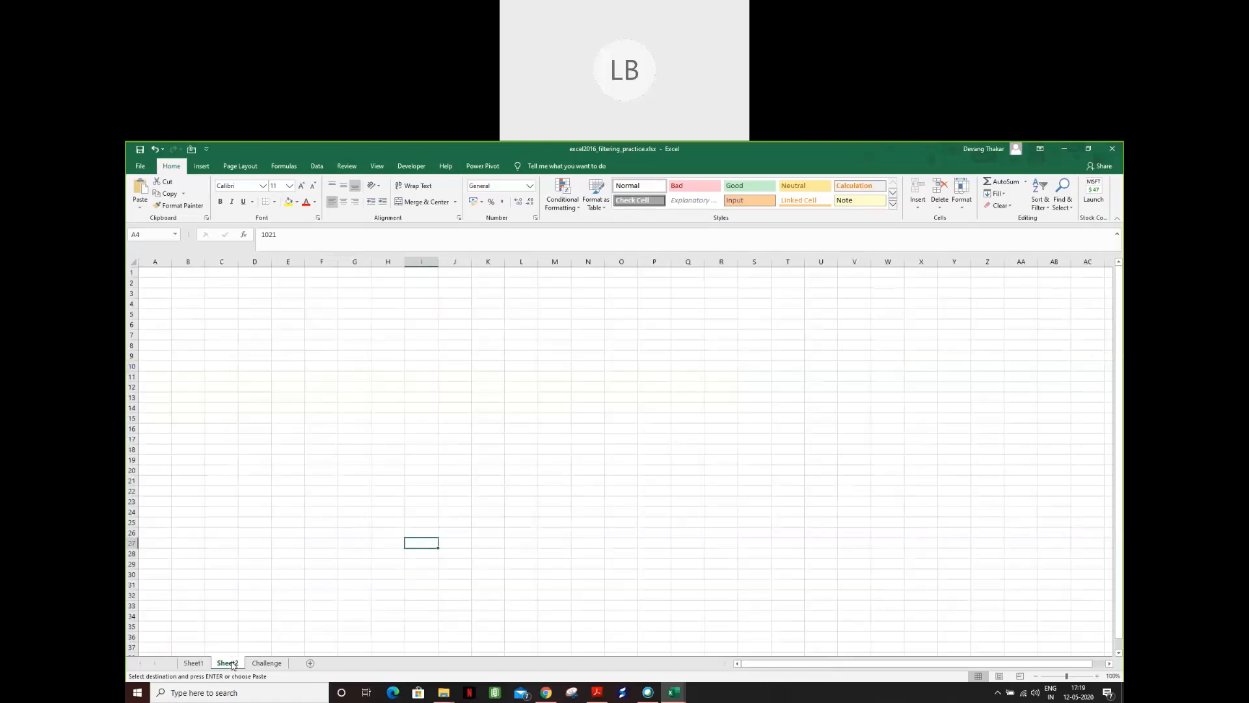
pyautogui.click(163, 283)
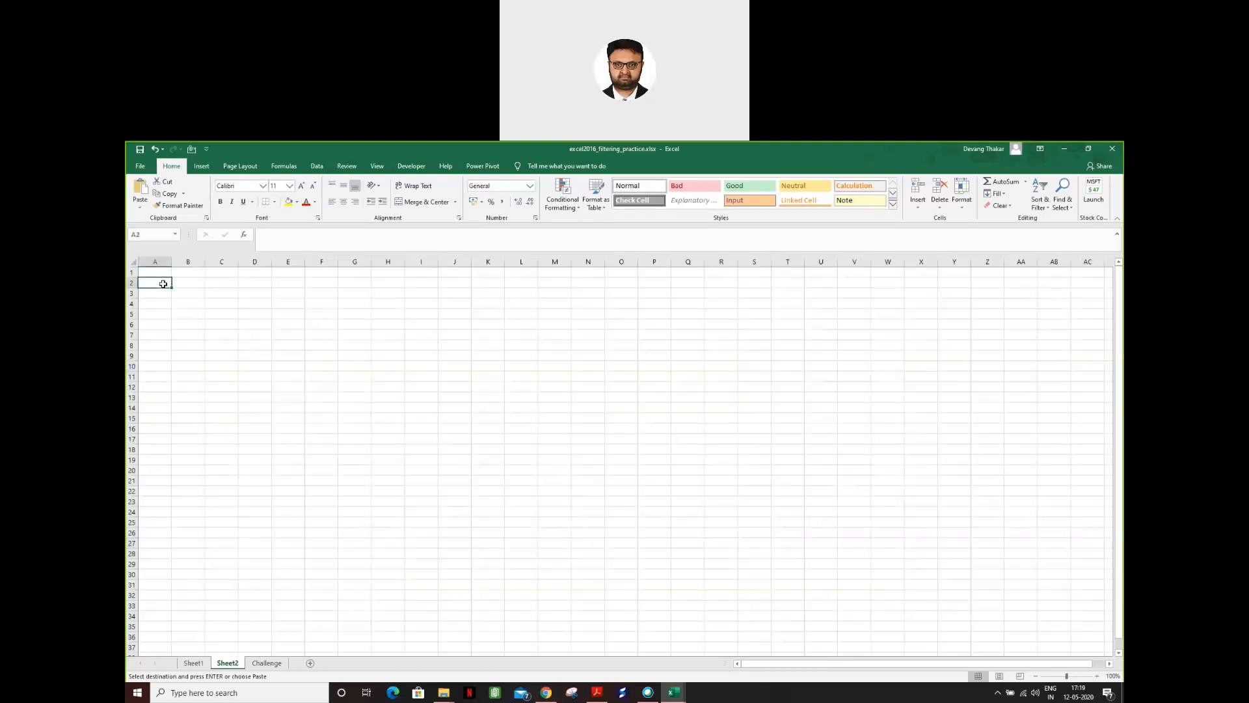
pyautogui.press('Return')
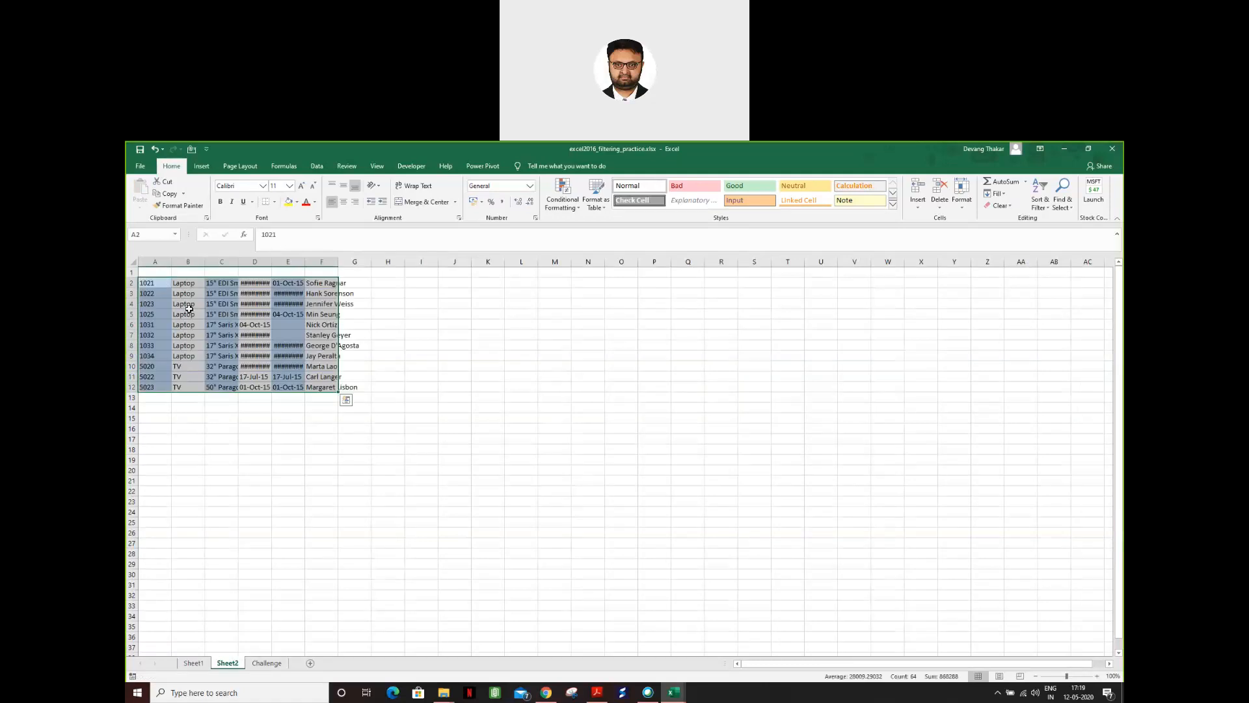
# - Widen columns C to F on Sheet2 to fit the pasted equipment details, dates and names
pyautogui.doubleClick(271, 261)
pyautogui.moveTo(307, 262); pyautogui.dragTo(311, 264)
pyautogui.doubleClick(343, 262)
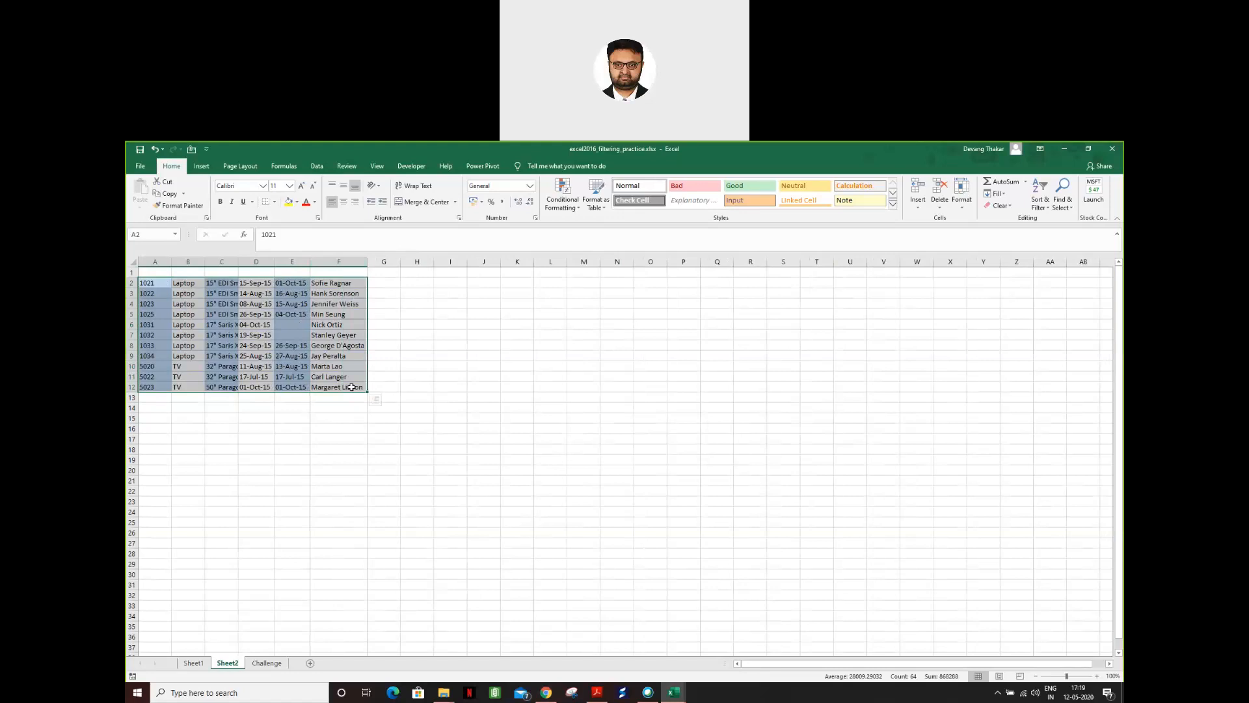
pyautogui.doubleClick(238, 262)
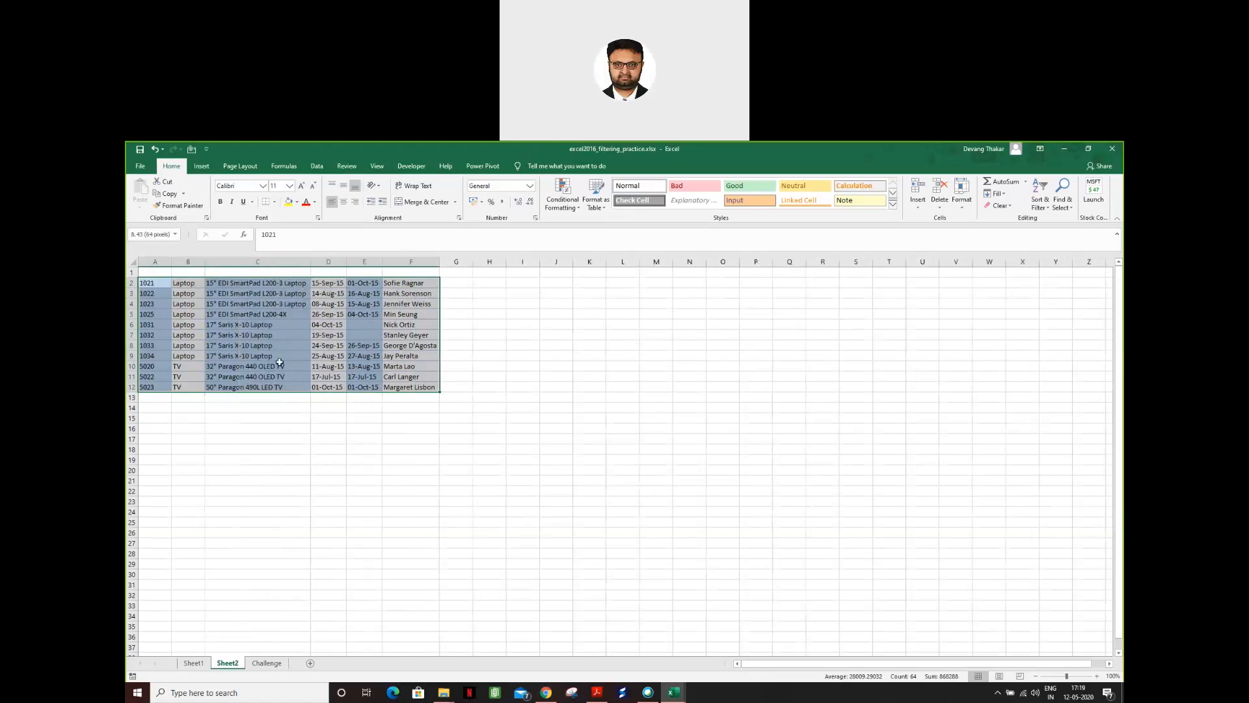
# - Copy Sheet1's filtered rows with their header row to cell H1 of Sheet2 and fit the widths of columns K to M
pyautogui.click(195, 663)
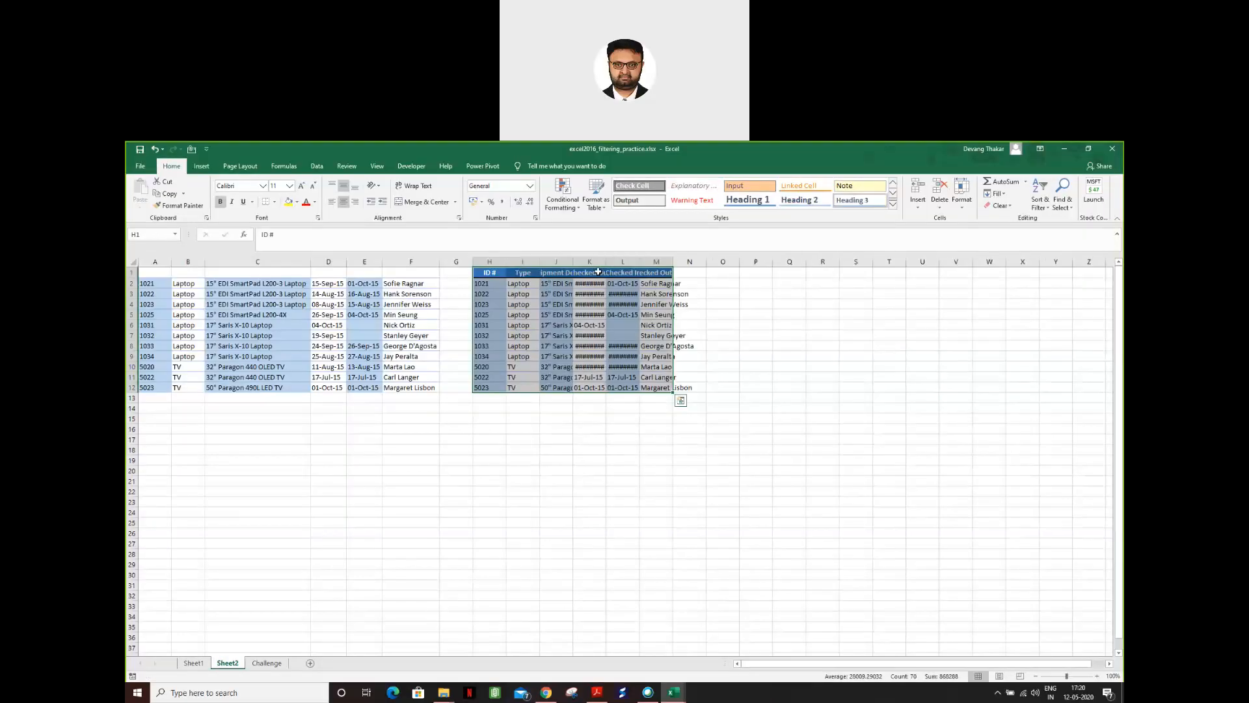
pyautogui.moveTo(607, 262); pyautogui.dragTo(656, 263)
pyautogui.doubleClick(688, 262)
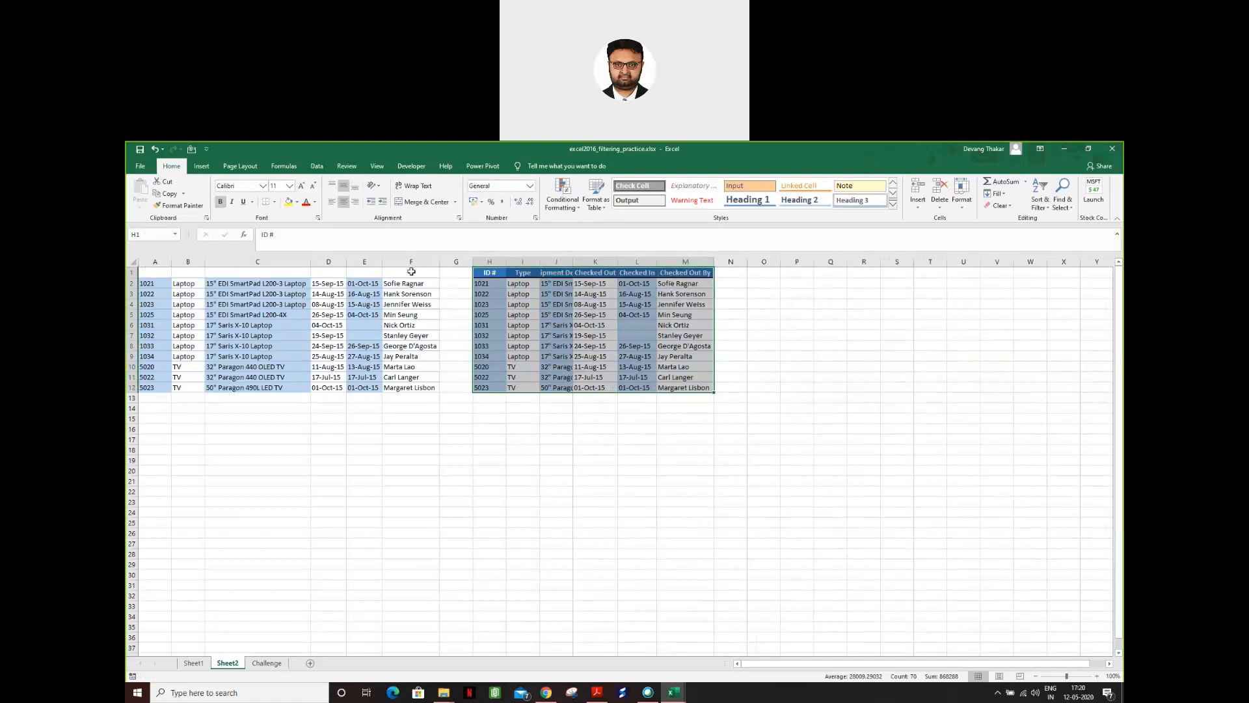
# - Clear the Laptop and TV filter from the Type column on Sheet1
pyautogui.click(193, 662)
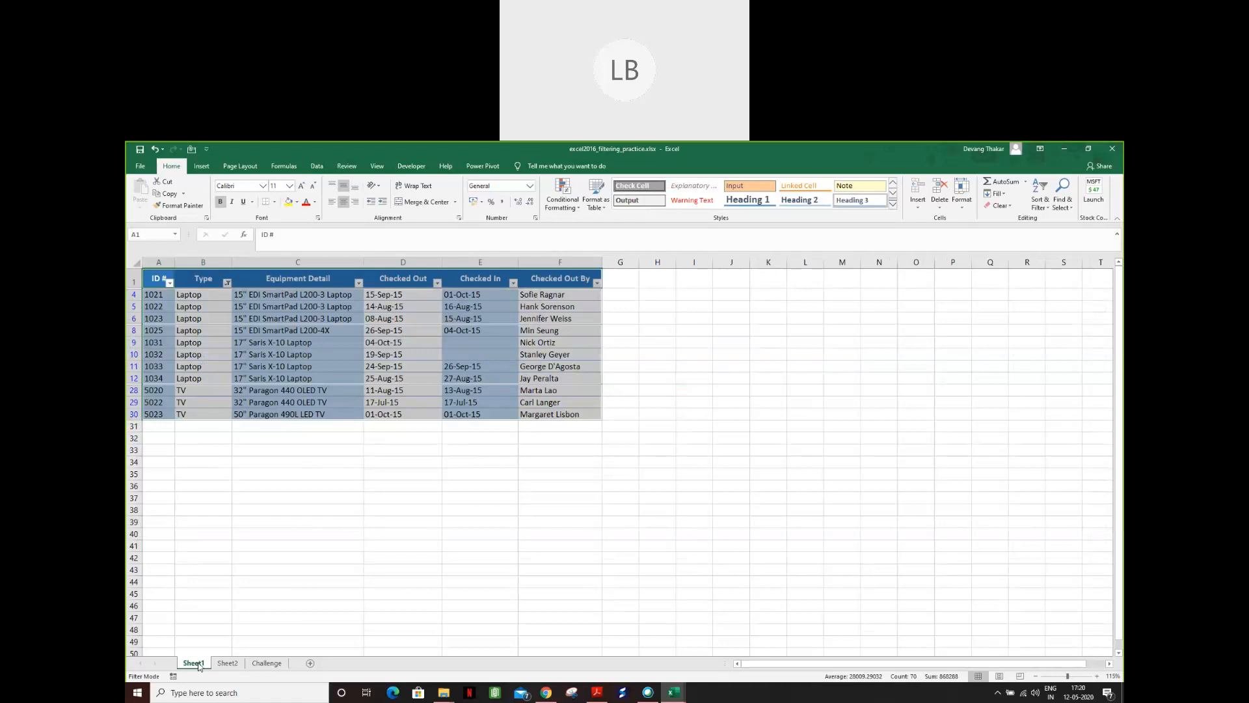
pyautogui.click(227, 283)
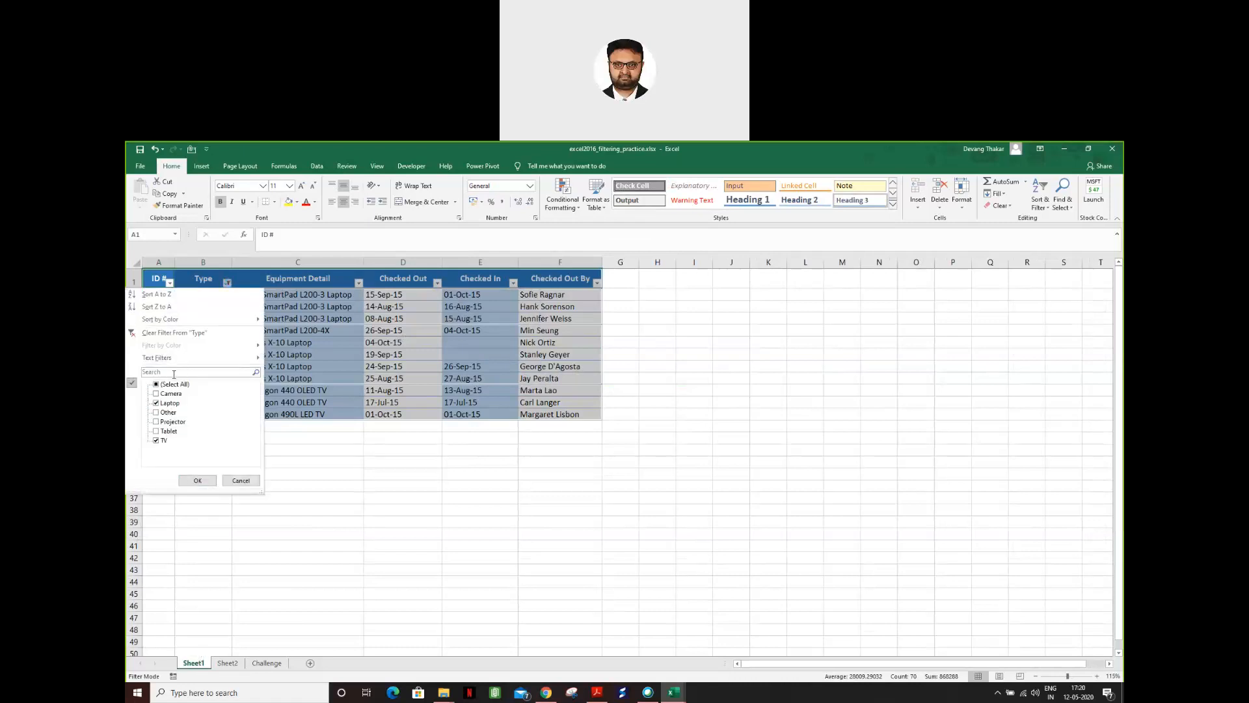
pyautogui.click(162, 335)
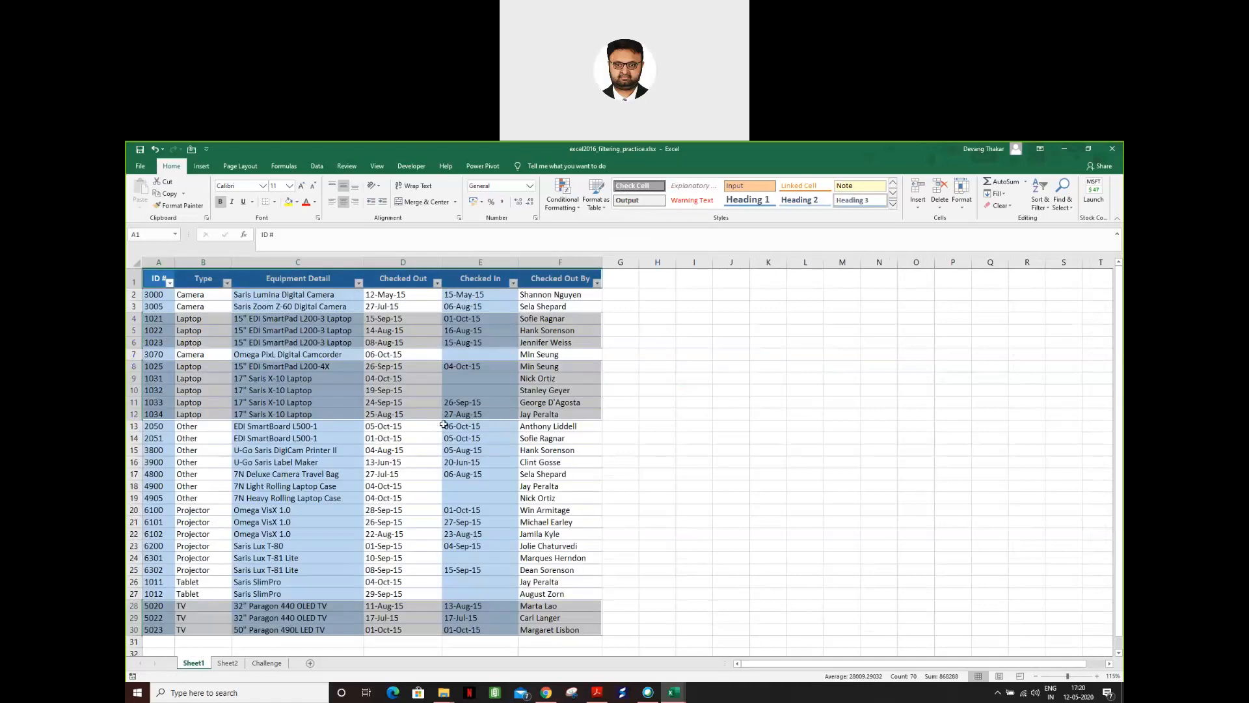
# - Open a blank Notepad document and write the first note line, "1) Merge cells not allowed"
pyautogui.click(443, 425)
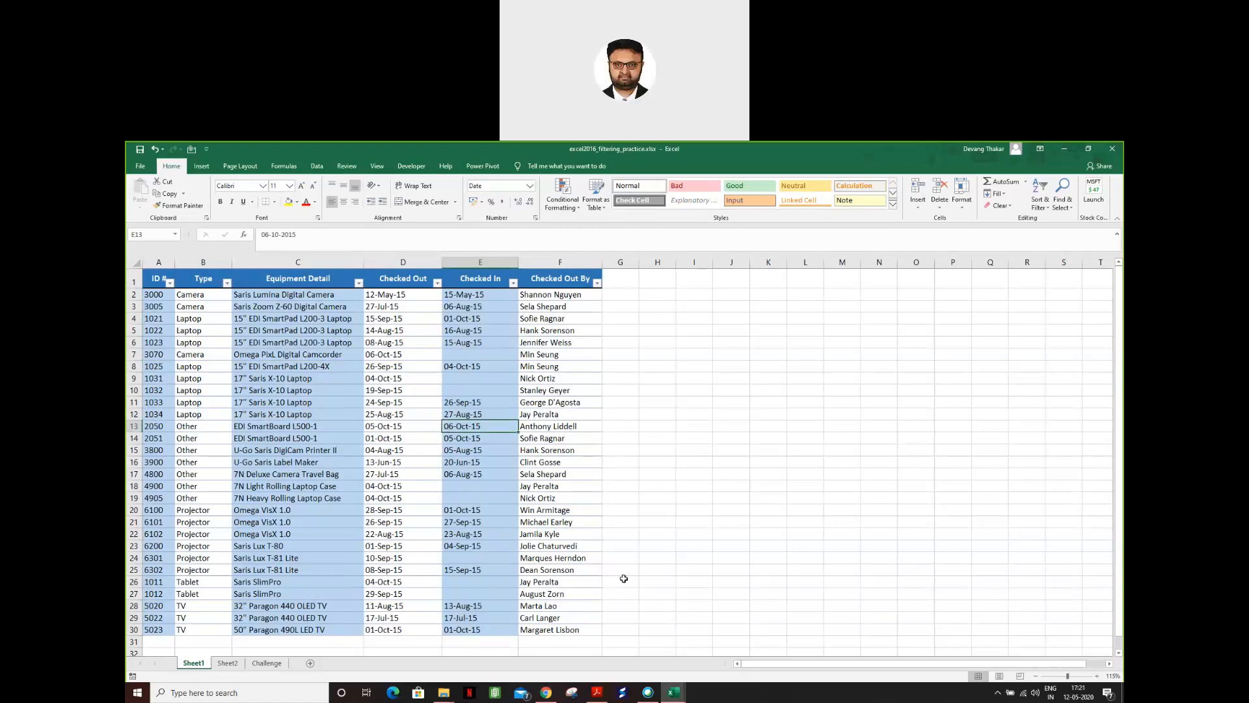
pyautogui.press('super+r')
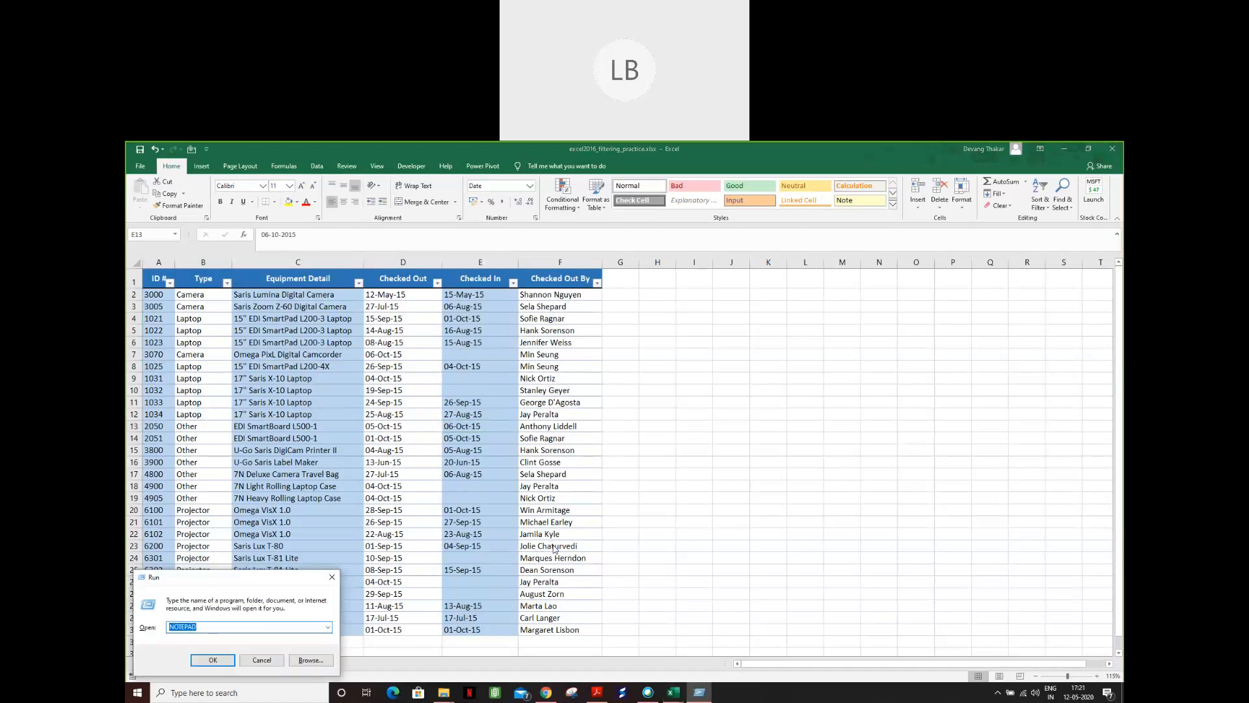
pyautogui.press('Return')
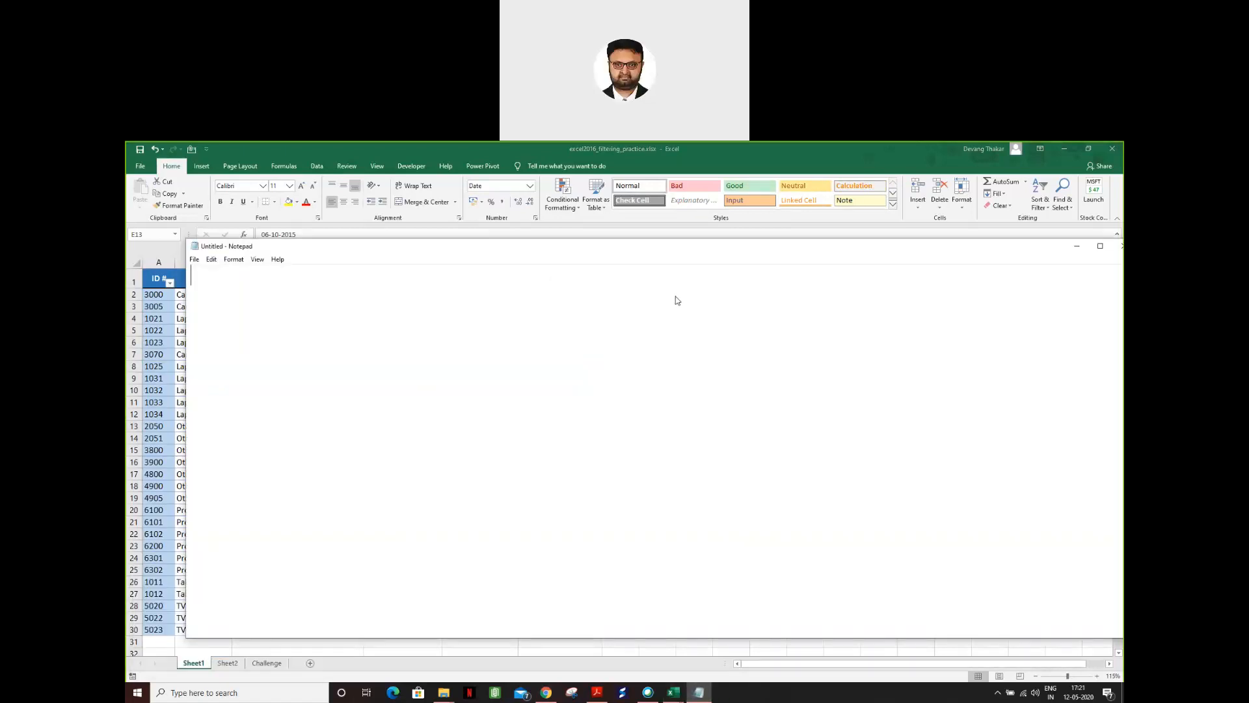
pyautogui.write('1) ')
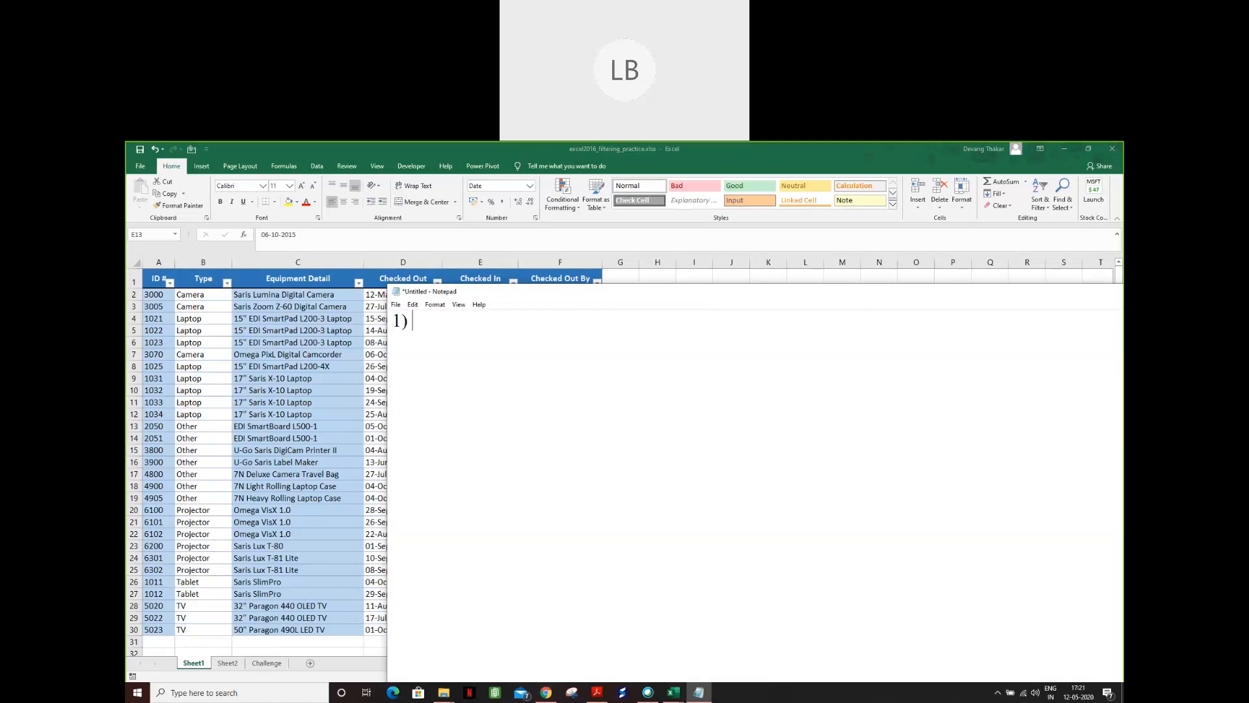
pyautogui.write('Merge cells not ')
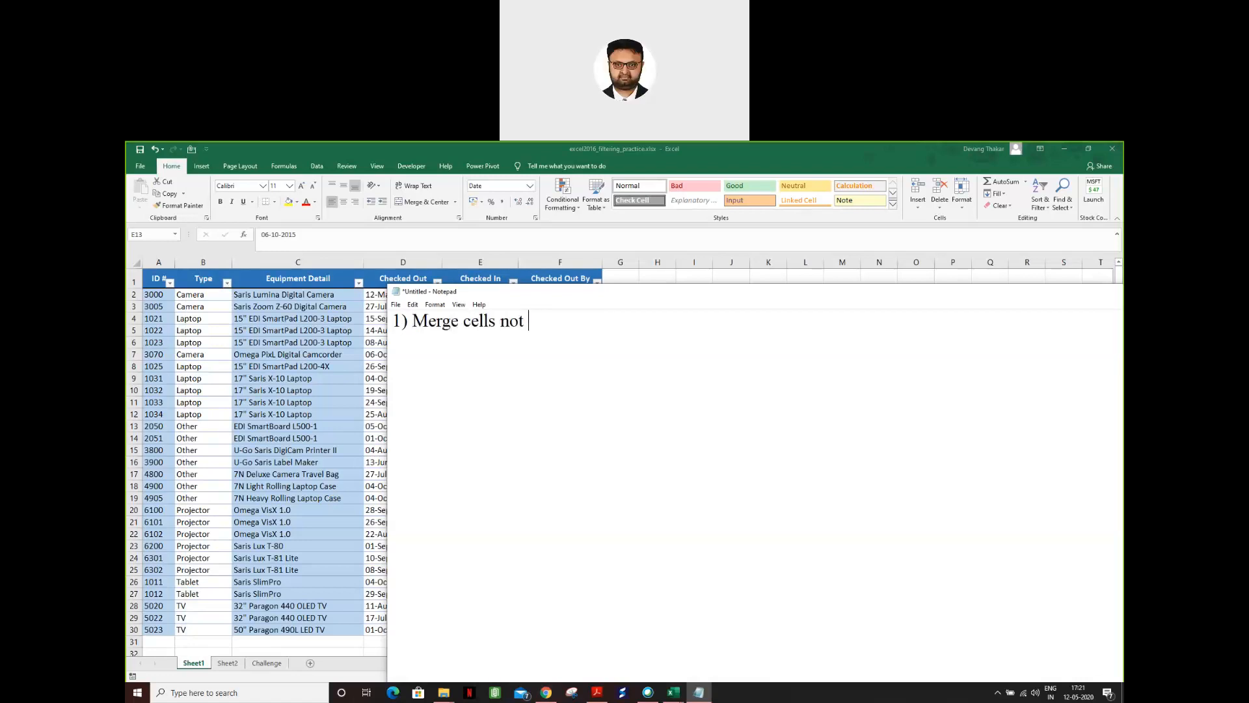
pyautogui.write('allowed')
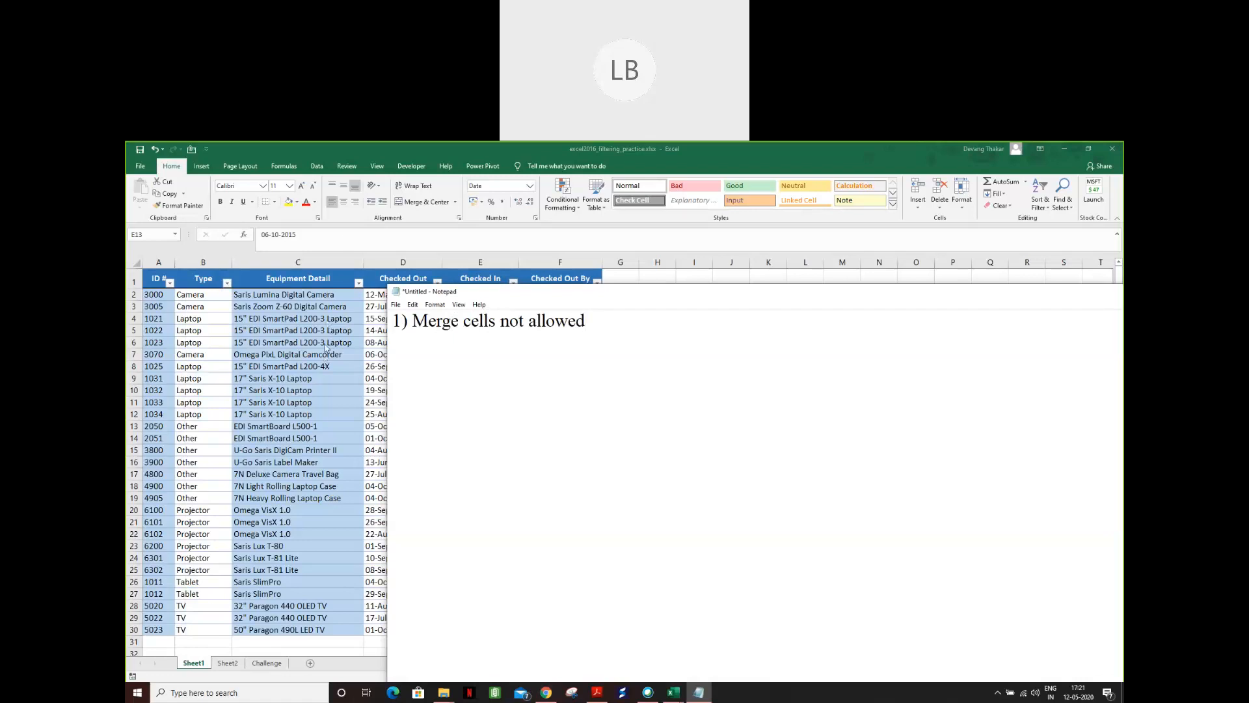
# - Highlight equipment cells C2 to C5 in Excel and add a second Notepad line, "2) Data should be proper"
pyautogui.click(328, 323)
pyautogui.moveTo(310, 296); pyautogui.dragTo(307, 330)
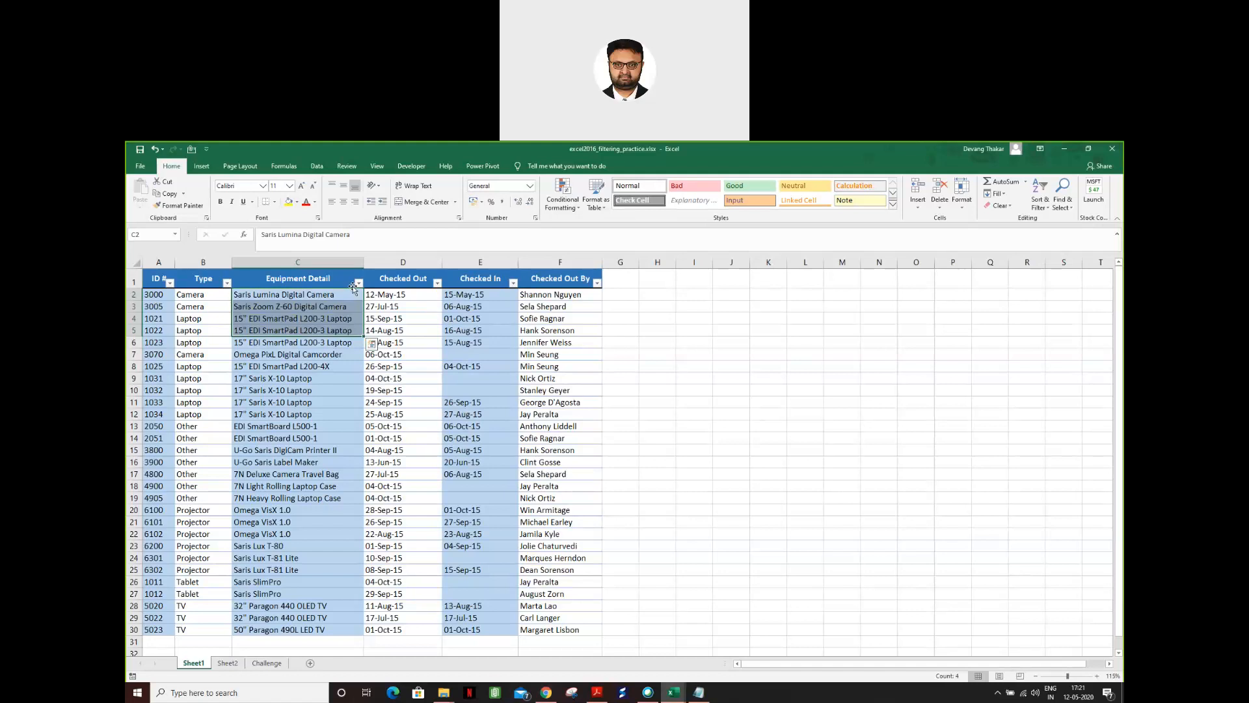
pyautogui.hotkey('alt', 'Tab')
pyautogui.press('Return')
pyautogui.write('2) Data ')
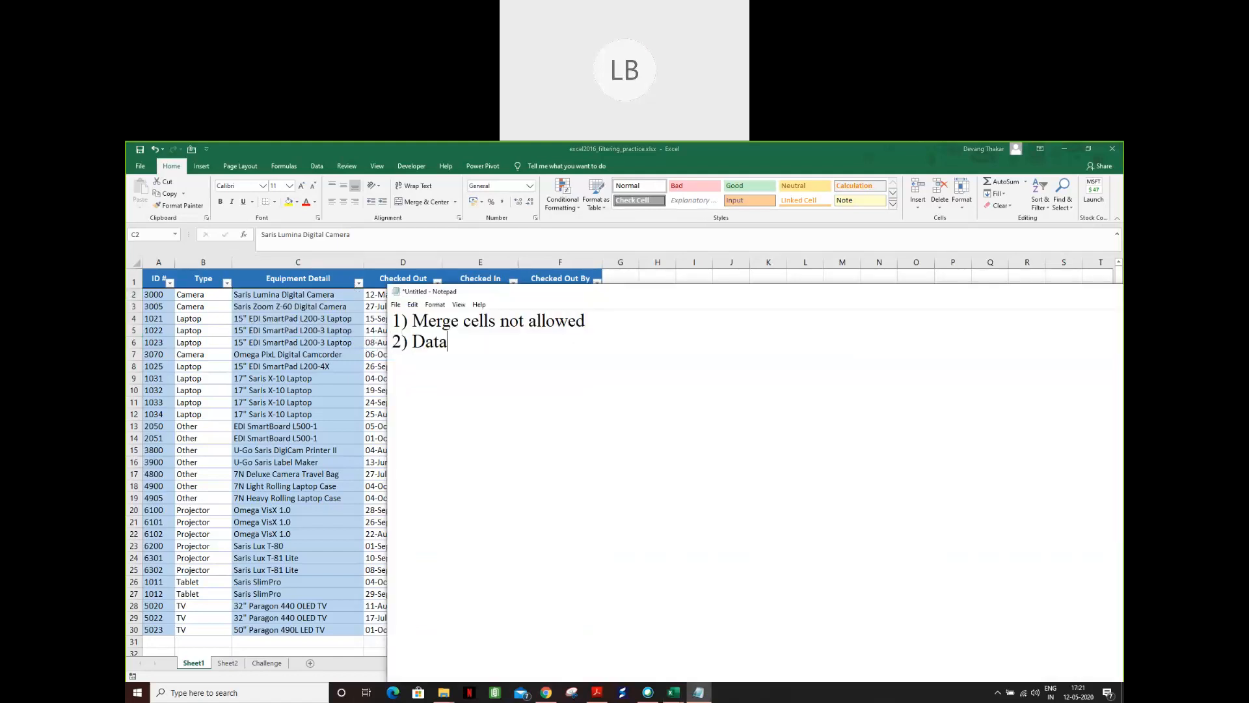
pyautogui.write('should be prop')
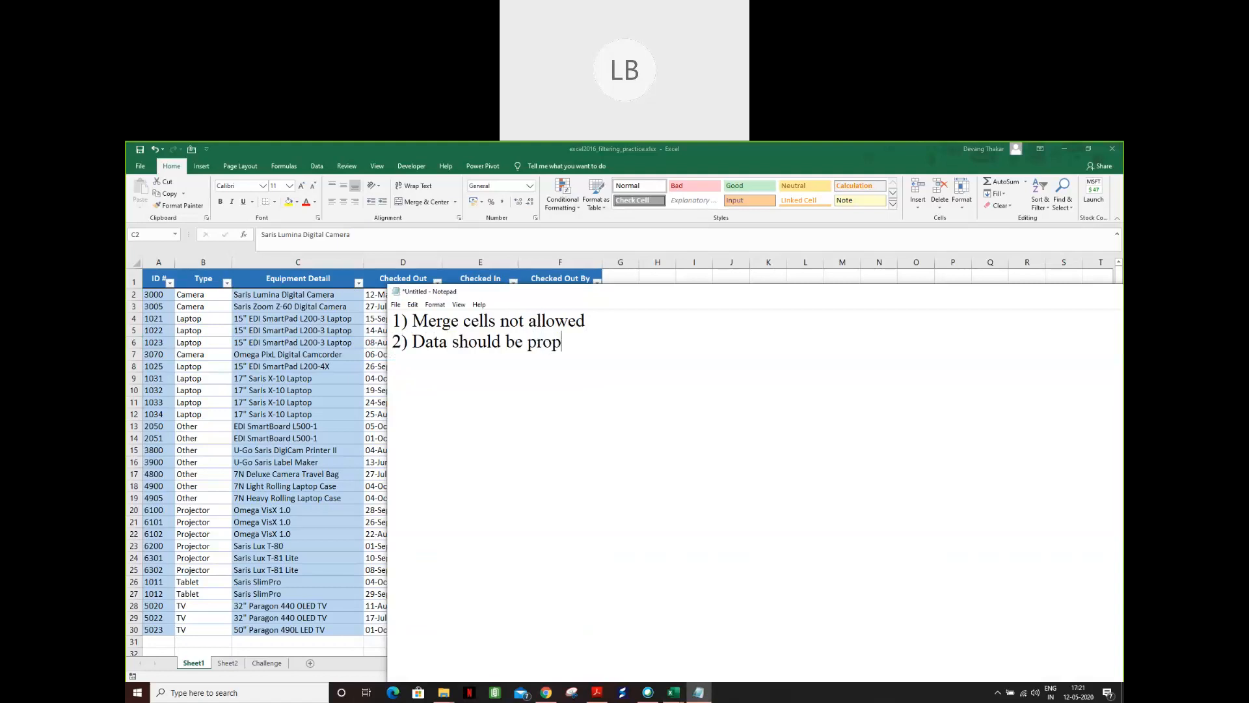
pyautogui.write('er')
# - Switch to Excel and examine the Type column's entries, opening cell B7 for editing and selecting B2 to B30
pyautogui.hotkey('alt', 'Tab')
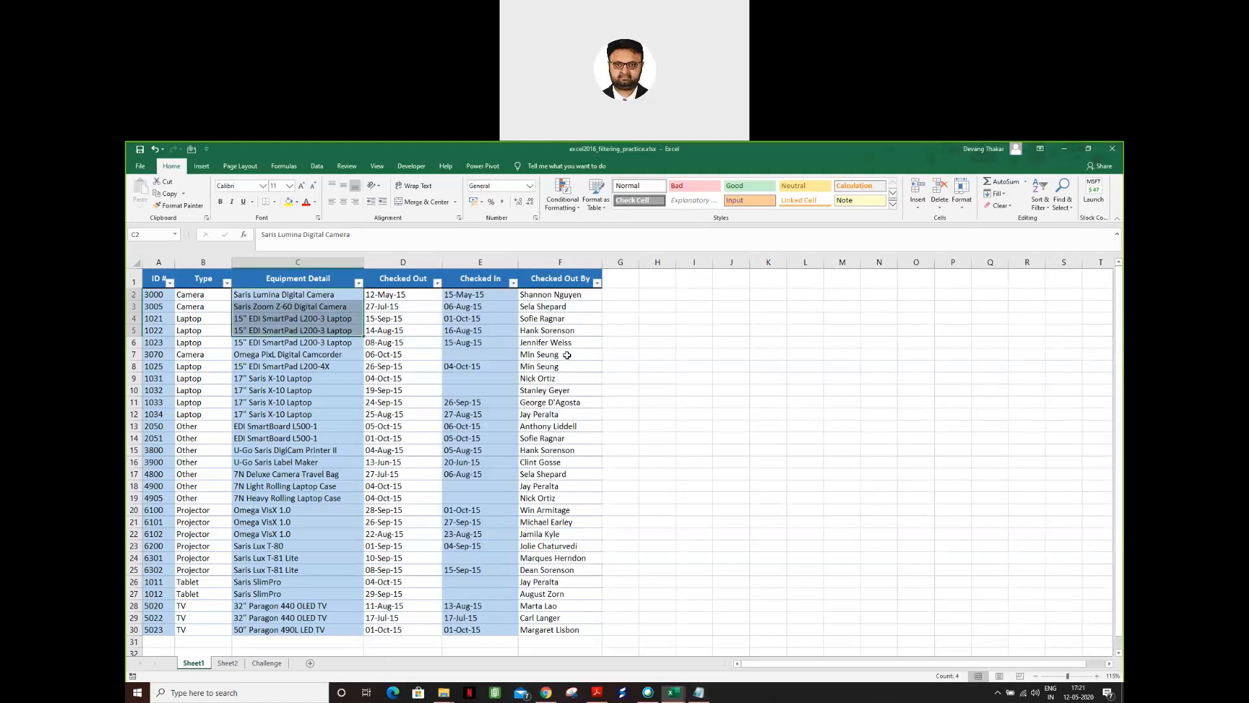
pyautogui.moveTo(212, 510); pyautogui.dragTo(210, 571)
pyautogui.click(200, 463)
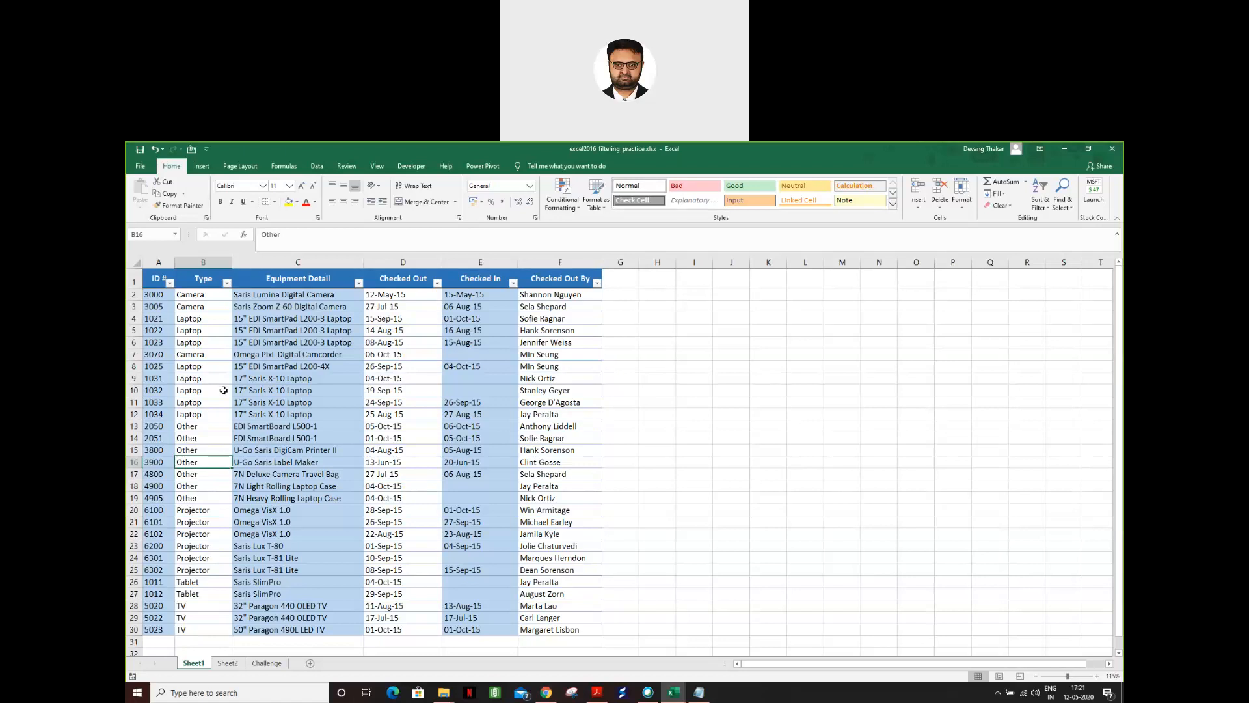
pyautogui.doubleClick(198, 354)
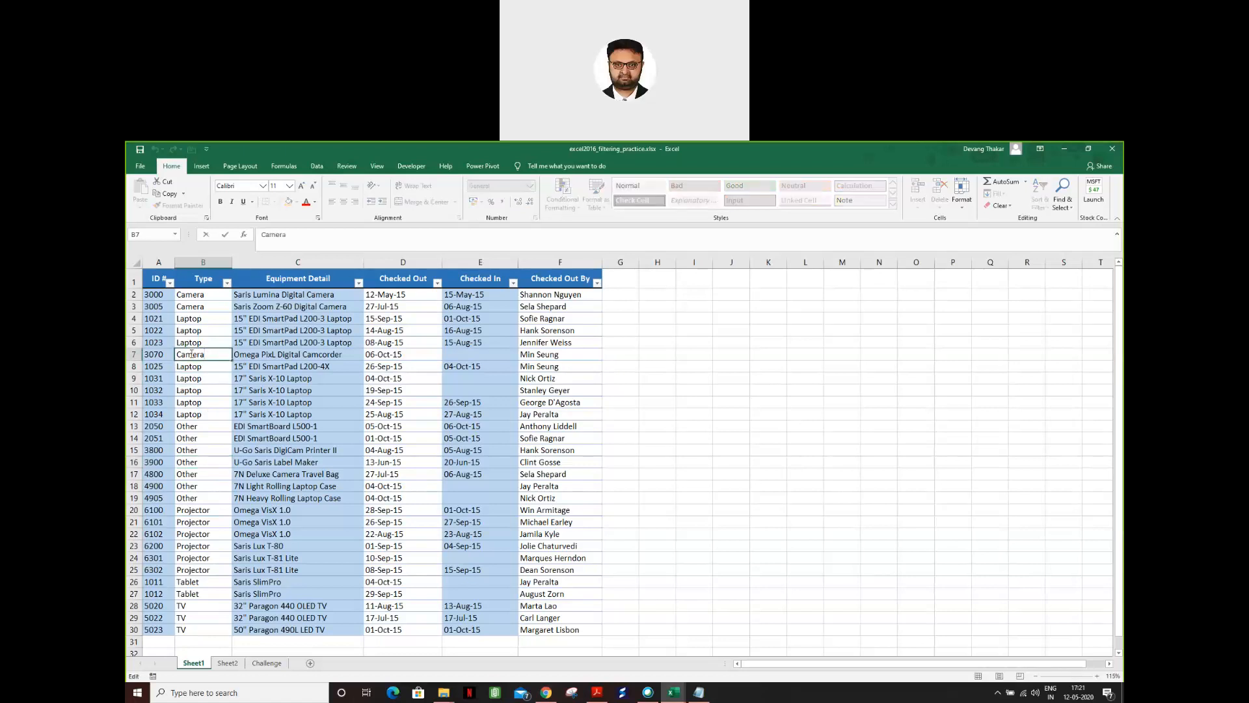
pyautogui.press('Return')
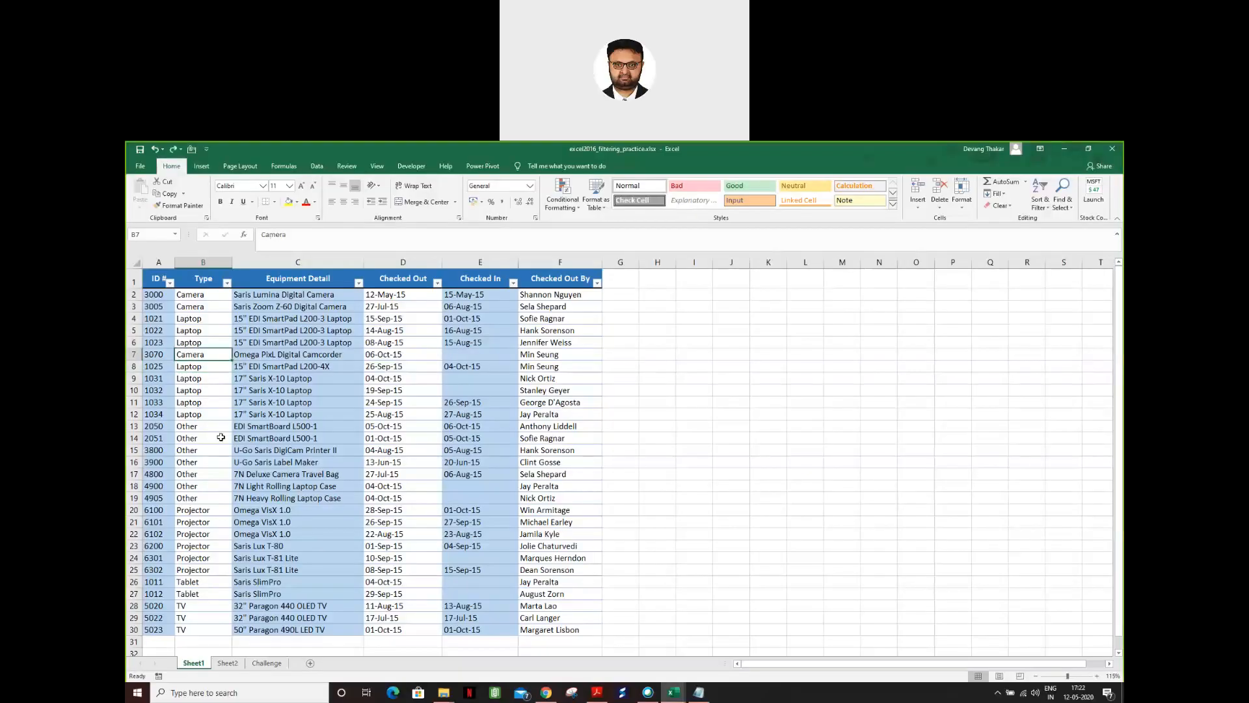
pyautogui.moveTo(205, 298); pyautogui.dragTo(208, 391)
pyautogui.moveTo(208, 391); pyautogui.dragTo(213, 629)
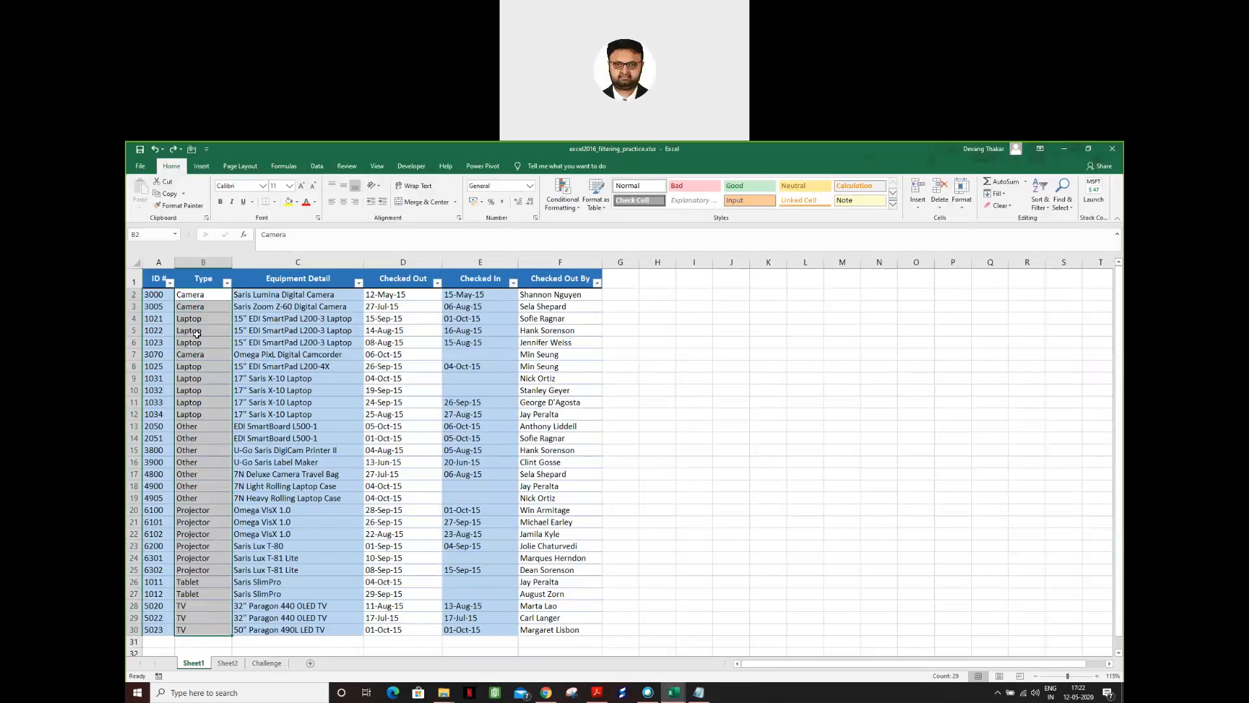
# - Extend the second Notepad line with "/ pure" and minimize the notes window
pyautogui.click(698, 692)
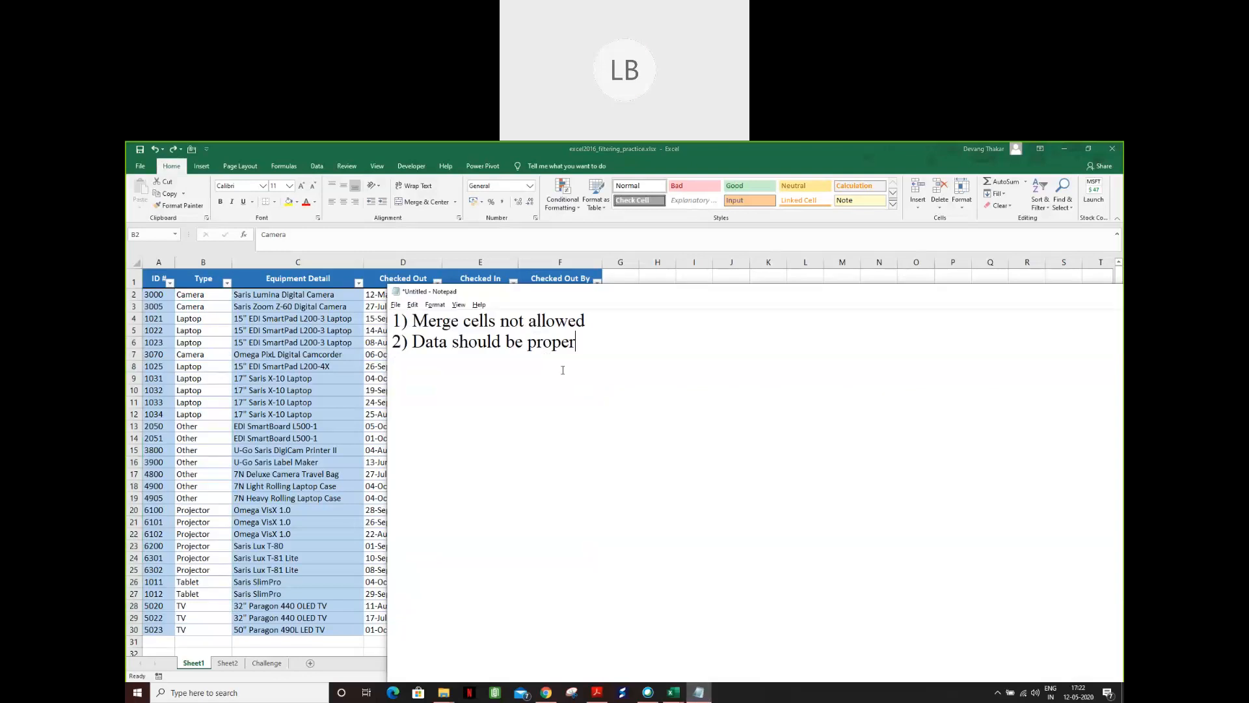
pyautogui.moveTo(576, 342); pyautogui.dragTo(392, 319)
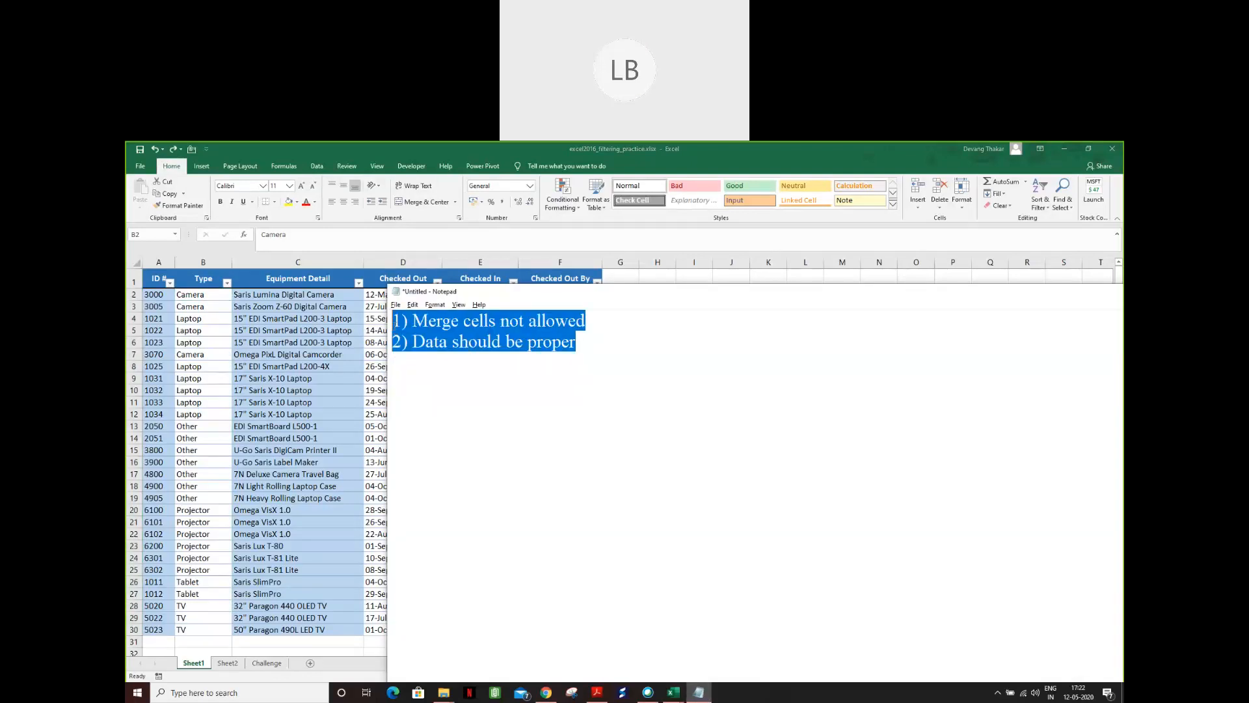
pyautogui.click(652, 333)
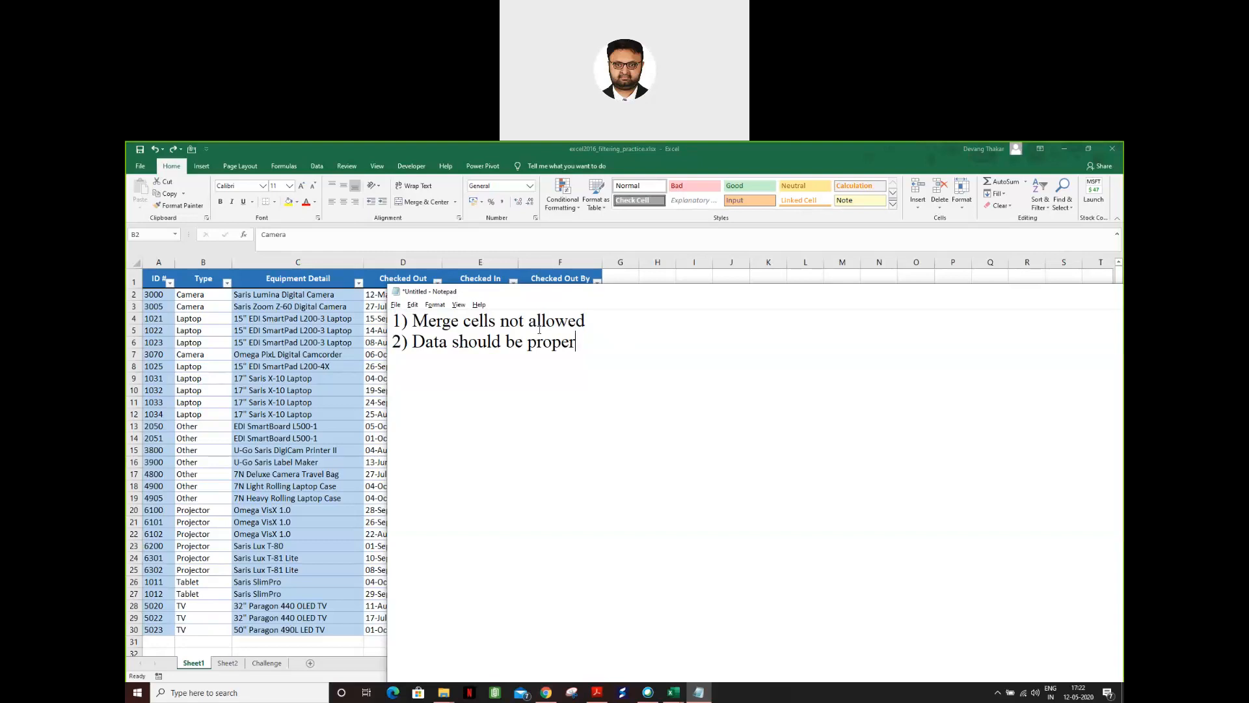
pyautogui.moveTo(414, 343); pyautogui.dragTo(578, 353)
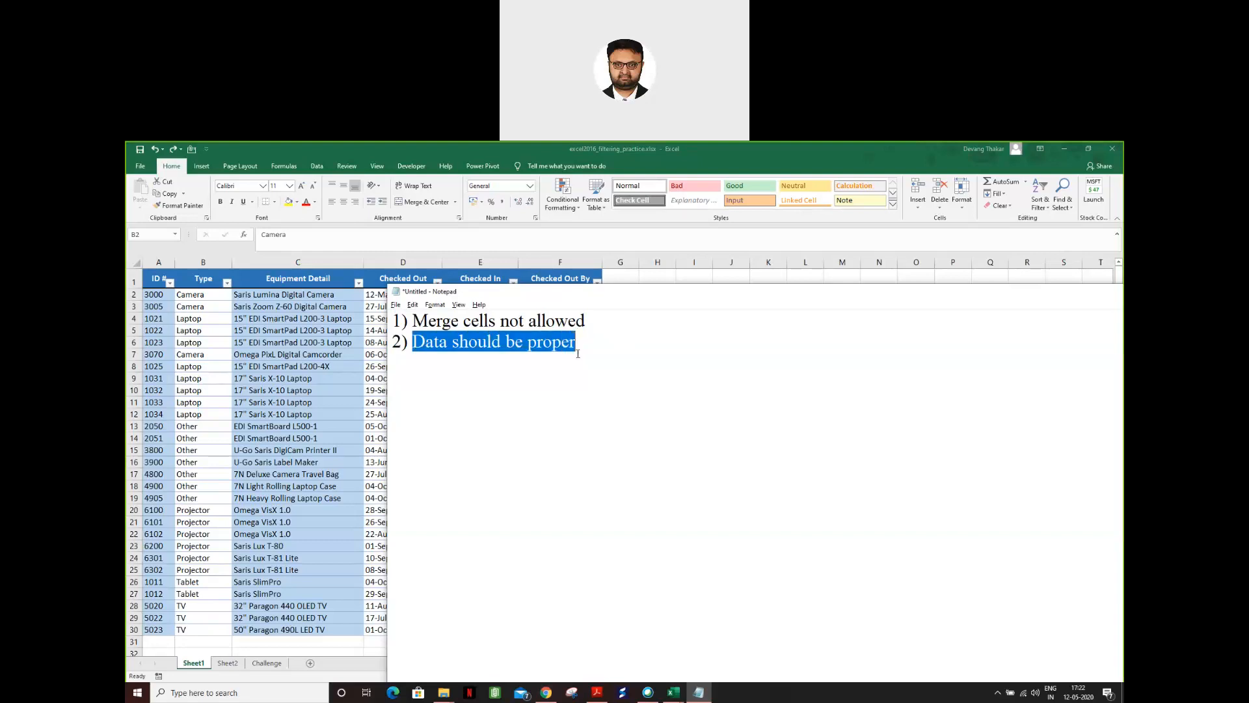
pyautogui.click(578, 353)
pyautogui.write('/ pure')
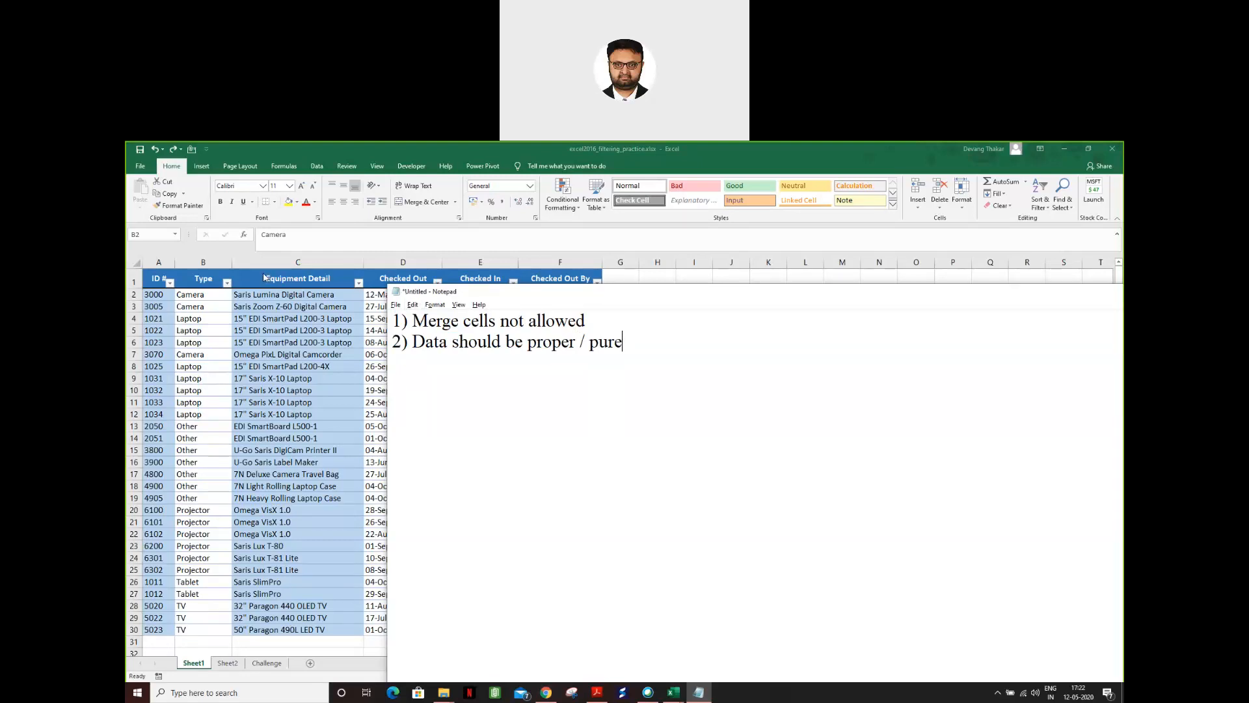
pyautogui.moveTo(474, 294); pyautogui.dragTo(244, 270)
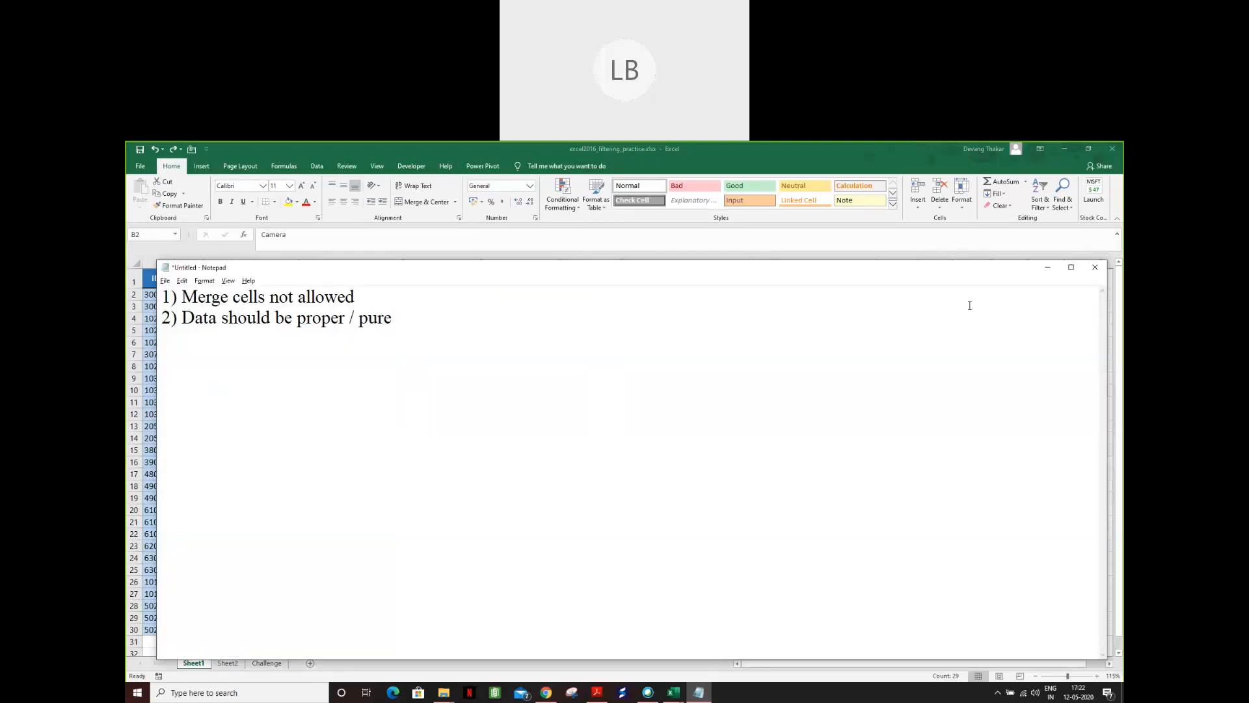
pyautogui.click(1047, 266)
# - Select the Equipment Detail header cell and review the two Notepad notes once more
pyautogui.click(247, 365)
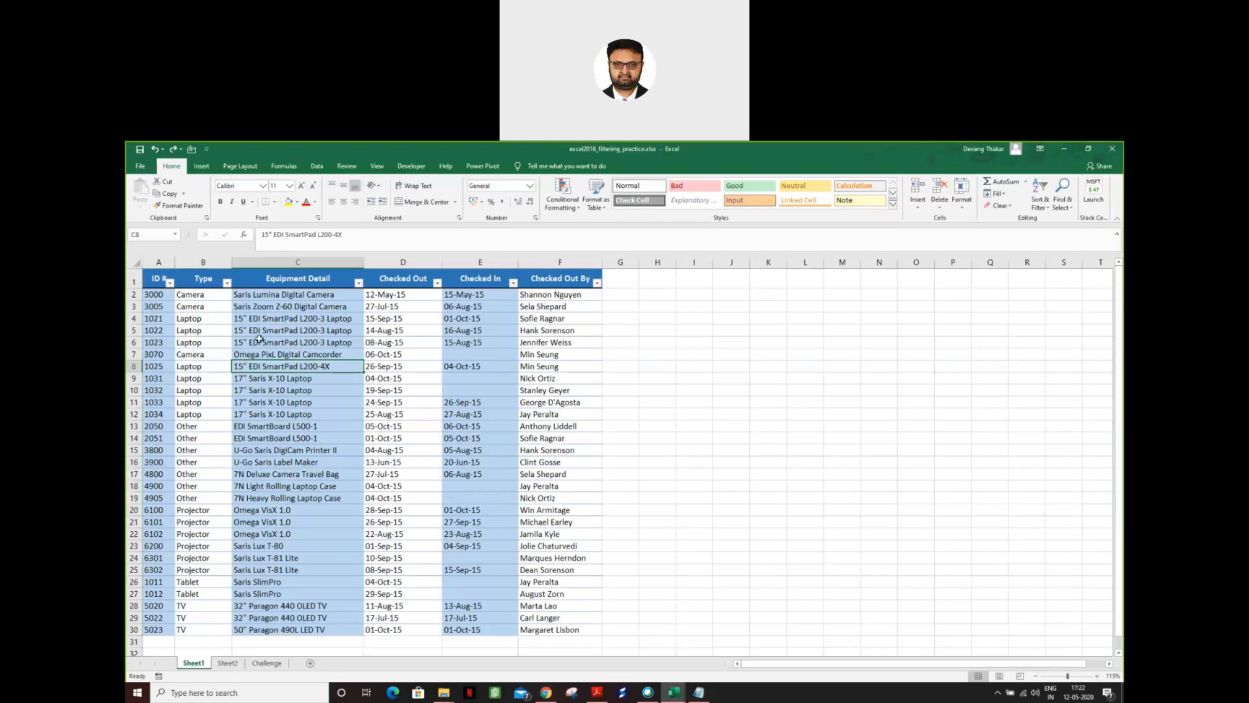
pyautogui.click(303, 277)
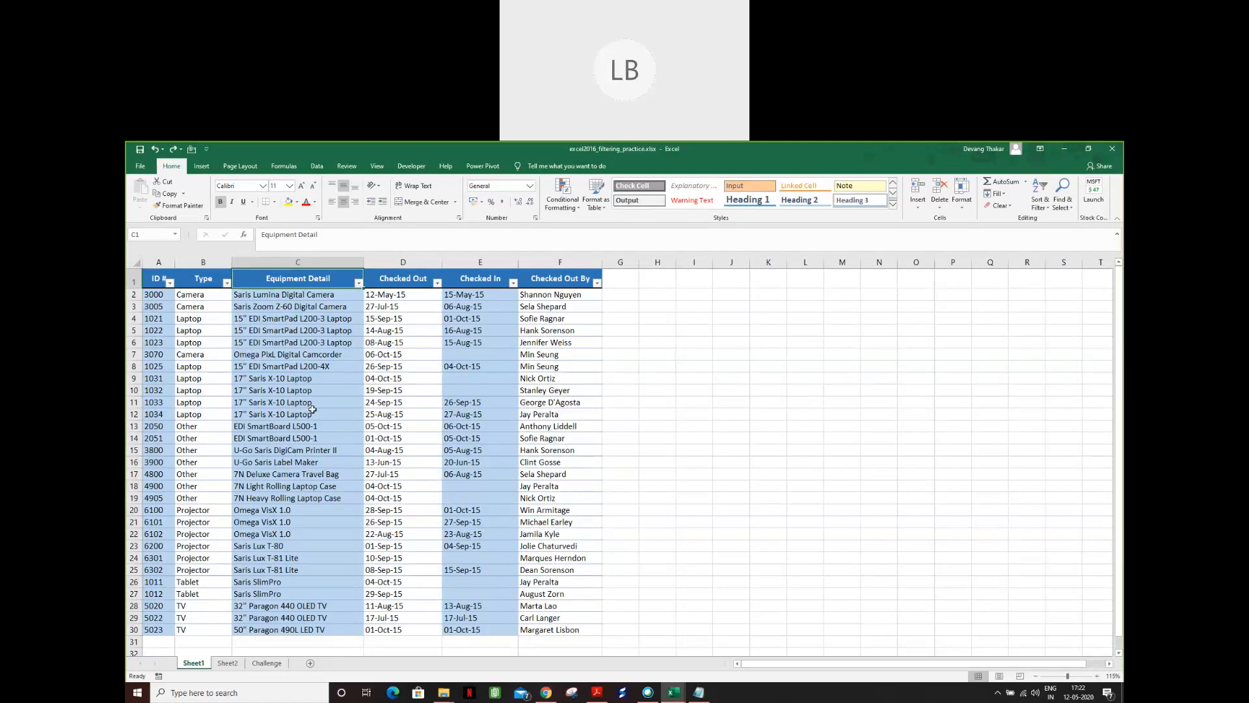
pyautogui.click(698, 692)
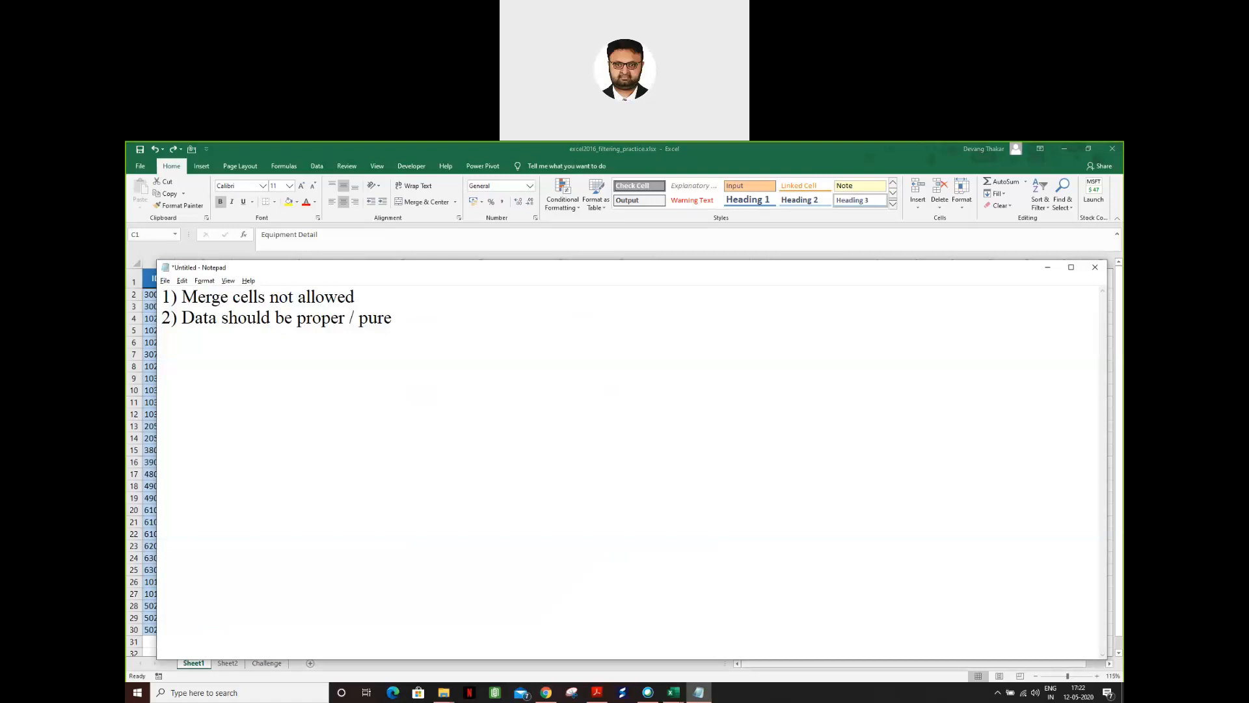
pyautogui.click(1048, 267)
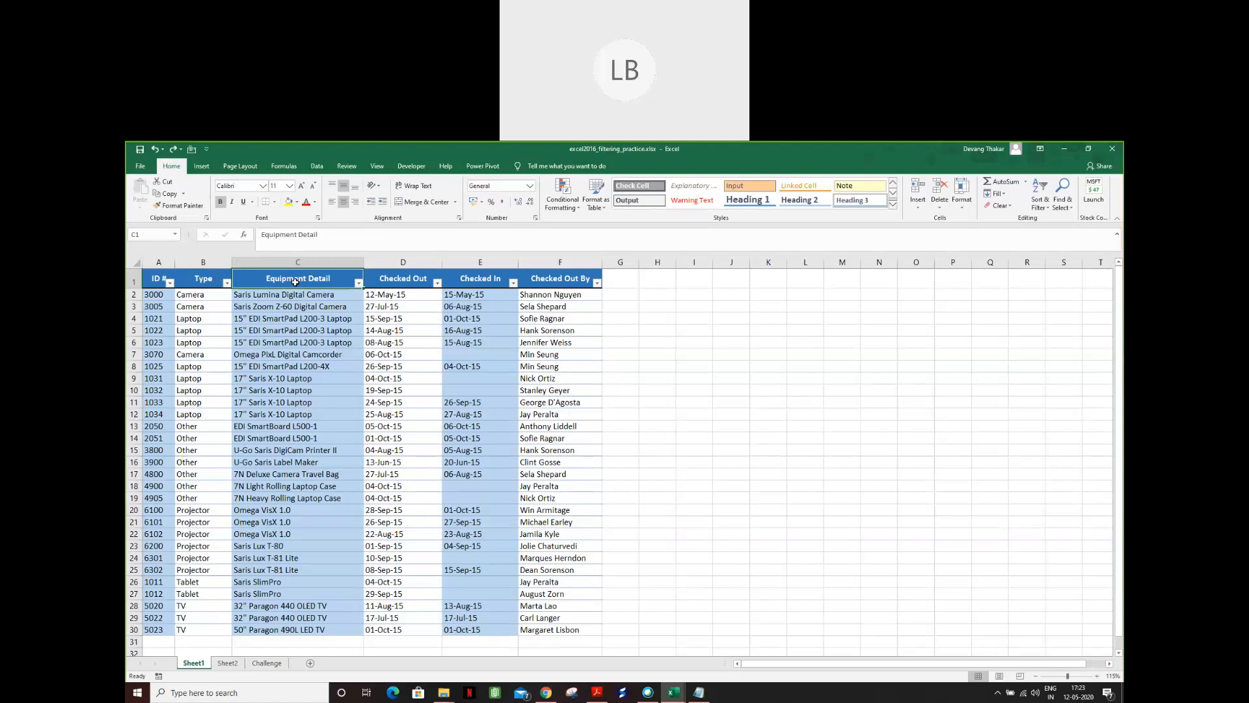
# - Search the Equipment Detail filter list for Saris and enlarge the filter menu to show more entries
pyautogui.click(358, 283)
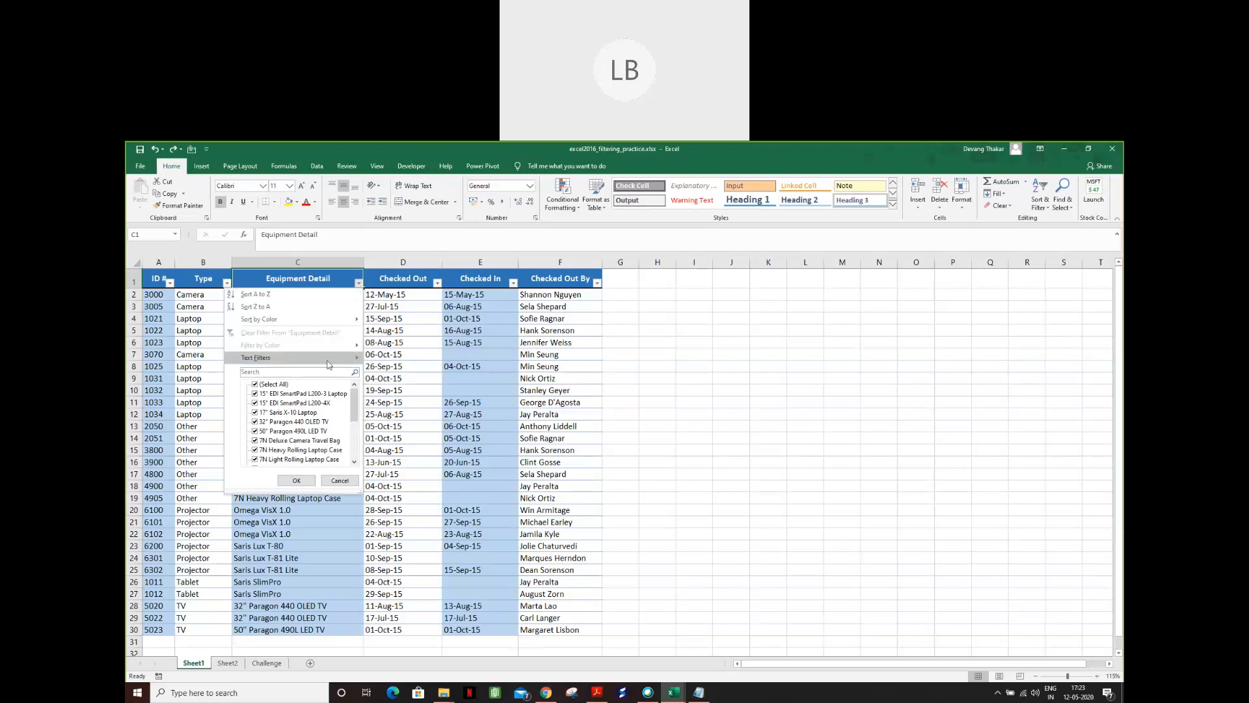
pyautogui.click(257, 370)
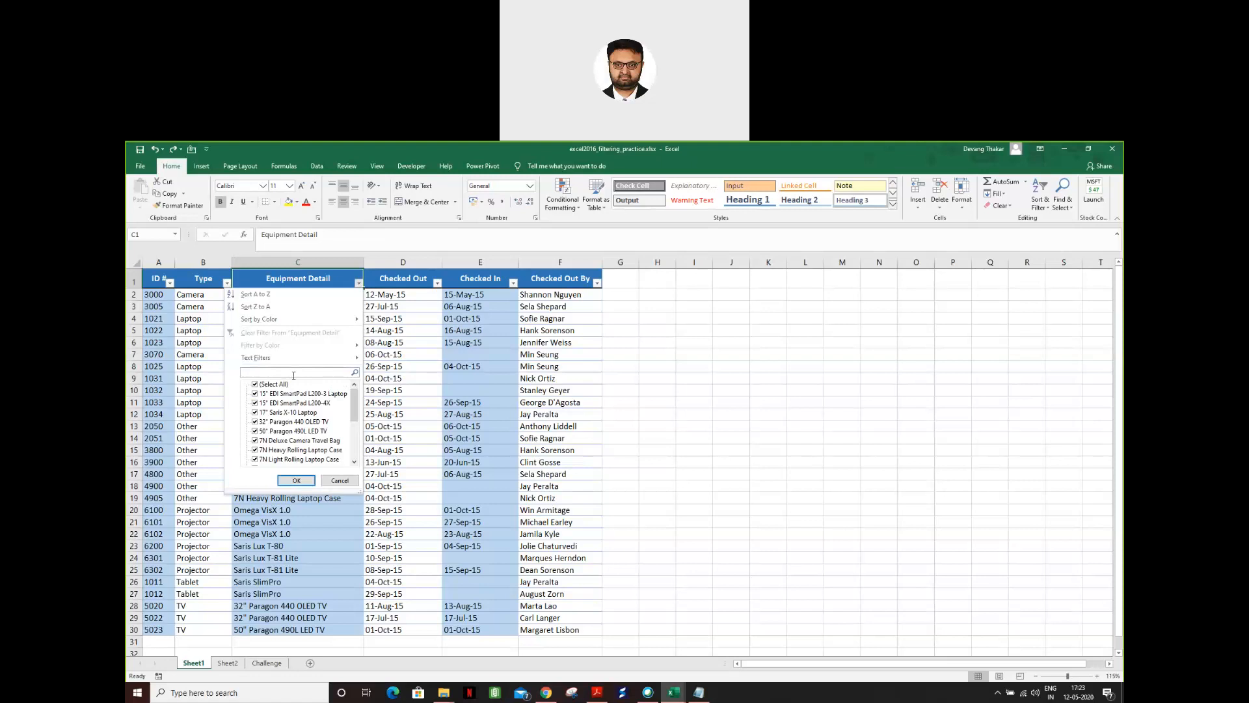
pyautogui.write('Saris')
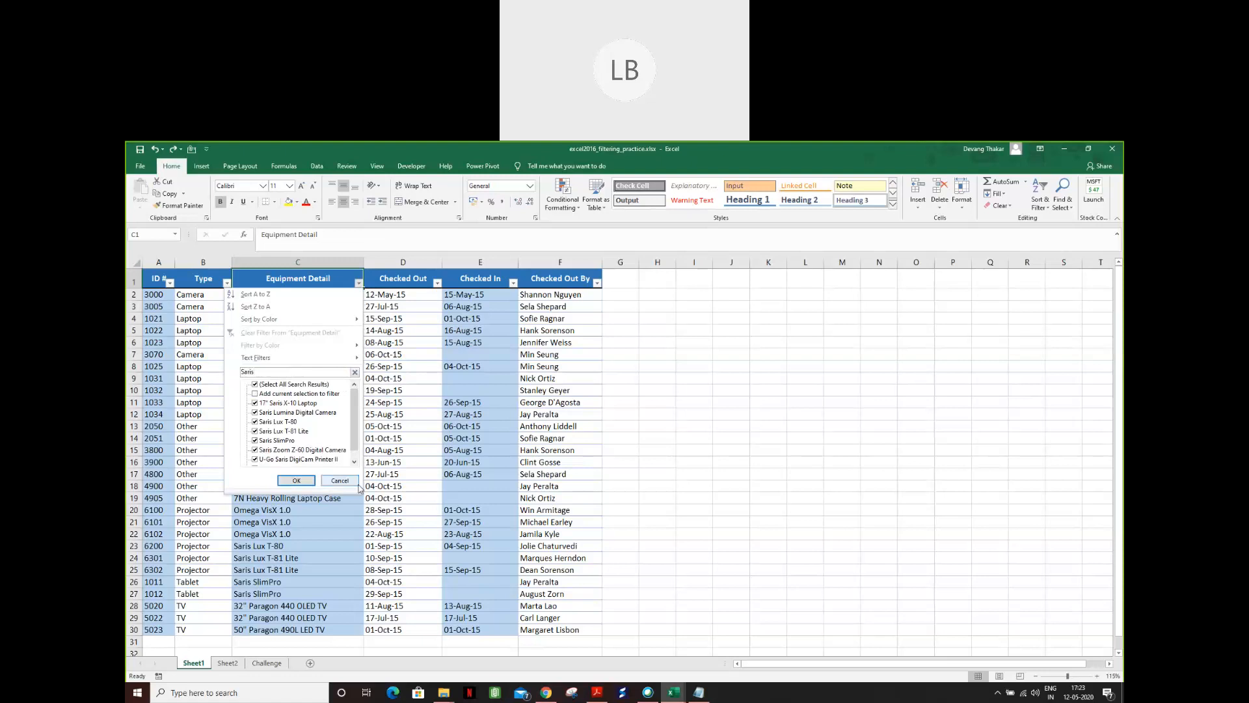
pyautogui.moveTo(436, 556); pyautogui.dragTo(436, 556)
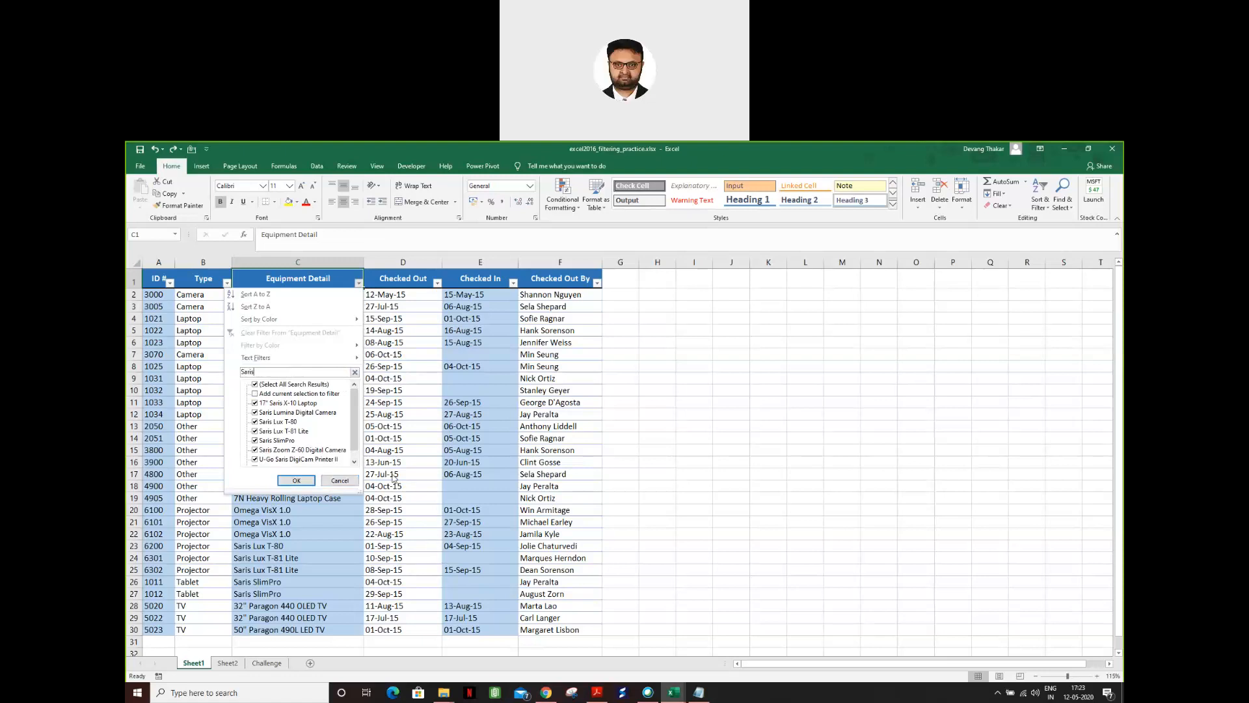
# - Clear and re-enter Saris as the Equipment Detail filter search, and filter the table to the matching items
pyautogui.press('BackSpace')
pyautogui.press('BackSpace')
pyautogui.press('BackSpace')
pyautogui.press('BackSpace')
pyautogui.press('BackSpace')
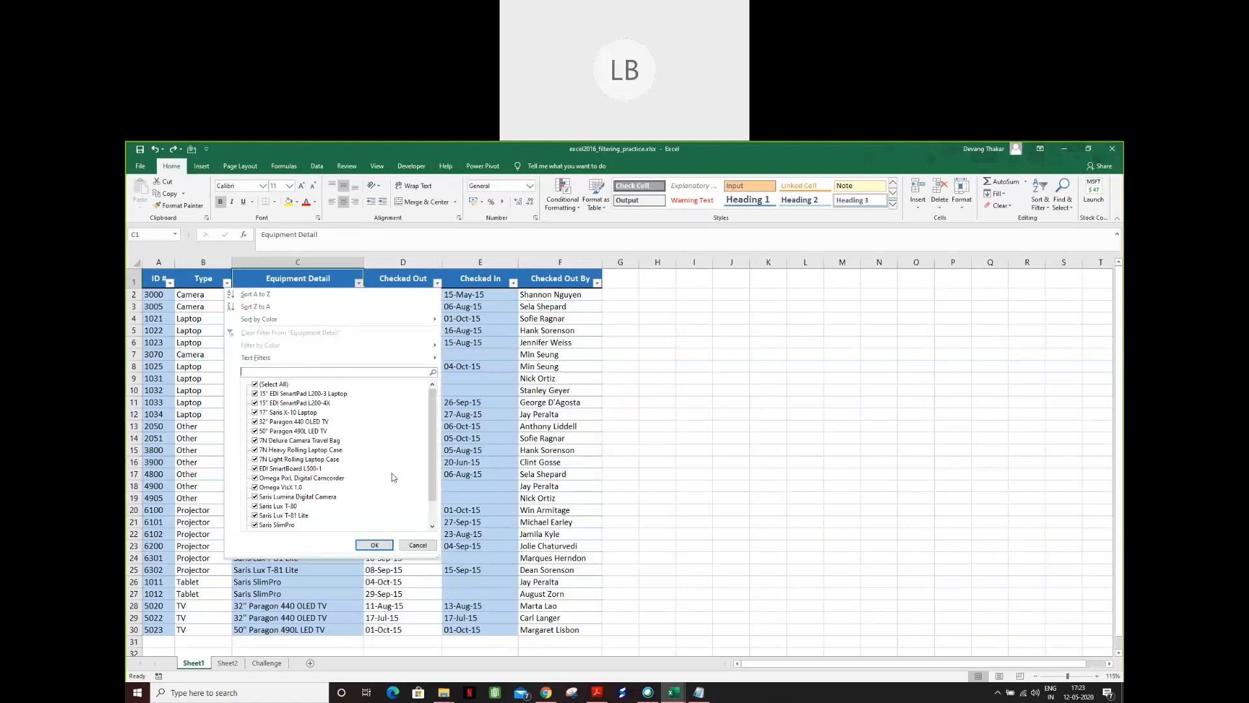
pyautogui.scroll(-1, 392, 476)
pyautogui.scroll(1, 391, 478)
pyautogui.write('Sa')
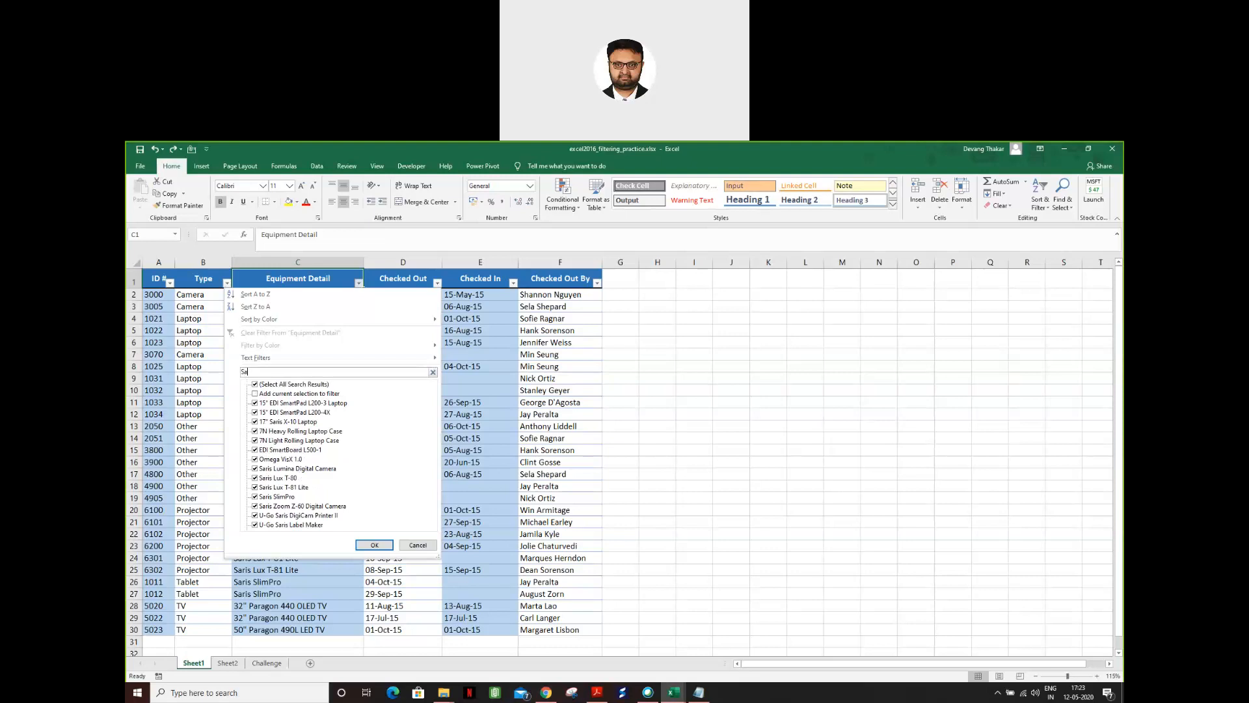
pyautogui.write('ris')
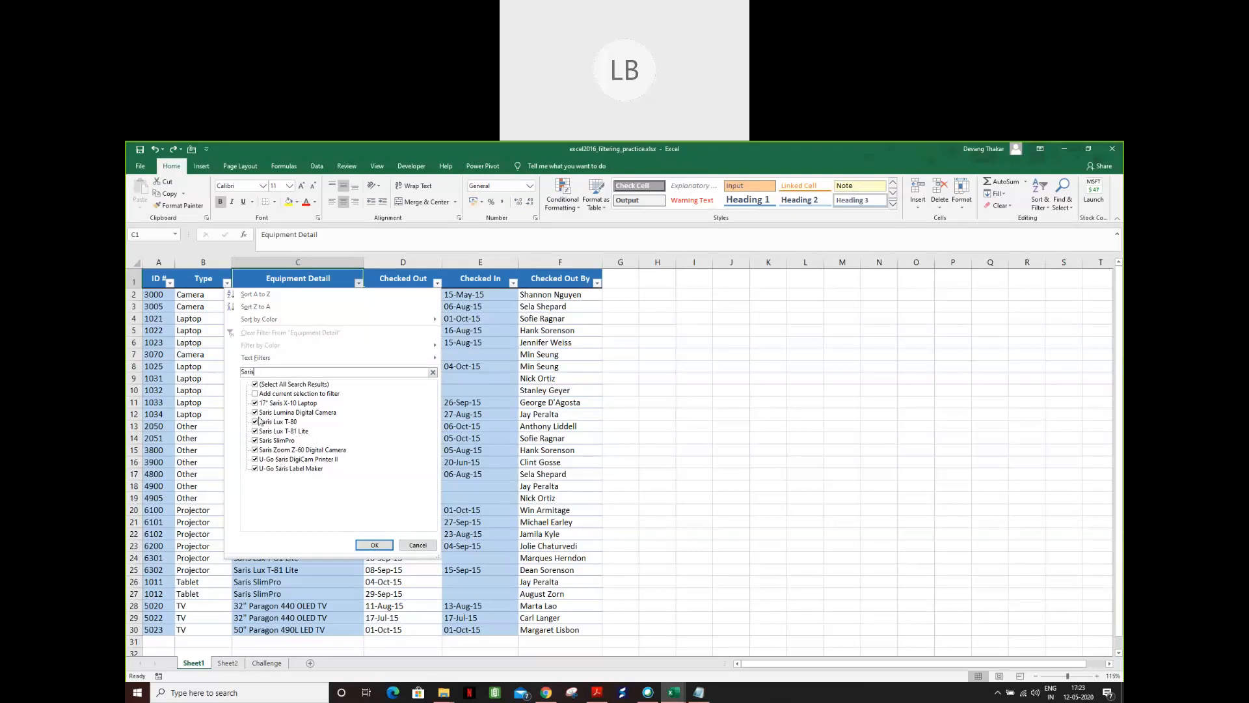
pyautogui.click(374, 545)
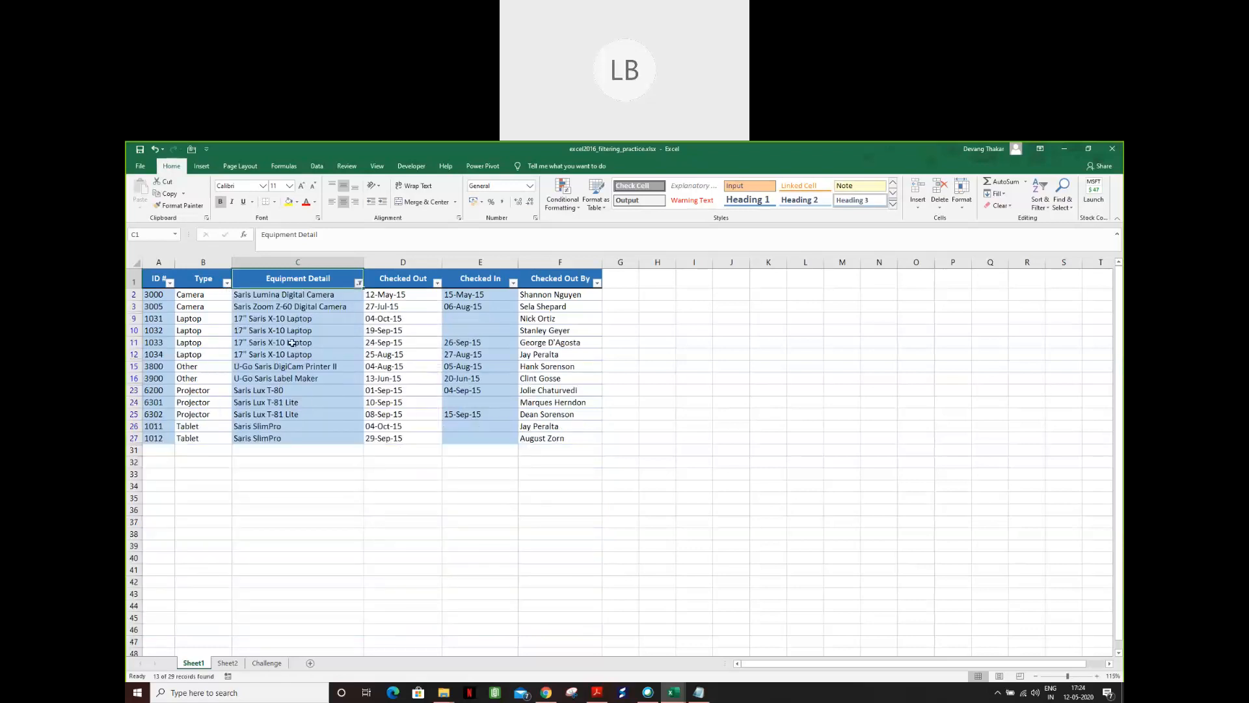
# - Highlight the filtered Saris entries in the Equipment Detail column and clear that column's filter
pyautogui.click(251, 300)
pyautogui.moveTo(250, 300); pyautogui.dragTo(267, 437)
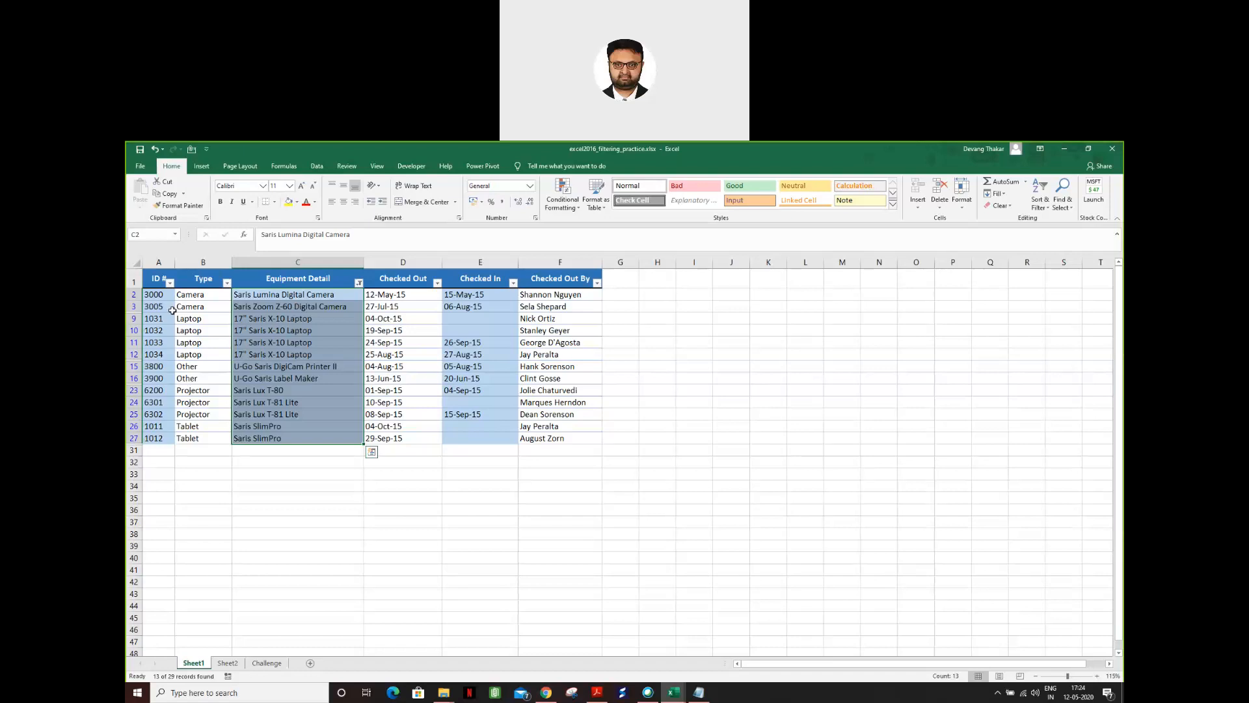
pyautogui.click(359, 282)
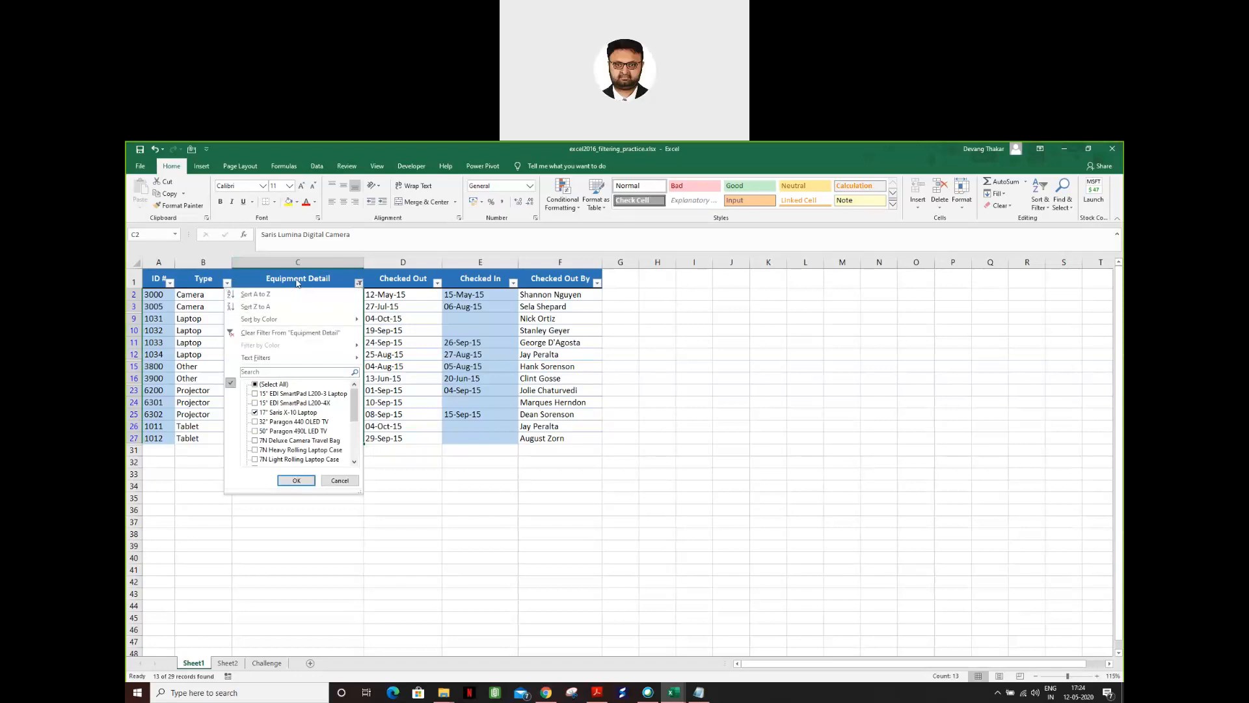
pyautogui.click(313, 334)
pyautogui.scroll(-4, 333, 393)
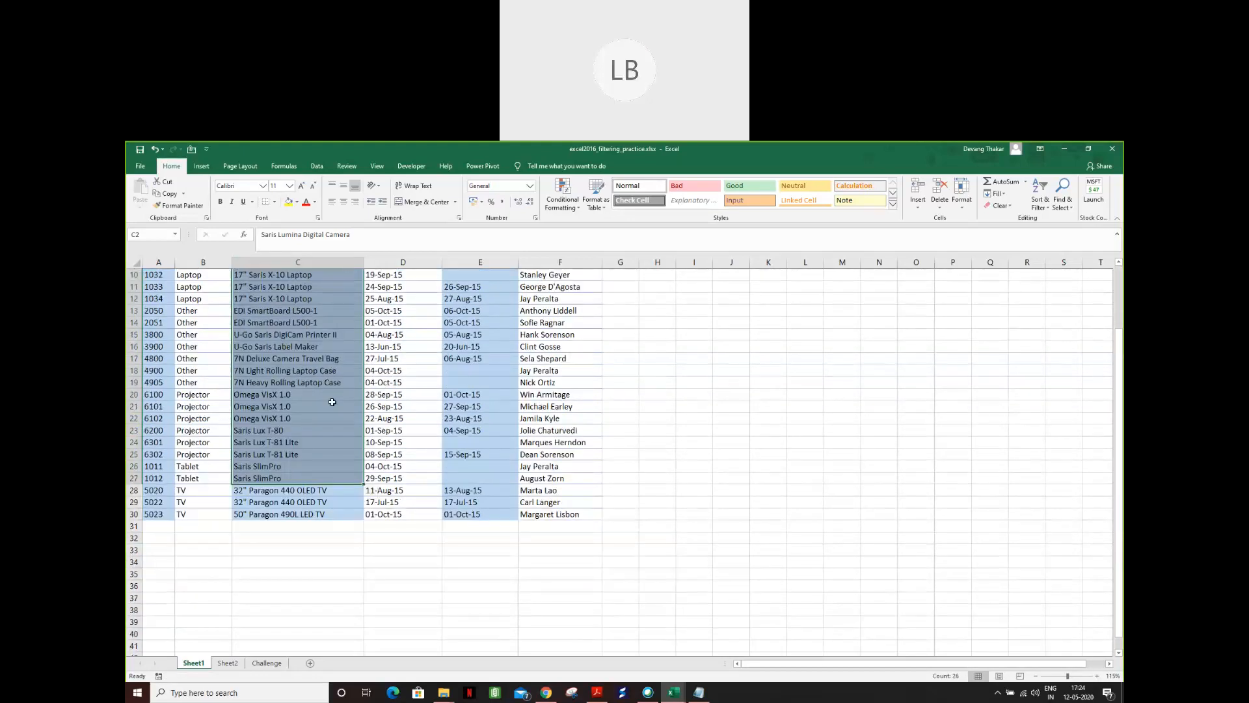
# - Search the Equipment Detail filter list for saris in an enlarged filter menu and filter the table to the matching items
pyautogui.scroll(4, 332, 399)
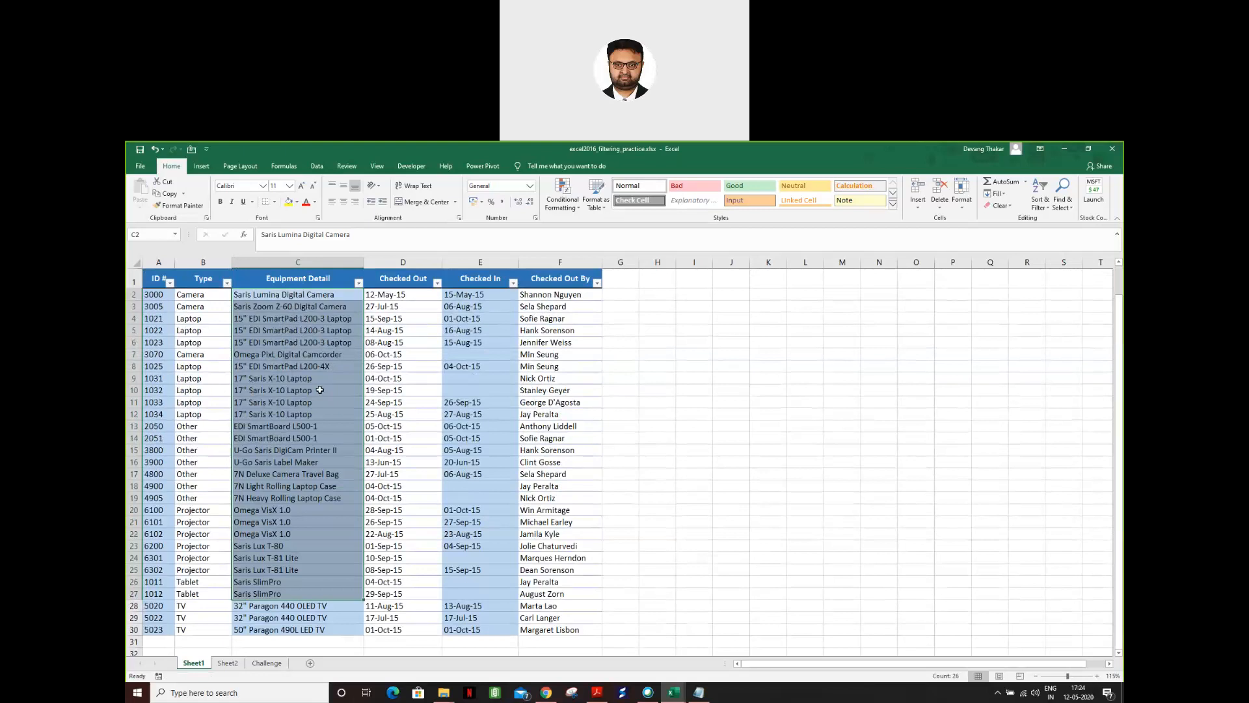
pyautogui.click(319, 389)
pyautogui.click(297, 280)
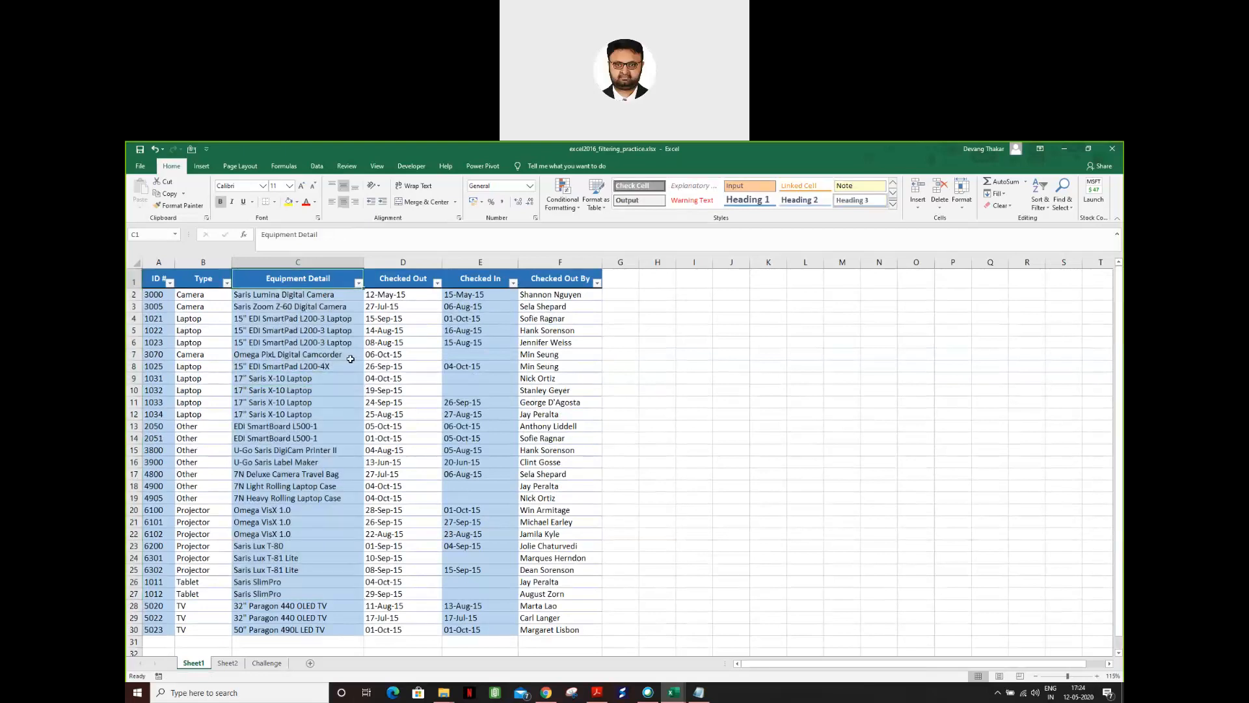
pyautogui.click(359, 284)
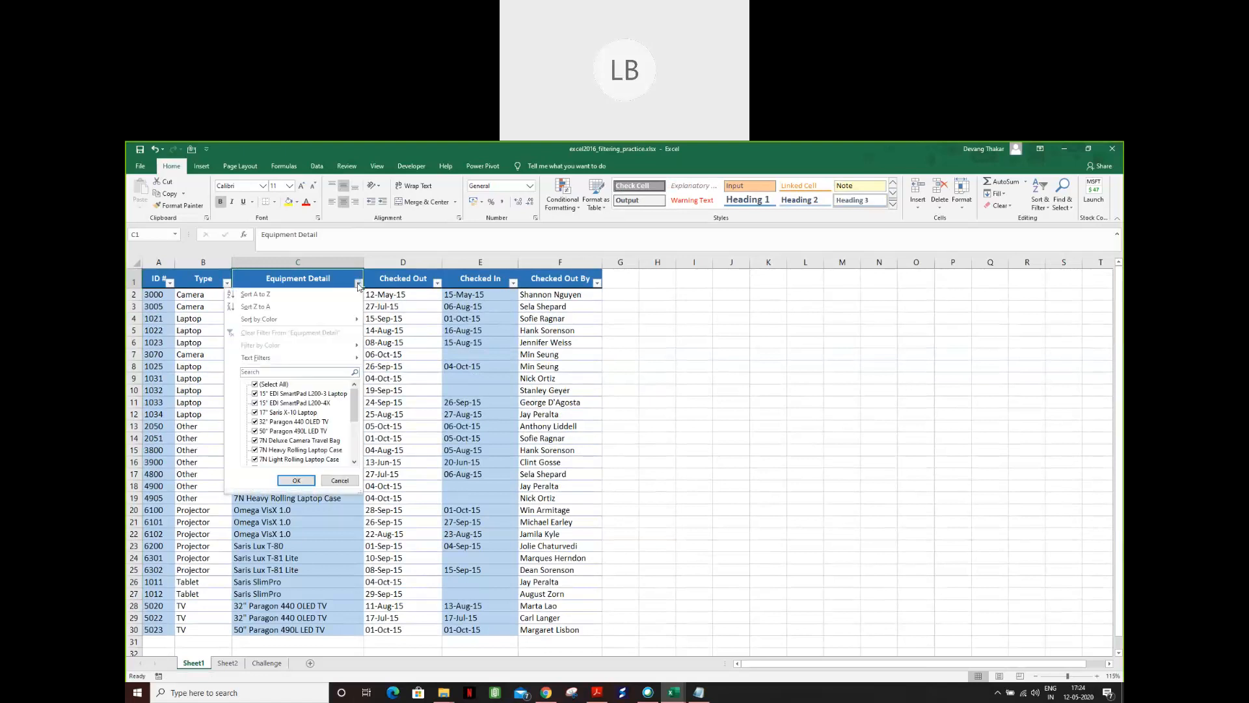
pyautogui.click(330, 371)
pyautogui.write('s')
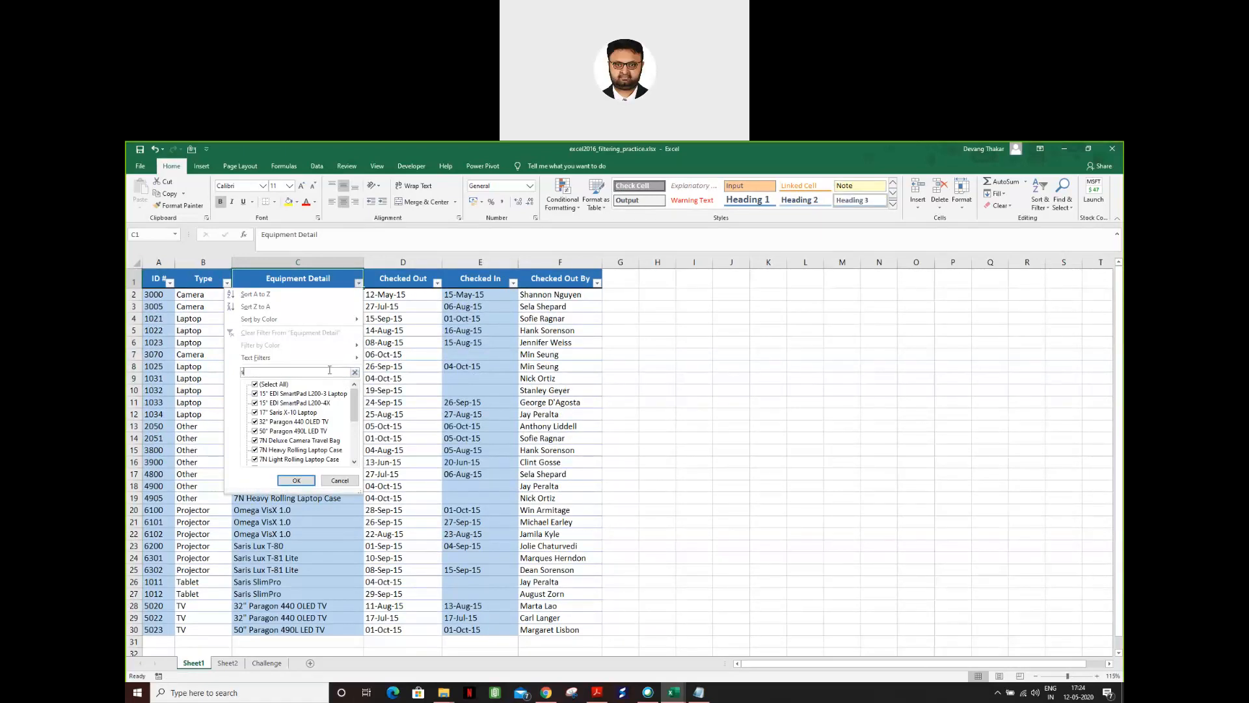
pyautogui.write('aris')
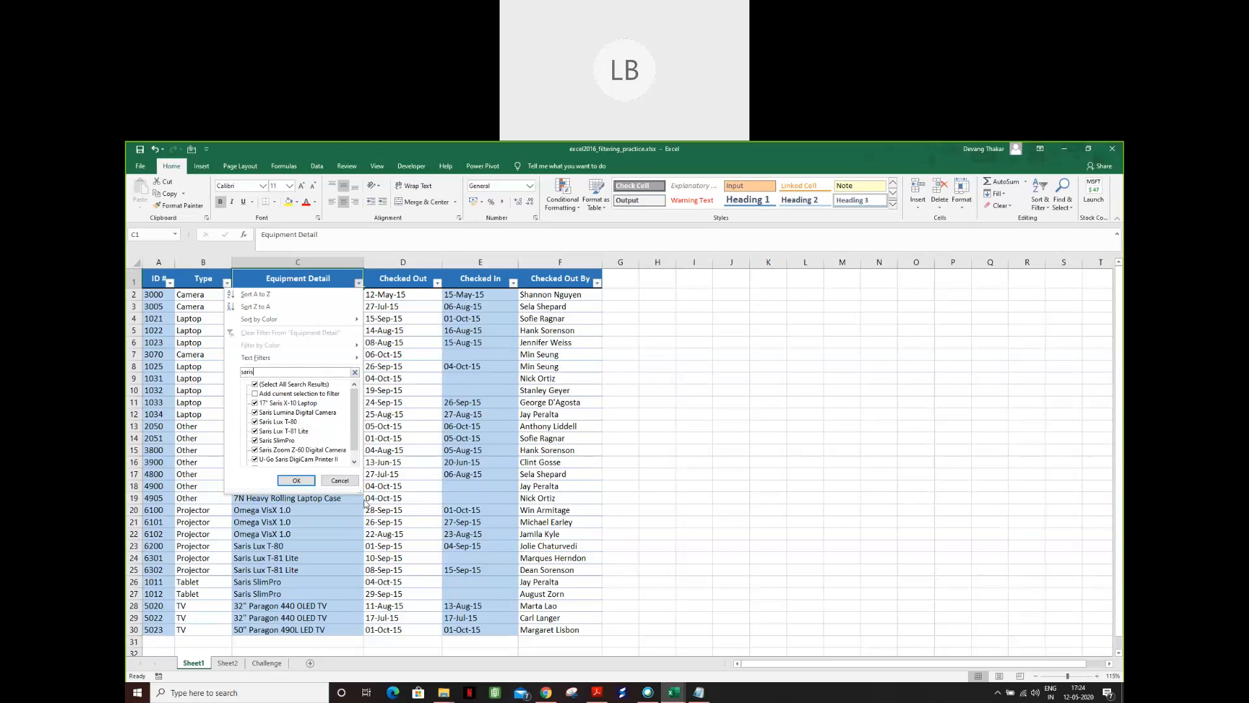
pyautogui.moveTo(360, 492); pyautogui.dragTo(412, 549)
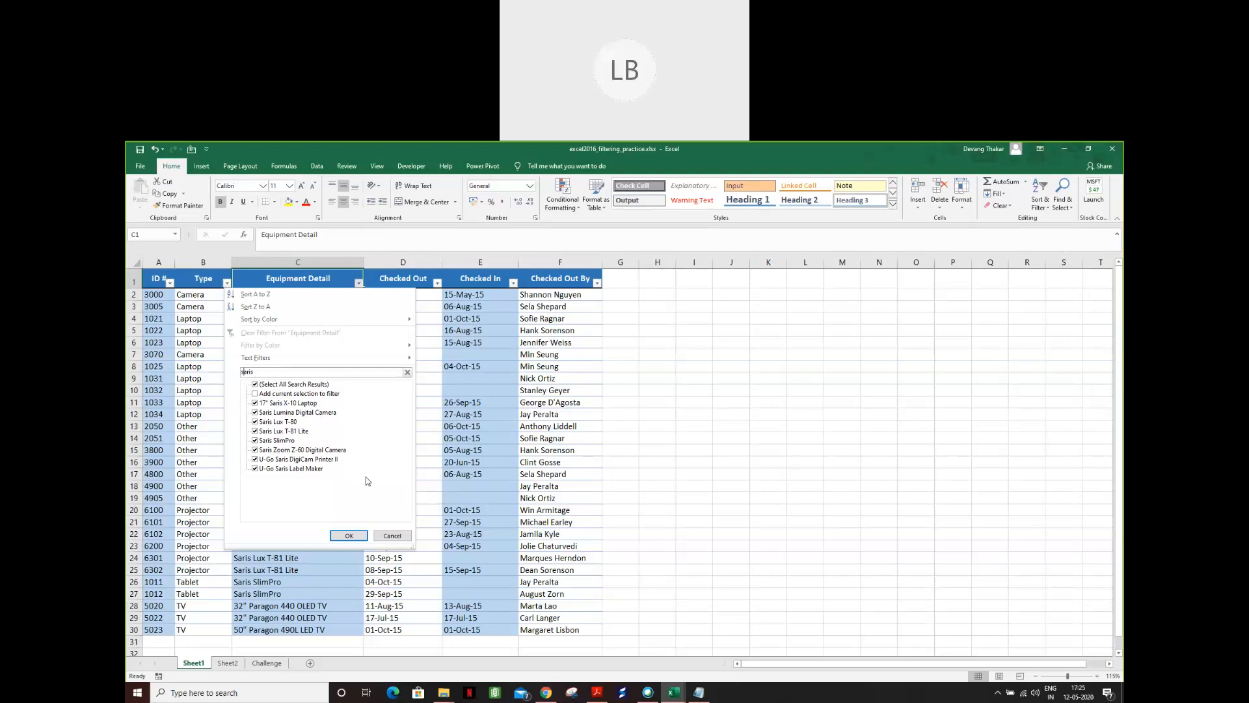
pyautogui.doubleClick(255, 374)
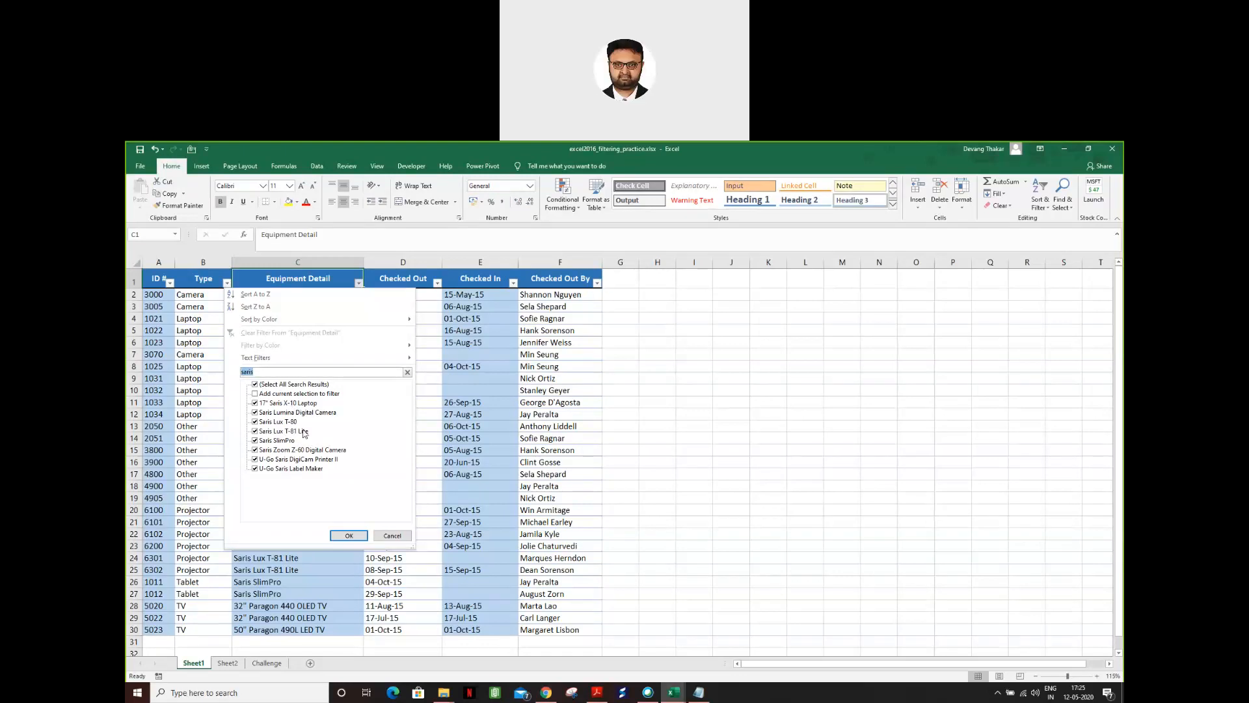
pyautogui.click(357, 539)
# - Highlight the filtered Saris items in the Equipment Detail column and review their equipment categories in the Type column
pyautogui.moveTo(279, 296); pyautogui.dragTo(280, 434)
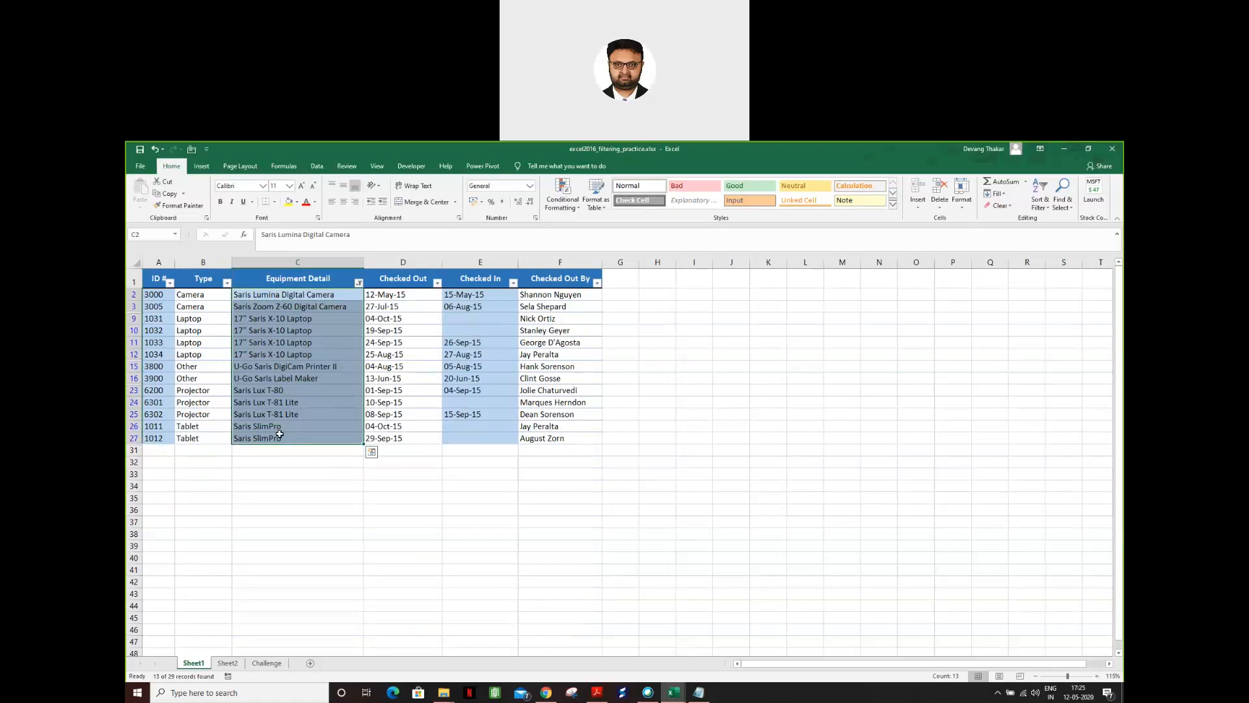
pyautogui.click(204, 306)
pyautogui.click(205, 318)
pyautogui.click(203, 366)
pyautogui.click(205, 402)
pyautogui.click(208, 439)
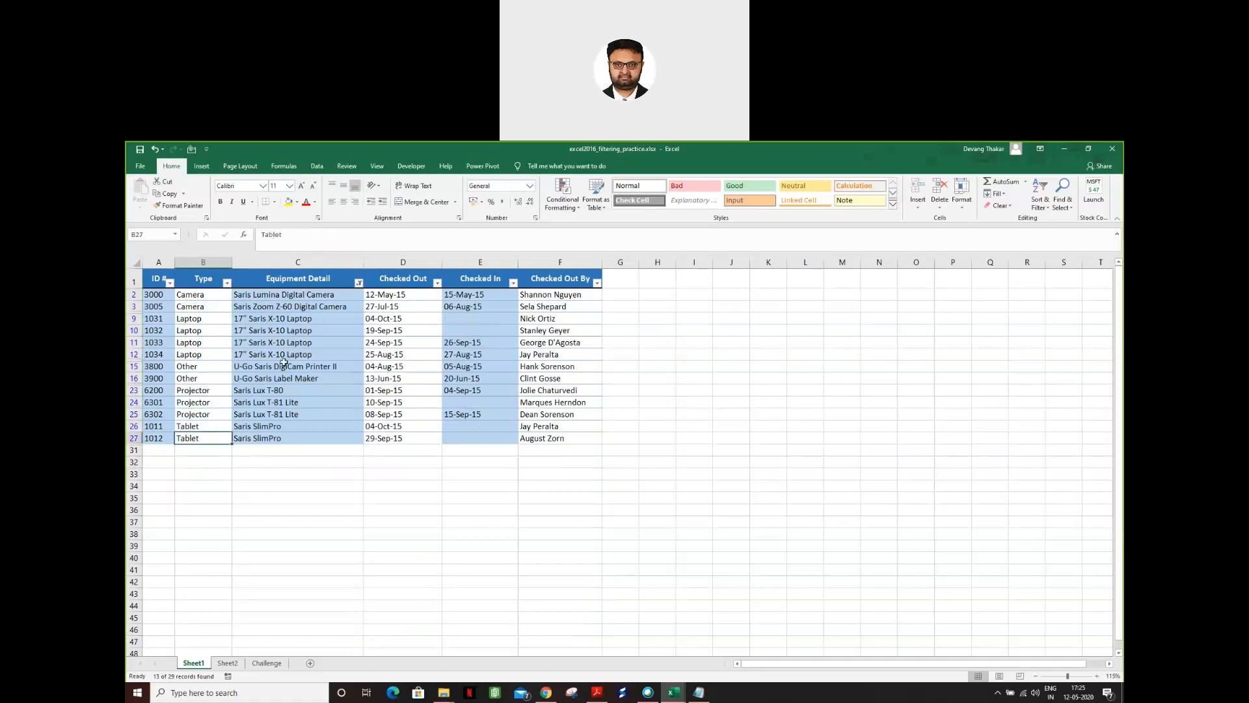
pyautogui.moveTo(281, 298); pyautogui.dragTo(290, 440)
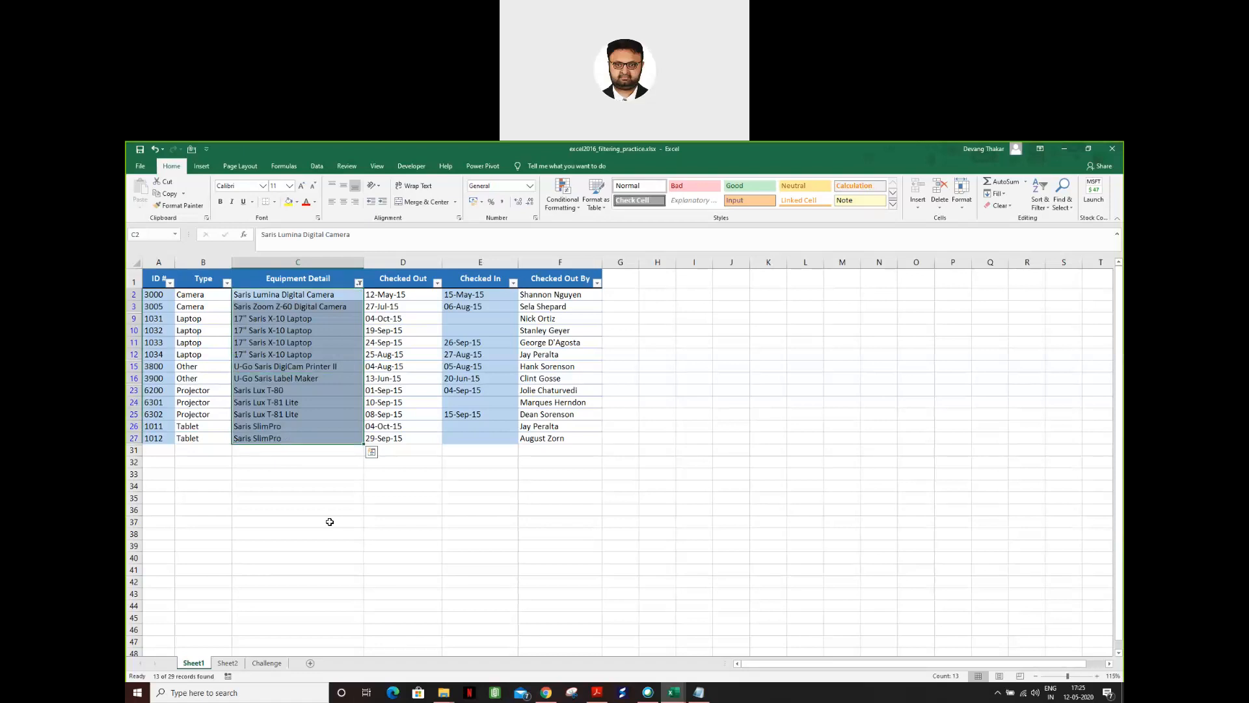
# - Clear the filter from the Equipment Detail column
pyautogui.click(357, 284)
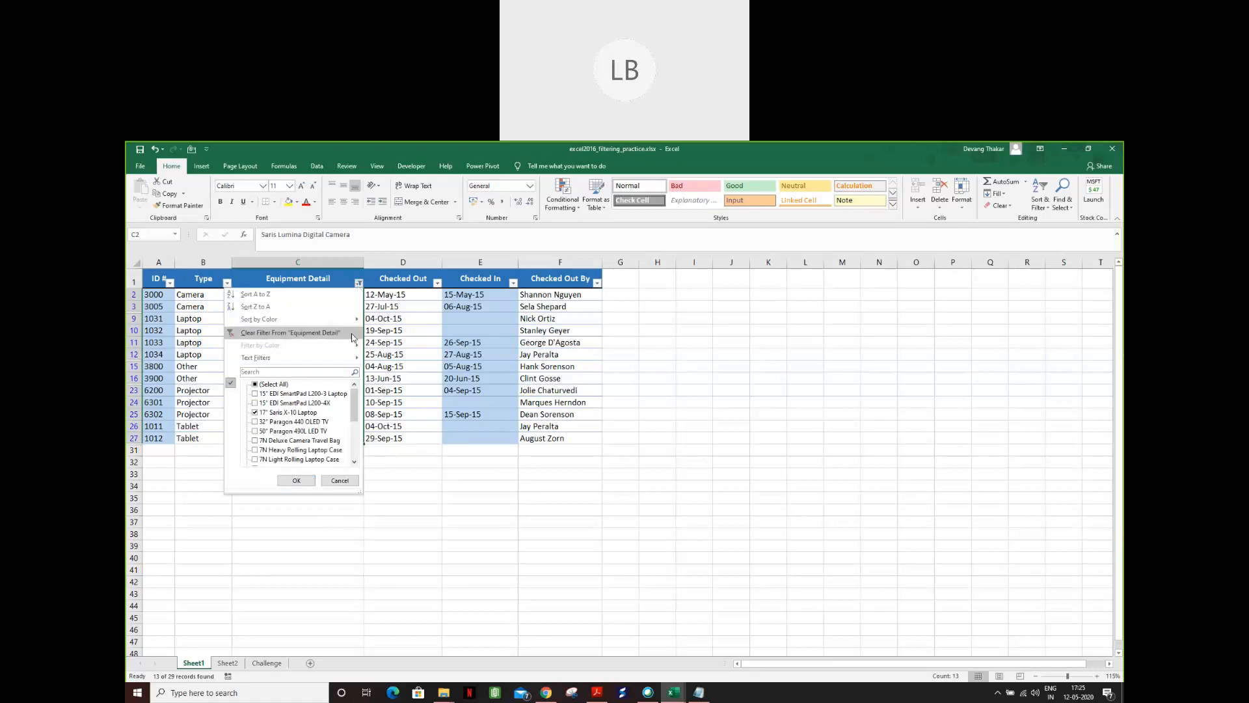
pyautogui.click(295, 333)
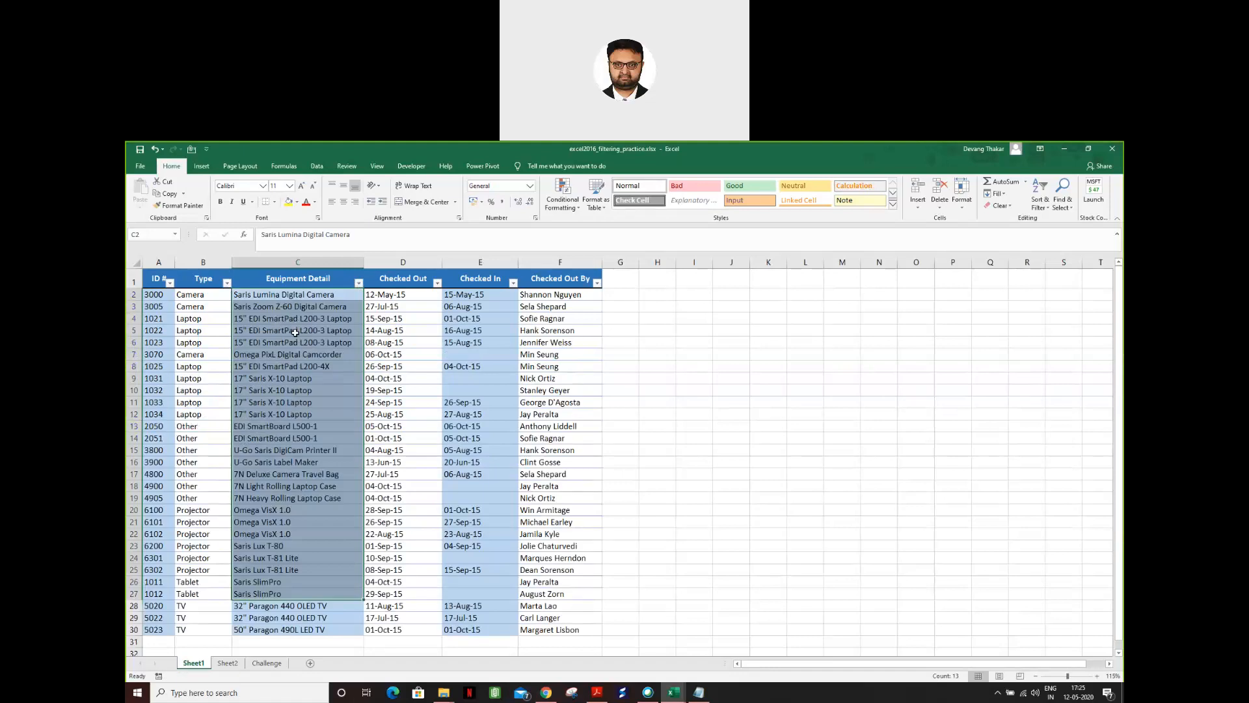
pyautogui.click(296, 331)
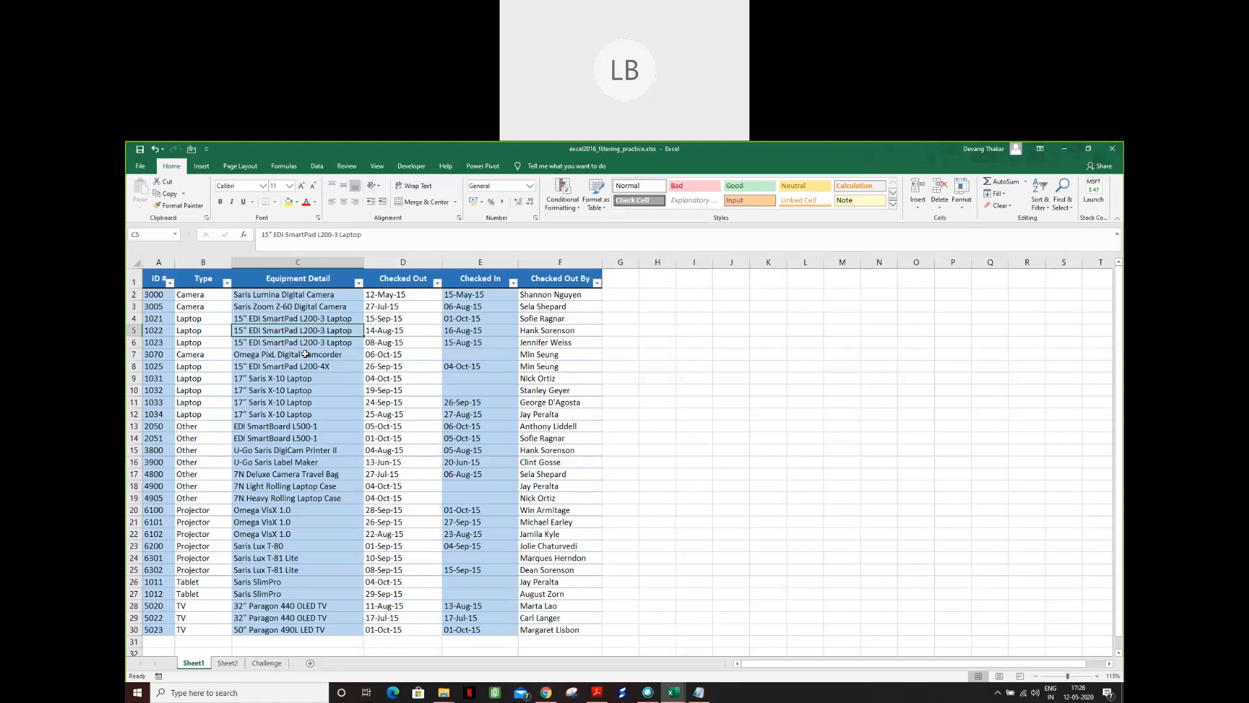
# - Review the laptop and tablet ID numbers and filter the ID # column with a Between number filter from 1000 to 2000
pyautogui.moveTo(158, 318); pyautogui.dragTo(158, 403)
pyautogui.moveTo(151, 580); pyautogui.dragTo(153, 593)
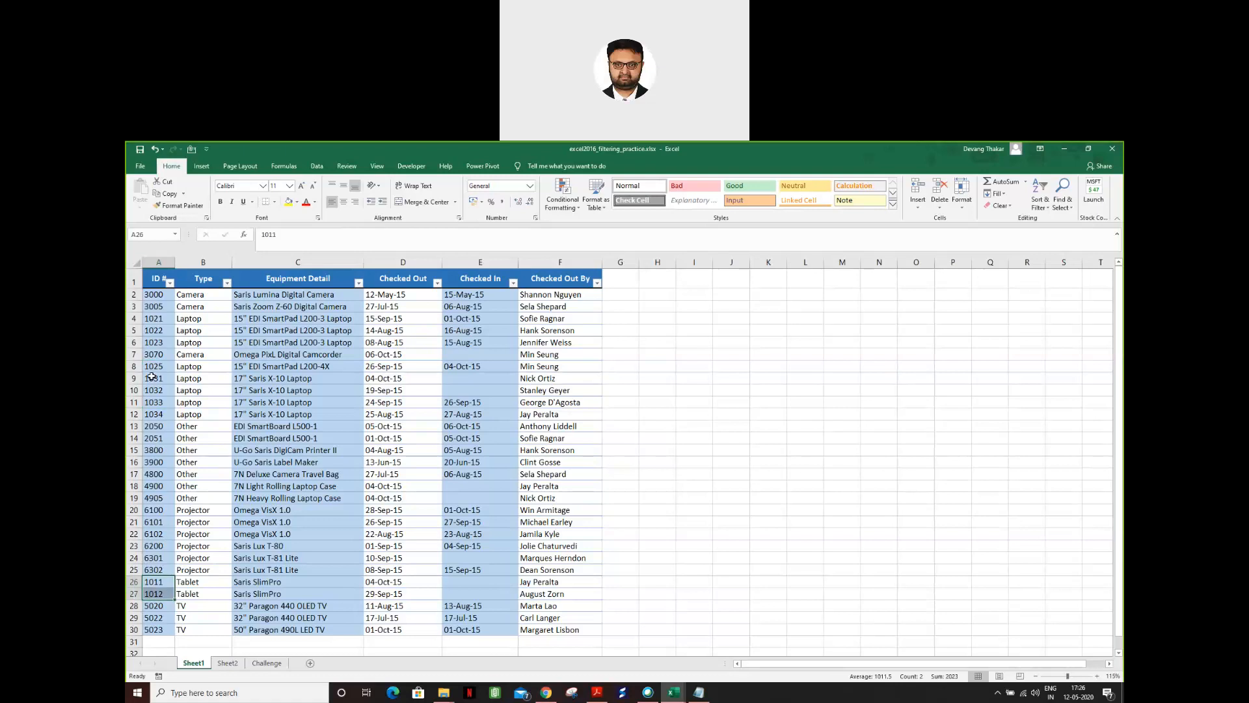
pyautogui.click(155, 283)
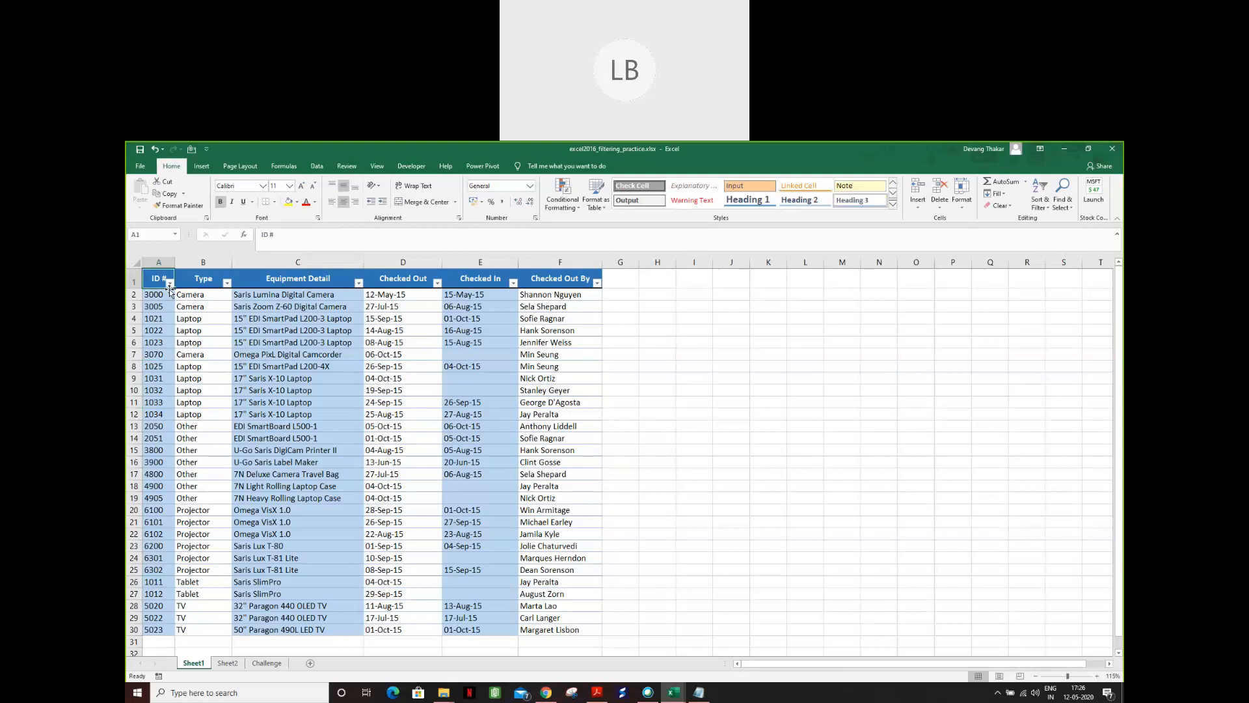
pyautogui.click(170, 284)
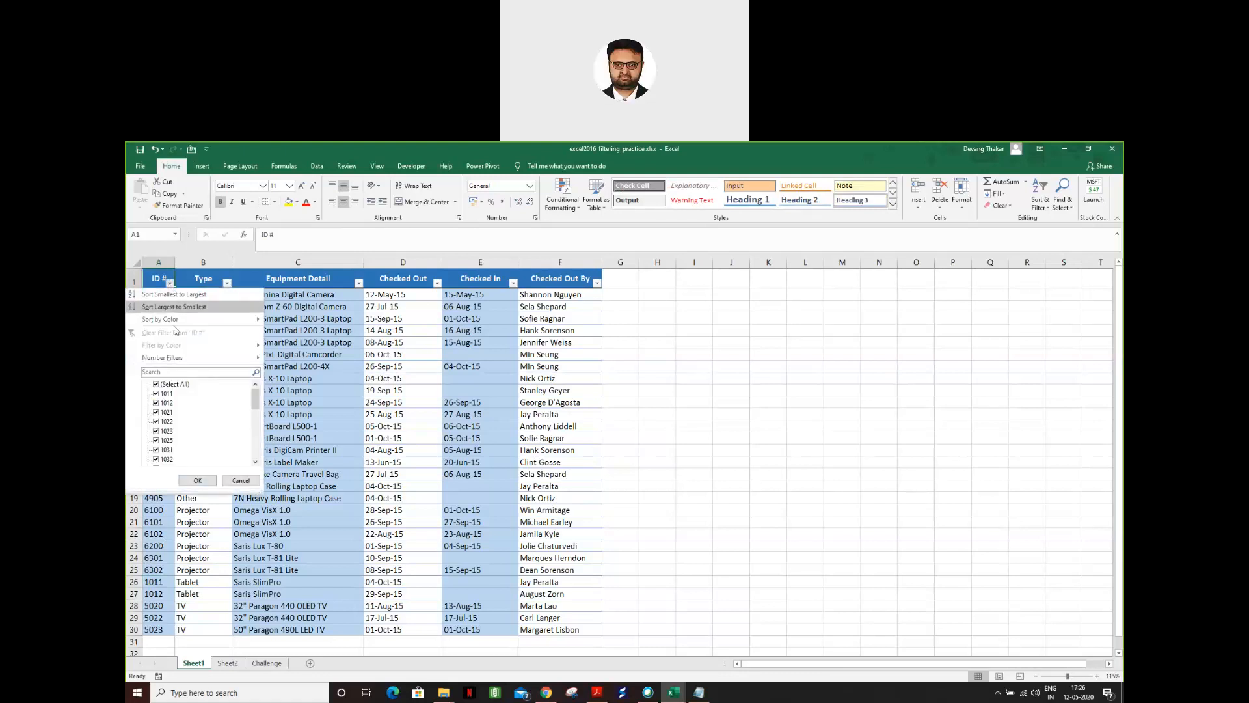
pyautogui.moveTo(179, 358)
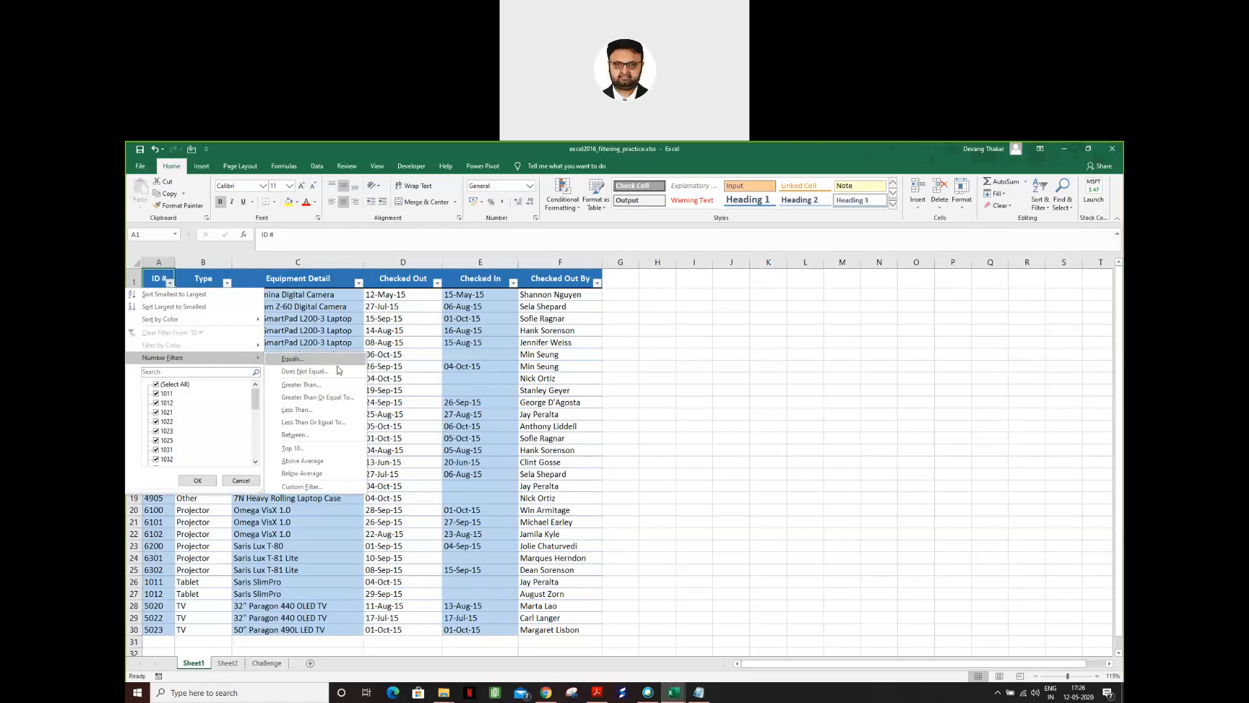
pyautogui.click(326, 434)
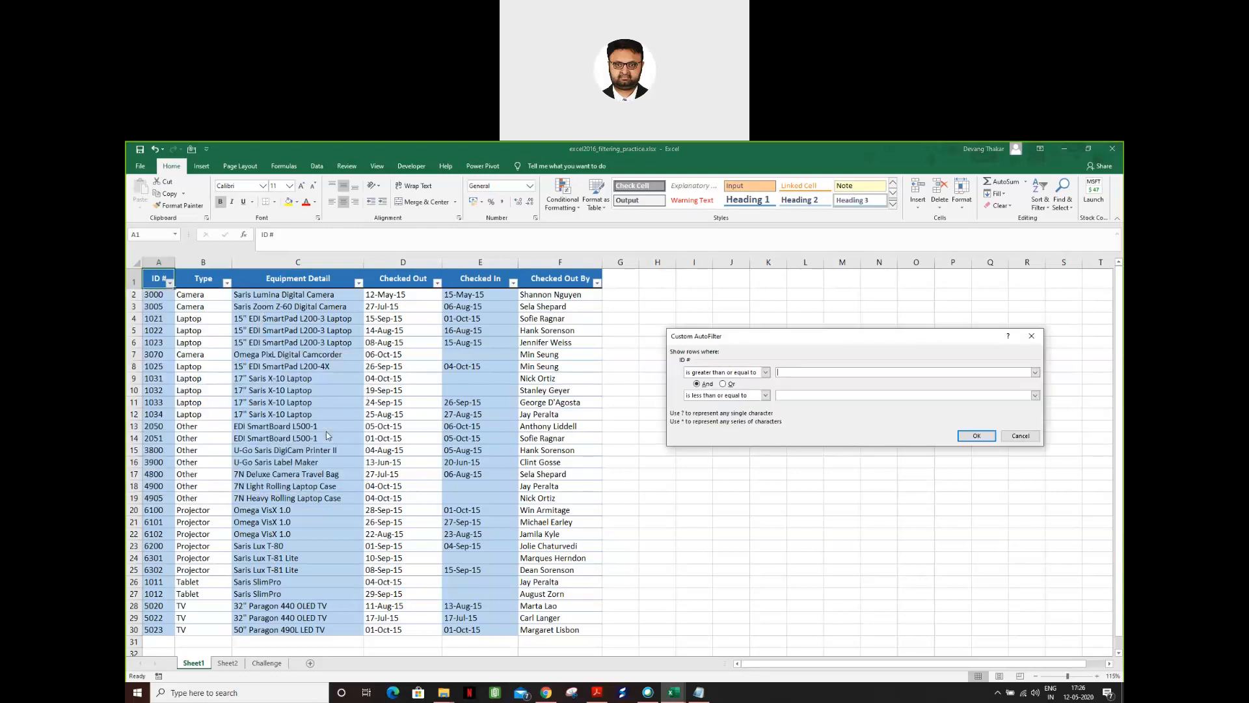
pyautogui.click(810, 371)
pyautogui.write('1000')
pyautogui.press('Tab')
pyautogui.click(787, 395)
pyautogui.write('2000')
pyautogui.click(976, 436)
# - Highlight the filtered ID numbers and clear the ID # column's filter
pyautogui.moveTo(150, 294); pyautogui.dragTo(157, 403)
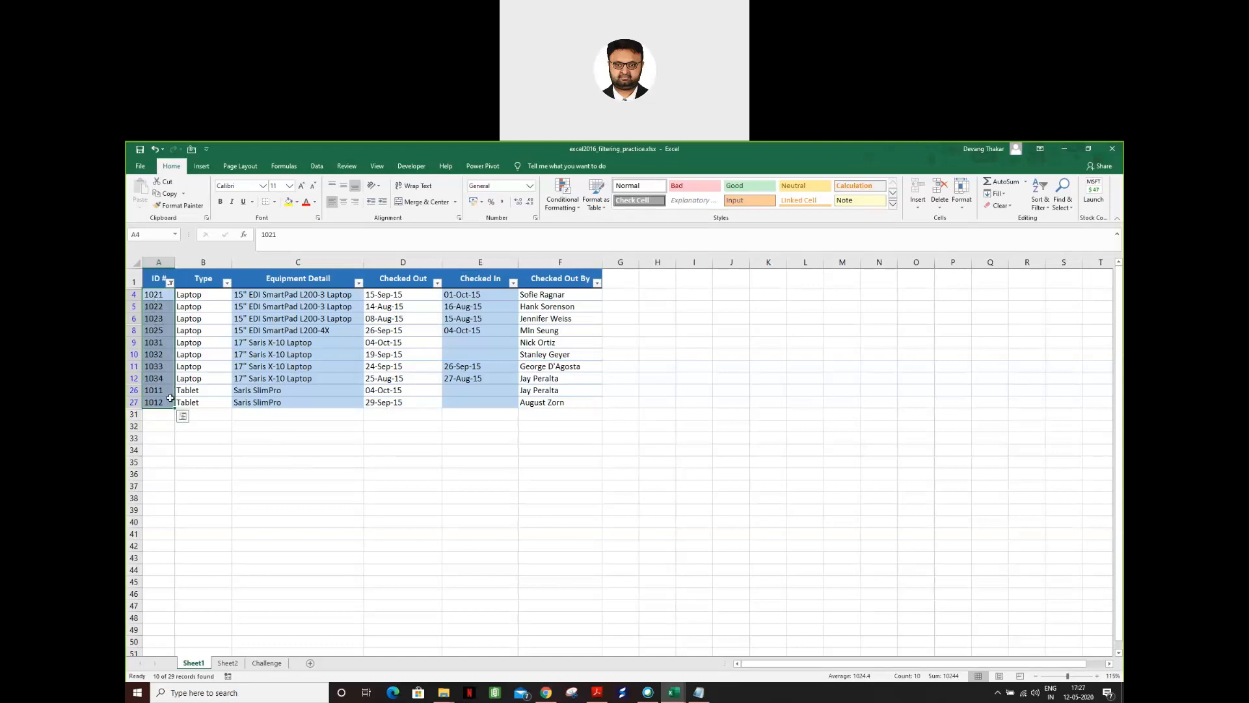
pyautogui.click(170, 283)
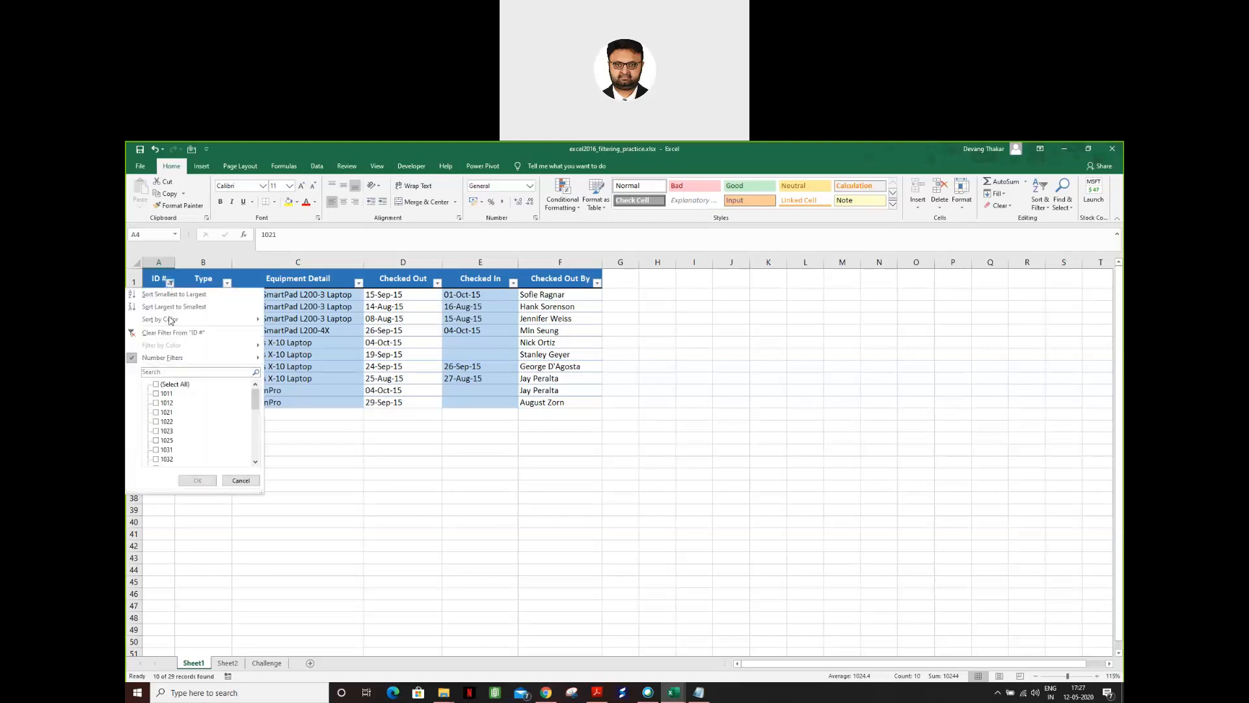
pyautogui.click(172, 334)
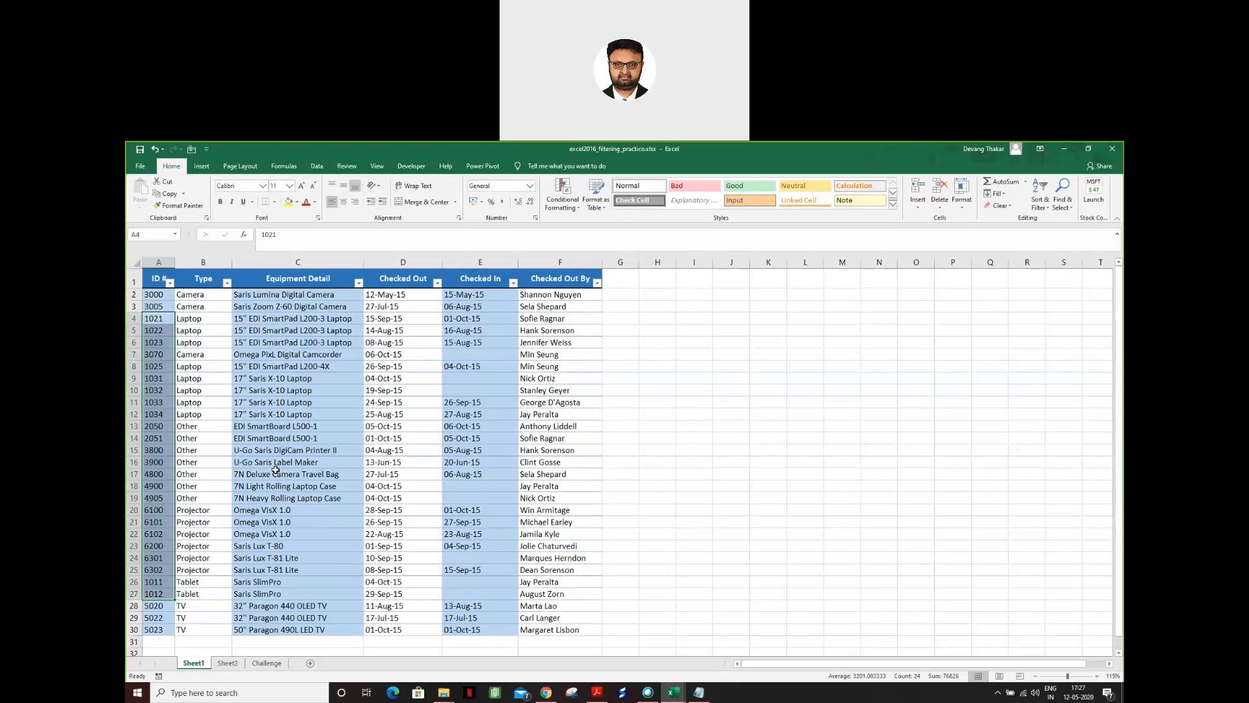
pyautogui.click(212, 415)
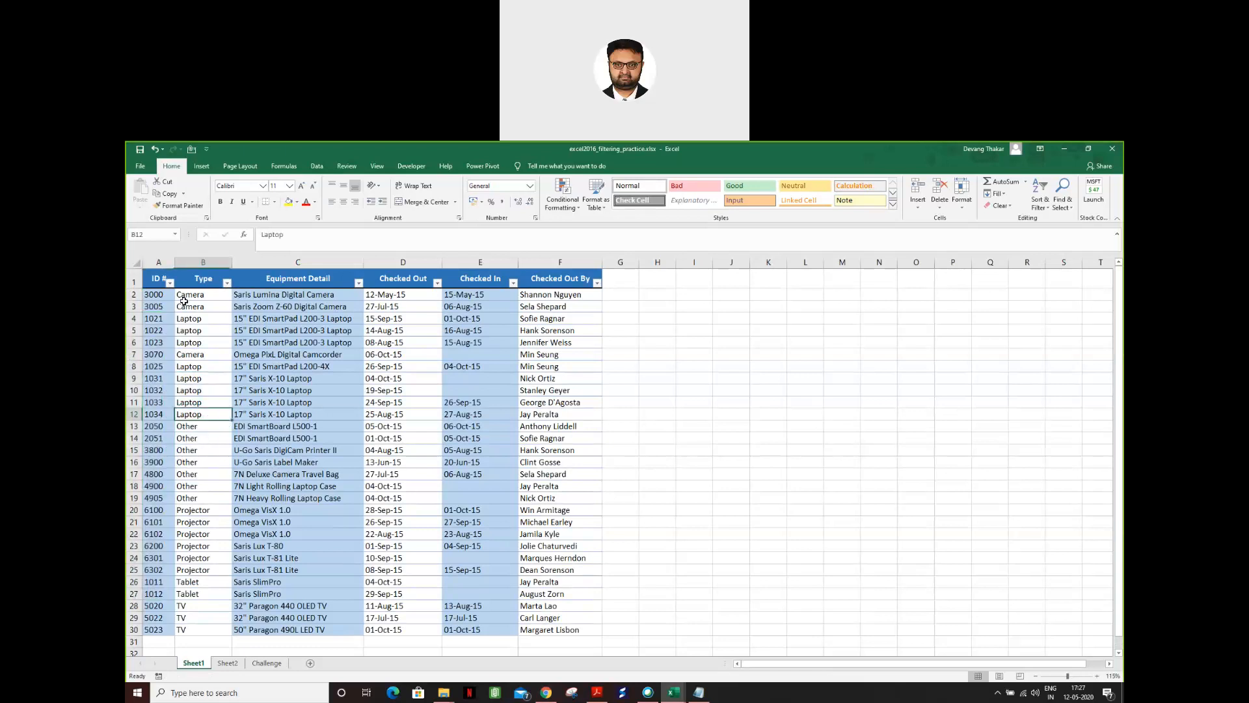
# - Reapply the Between number filter of 1000 to 2000 on the ID # column and highlight the filtered rows
pyautogui.click(159, 277)
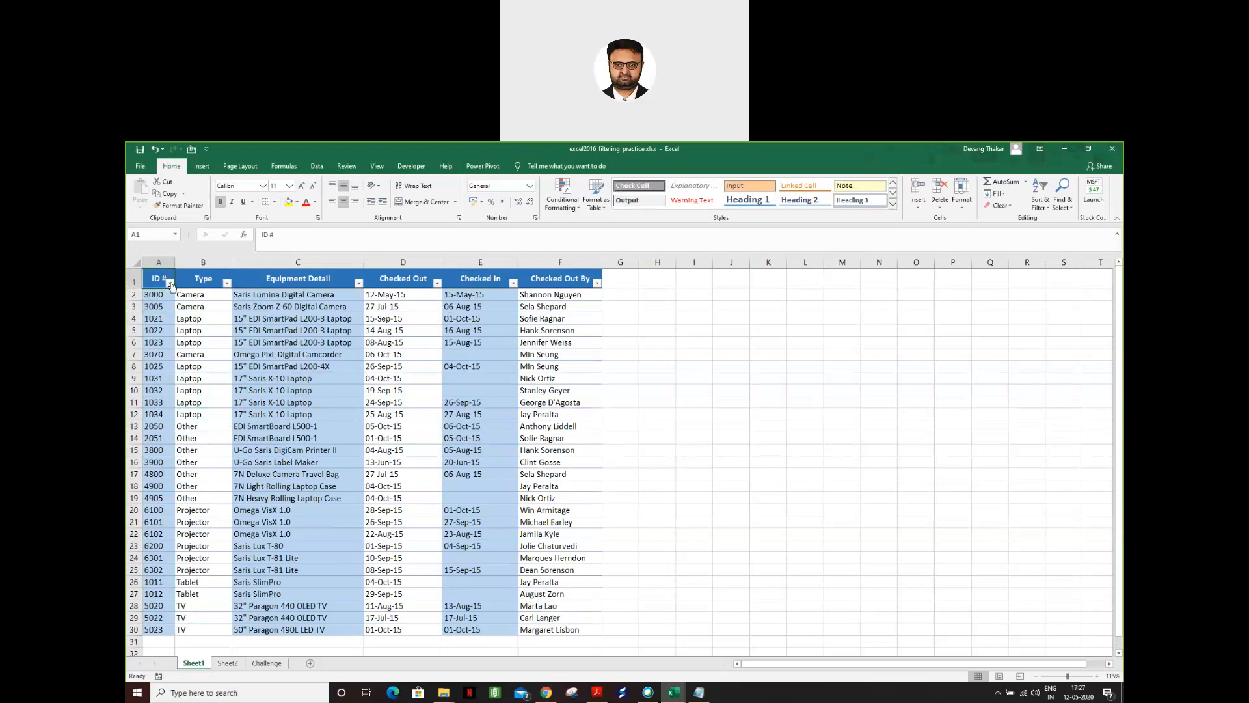
pyautogui.click(170, 282)
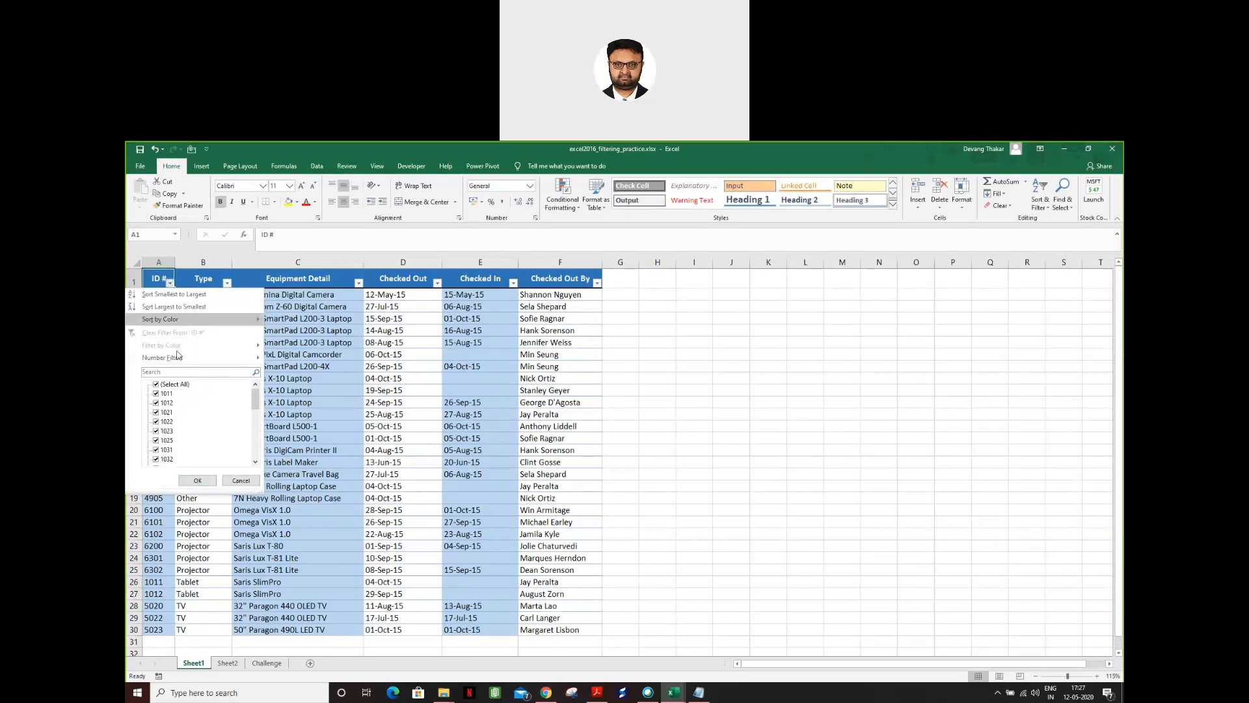
pyautogui.moveTo(206, 360)
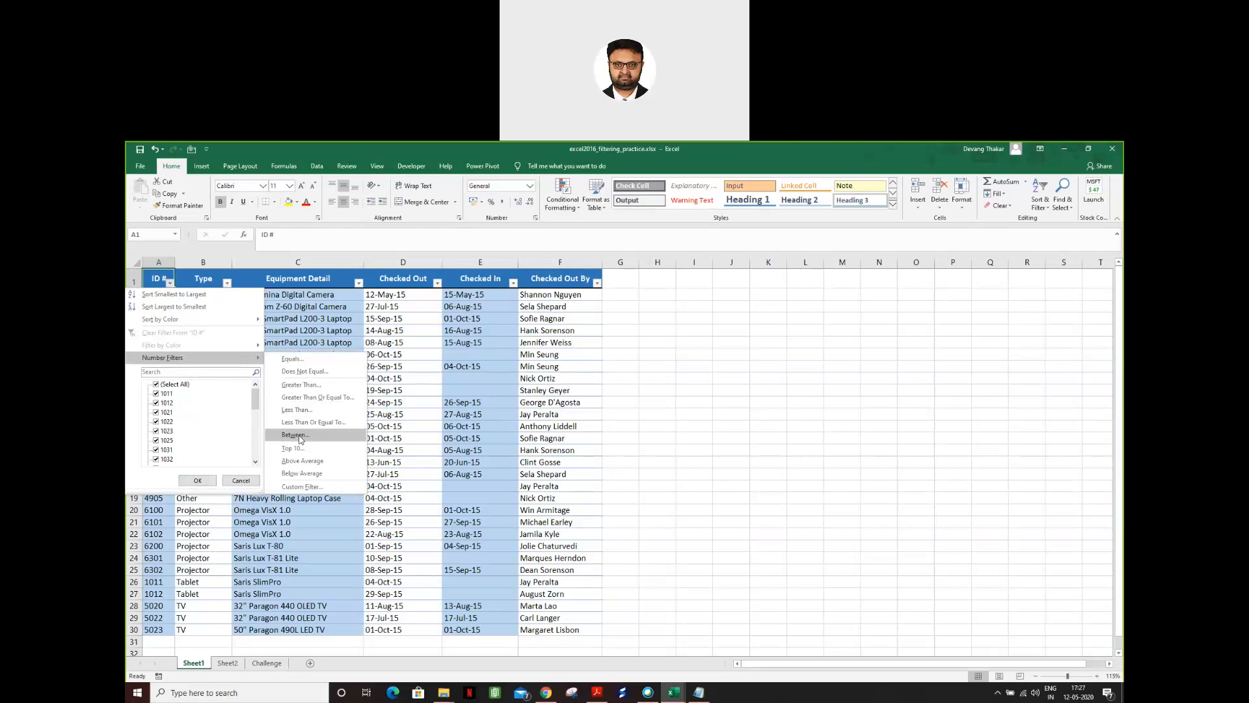
pyautogui.click(296, 435)
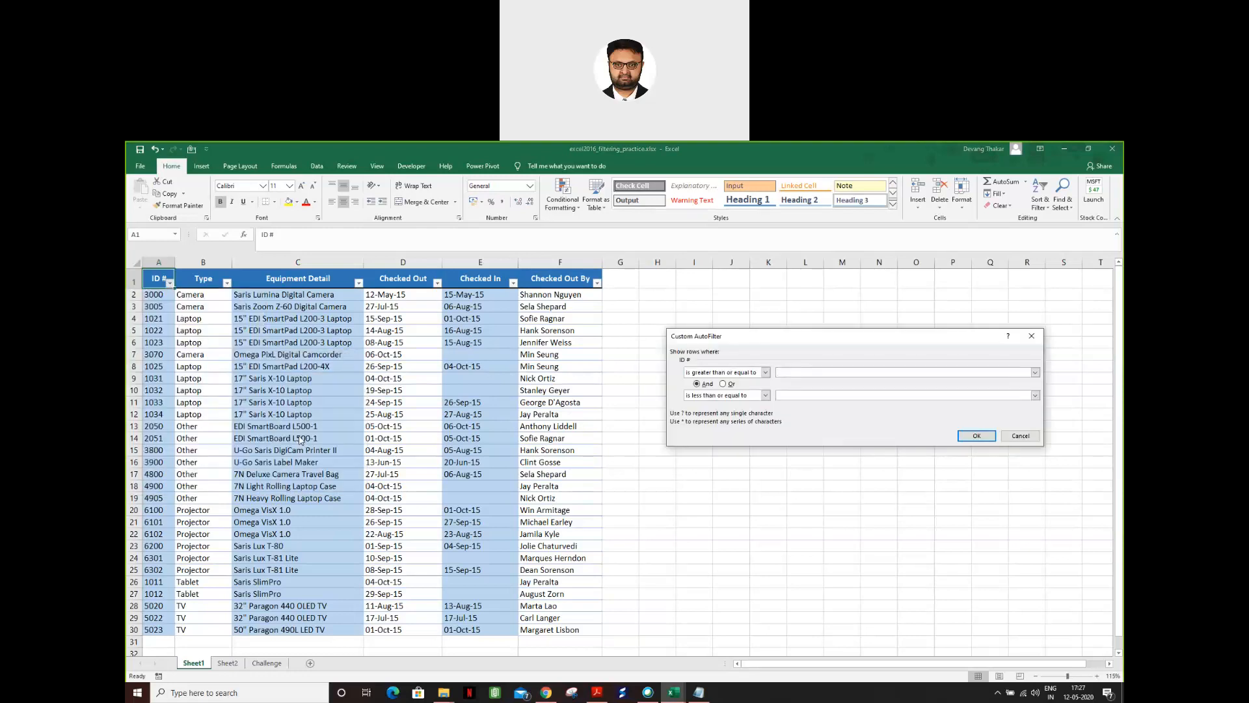
pyautogui.write('1000')
pyautogui.press('Tab')
pyautogui.press('Tab')
pyautogui.press('Tab')
pyautogui.write('20')
pyautogui.click(982, 436)
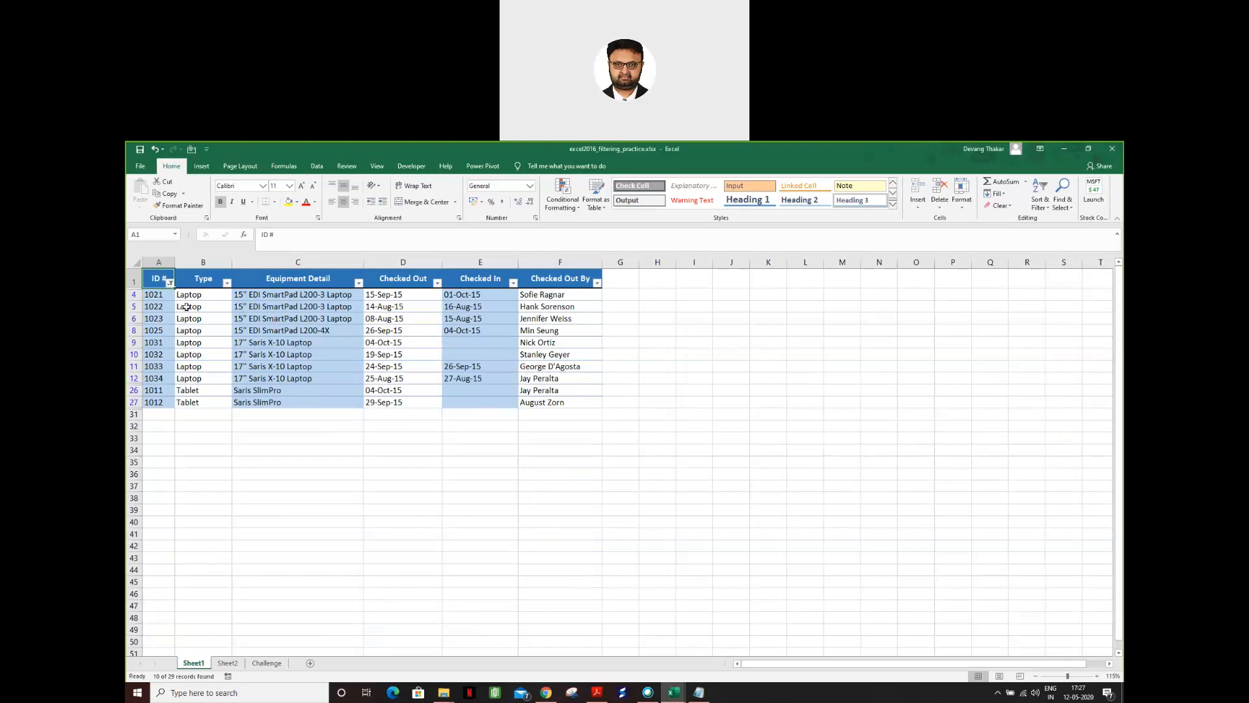
pyautogui.moveTo(148, 295); pyautogui.dragTo(522, 401)
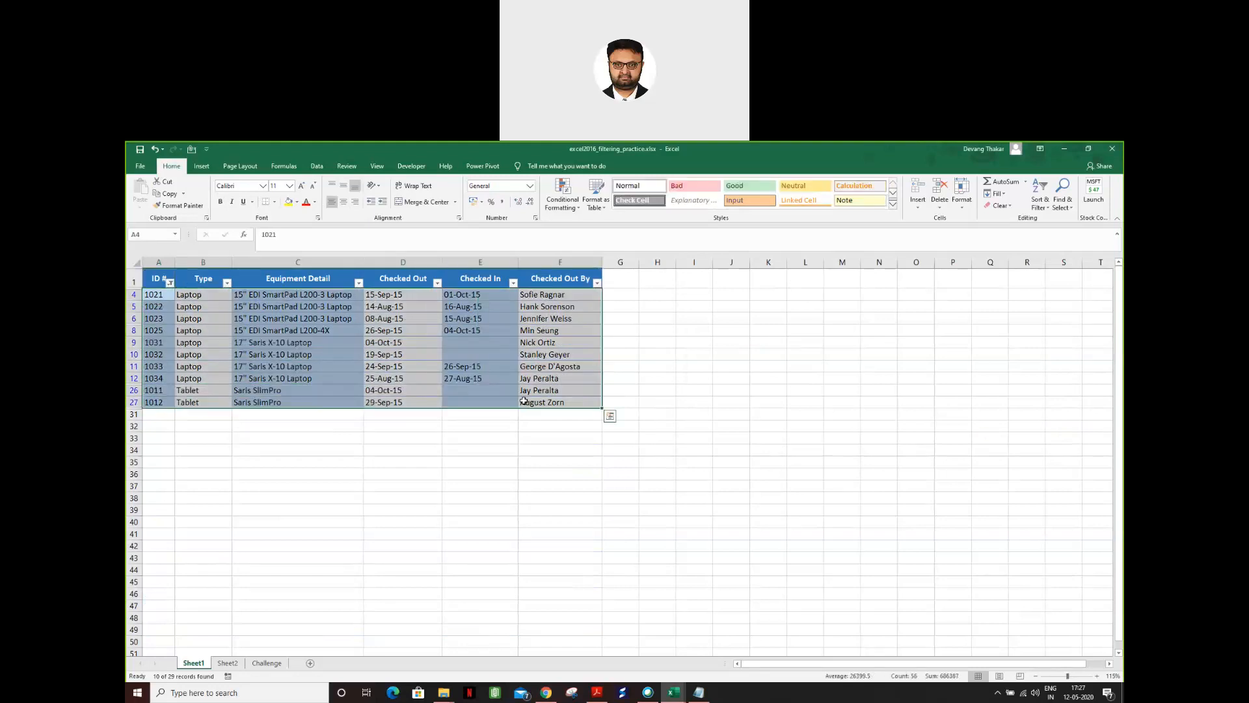
pyautogui.click(511, 399)
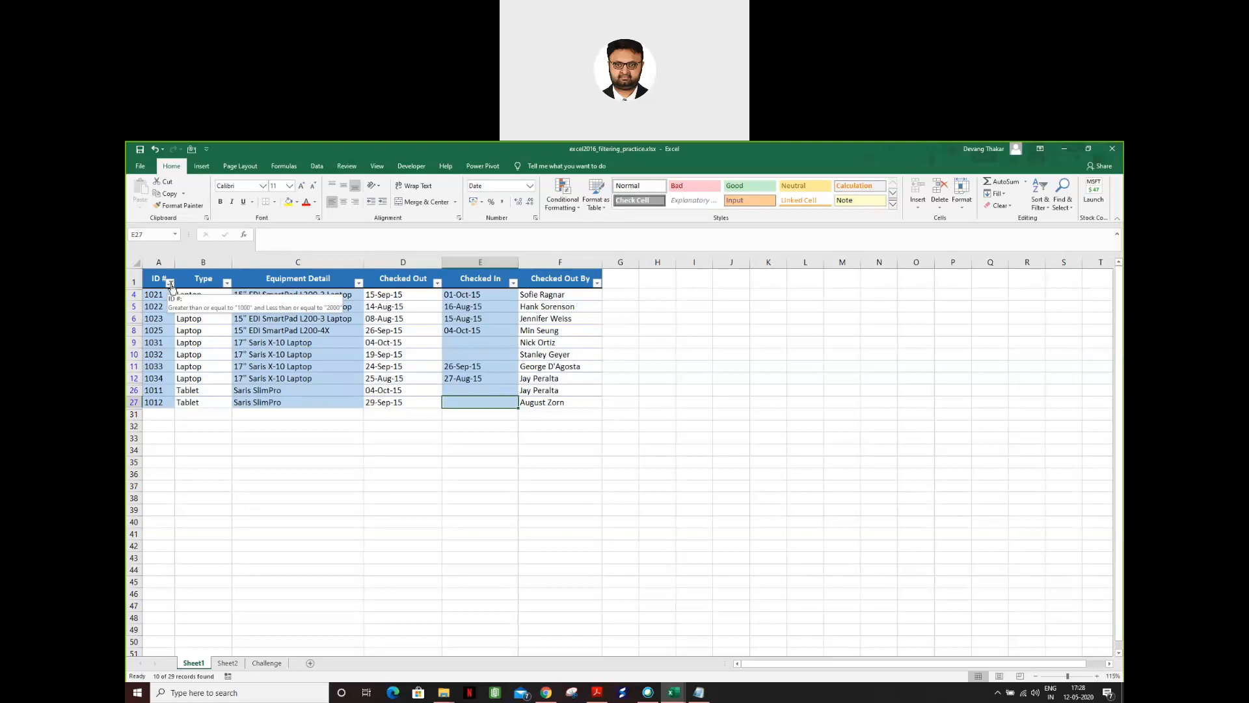
pyautogui.click(170, 283)
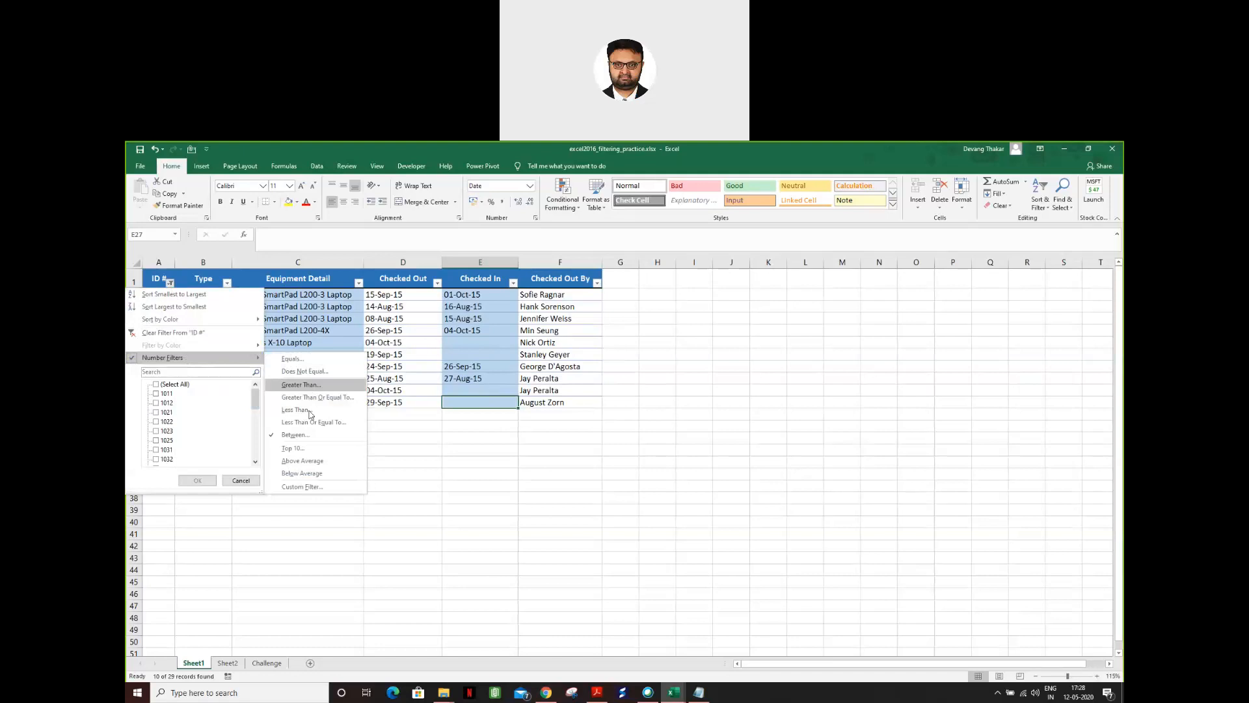
pyautogui.click(294, 434)
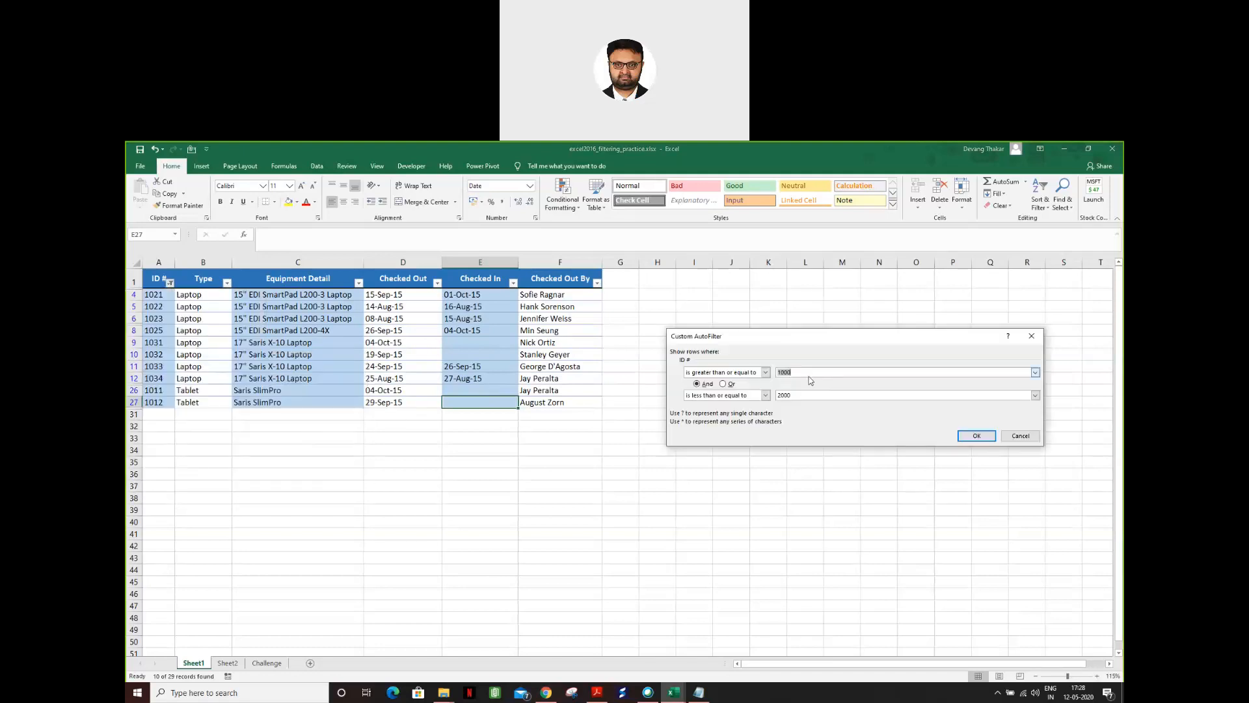
pyautogui.write('357')
pyautogui.doubleClick(811, 394)
pyautogui.write('359')
pyautogui.click(1018, 436)
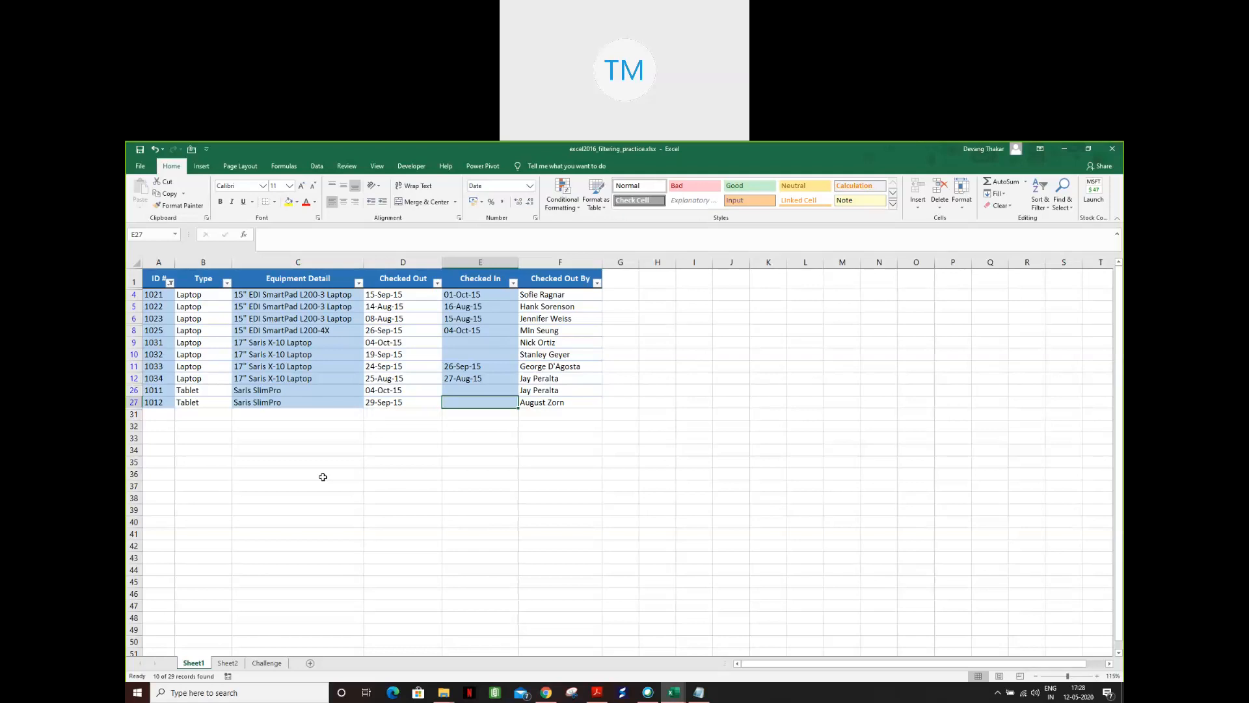
# - Clear the number filter from the ID # column and select the empty Checked In cell E7
pyautogui.click(171, 284)
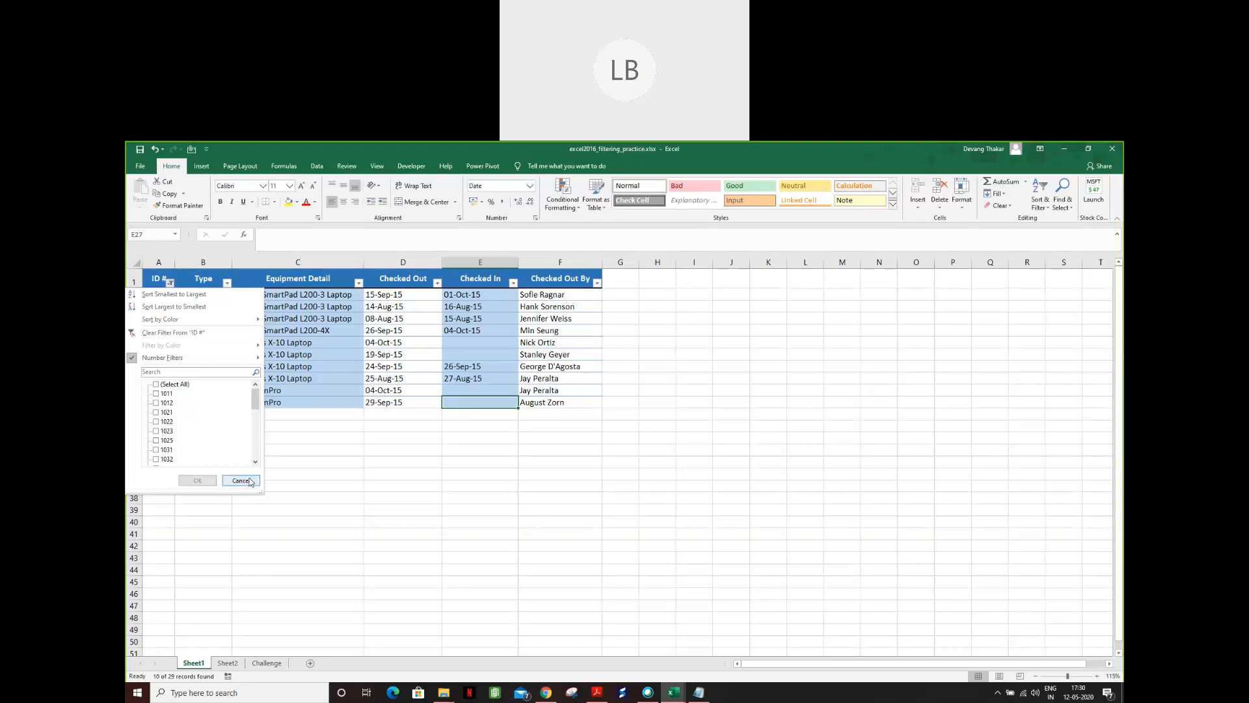
pyautogui.click(185, 333)
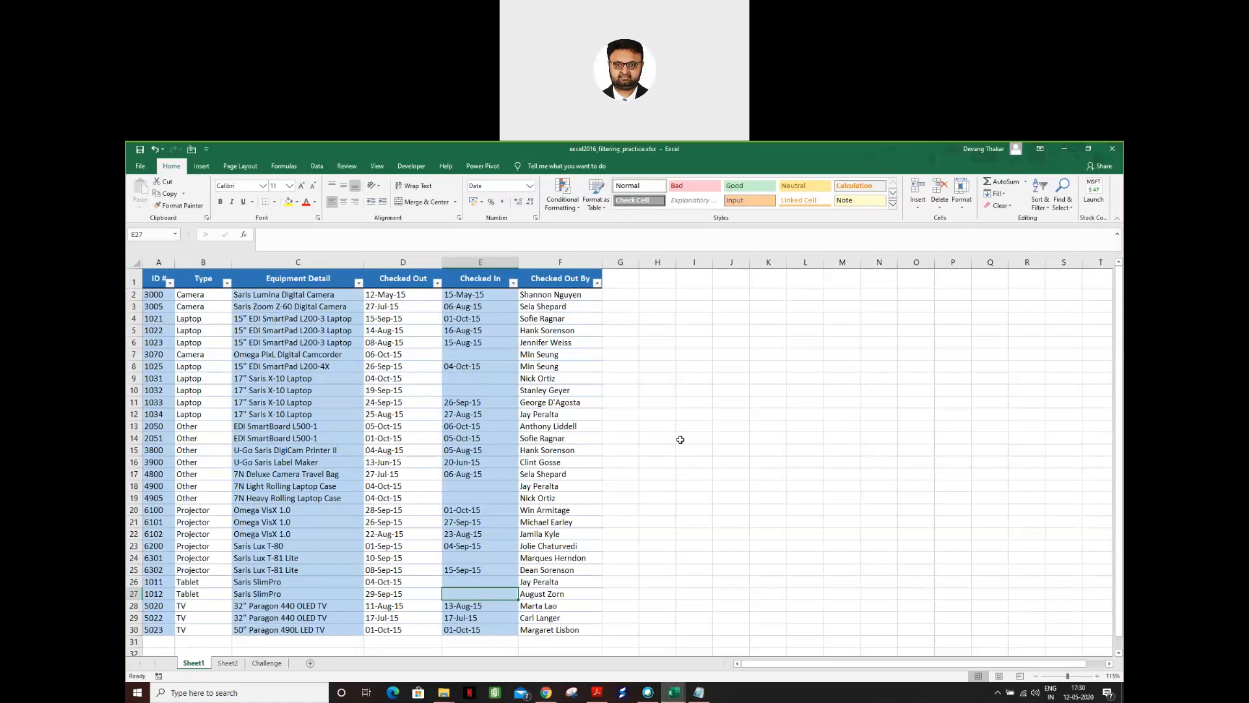
pyautogui.click(502, 354)
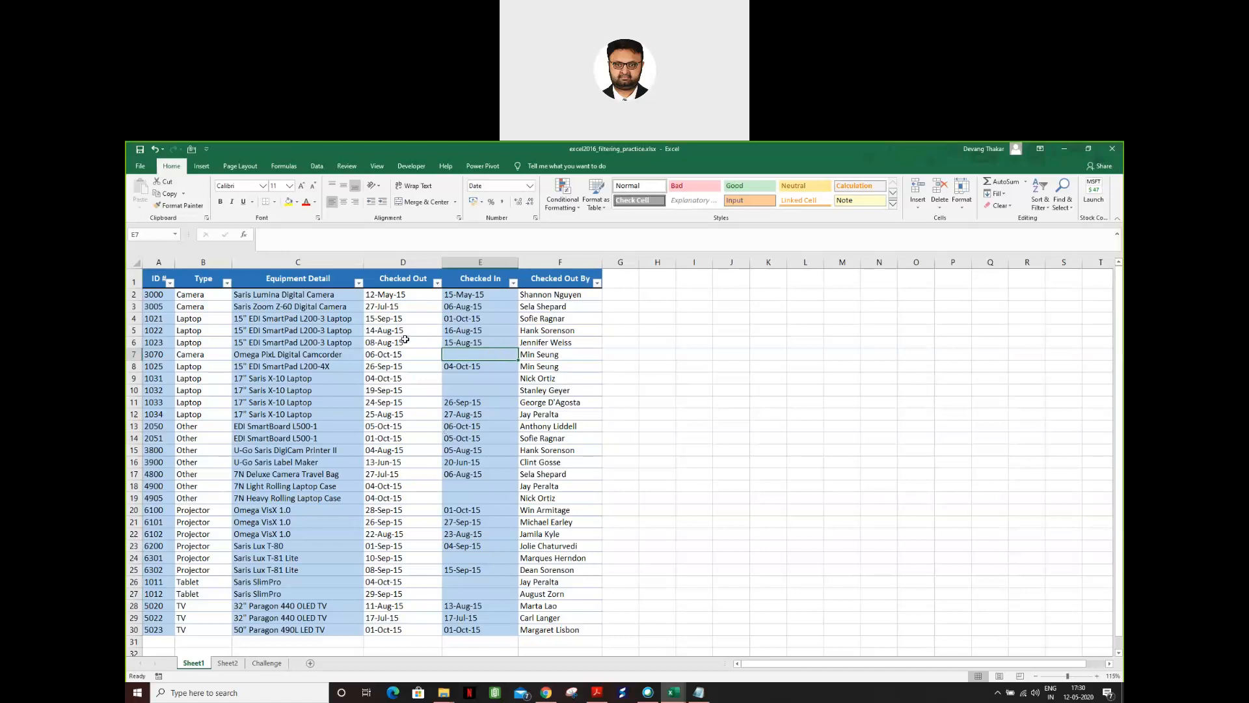
# - Highlight the dates in the Checked Out column from D2 to D30 and select the column's header
pyautogui.click(400, 298)
pyautogui.moveTo(402, 310); pyautogui.dragTo(408, 629)
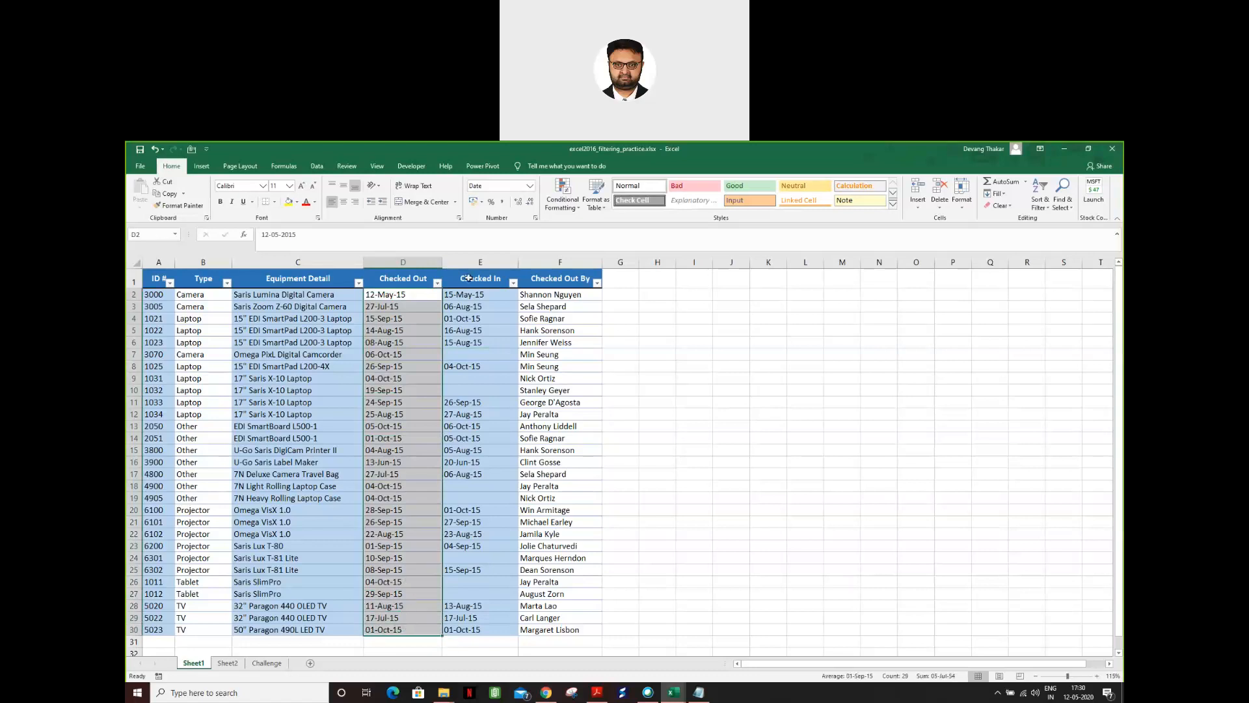
pyautogui.click(427, 280)
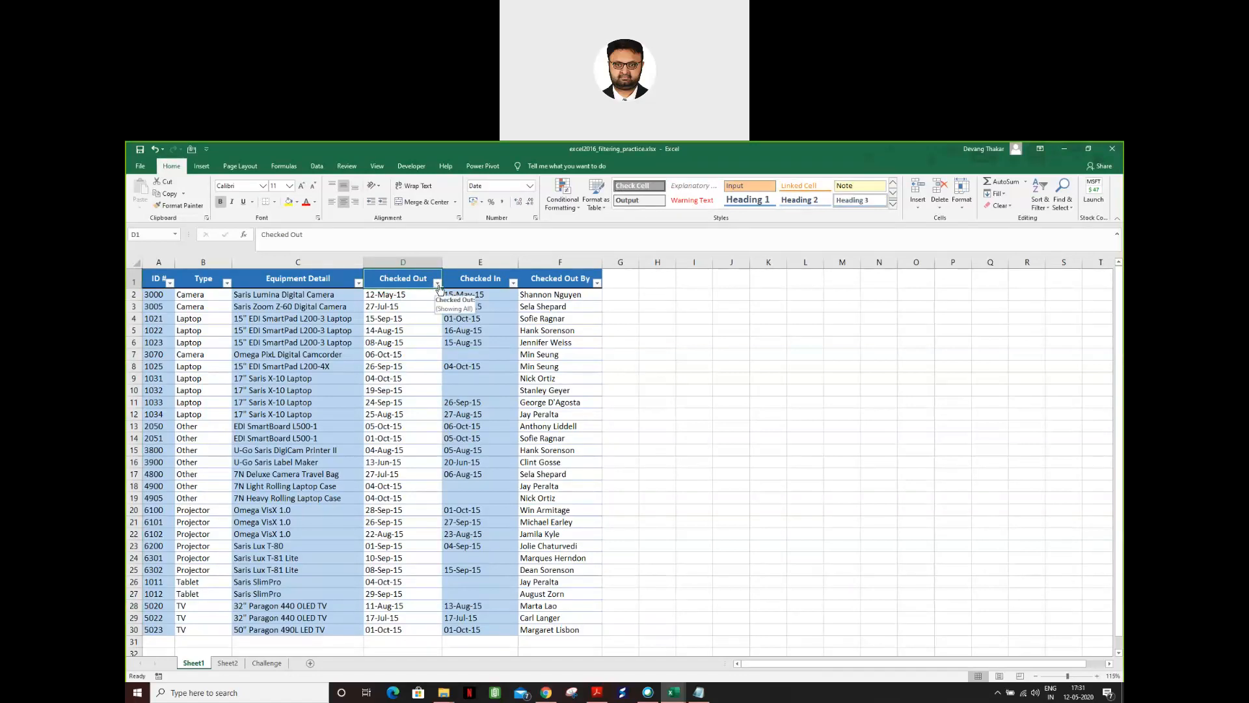
# - Review the date filter options and filter the Checked Out column to only 13 June 2015
pyautogui.click(437, 282)
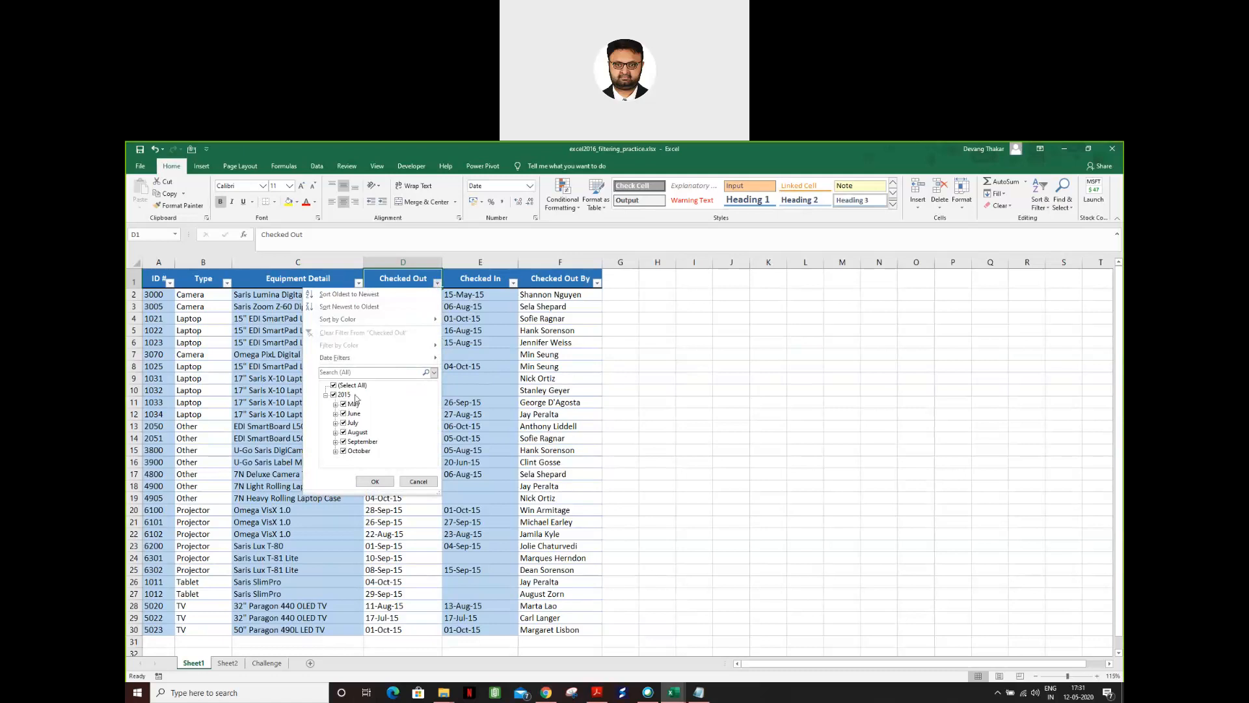
pyautogui.moveTo(363, 361)
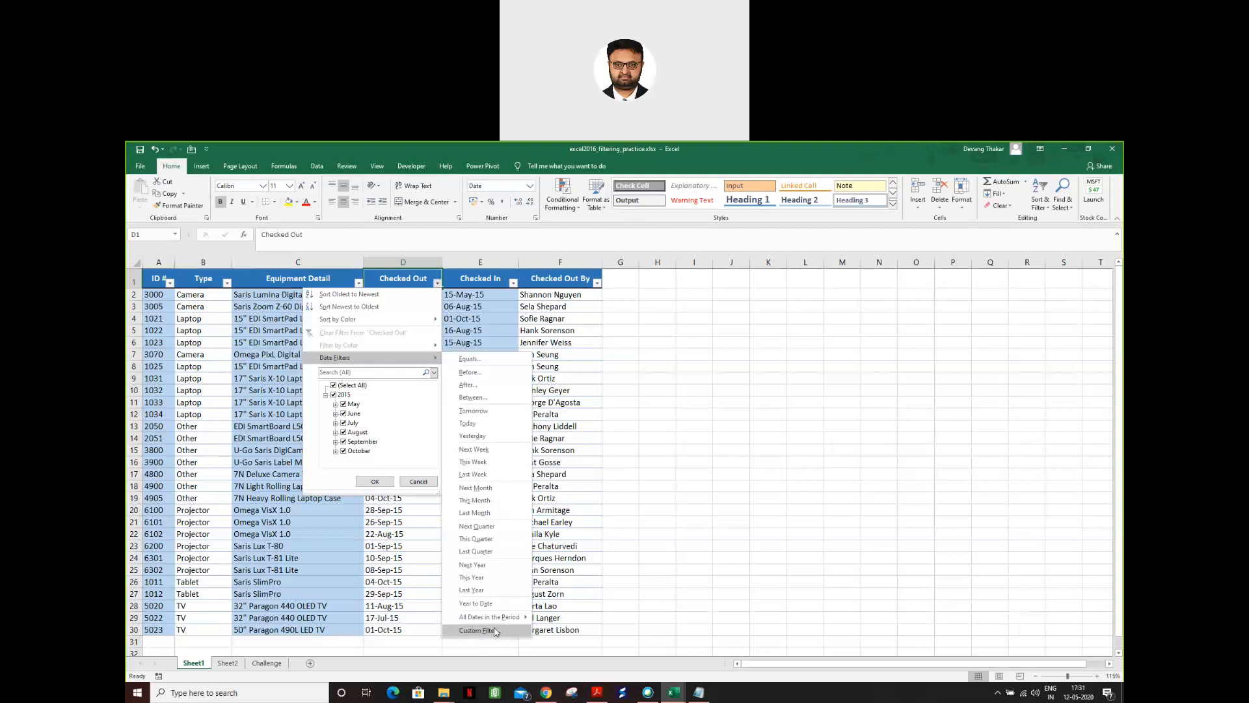
pyautogui.click(335, 414)
pyautogui.click(333, 385)
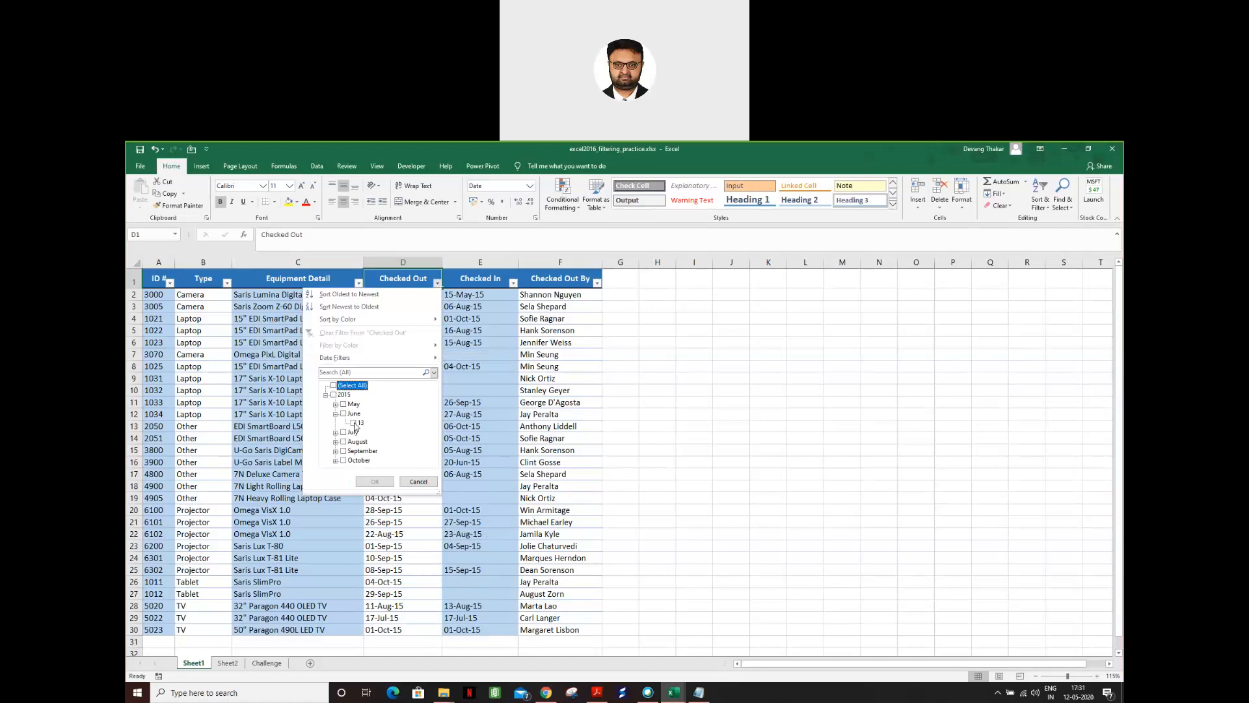
pyautogui.click(353, 424)
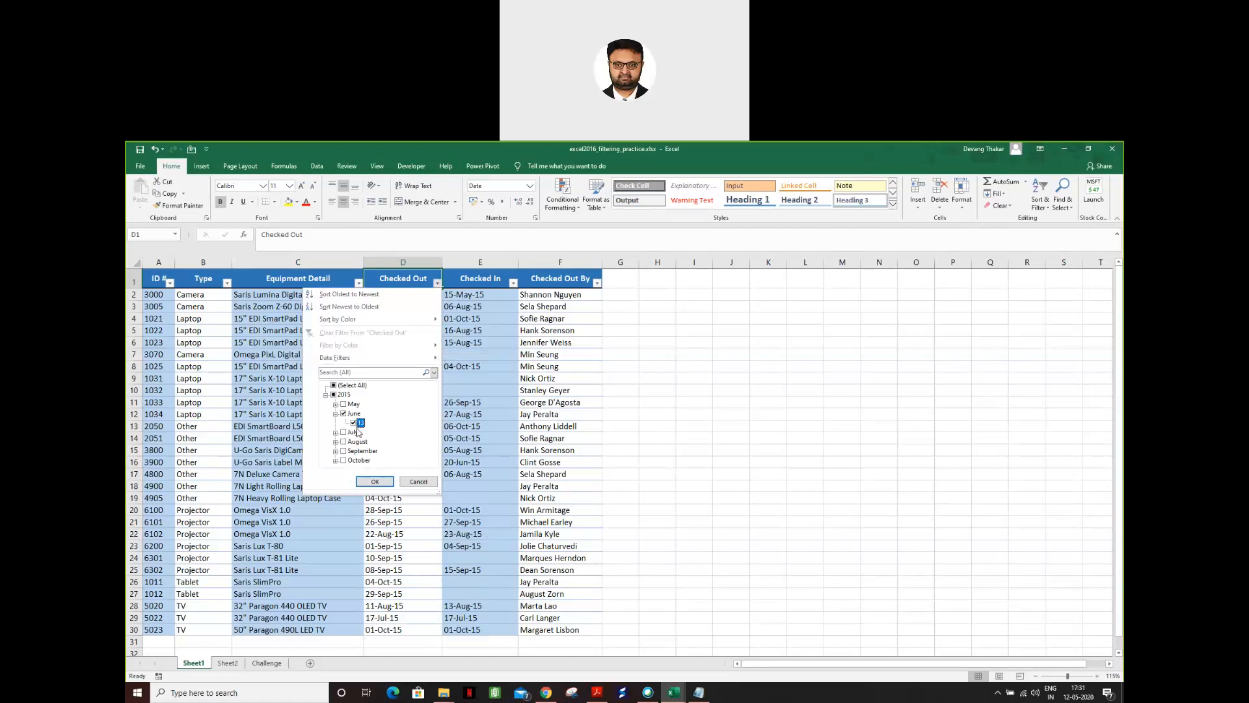
pyautogui.click(375, 482)
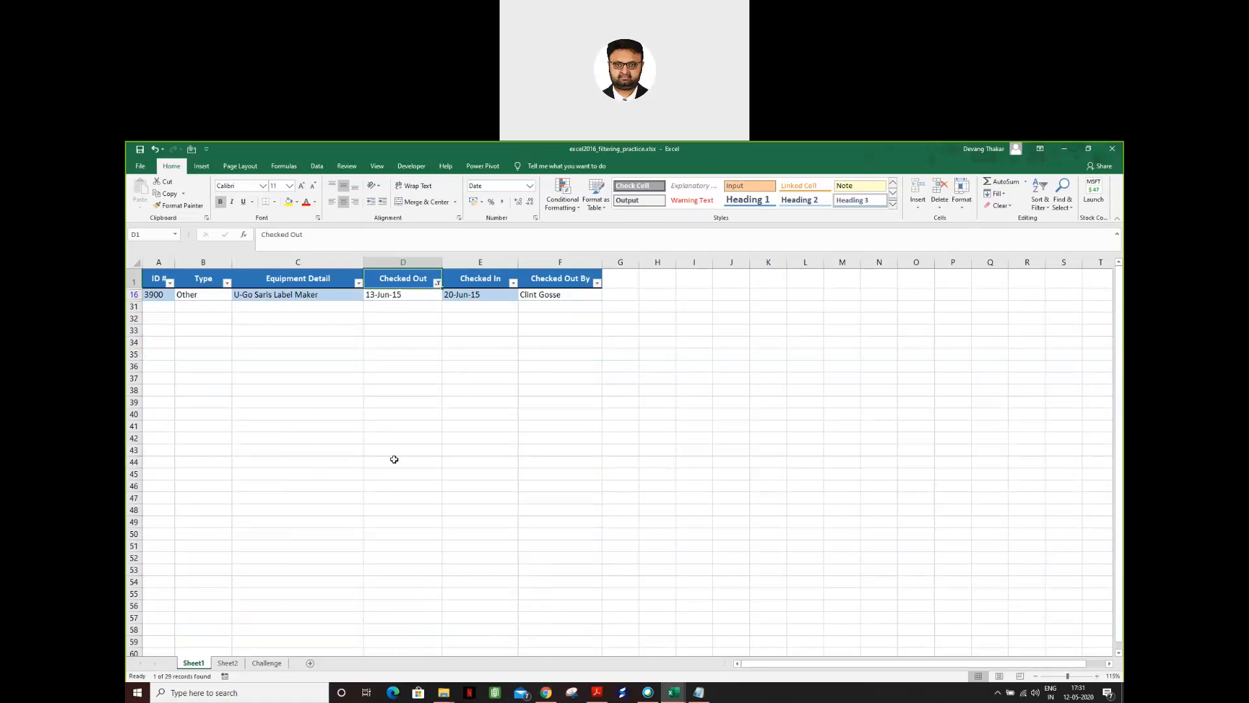
# - Clear the date filter from the Checked Out column
pyautogui.click(438, 283)
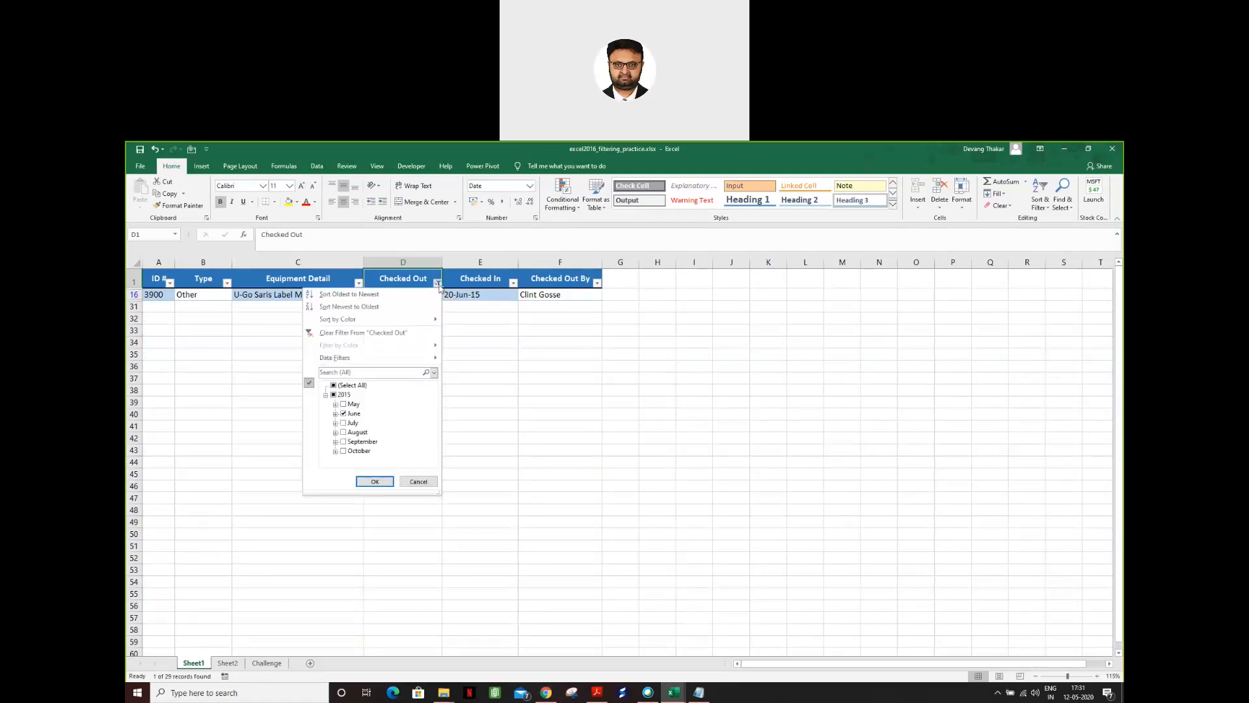
pyautogui.click(399, 333)
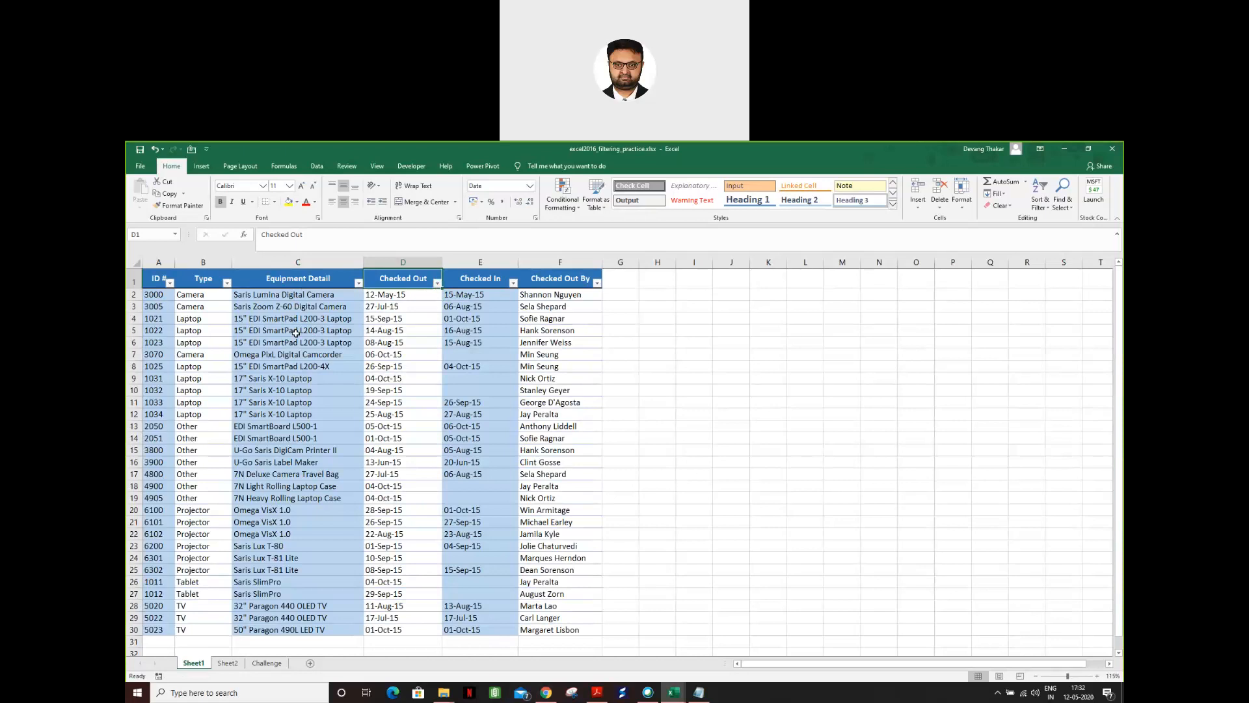
# - Enlarge the Checked Out By filter list and filter the column to only the first person listed
pyautogui.click(588, 281)
pyautogui.click(596, 283)
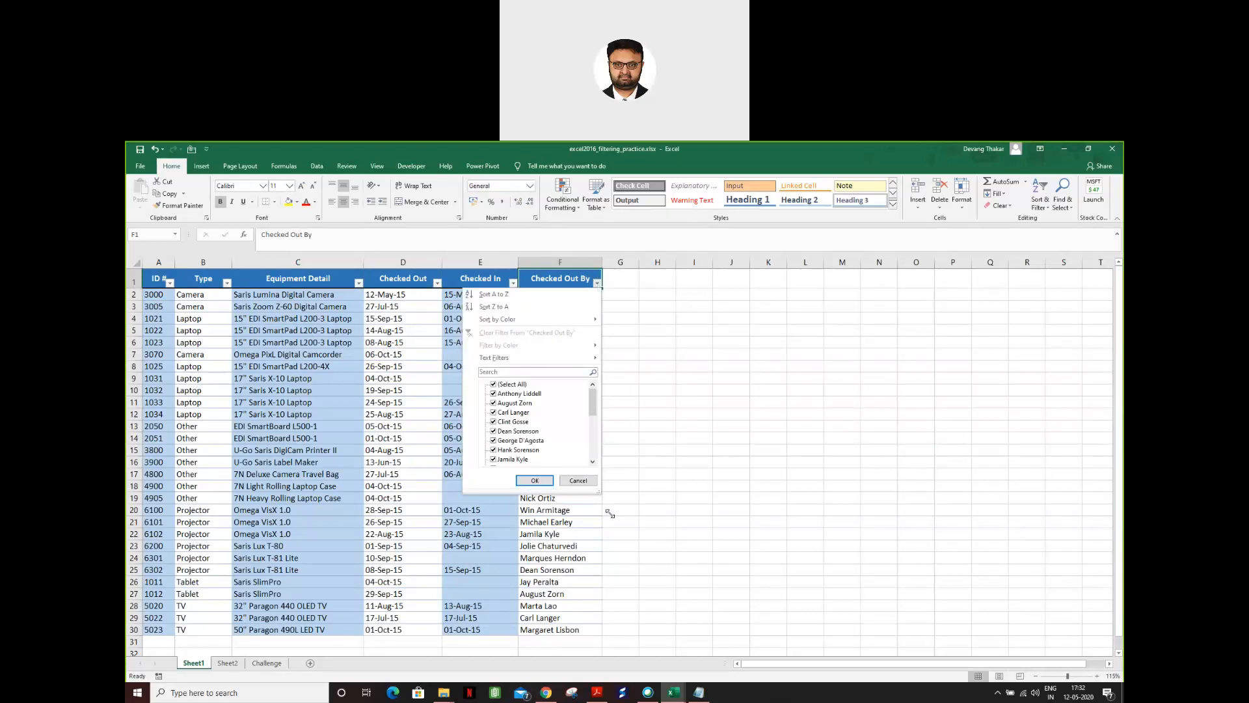
pyautogui.moveTo(654, 589); pyautogui.dragTo(657, 623)
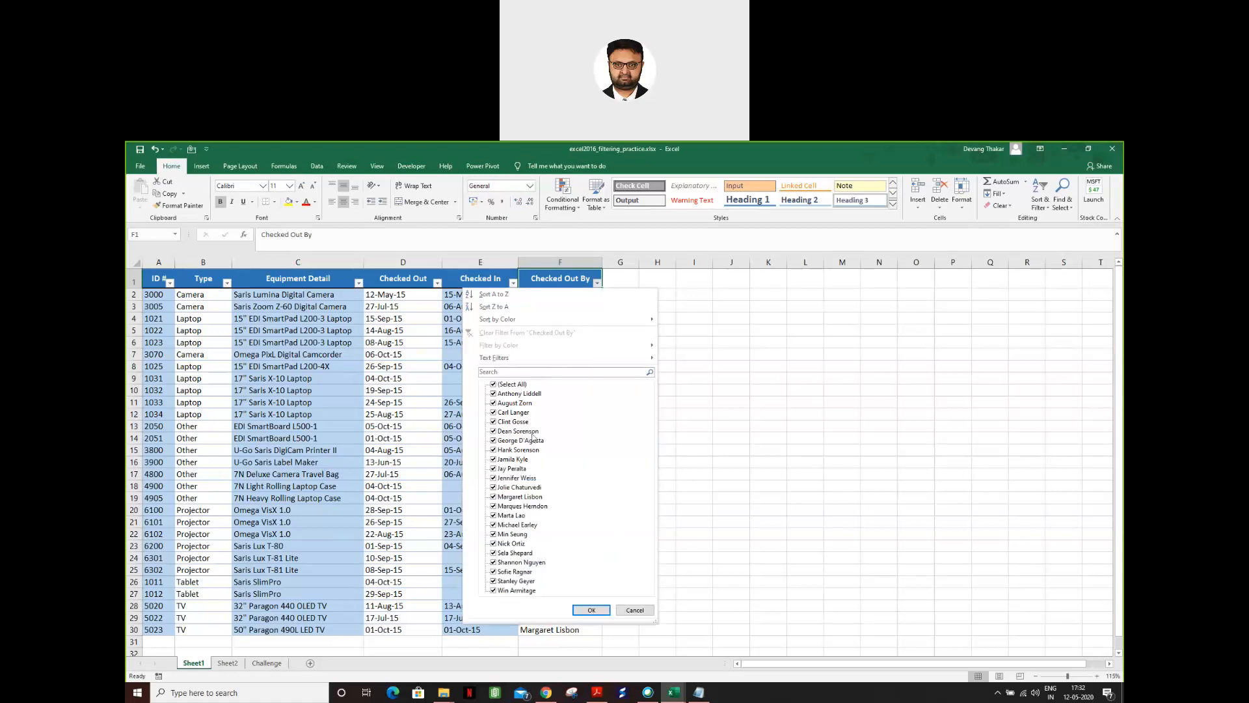
pyautogui.click(493, 383)
pyautogui.click(493, 393)
pyautogui.click(493, 393)
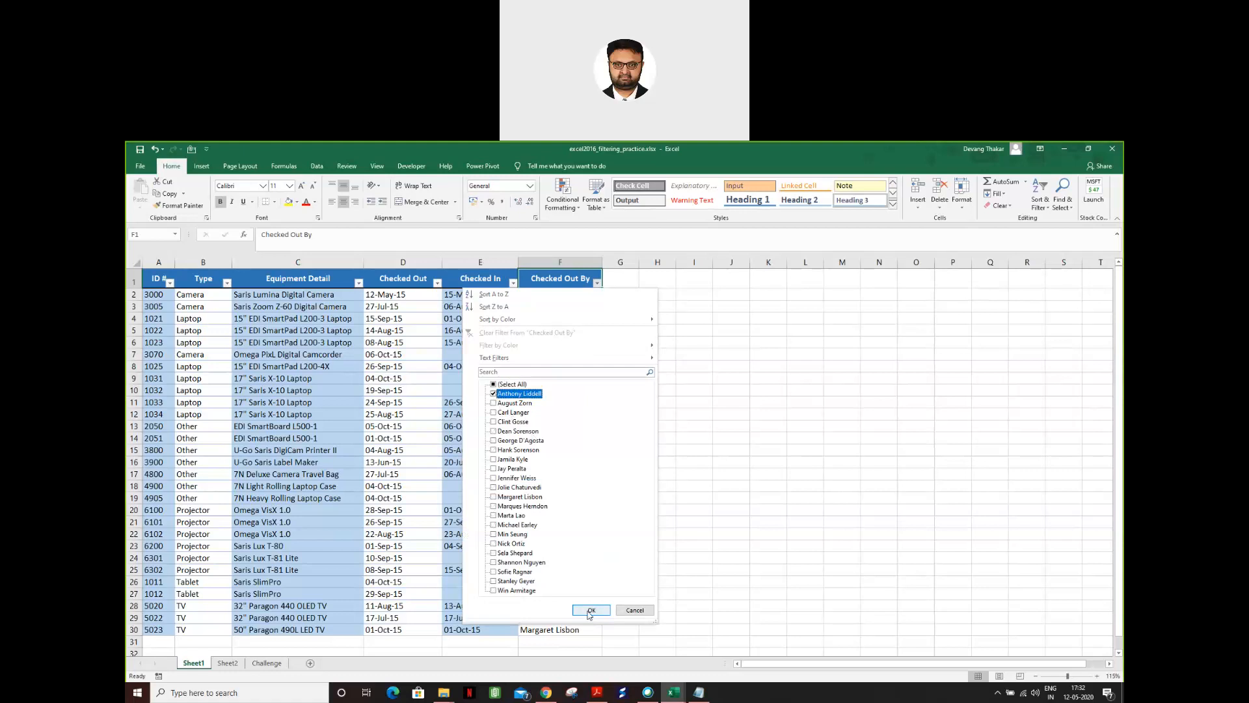
pyautogui.click(590, 610)
# - Highlight the type and equipment detail of the filtered checkout record
pyautogui.click(203, 296)
pyautogui.moveTo(311, 286); pyautogui.dragTo(246, 296)
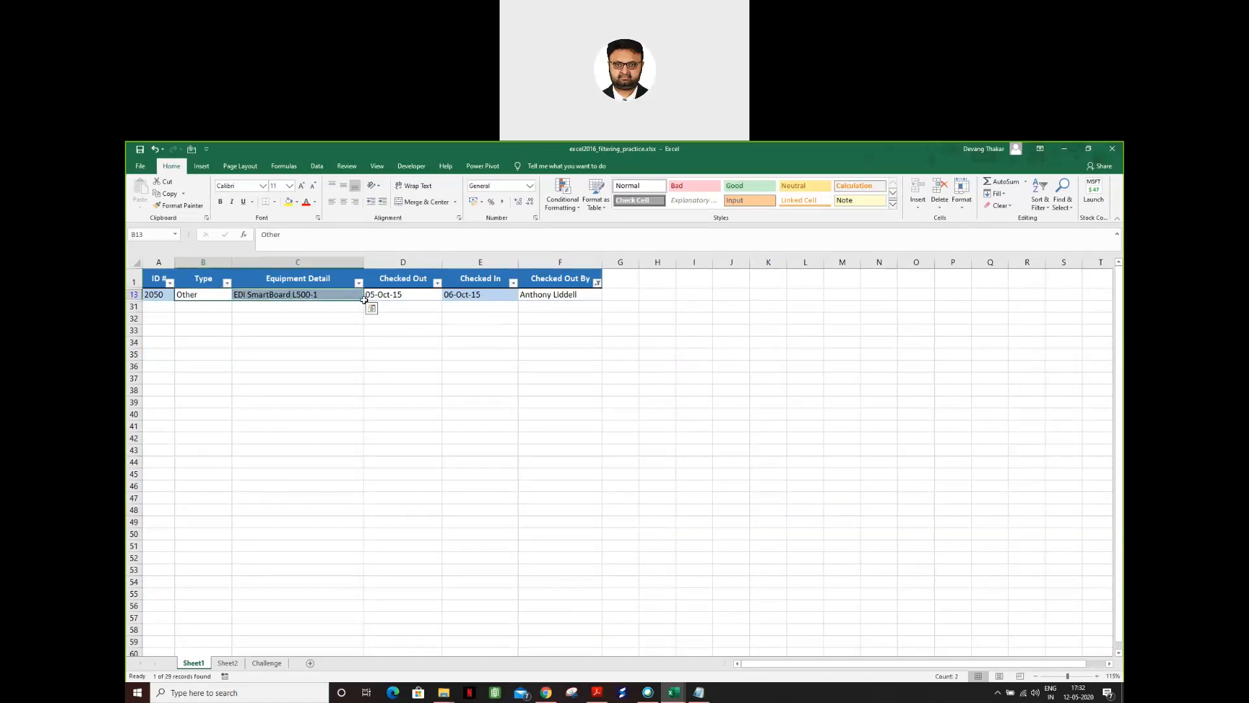
pyautogui.click(294, 295)
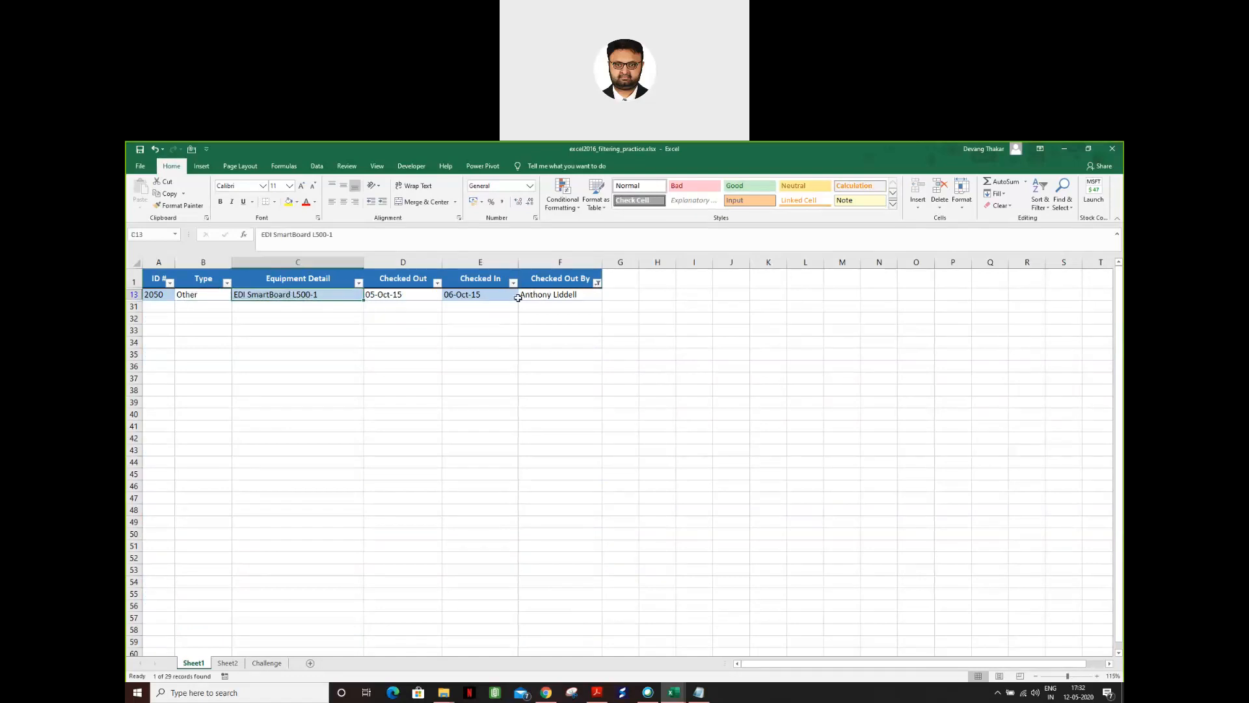
# - Change the Checked Out By filter to show only the two people who share a surname, fifth and seventh in the list
pyautogui.click(597, 284)
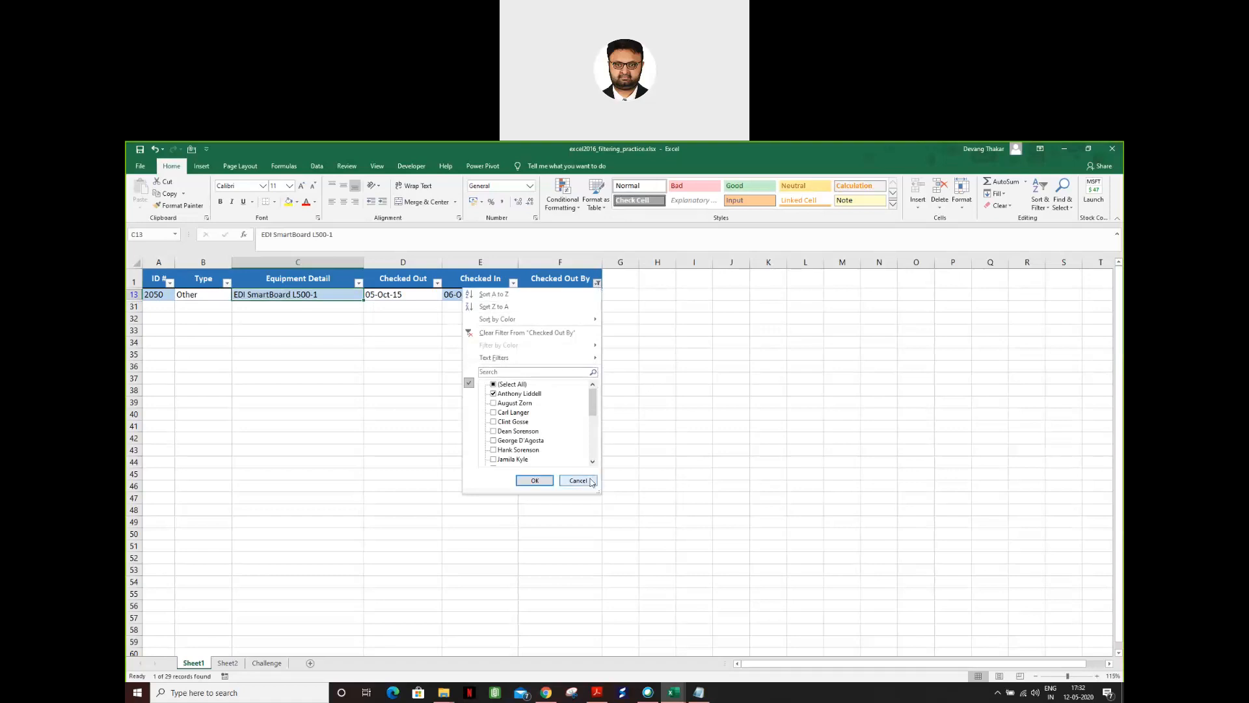
pyautogui.click(578, 480)
pyautogui.click(597, 284)
pyautogui.click(493, 395)
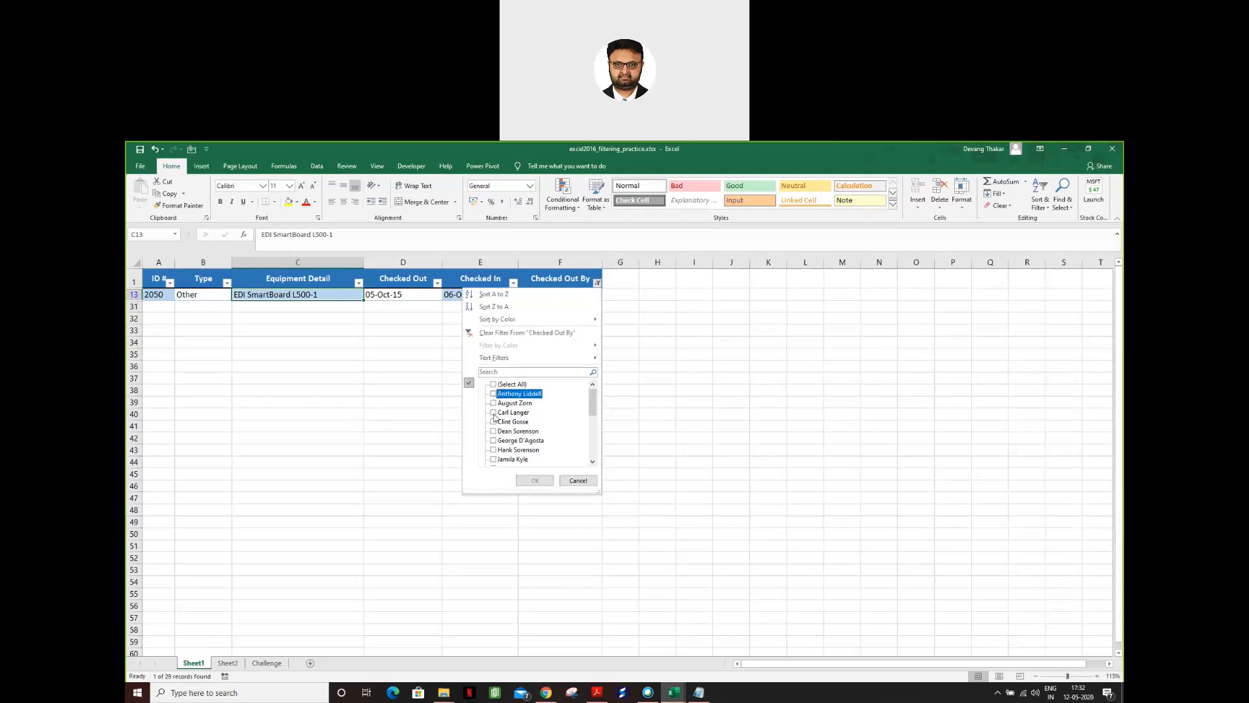
pyautogui.click(494, 449)
pyautogui.click(493, 431)
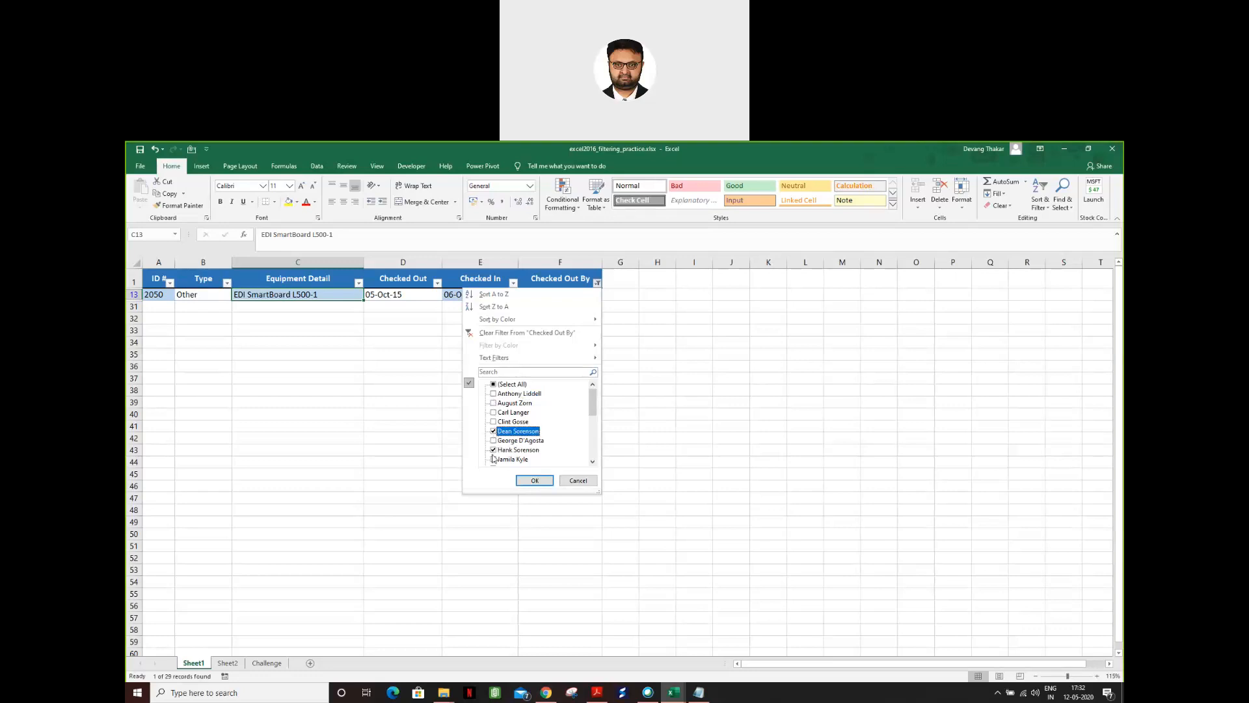
pyautogui.click(534, 480)
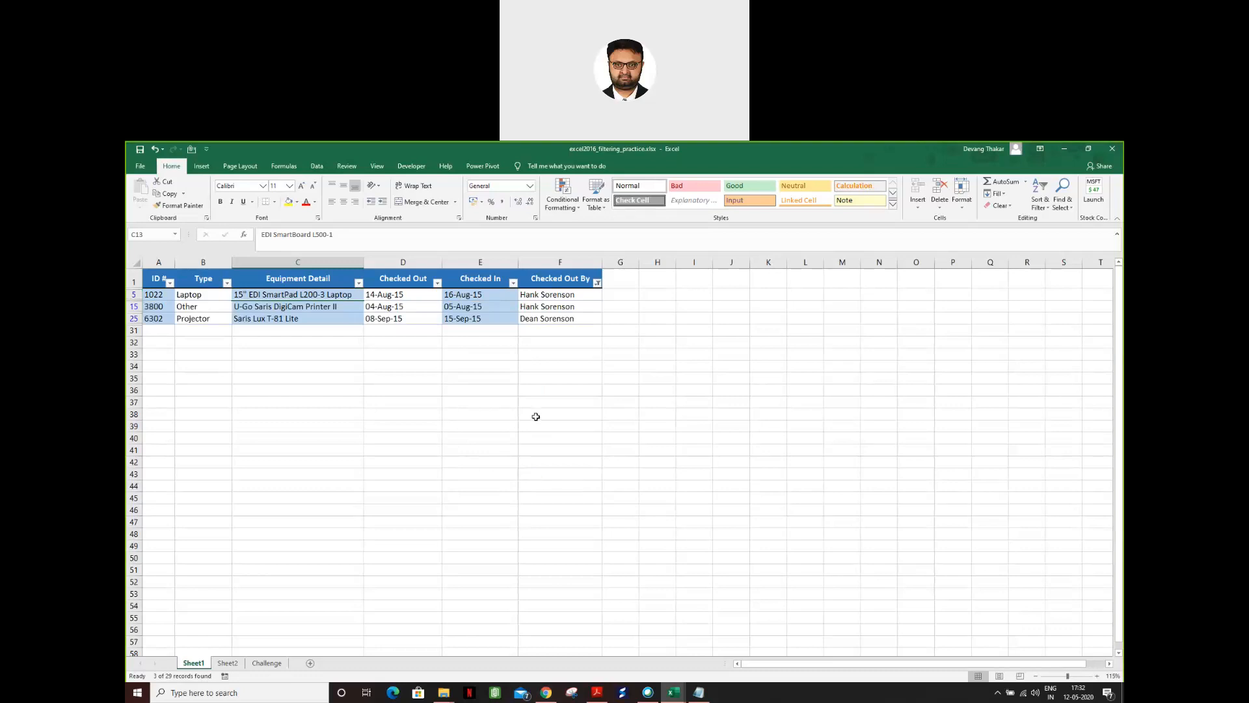
# - Clear the Checked Out By filter and filter the column to the third and tenth people in the list
pyautogui.click(596, 282)
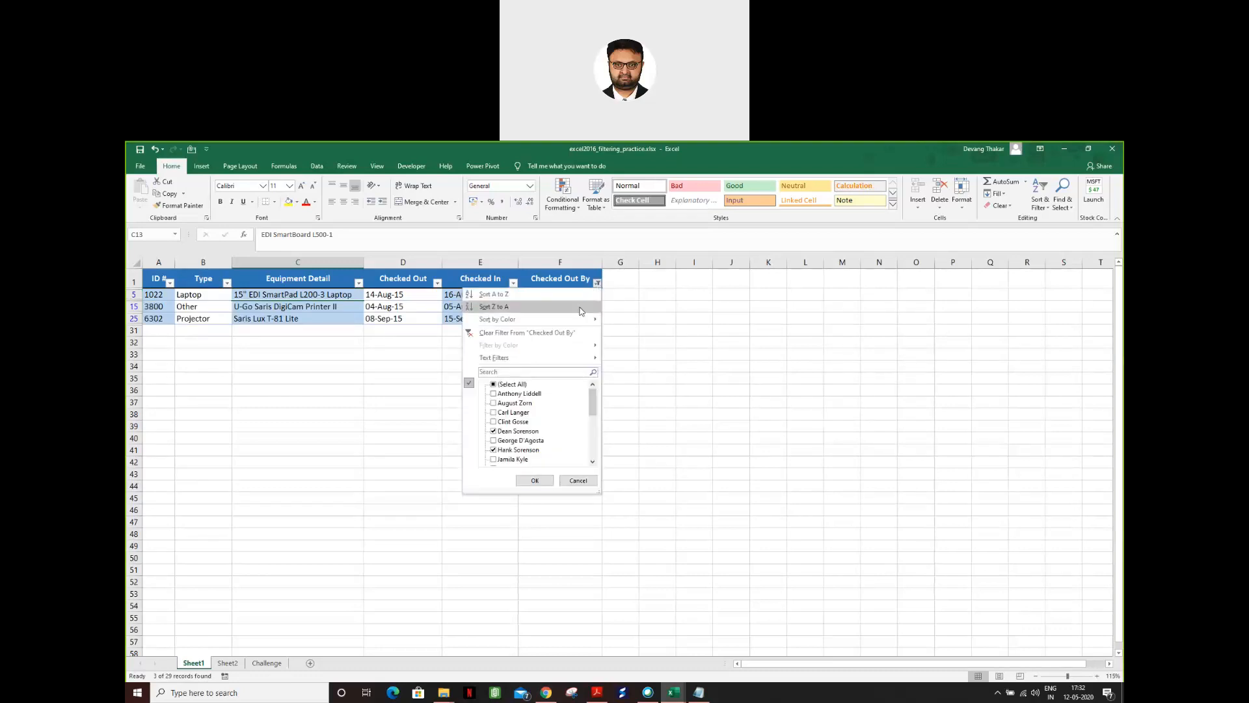
pyautogui.click(545, 334)
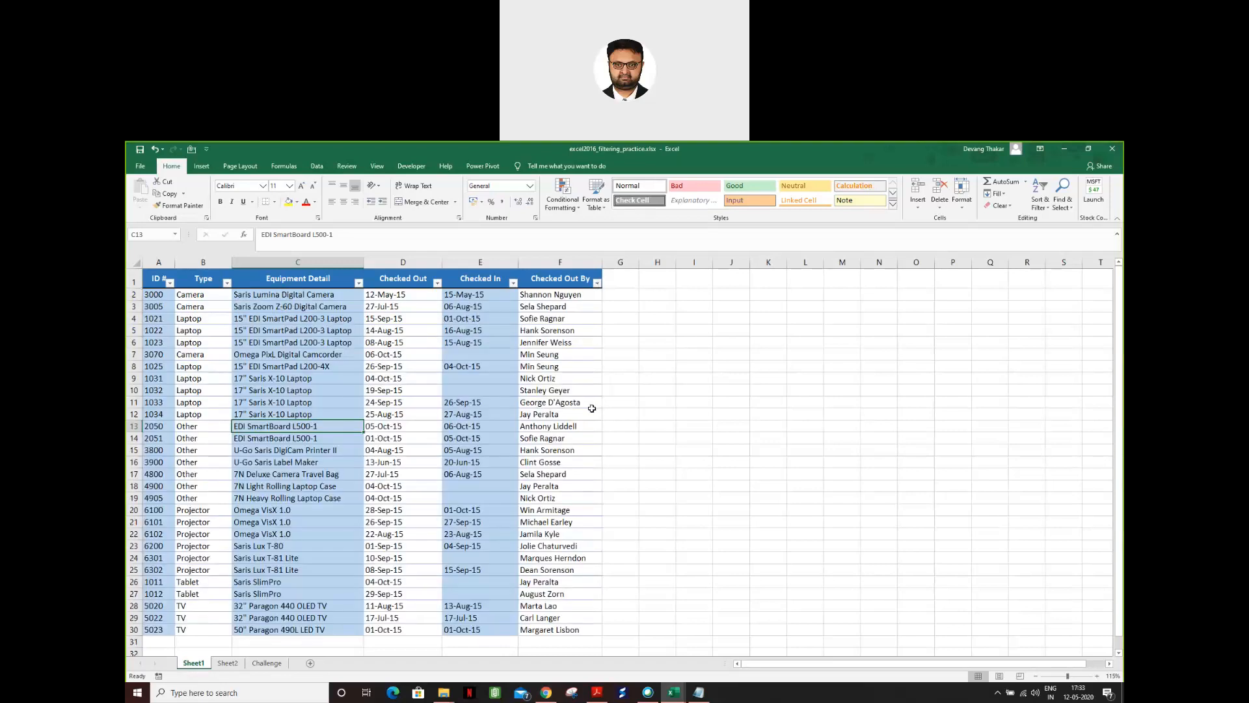
pyautogui.click(596, 283)
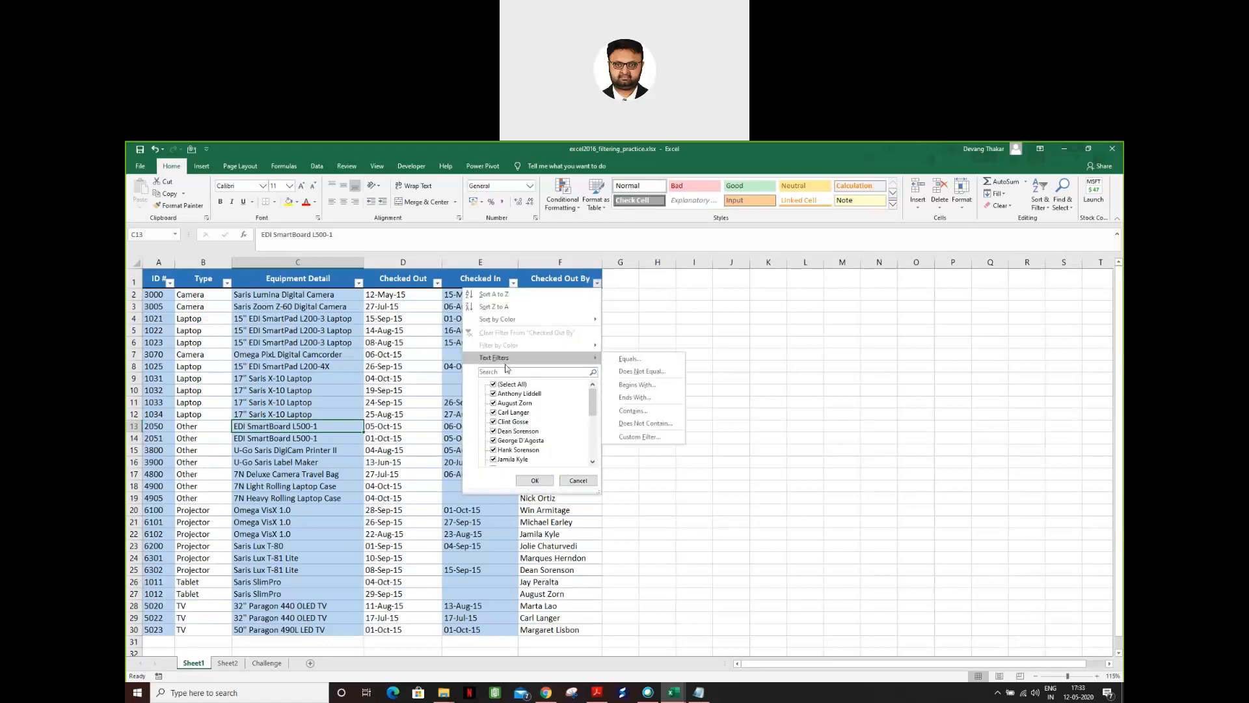
pyautogui.click(493, 384)
pyautogui.click(493, 412)
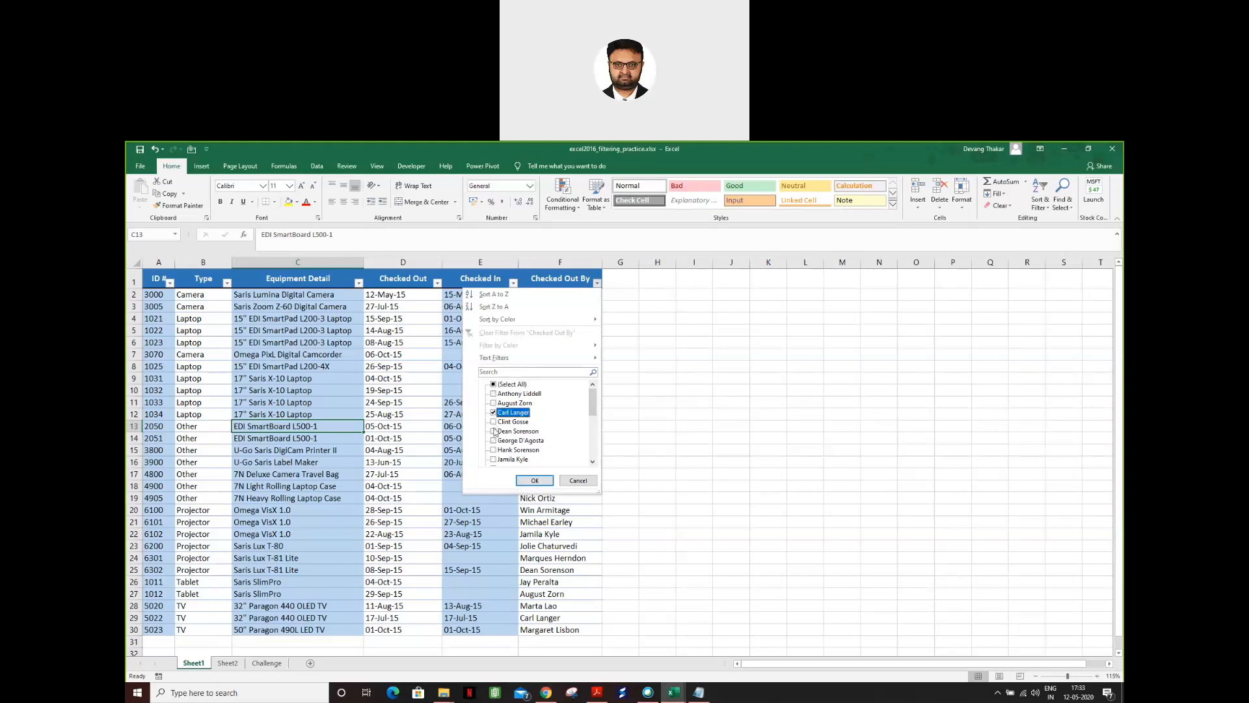
pyautogui.scroll(-1, 501, 452)
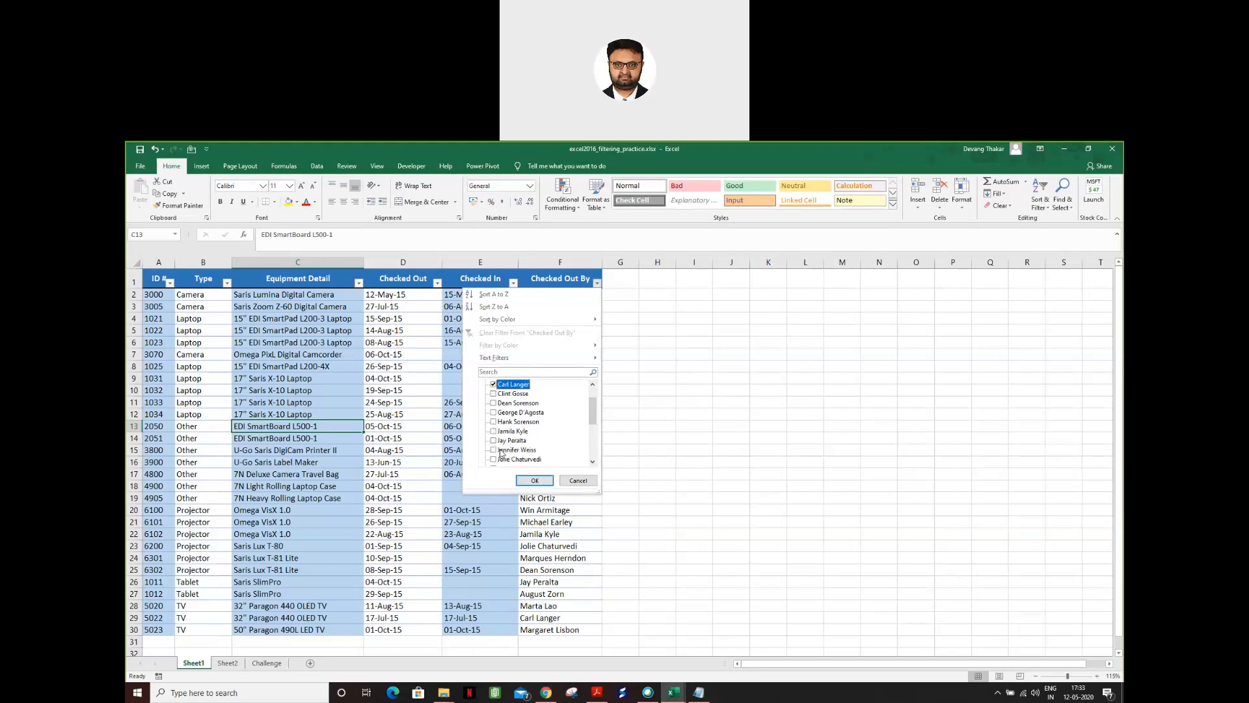
pyautogui.click(493, 450)
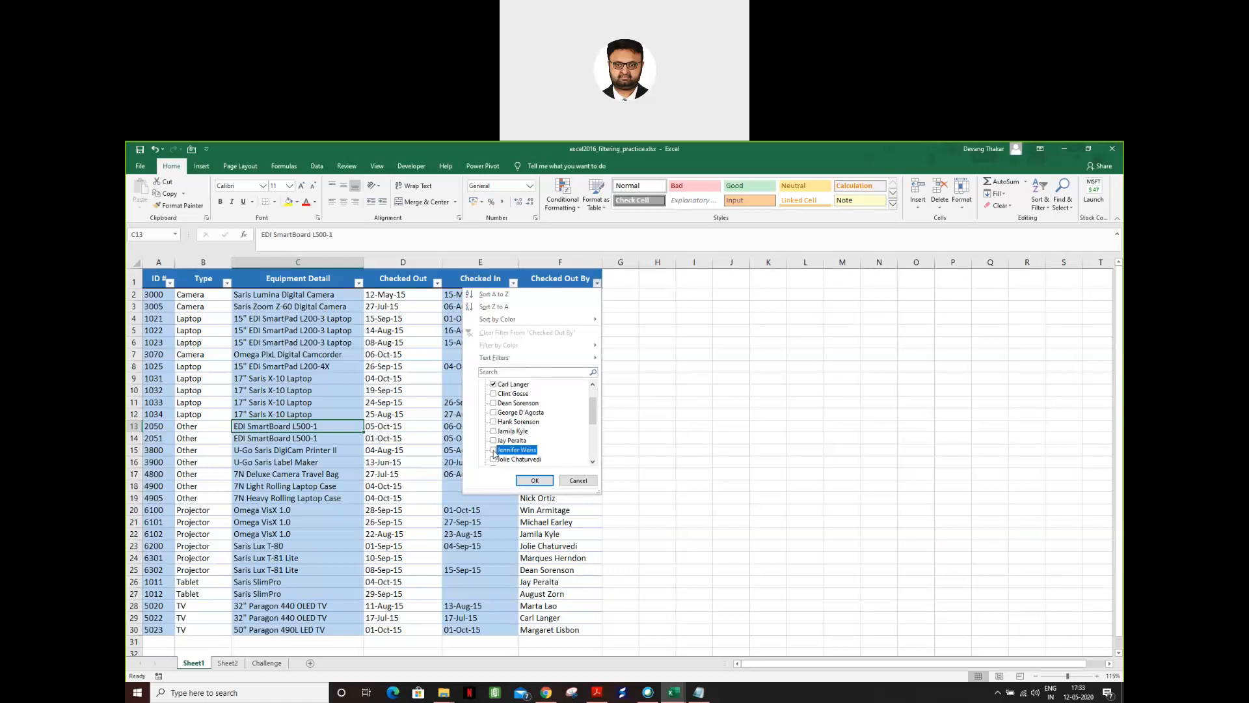
pyautogui.click(532, 481)
# - Highlight the filtered rows and point out the Equipment Detail, ID # and Checked Out headers
pyautogui.moveTo(158, 295); pyautogui.dragTo(559, 305)
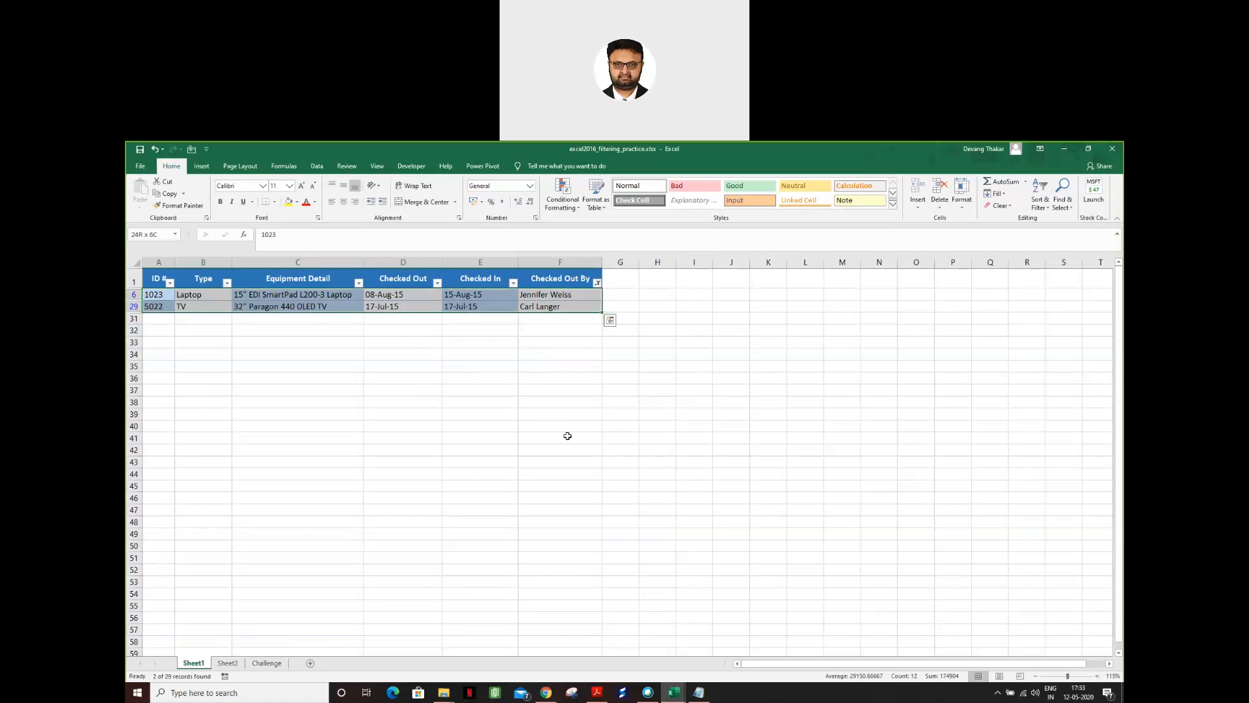
pyautogui.click(567, 436)
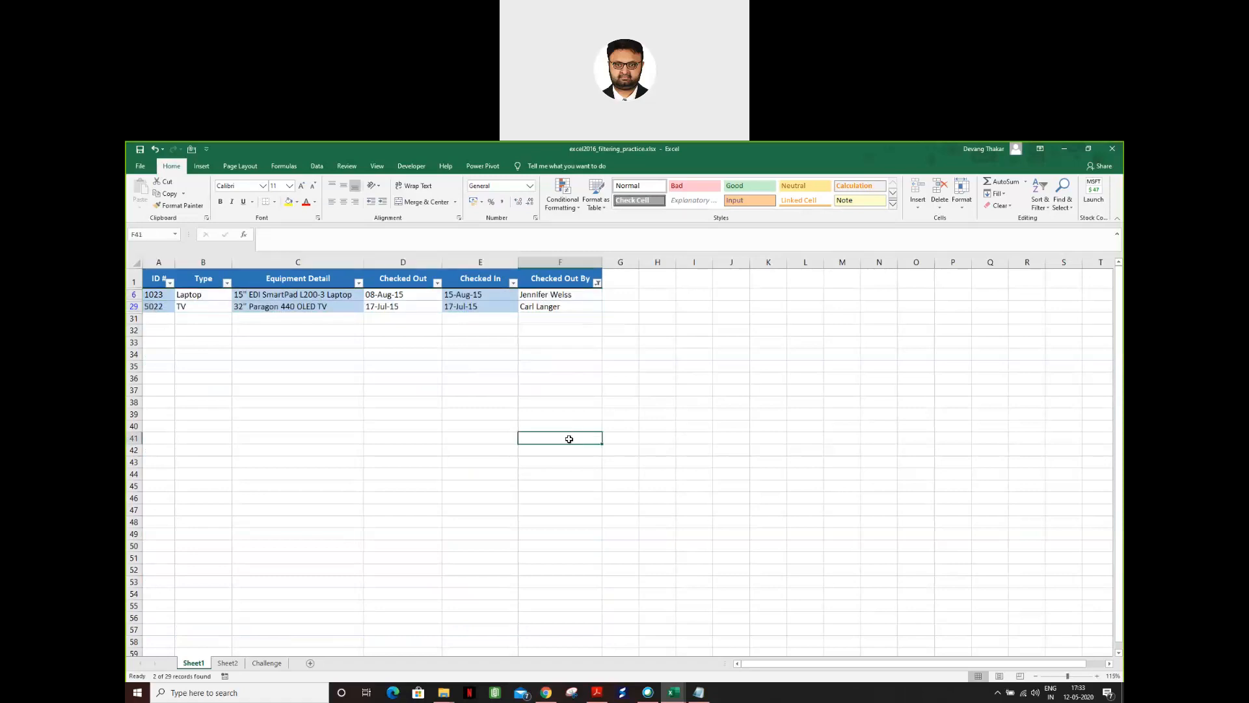
pyautogui.click(300, 272)
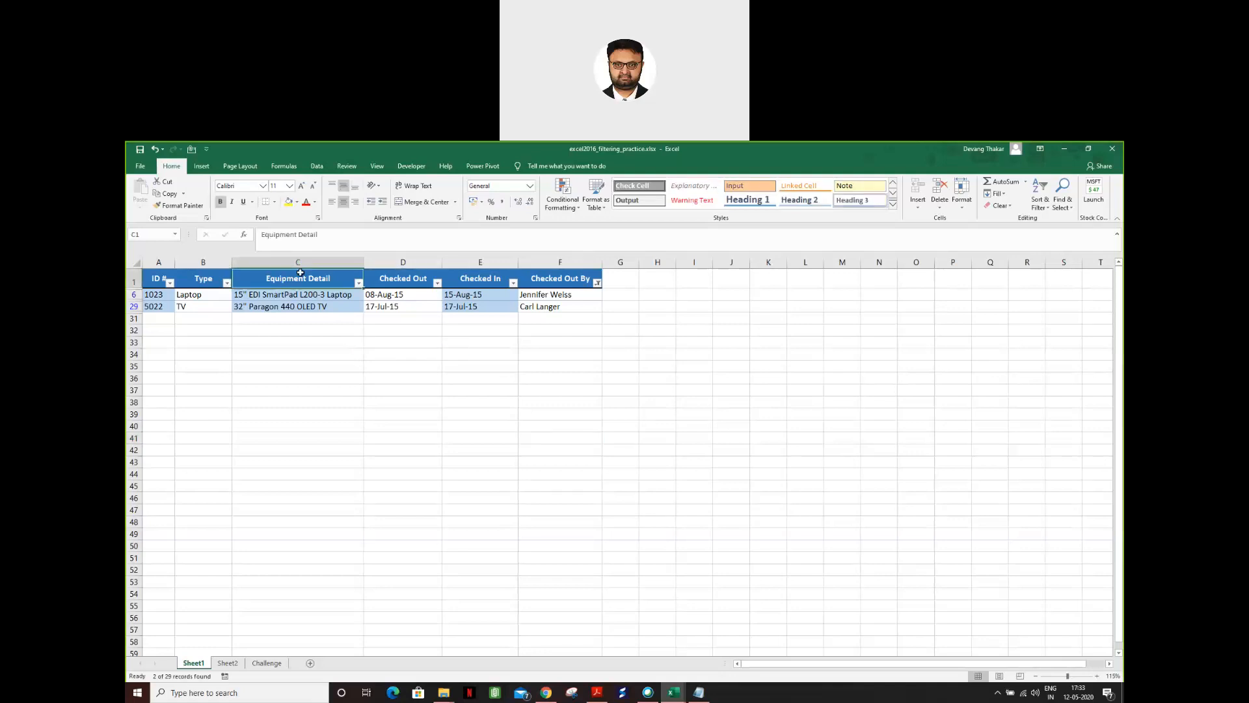
pyautogui.click(149, 283)
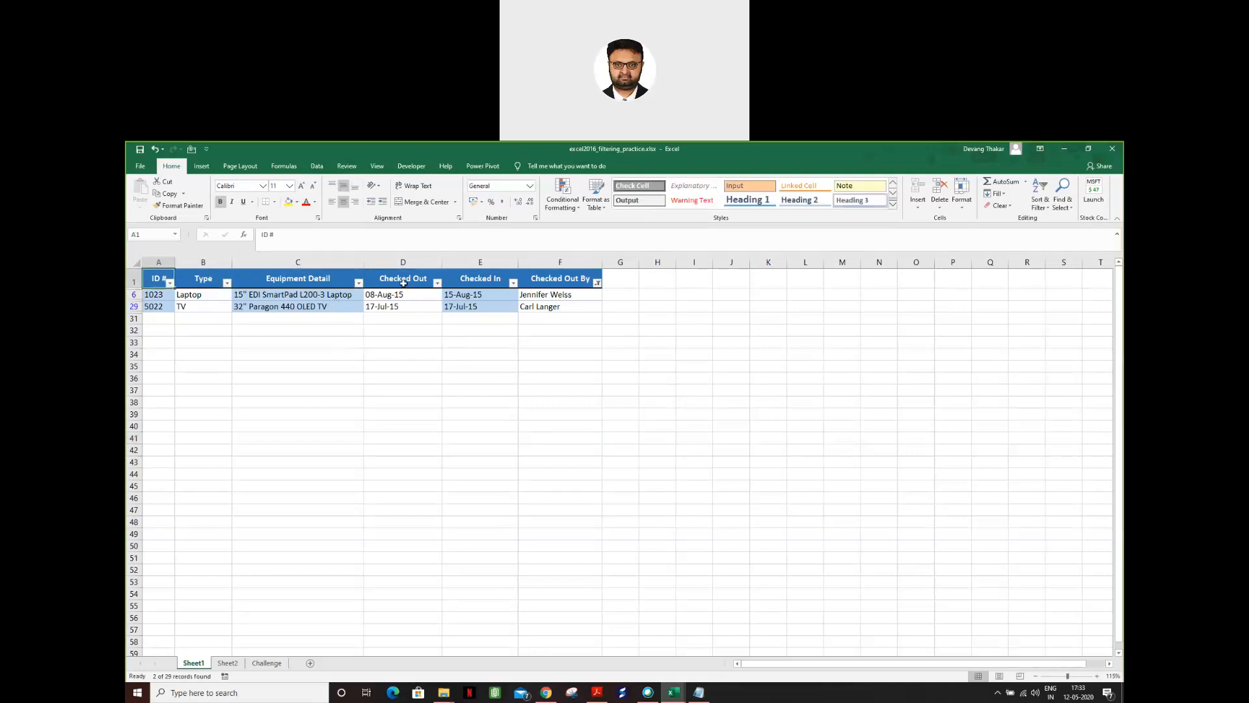
pyautogui.click(403, 283)
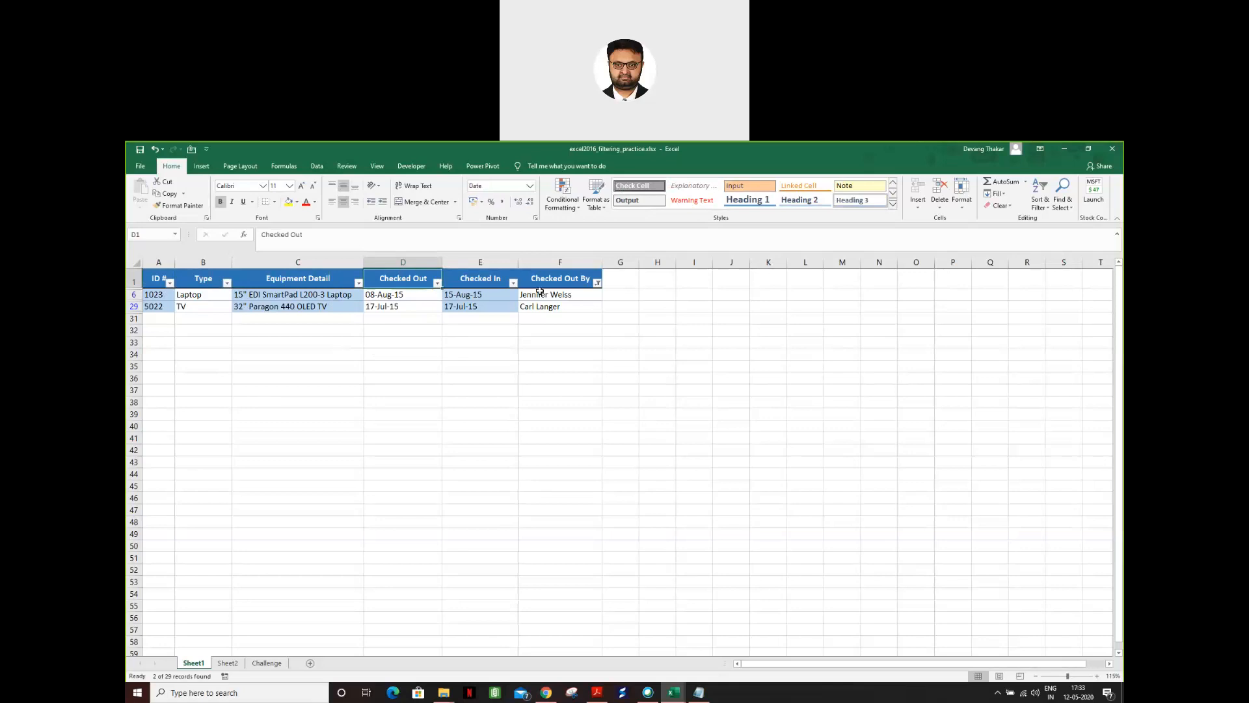
# - Clear the filter from the Checked Out By column and look over the full table
pyautogui.click(596, 285)
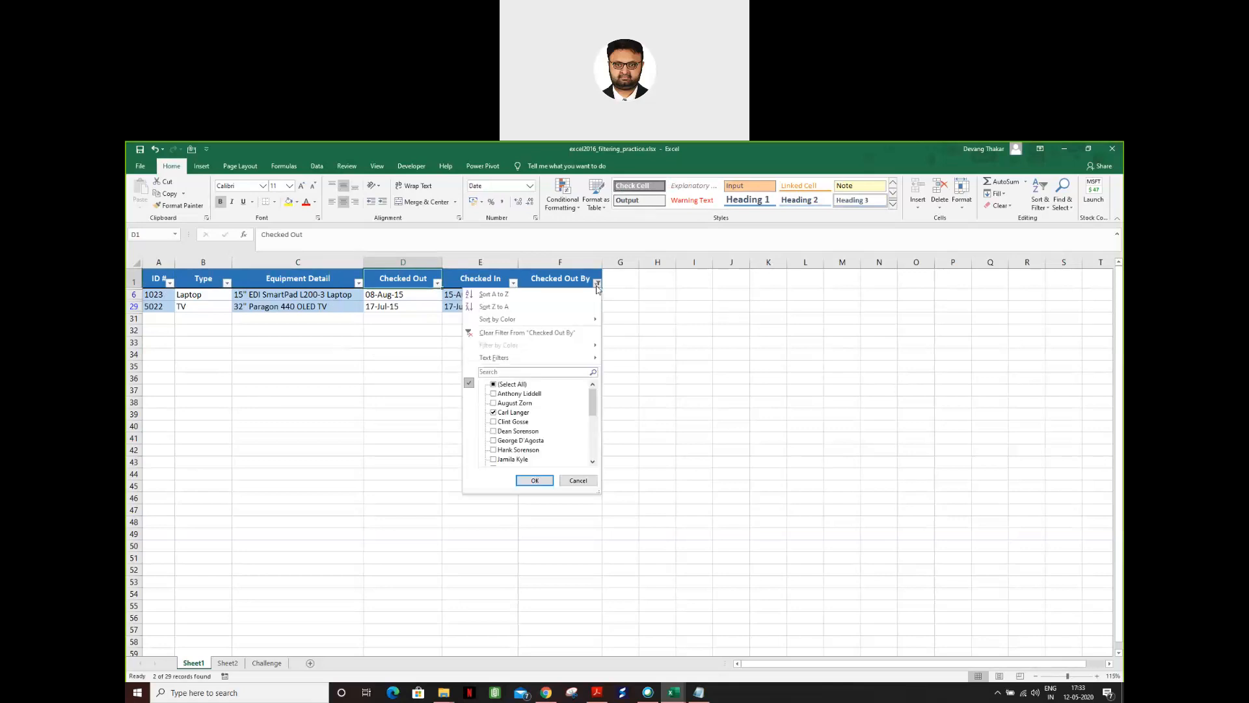
pyautogui.click(571, 330)
pyautogui.scroll(-3, 572, 330)
pyautogui.scroll(3, 571, 330)
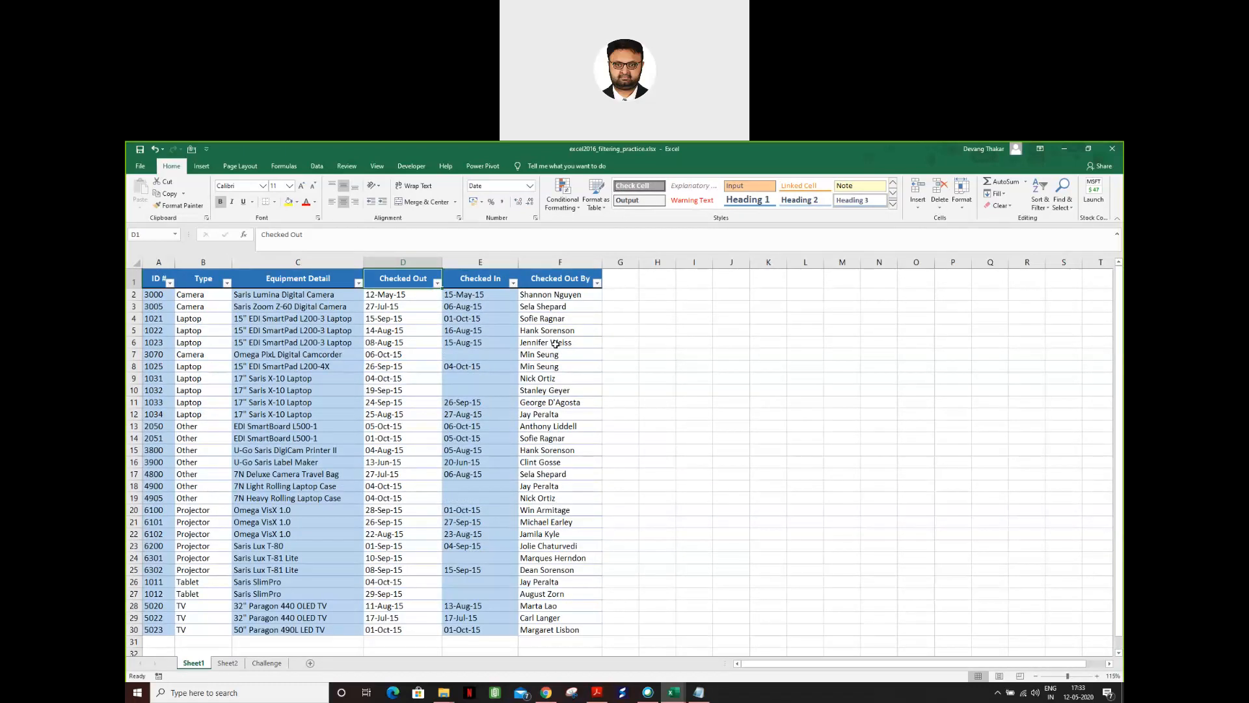
# - Switch to the Demo.xlsx workbook, look through its sales data and go to the last record in the Date Time column
pyautogui.click(674, 692)
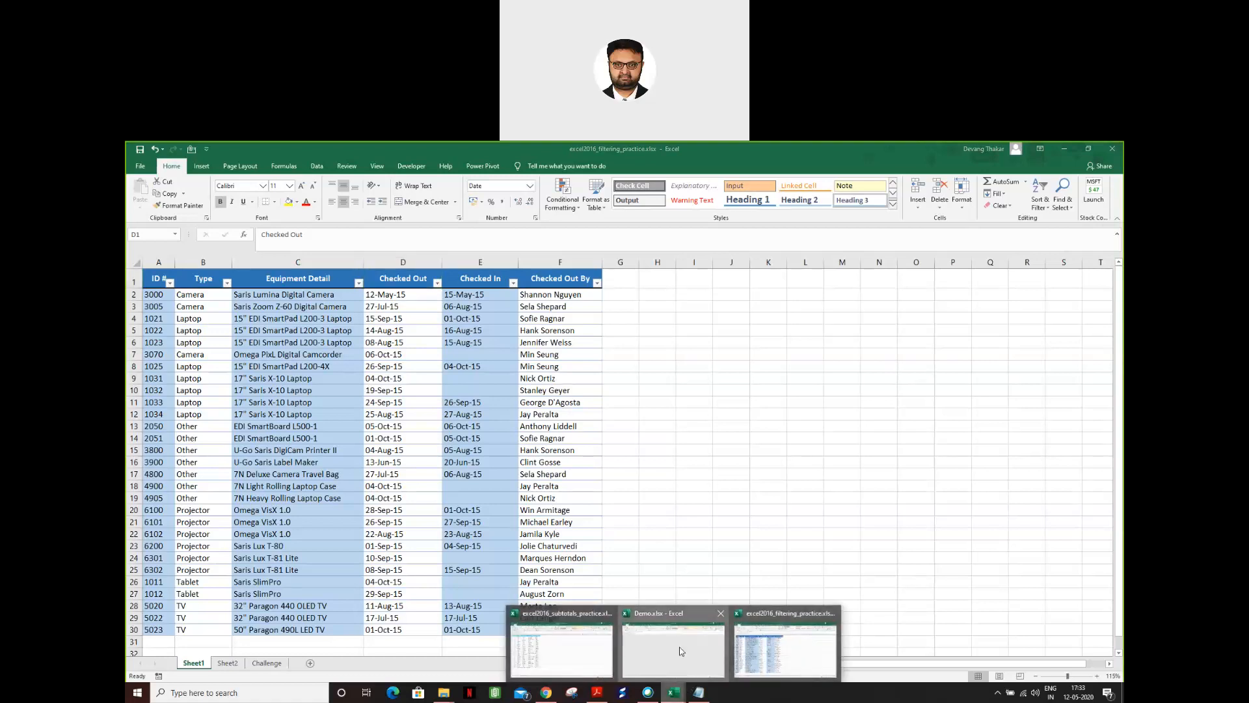
pyautogui.click(682, 673)
pyautogui.scroll(-2, 499, 414)
pyautogui.scroll(2, 500, 414)
pyautogui.scroll(-5, 500, 415)
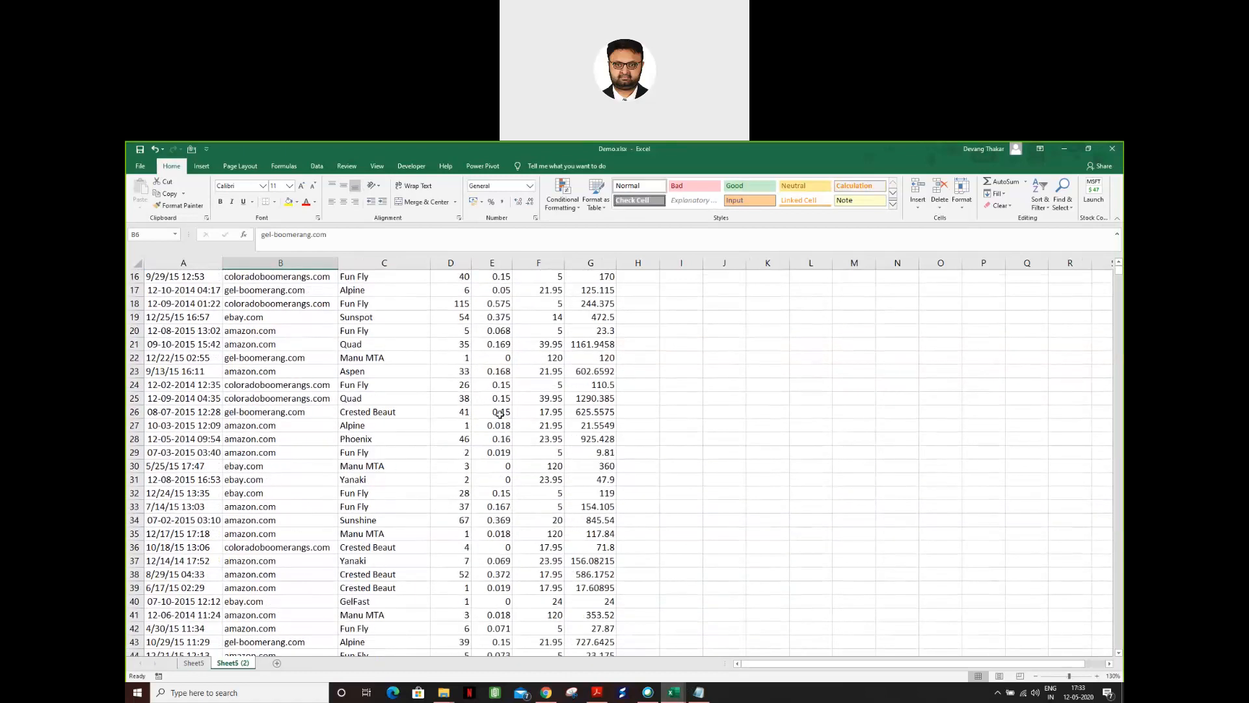
pyautogui.scroll(5, 500, 414)
pyautogui.click(184, 284)
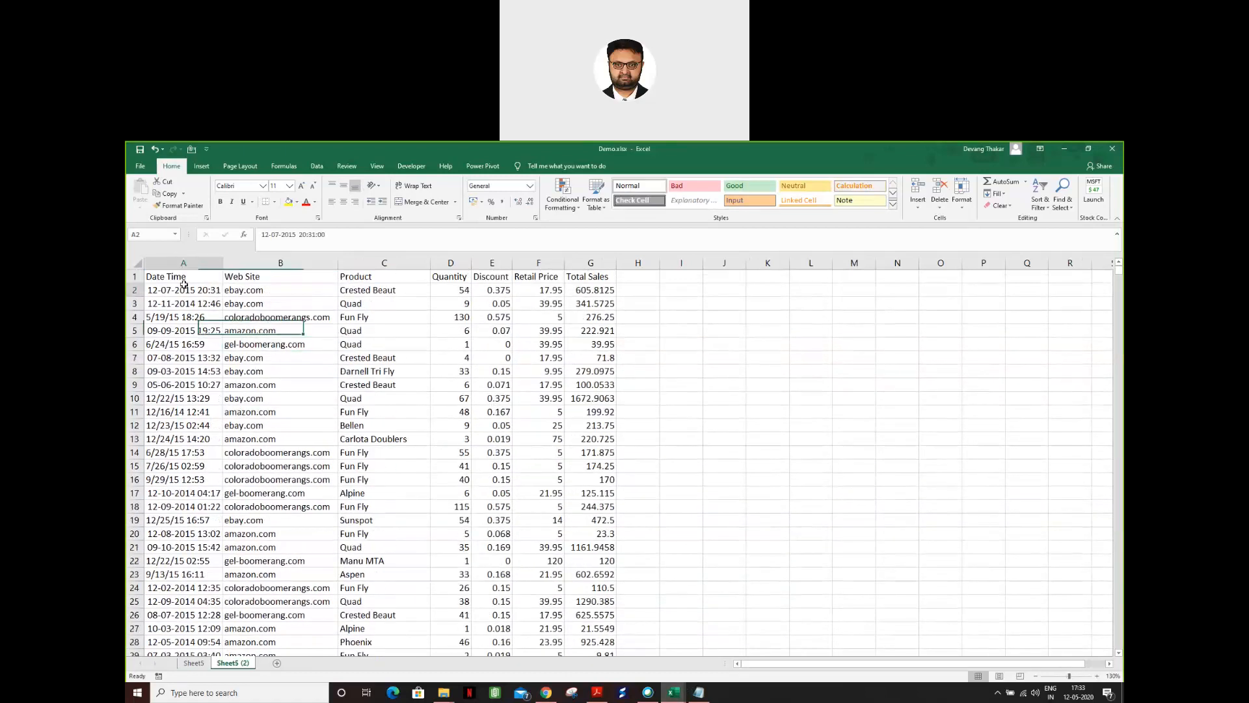
pyautogui.hotkey('ctrl', 'Down')
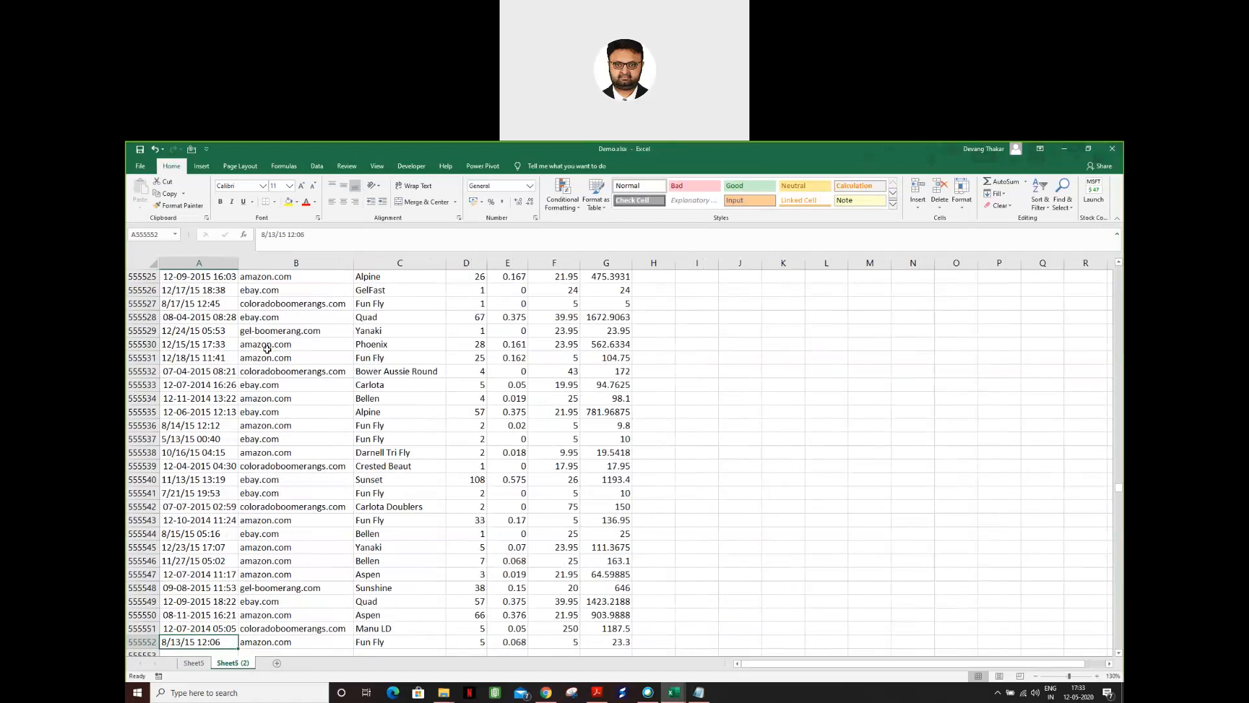
# - Highlight the last sales record across all its columns and return to the first cell of the sheet
pyautogui.scroll(-6, 282, 389)
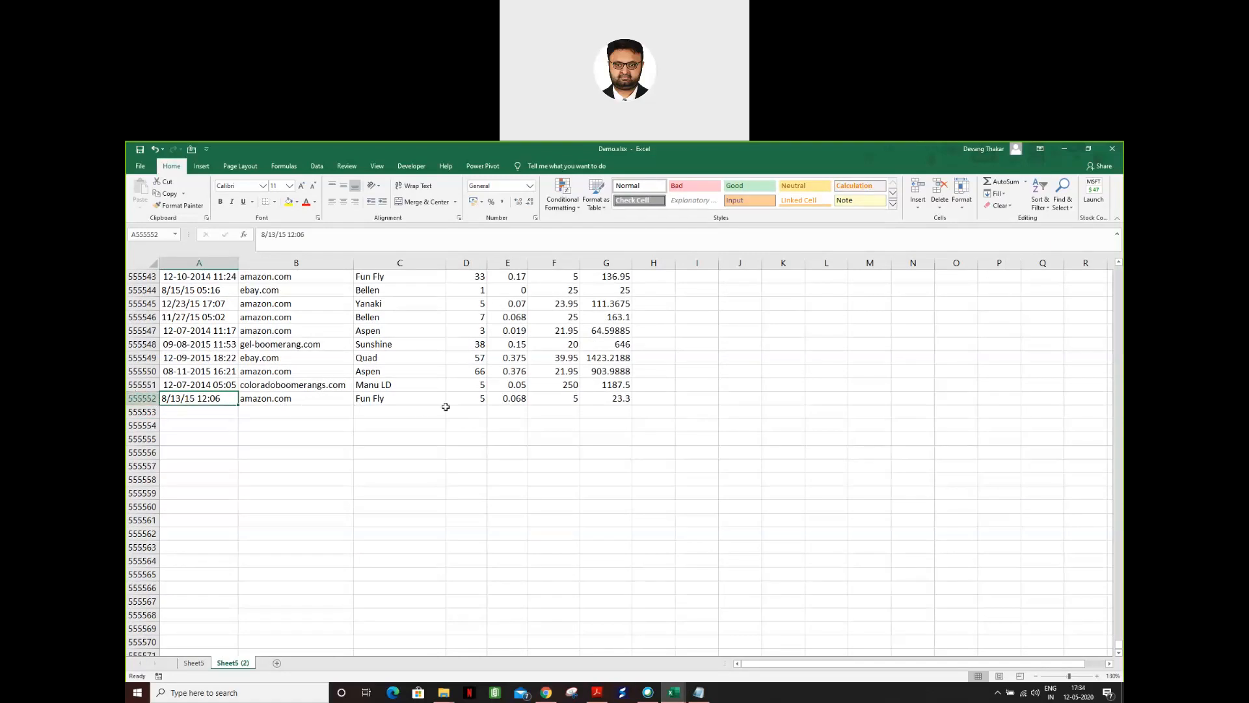
pyautogui.moveTo(200, 399); pyautogui.dragTo(615, 399)
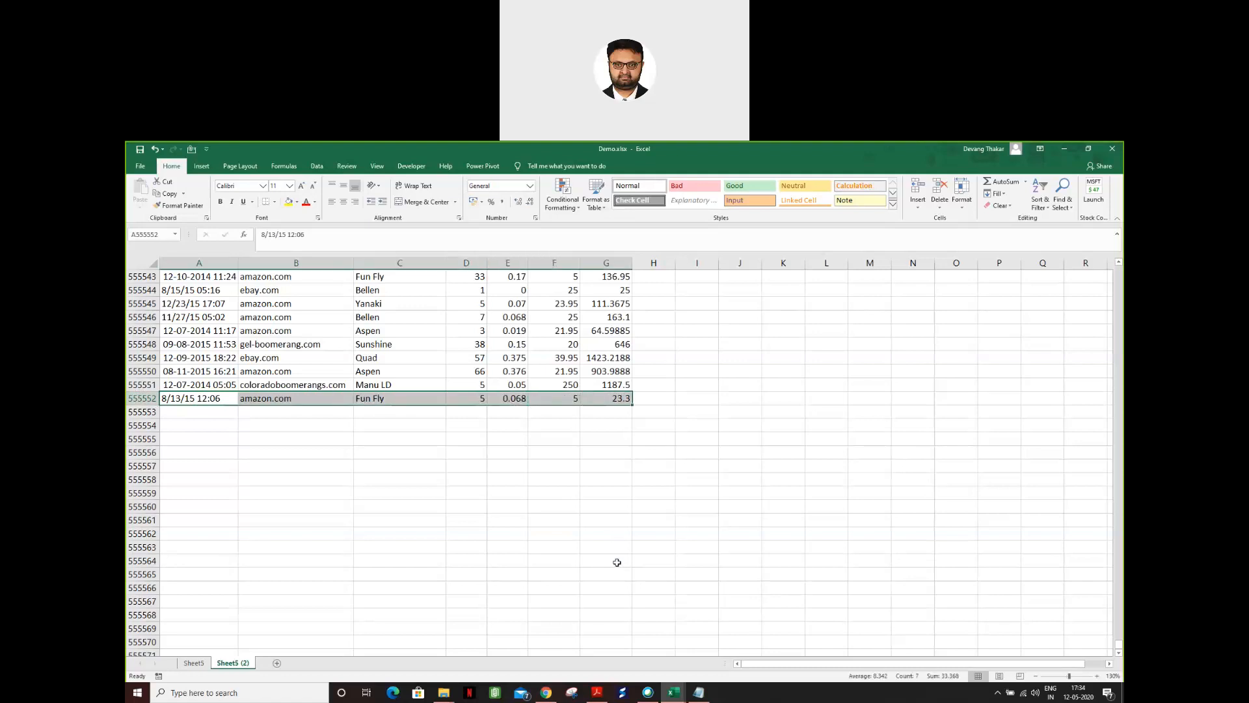
pyautogui.hotkey('ctrl', 'Home')
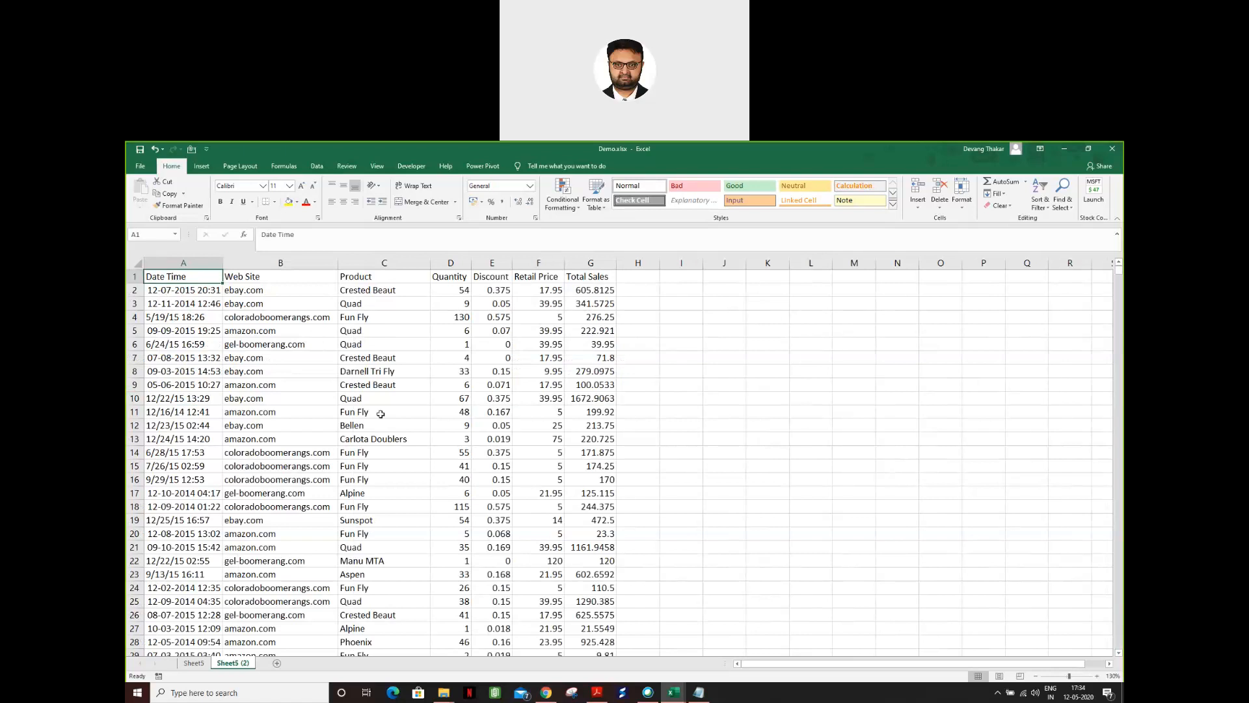
# - Look through the entries of the Web Site column and return to its header
pyautogui.click(271, 276)
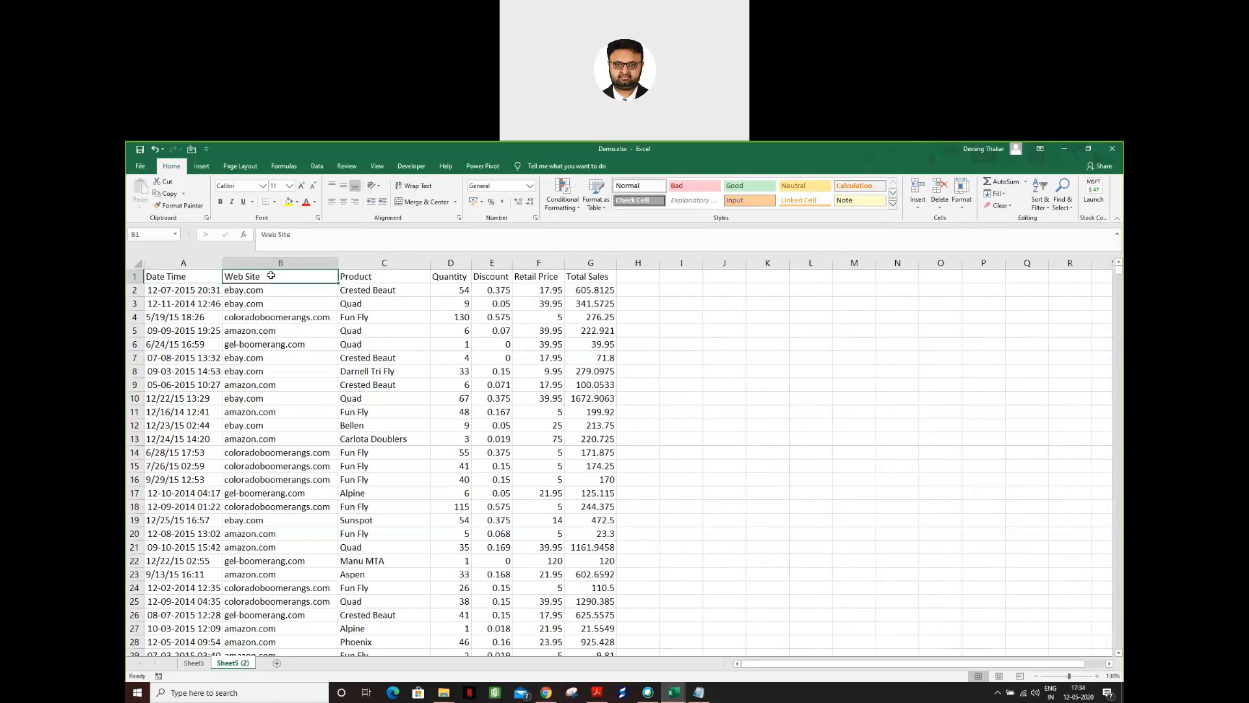
pyautogui.click(282, 294)
pyautogui.scroll(-5, 291, 322)
pyautogui.scroll(-10, 293, 338)
pyautogui.scroll(14, 295, 352)
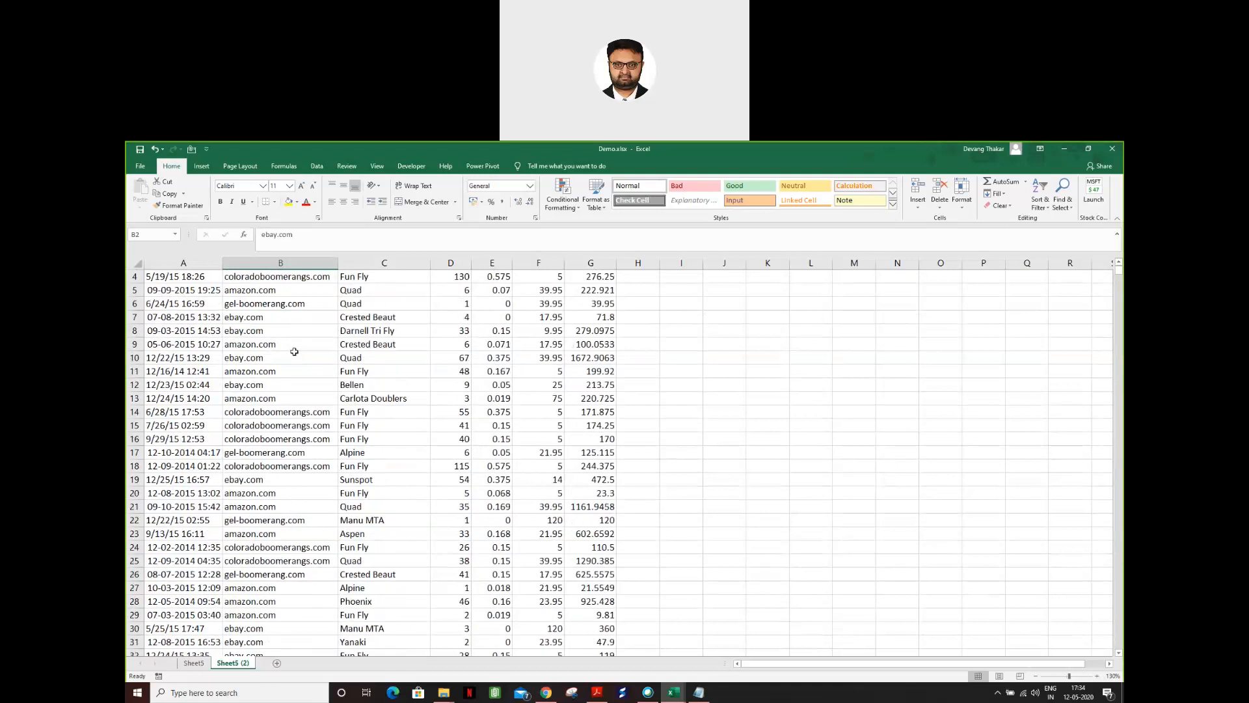
pyautogui.scroll(1, 294, 351)
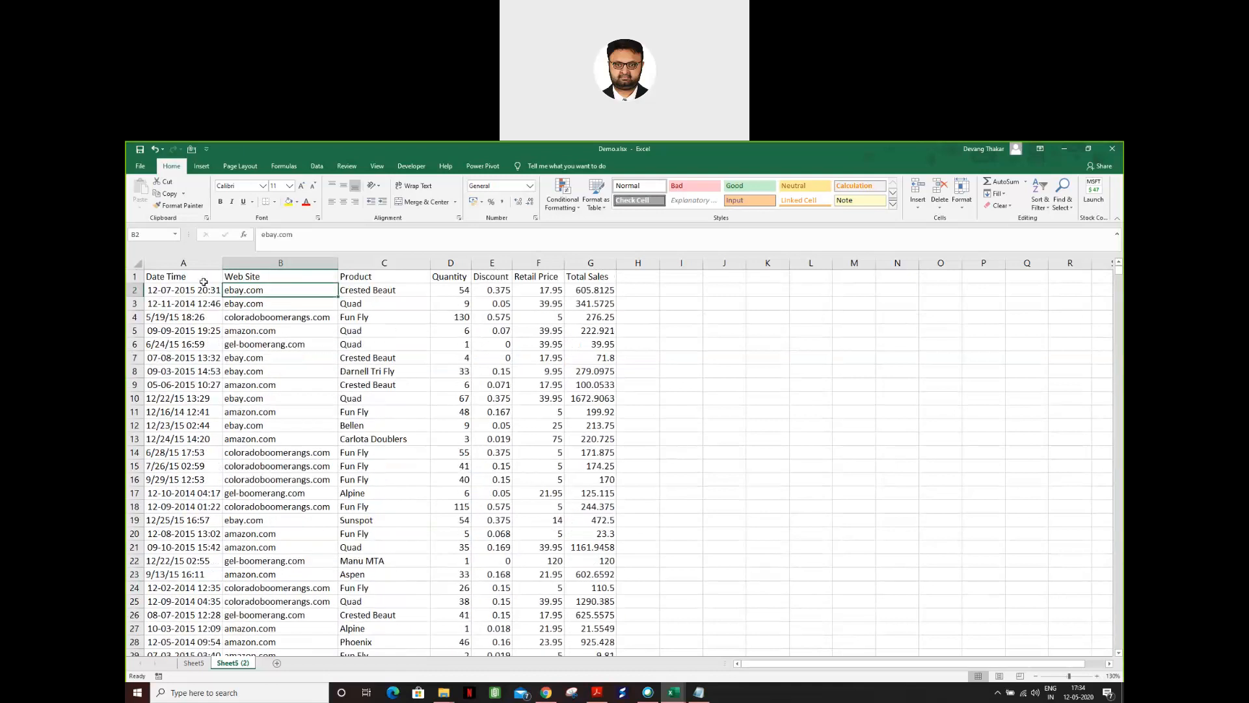
# - Turn on filtering for the sales table, starting from the Date Time header
pyautogui.moveTo(196, 278)
pyautogui.mouseDown()
pyautogui.moveTo(225, 280)
pyautogui.moveTo(213, 279)
pyautogui.mouseUp()
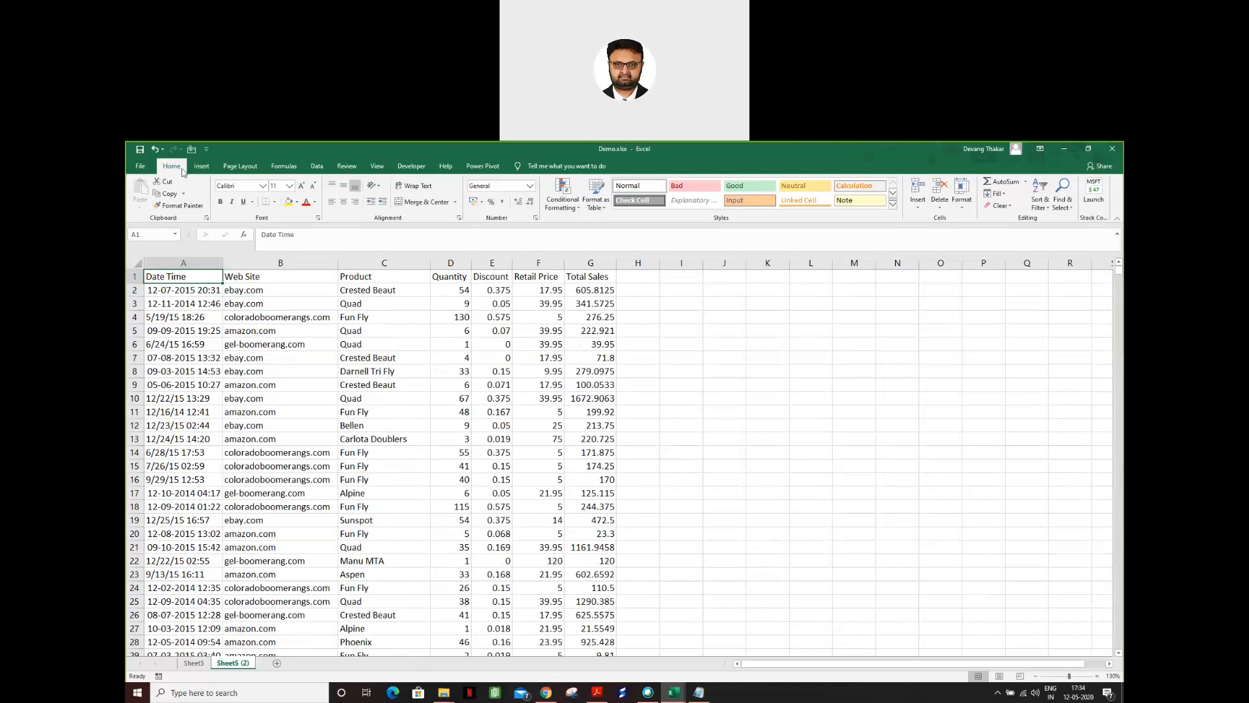
pyautogui.click(1041, 206)
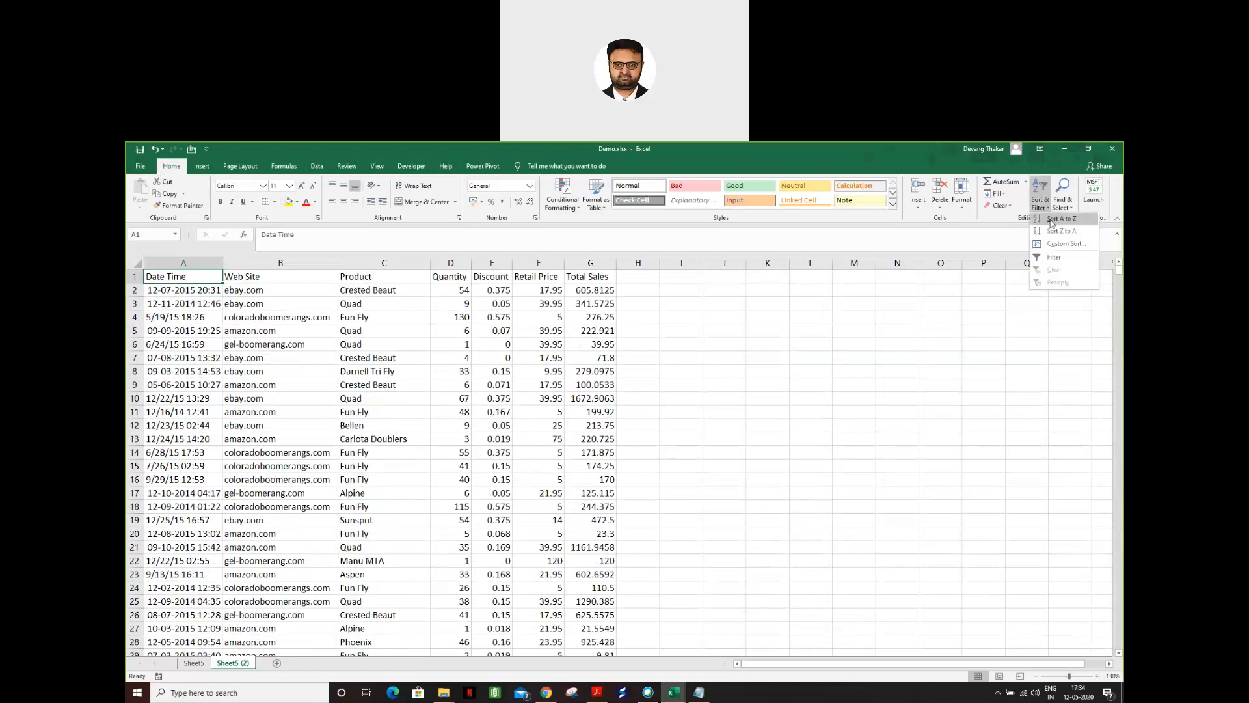
pyautogui.click(1064, 261)
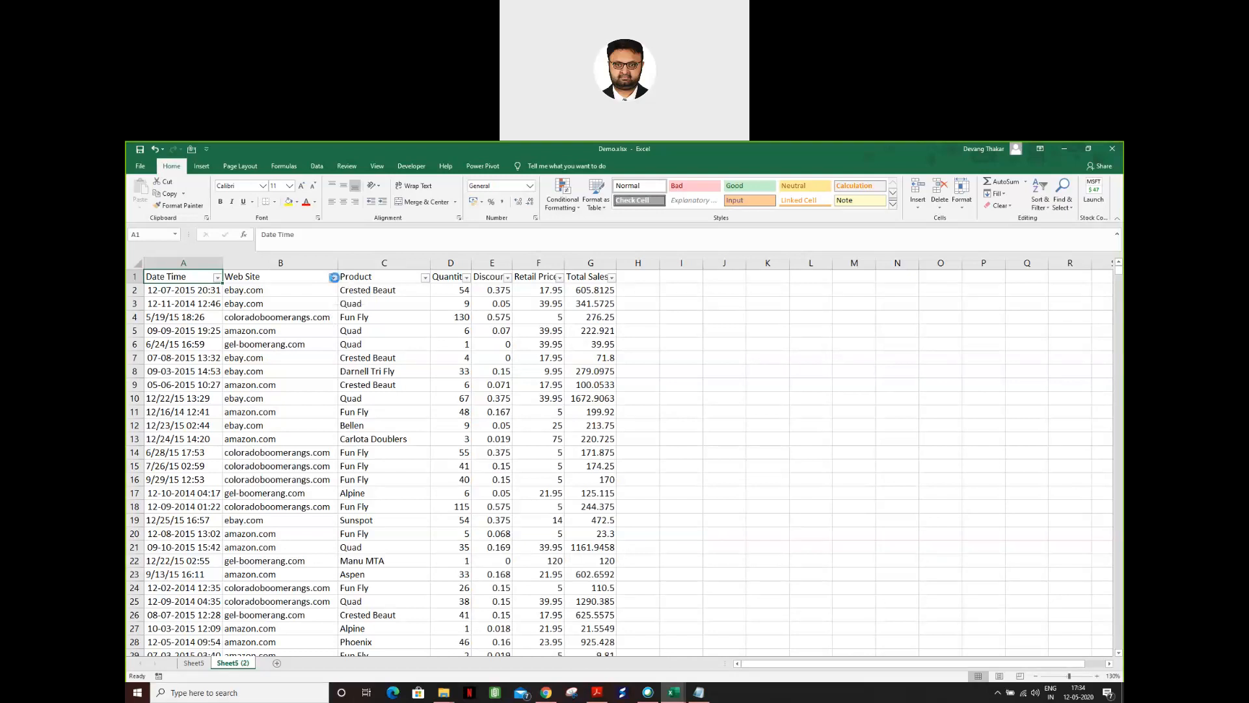
# - Examine the distinct sites in the Web Site column's filter list, enlarging the list, and leave it without filtering
pyautogui.click(334, 278)
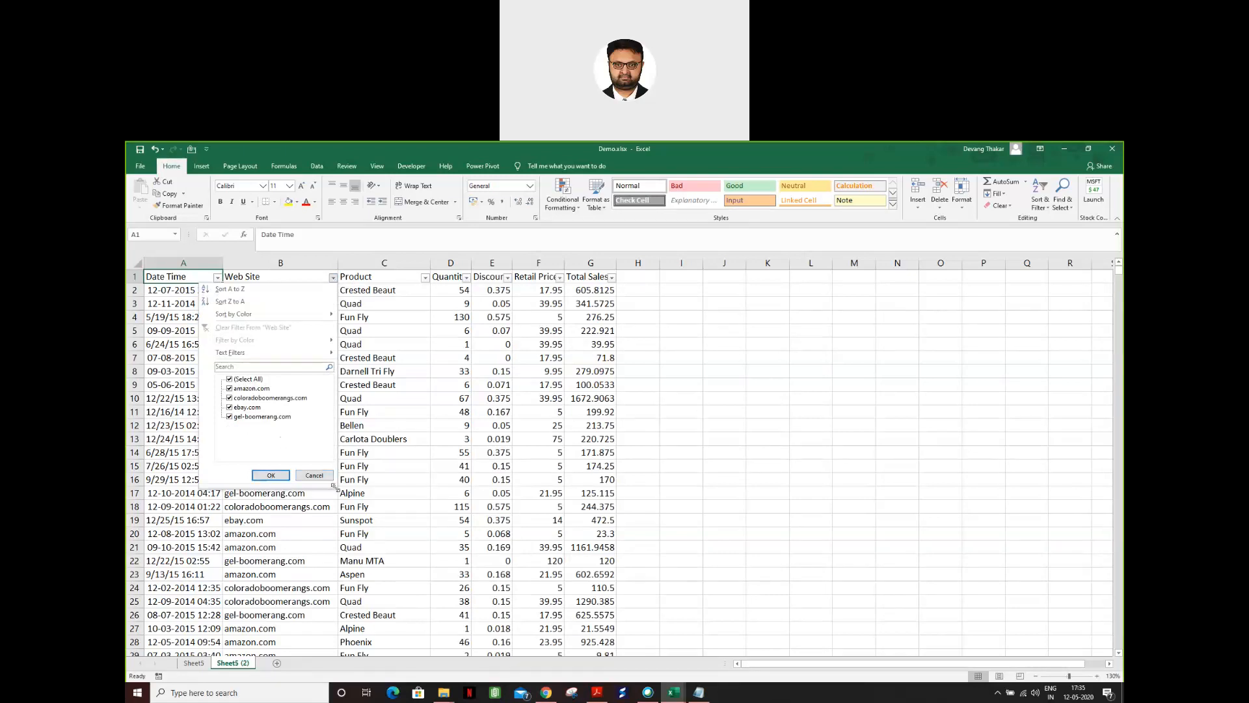
pyautogui.moveTo(333, 488); pyautogui.dragTo(331, 508)
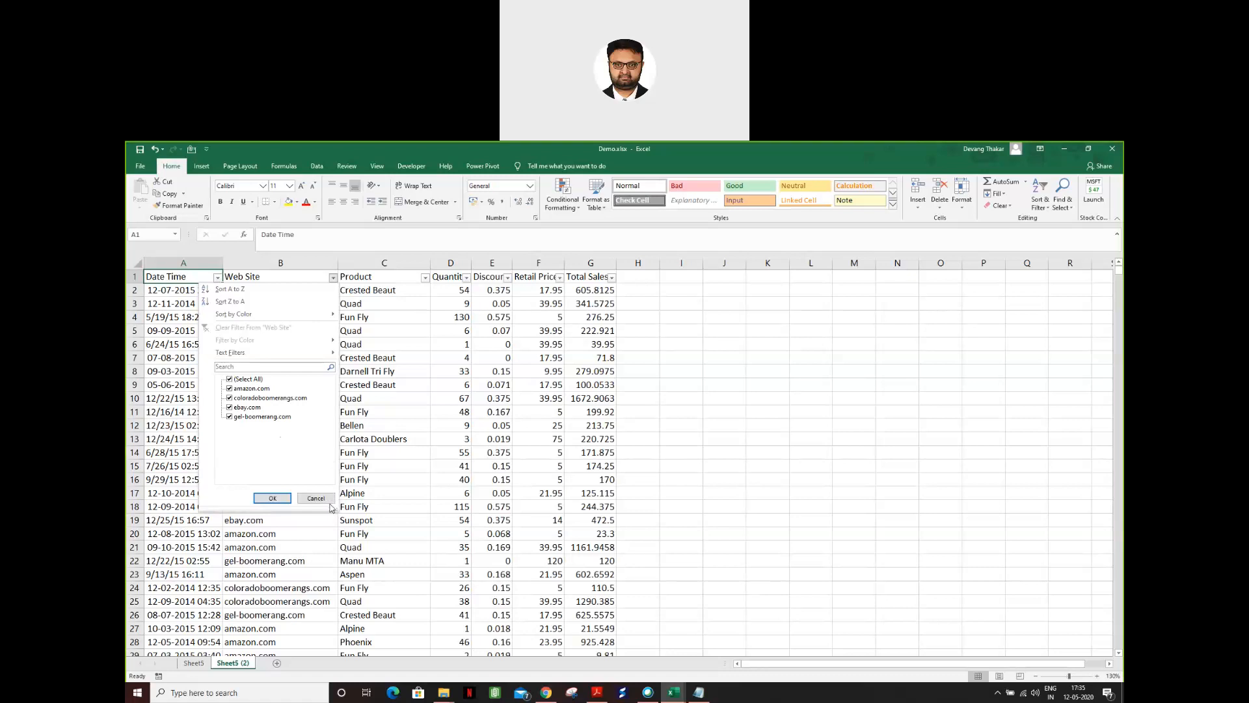
pyautogui.click(318, 497)
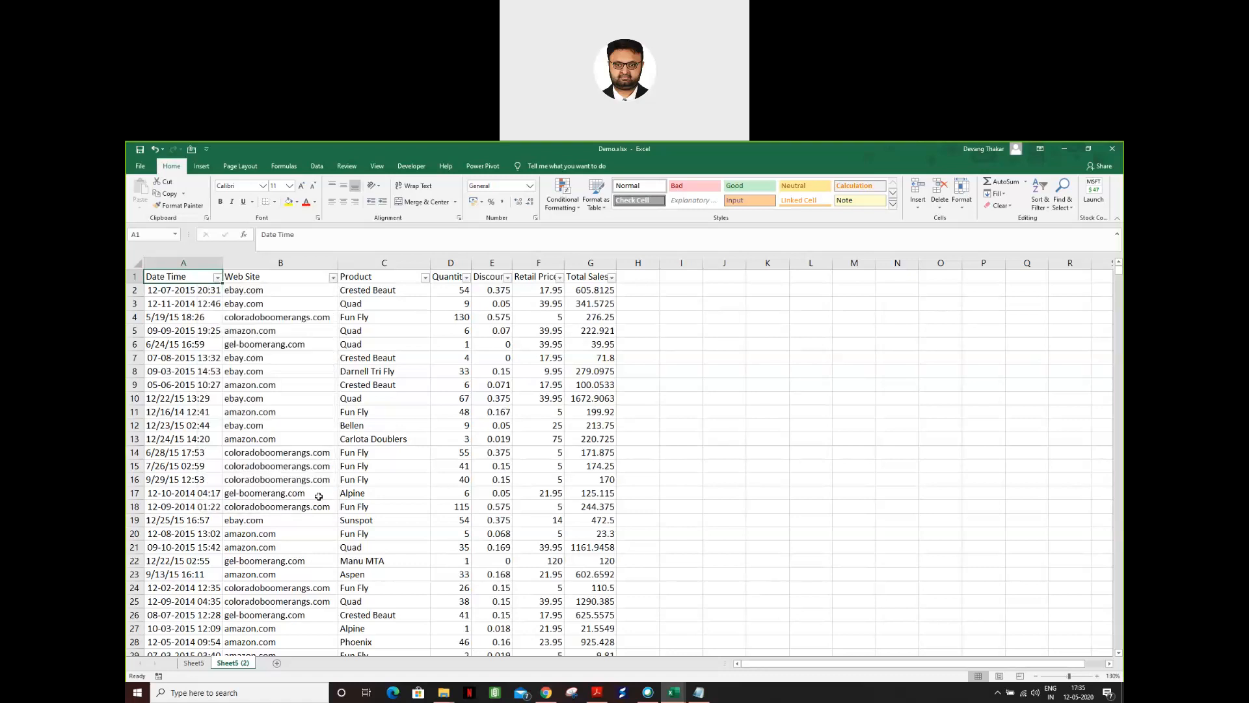
# - Copy the whole Web Site column into column J
pyautogui.click(288, 263)
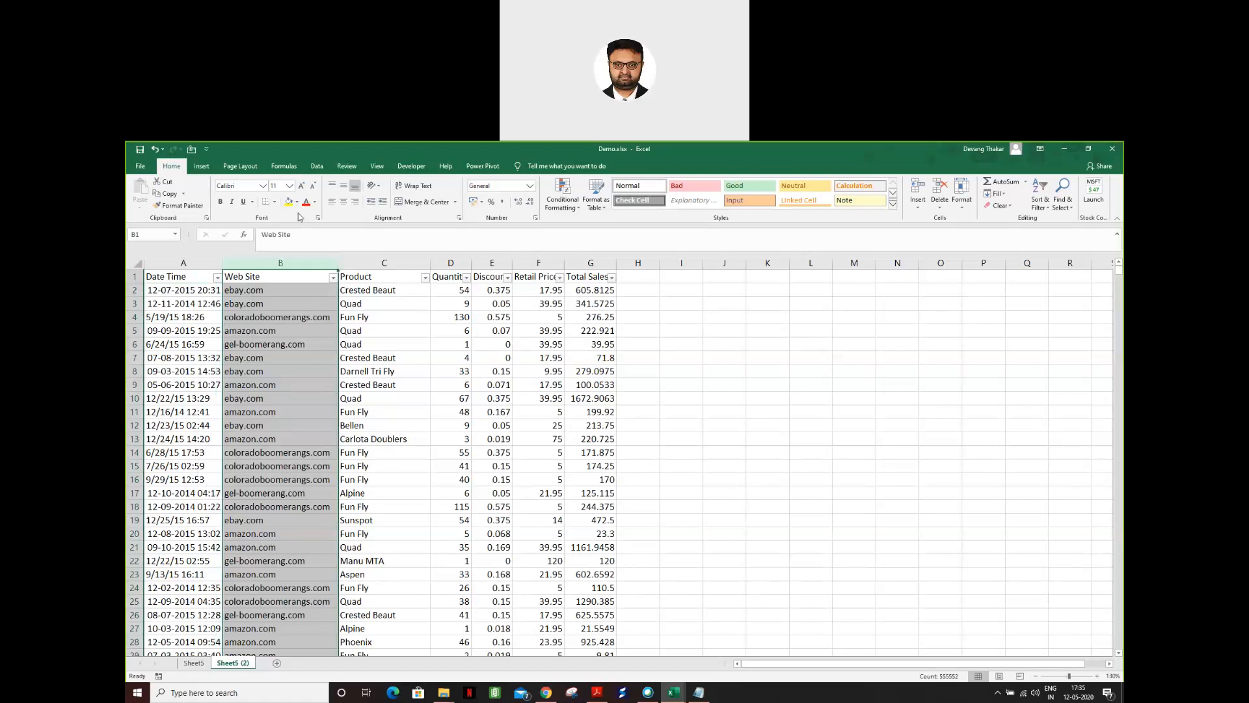
pyautogui.click(319, 168)
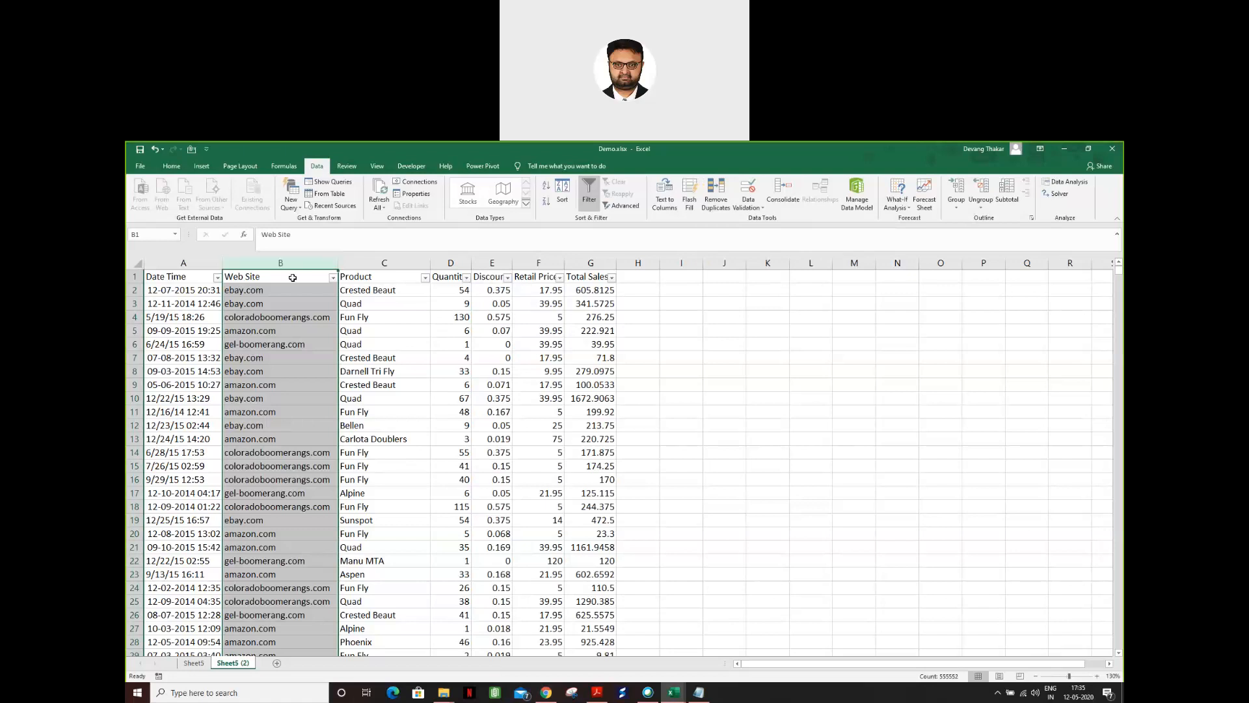
pyautogui.hotkey('ctrl', 'c')
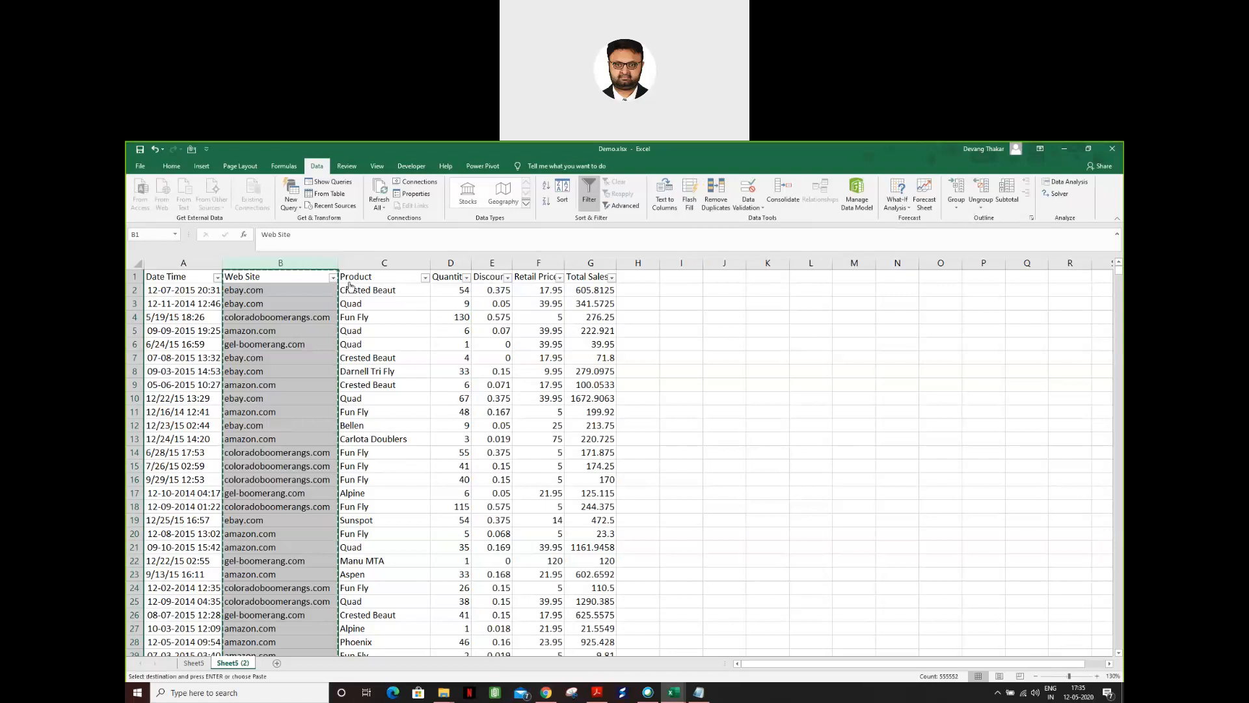
pyautogui.click(729, 277)
pyautogui.press('Return')
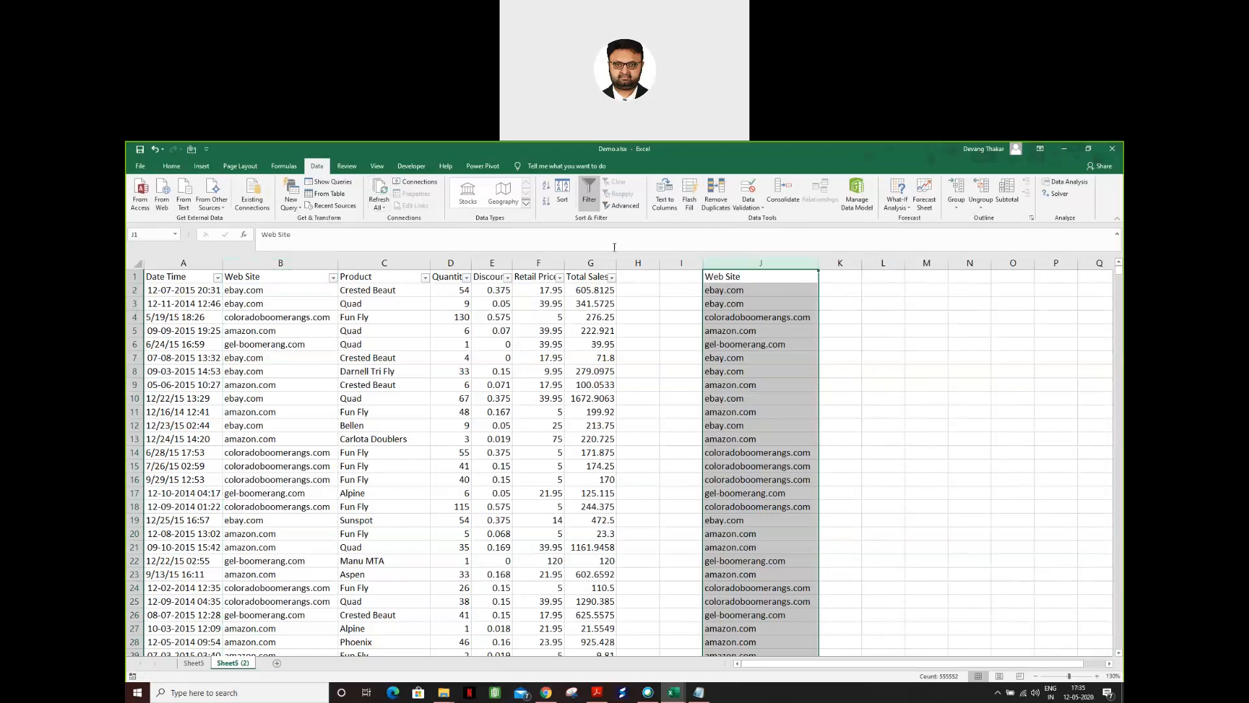
# - Remove the duplicates from the Web Site copy in column J, treating the first row as a header, and highlight the remaining list
pyautogui.click(708, 212)
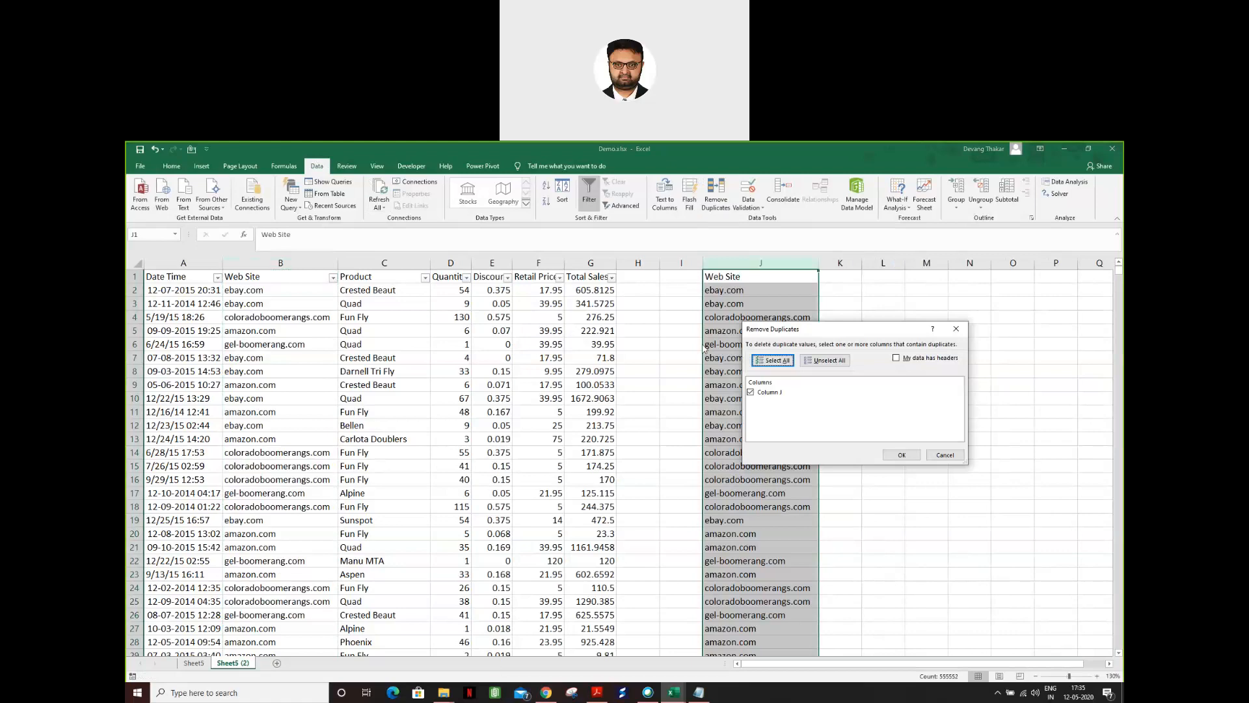
pyautogui.click(897, 358)
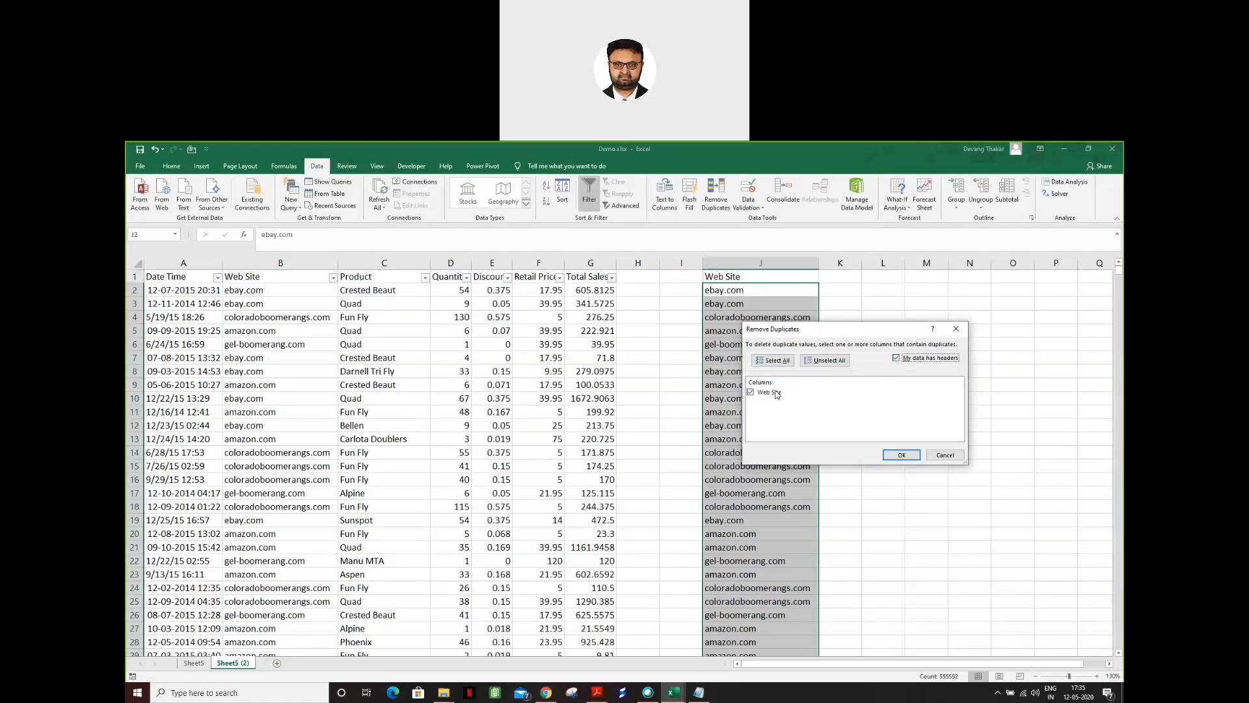
pyautogui.click(914, 455)
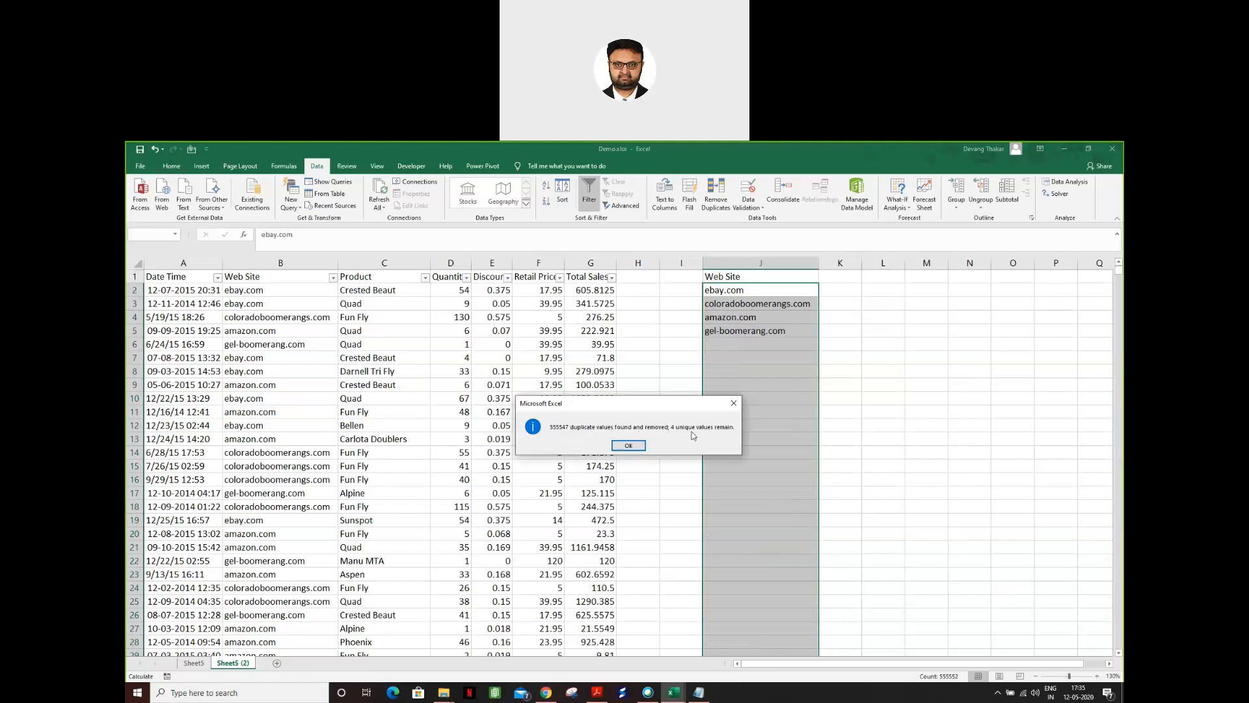
pyautogui.click(640, 447)
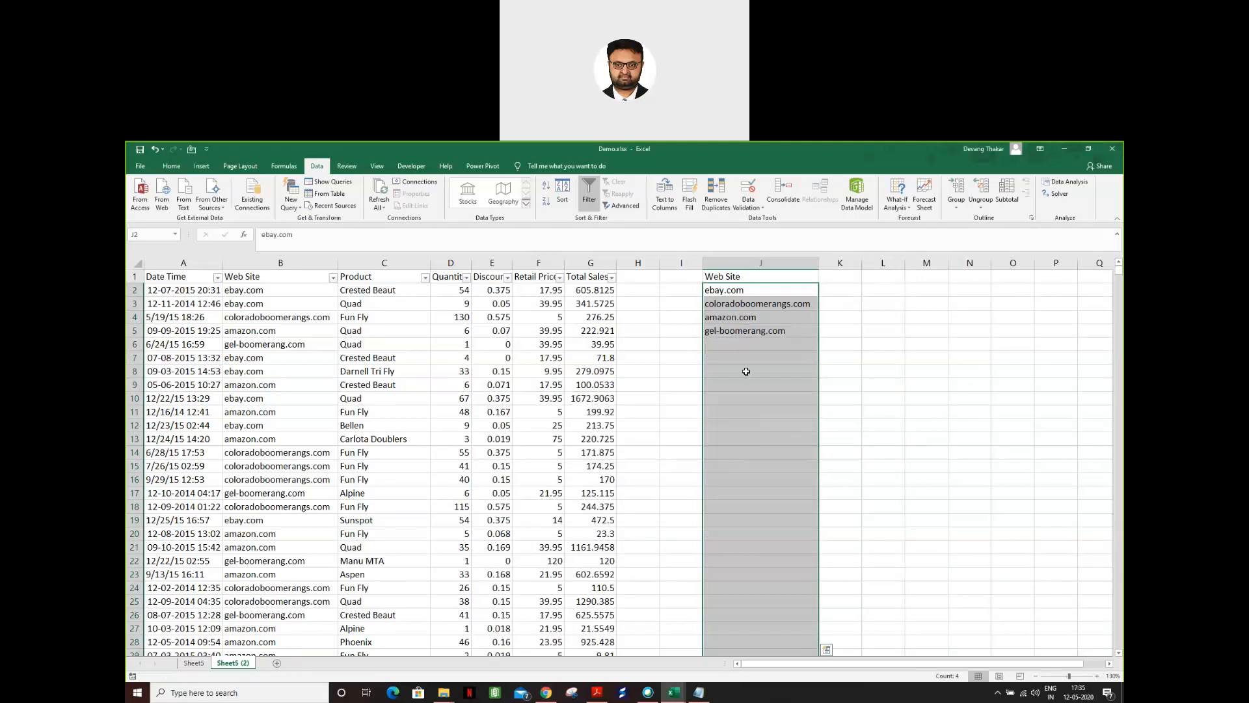
pyautogui.click(747, 371)
pyautogui.moveTo(733, 281); pyautogui.dragTo(737, 333)
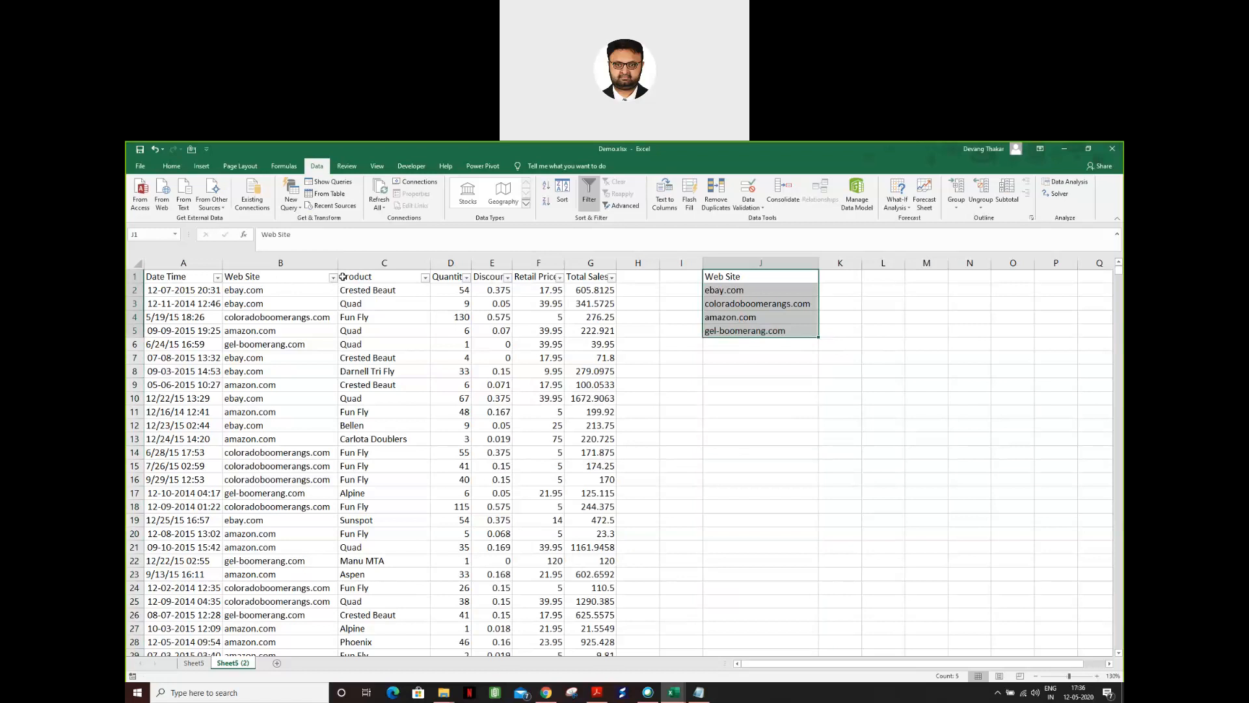
# - Examine all product names in the Product column's filter list, enlarging the list, and leave it without filtering
pyautogui.click(394, 278)
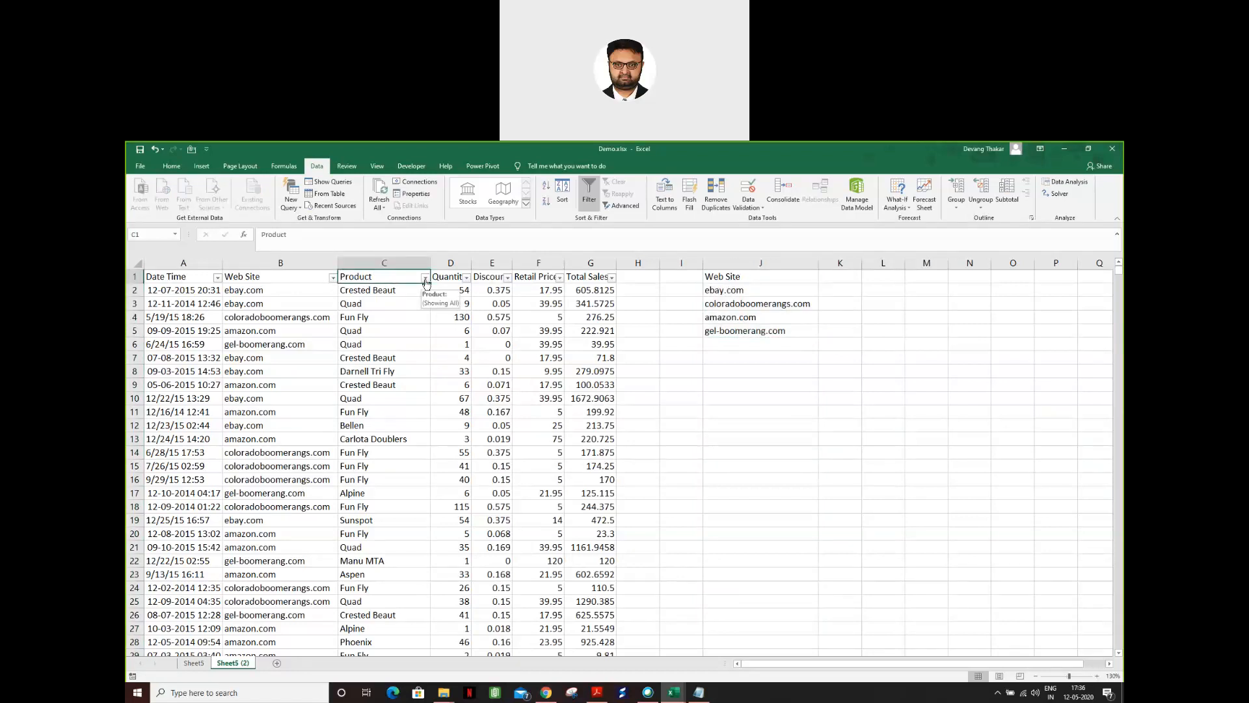
pyautogui.click(425, 278)
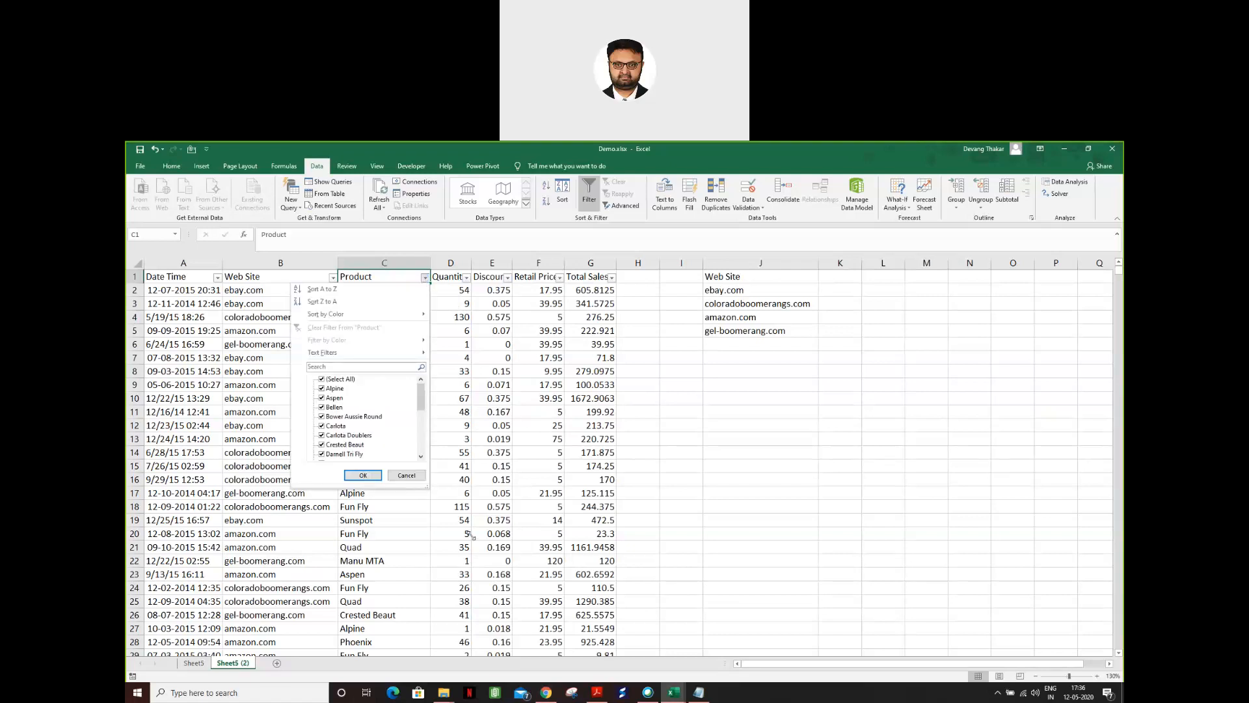
pyautogui.moveTo(481, 565); pyautogui.dragTo(485, 631)
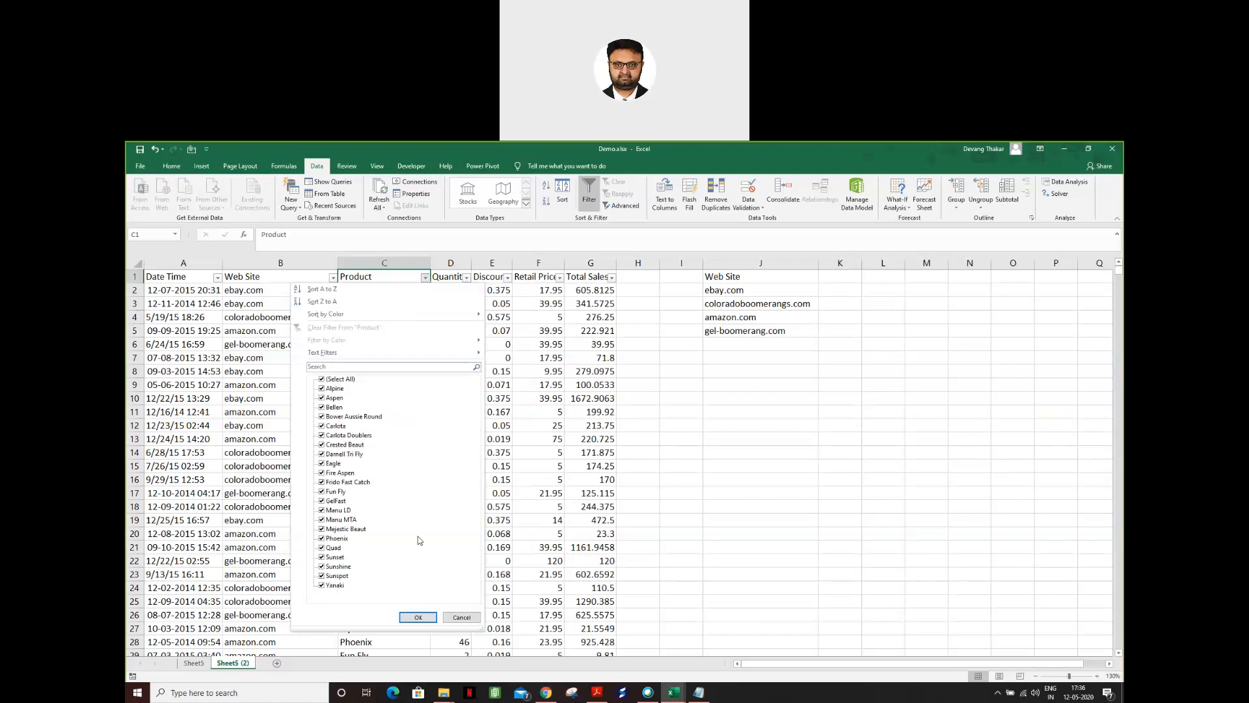
pyautogui.click(458, 615)
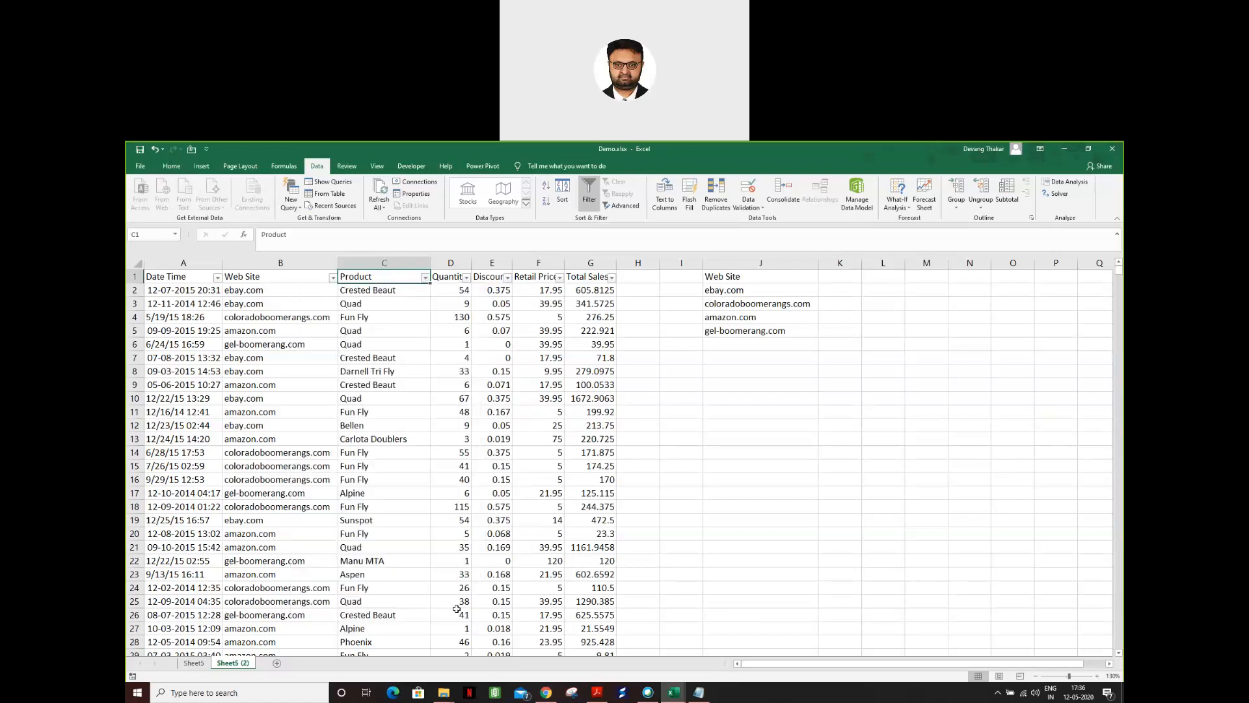
pyautogui.click(415, 375)
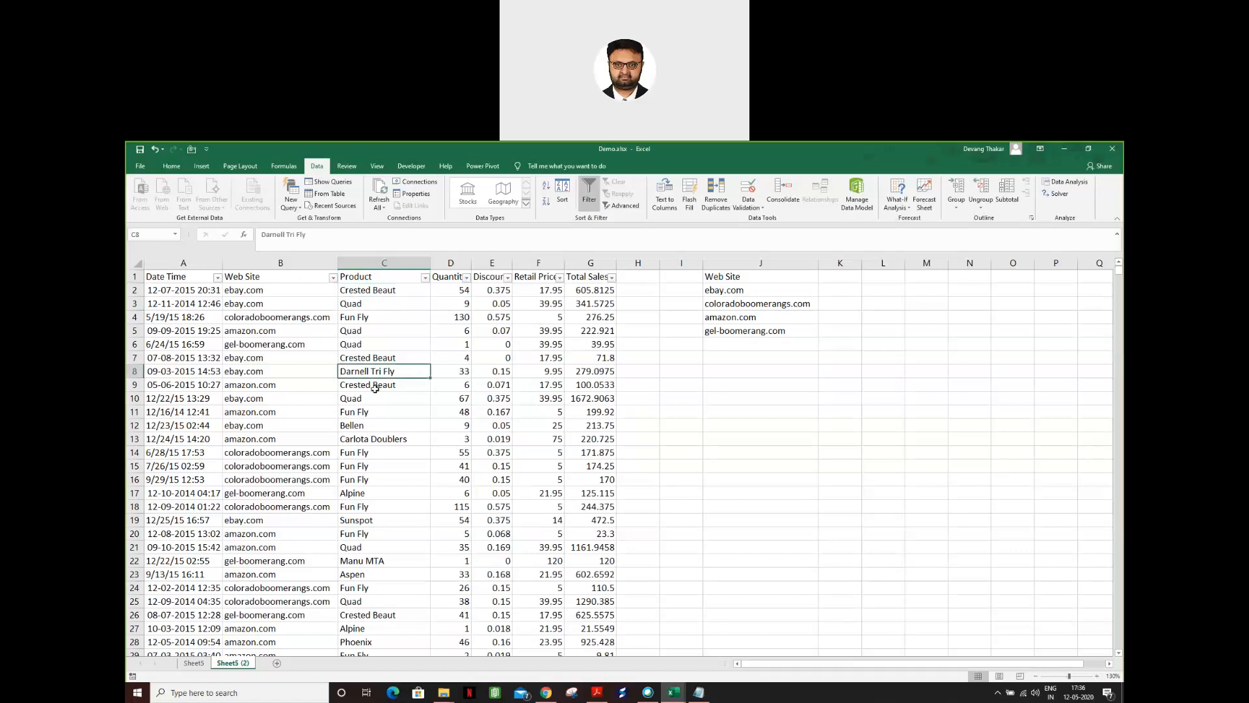
# - Switch to FDP For MS Excel.pdf in Adobe Acrobat Reader and highlight the Intro to PivotTables topic under Day 9
pyautogui.click(596, 692)
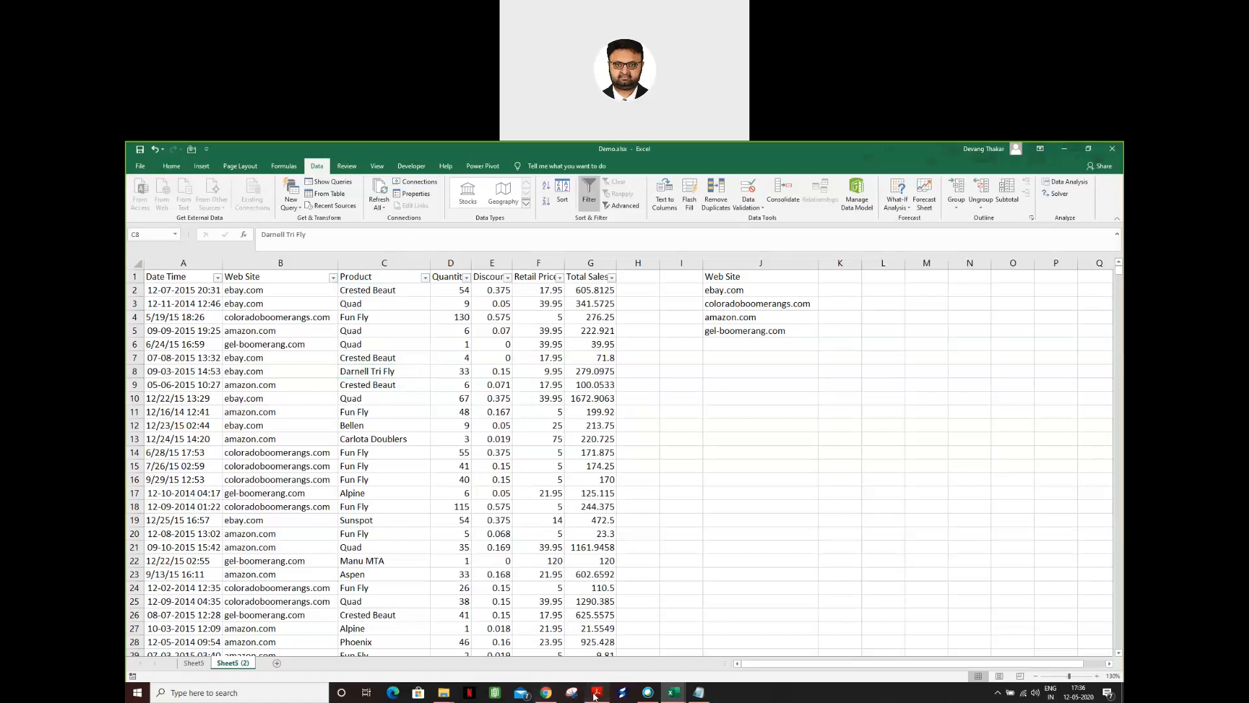
pyautogui.moveTo(248, 463); pyautogui.dragTo(328, 461)
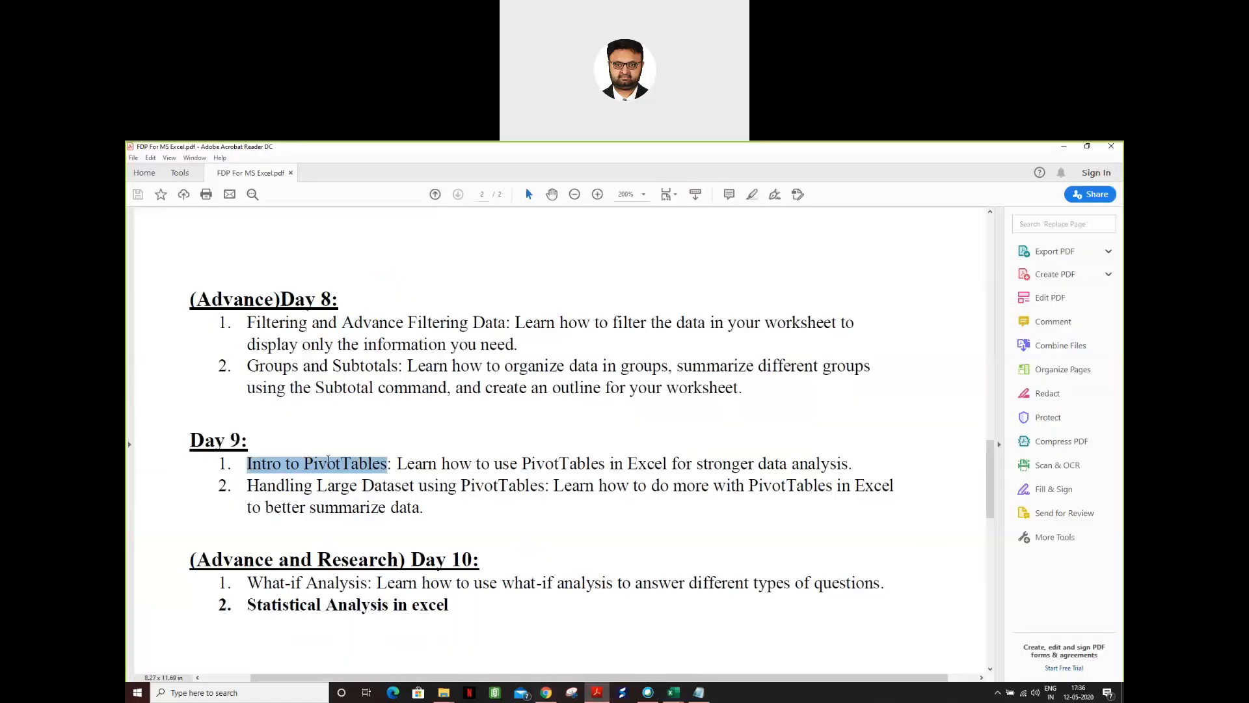
pyautogui.click(369, 460)
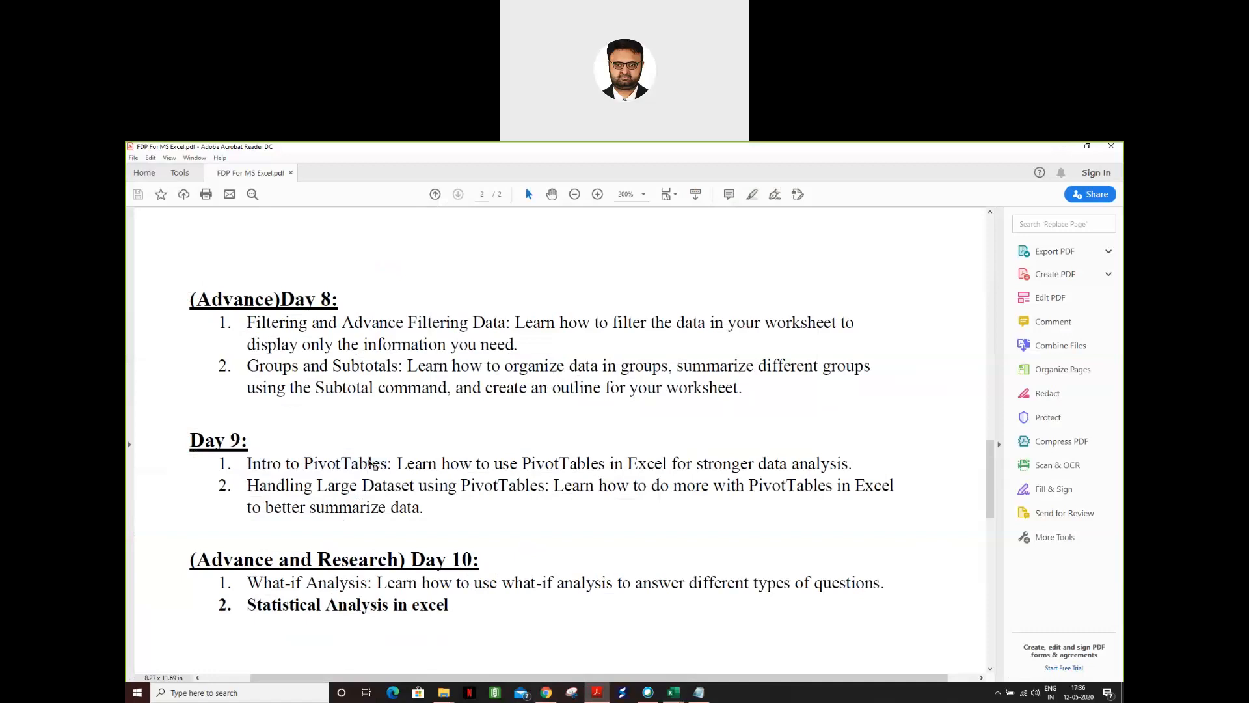
pyautogui.moveTo(304, 463); pyautogui.dragTo(368, 463)
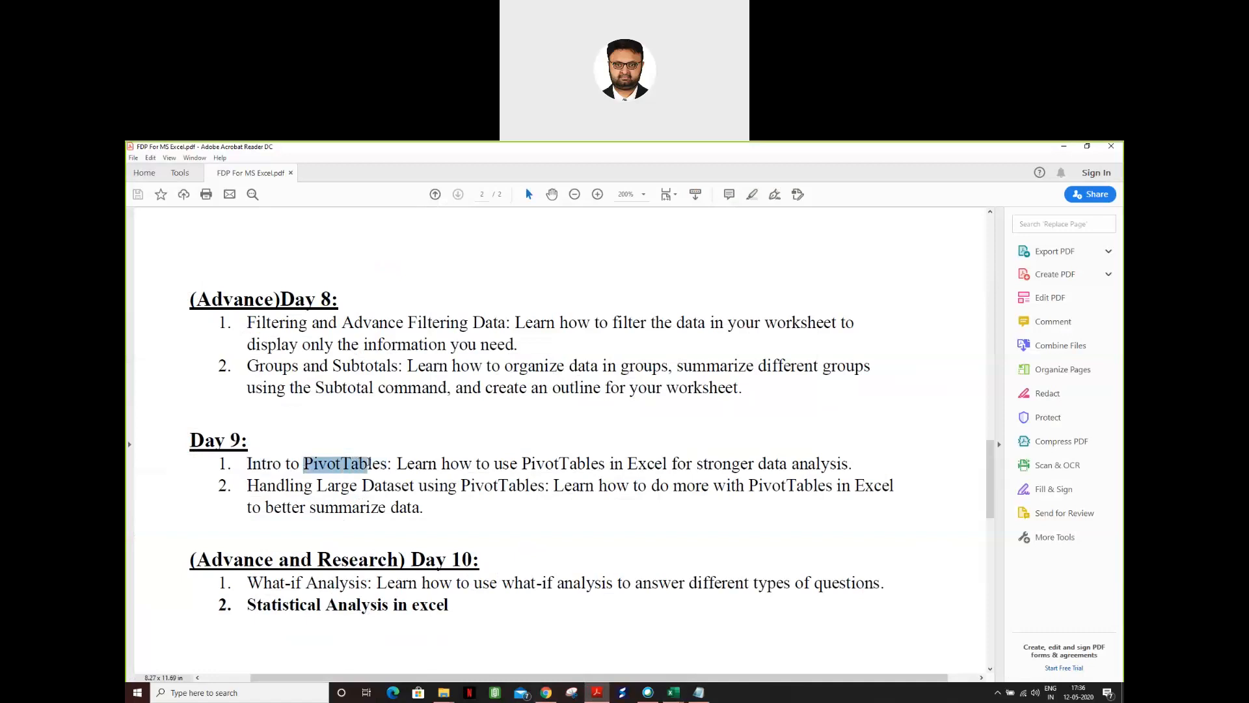
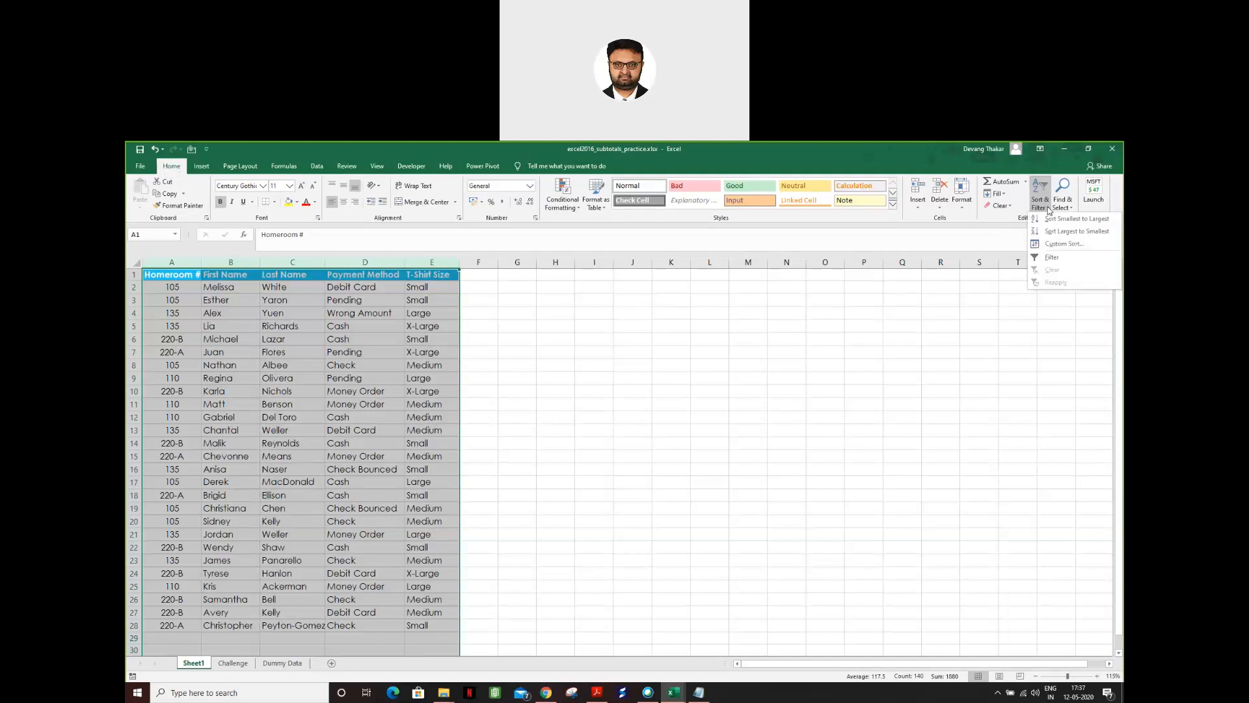
# - Set up a custom sort of the T-shirt order table by T-Shirt Size, using the order Small, Medium, Large, X-Large
pyautogui.click(1055, 245)
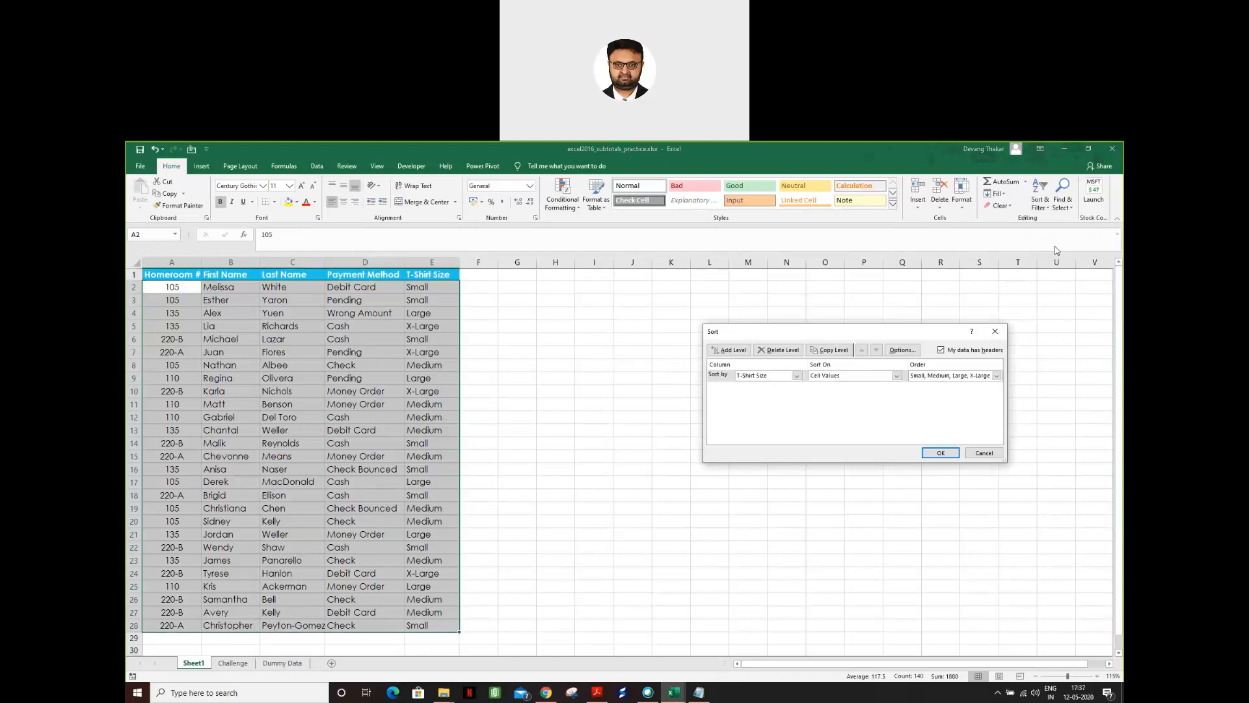
pyautogui.click(796, 375)
pyautogui.click(796, 415)
pyautogui.click(945, 379)
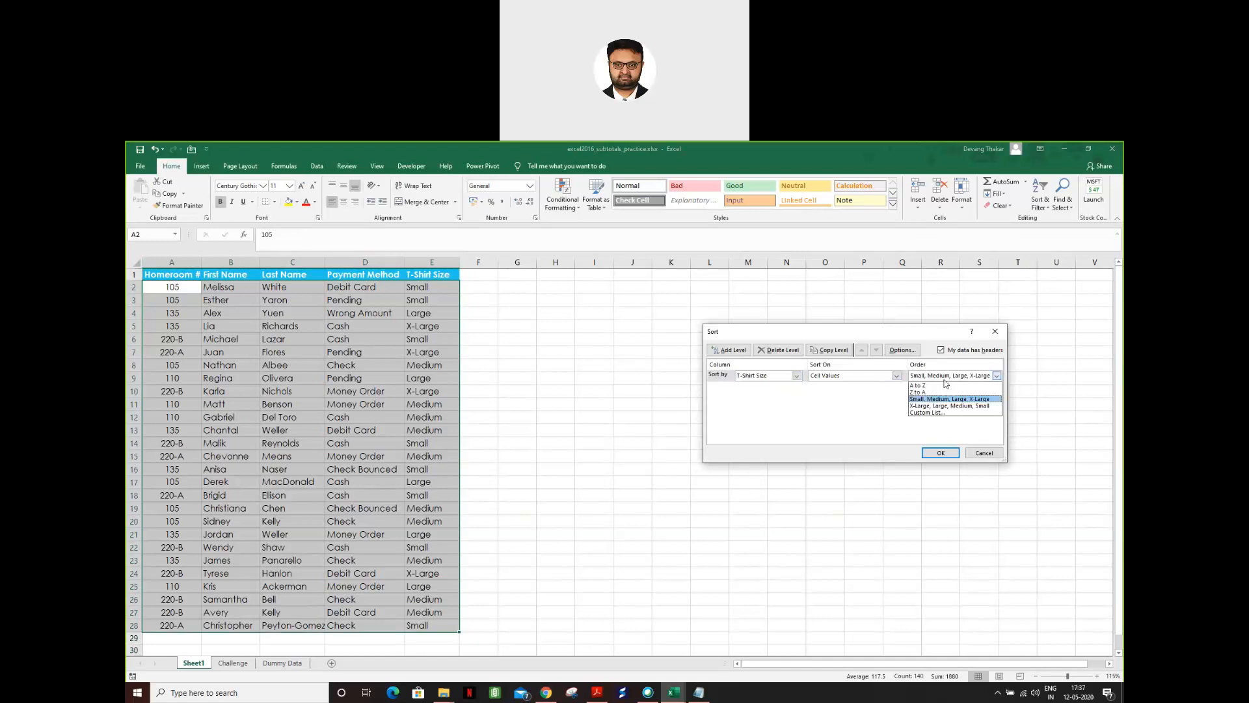
pyautogui.click(971, 399)
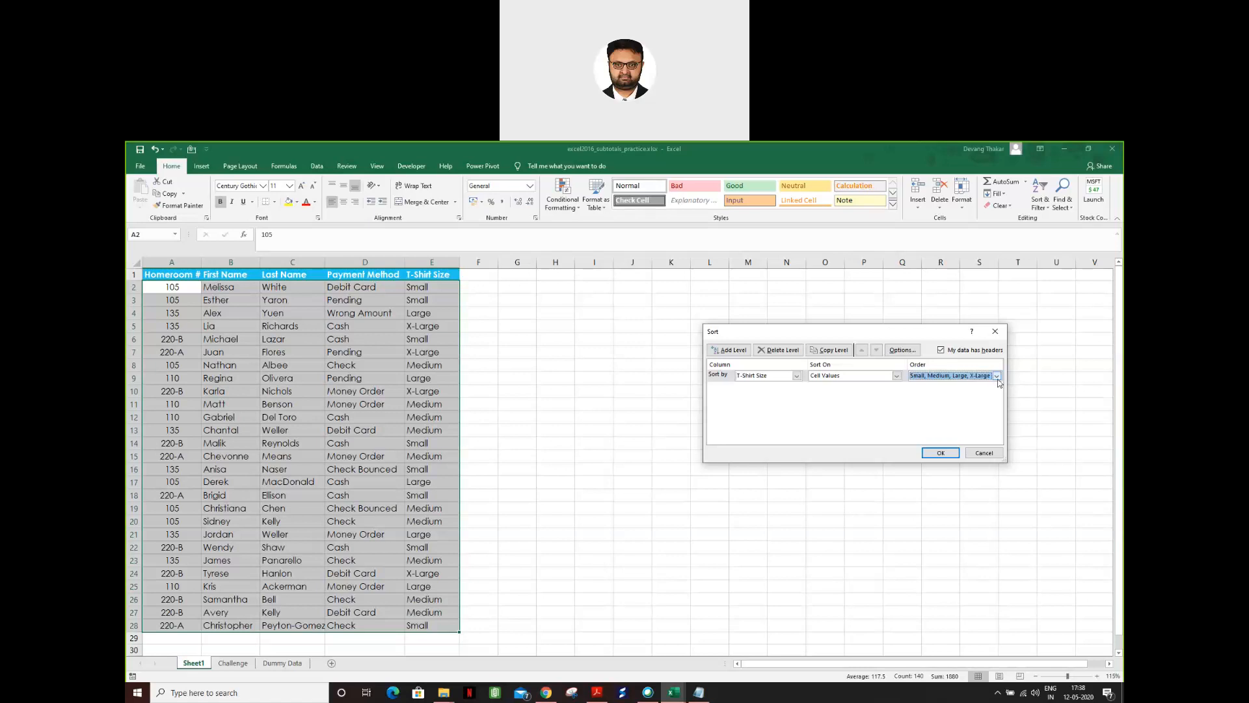
# - Enter Small, Medium, Large and X-Large as the entries of a new custom list and add it
pyautogui.click(997, 377)
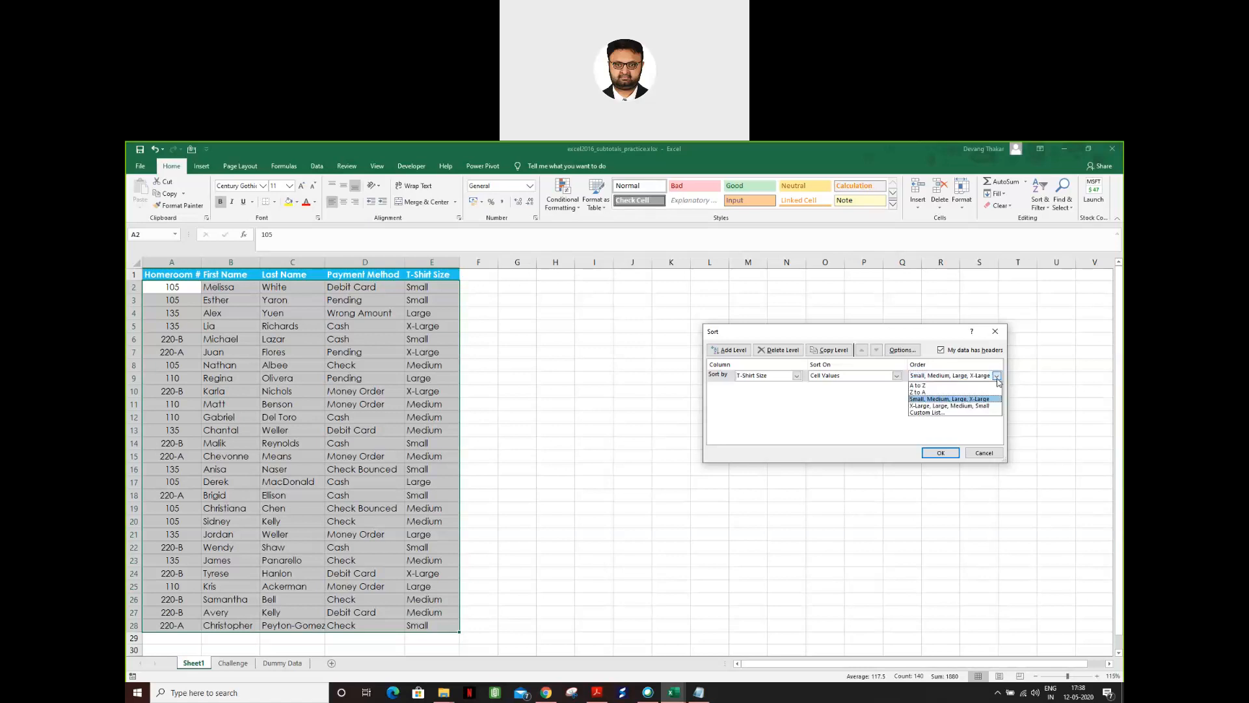
pyautogui.click(933, 413)
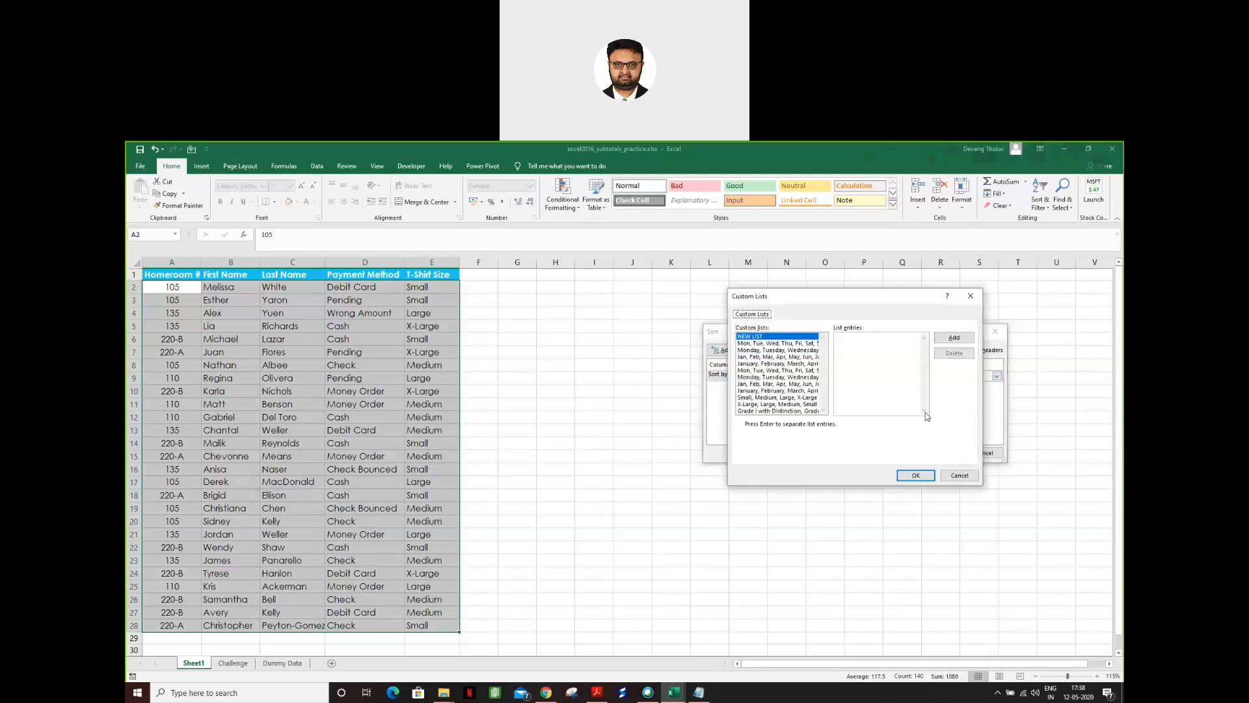
pyautogui.click(870, 350)
pyautogui.write('Small ')
pyautogui.write('Medium')
pyautogui.click(953, 338)
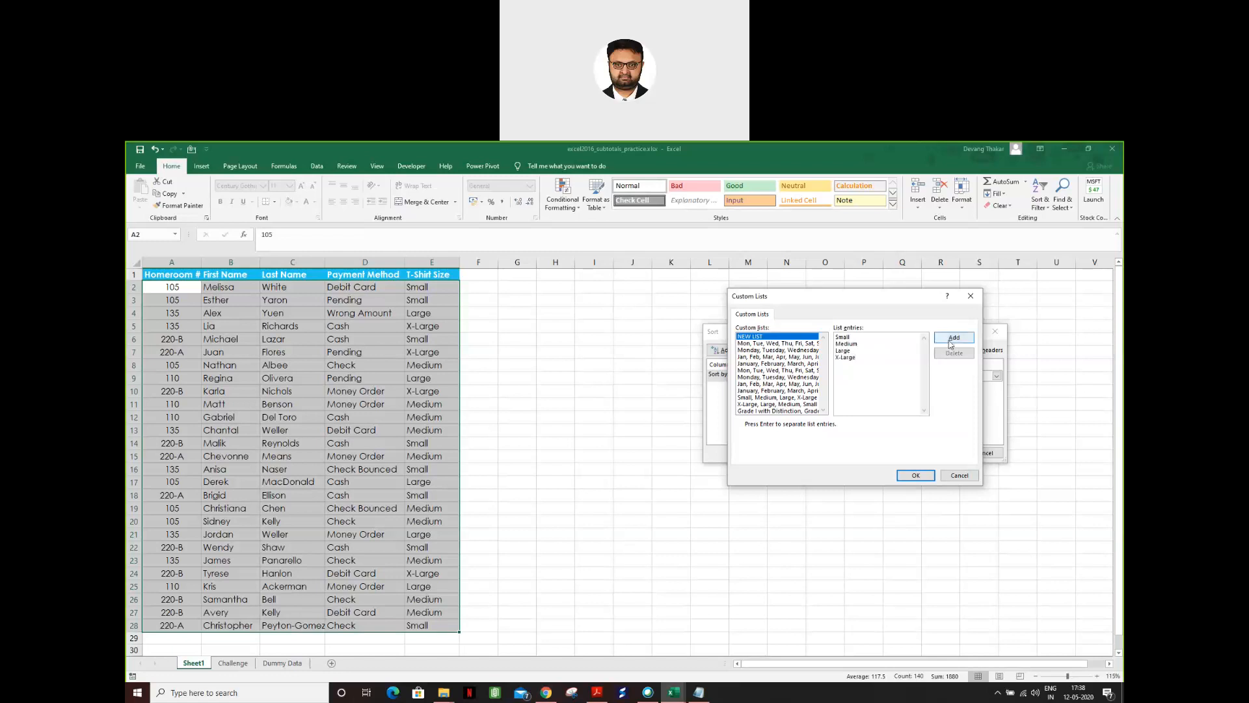
# - Compare the ascending and descending T-shirt size lists and choose Small, Medium, Large, X-Large as the sort order
pyautogui.click(746, 398)
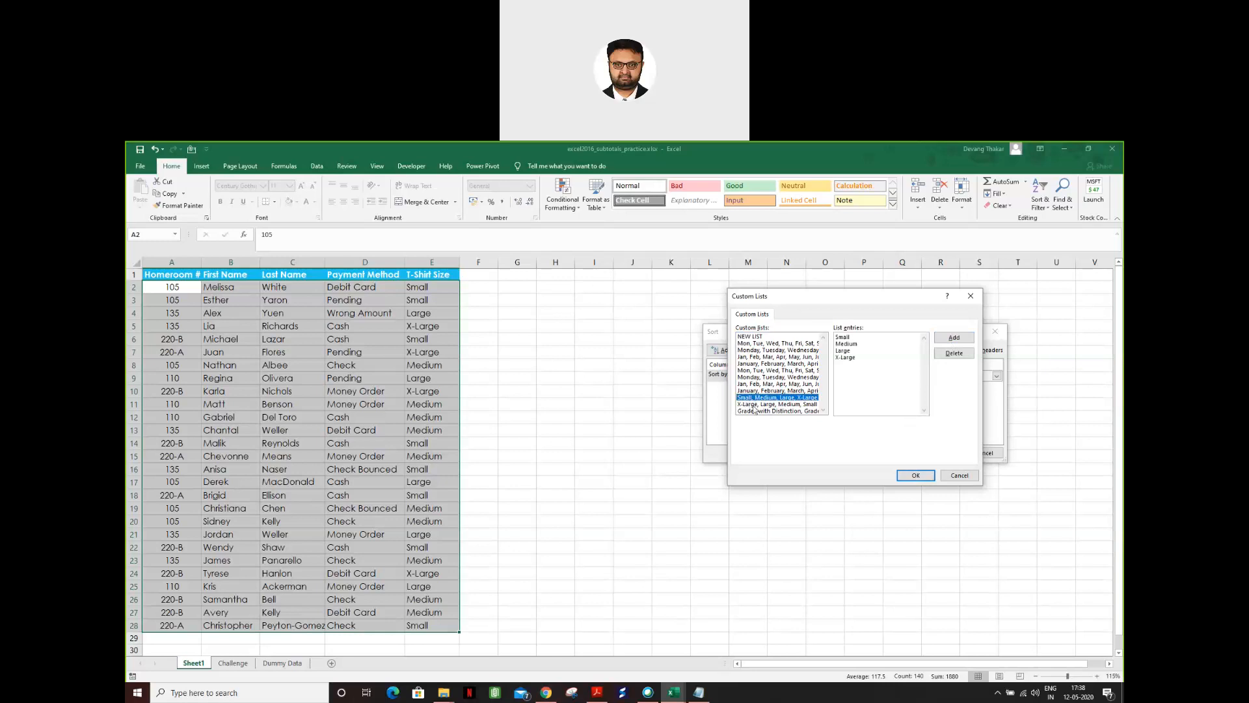
pyautogui.click(753, 405)
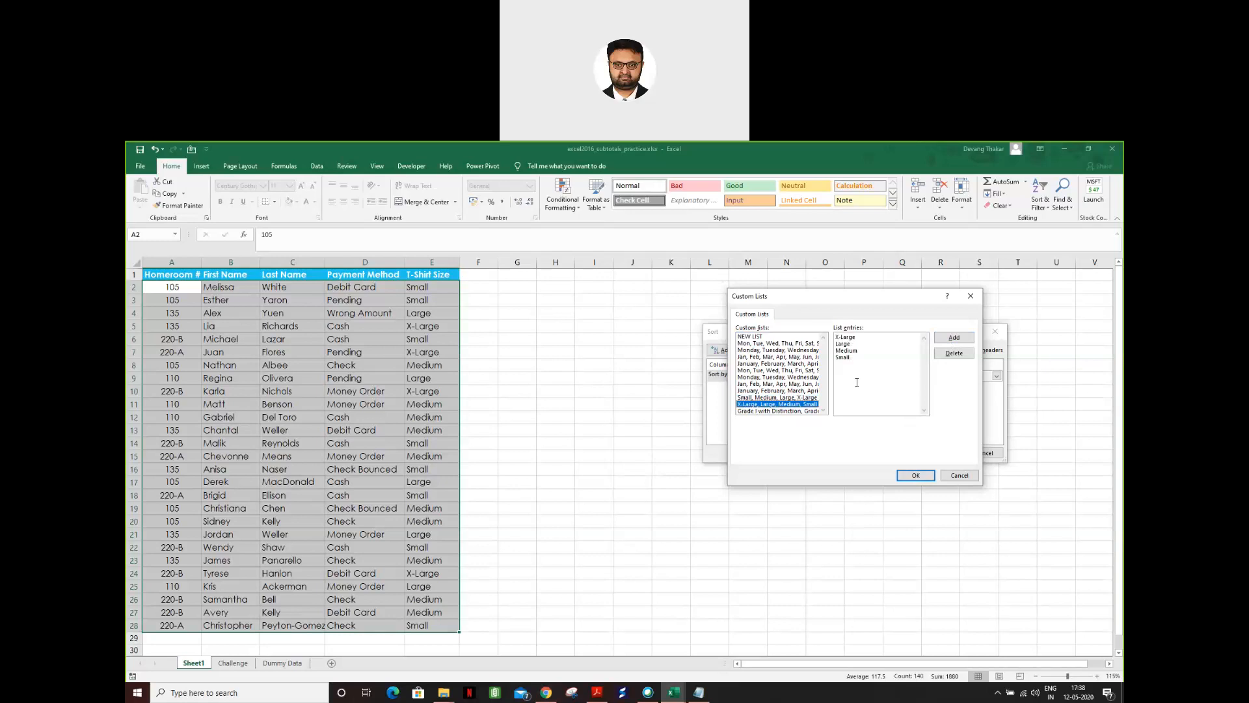
pyautogui.click(777, 397)
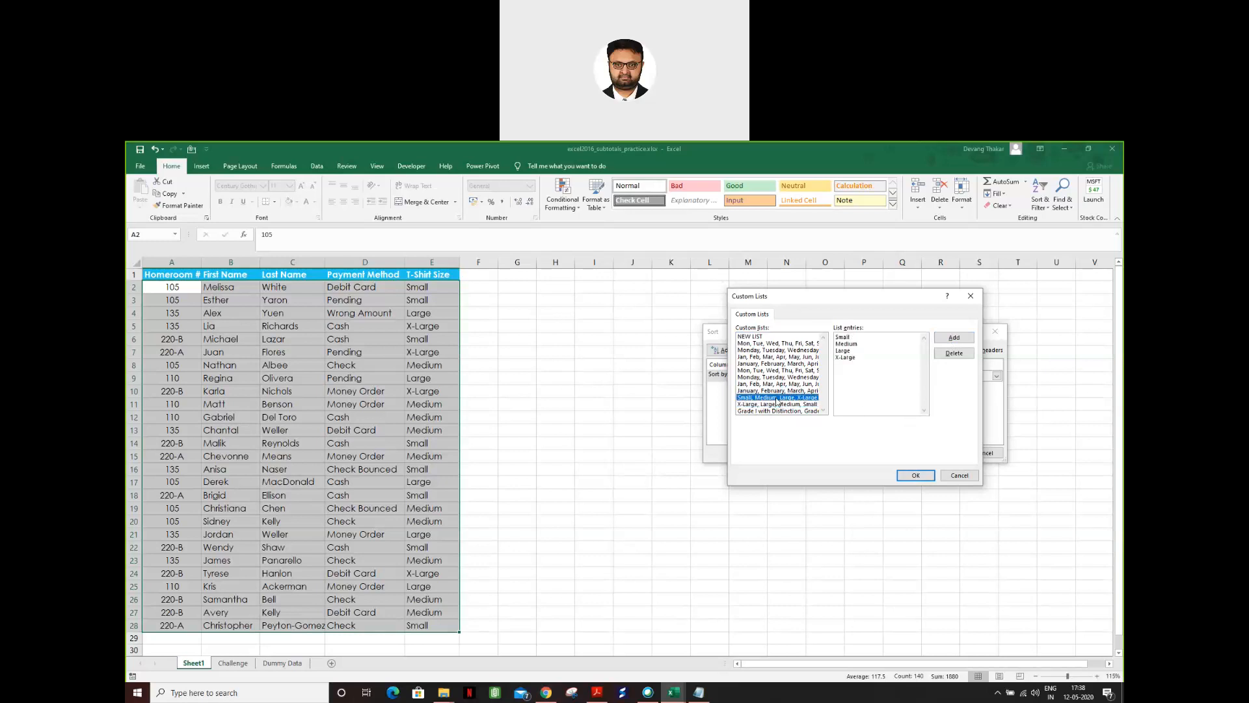
pyautogui.click(917, 474)
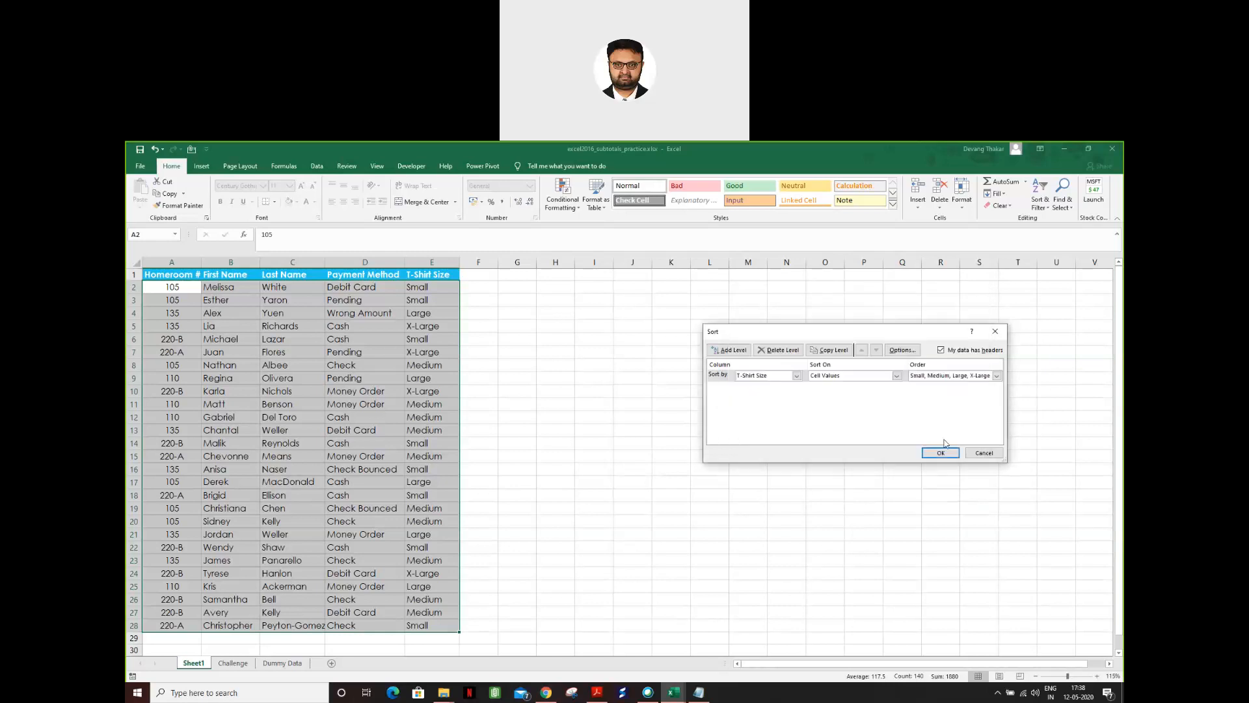
# - Apply the custom T-shirt size sort and highlight the sizes in the T-Shirt Size column
pyautogui.click(941, 453)
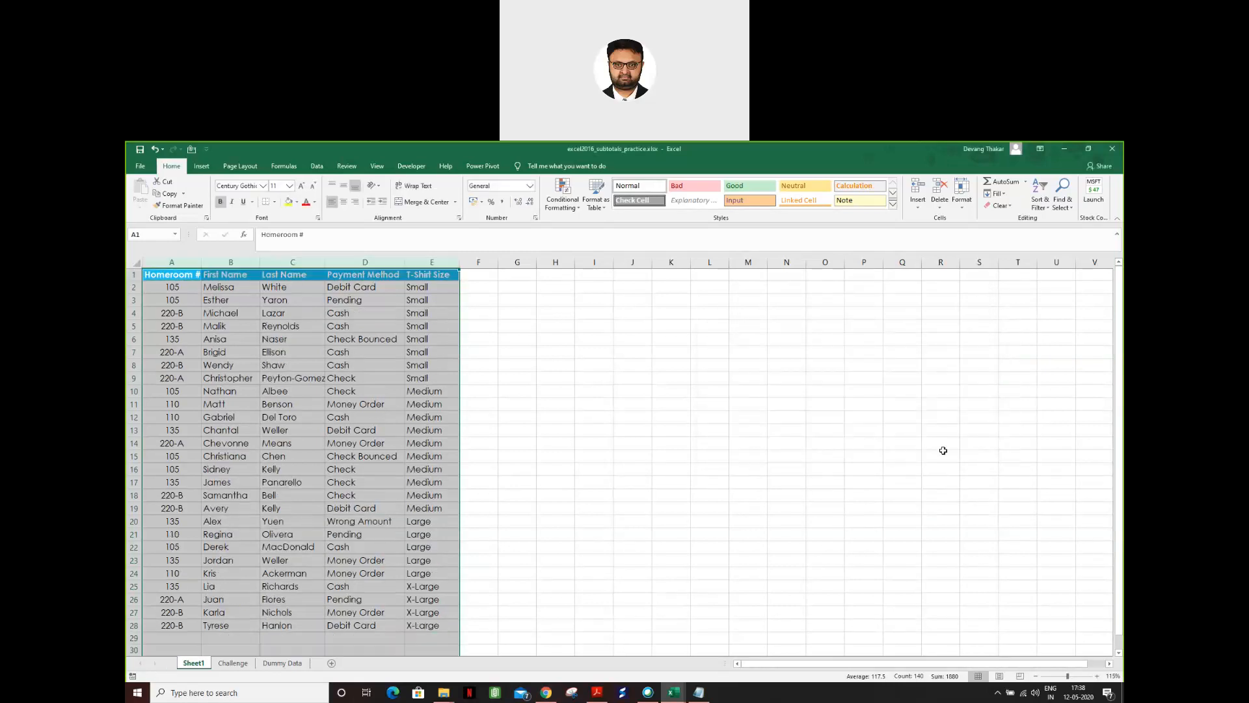
pyautogui.click(519, 437)
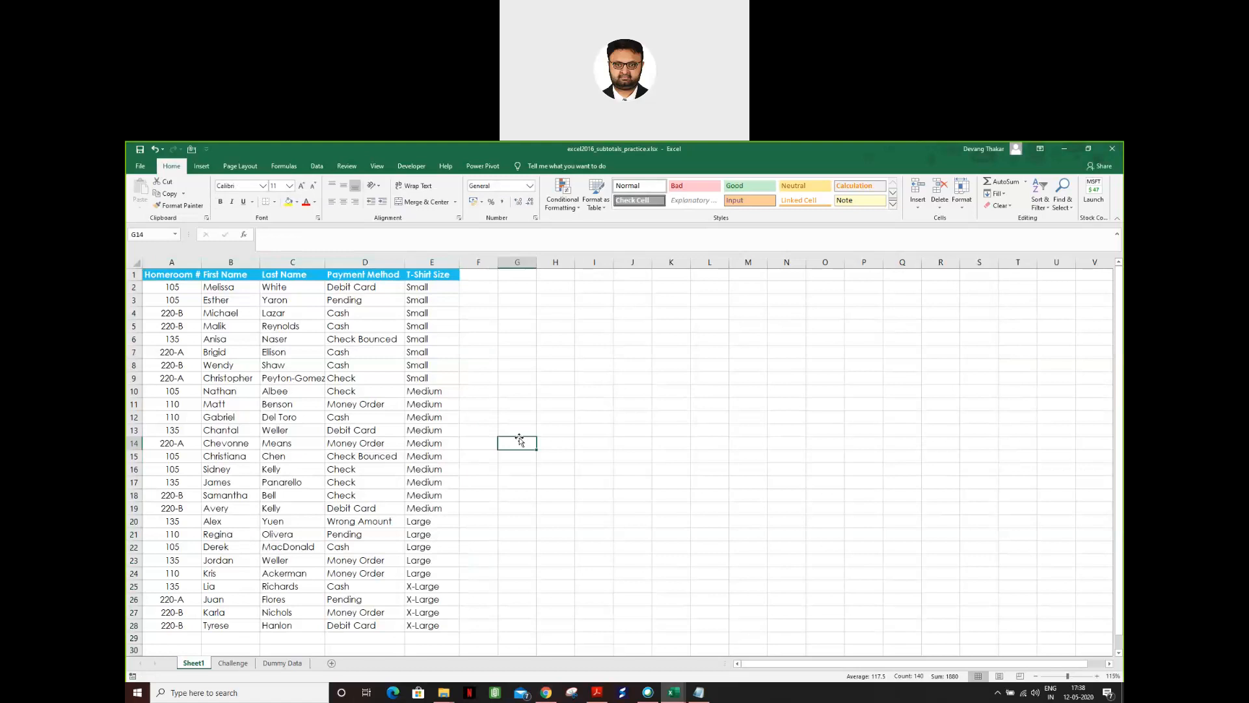
pyautogui.moveTo(428, 288); pyautogui.dragTo(429, 624)
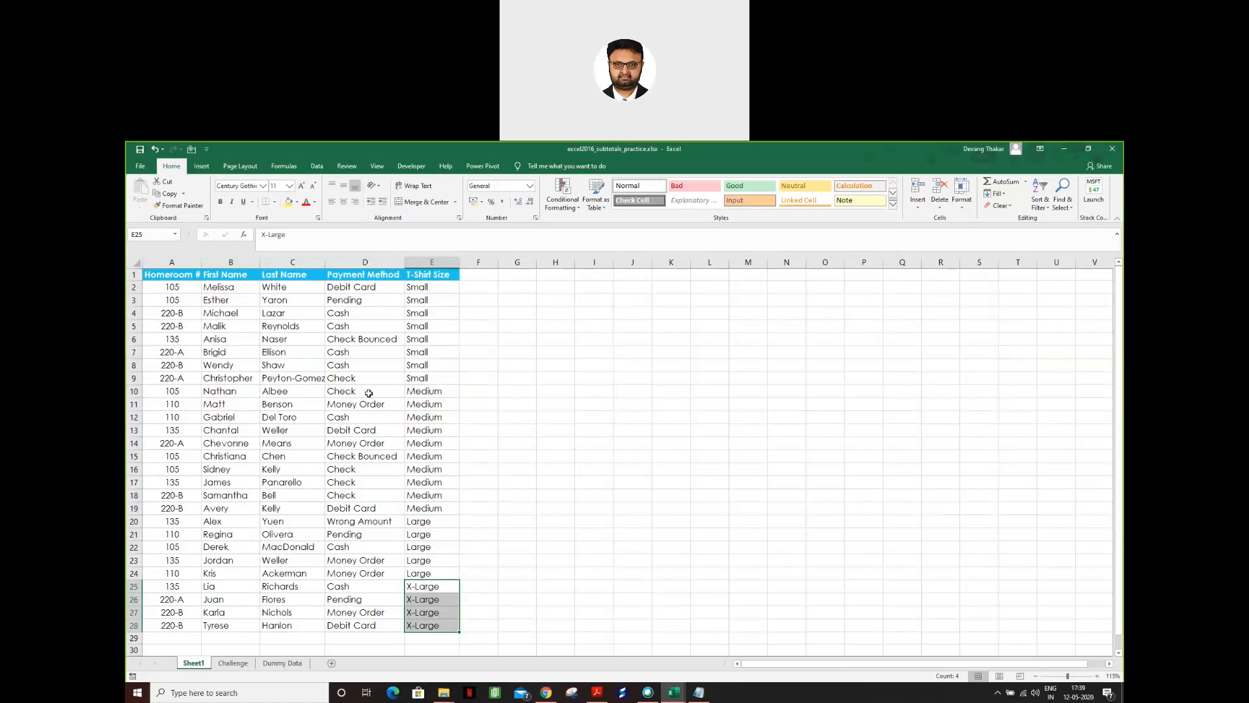
# - Add subtotals to the whole order table that count T-Shirt Size at each change in Homeroom #
pyautogui.moveTo(181, 271); pyautogui.dragTo(417, 625)
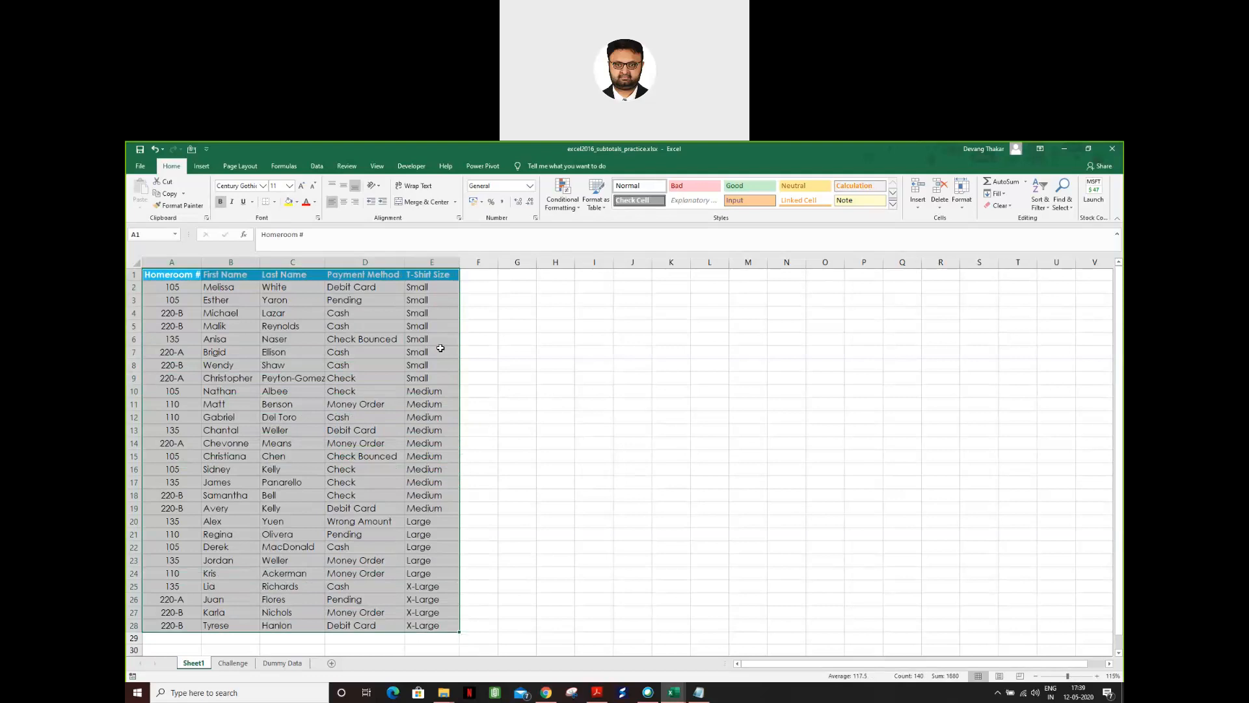
pyautogui.click(318, 168)
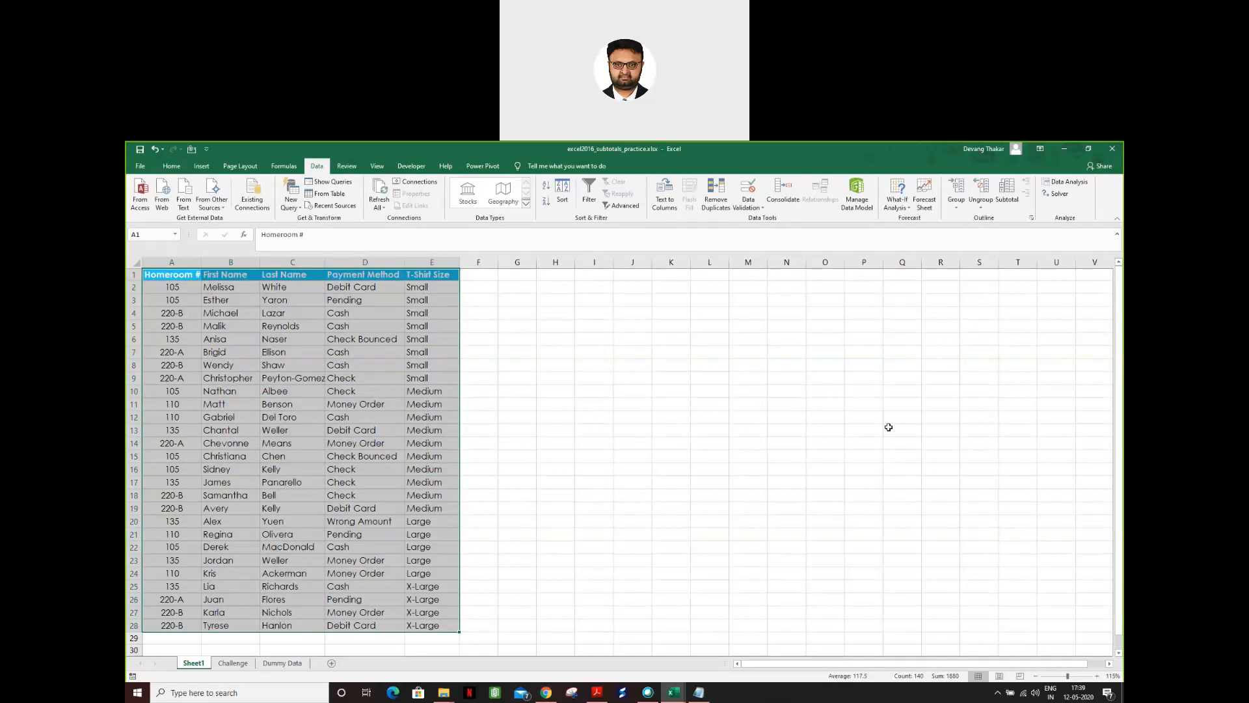
pyautogui.click(1005, 195)
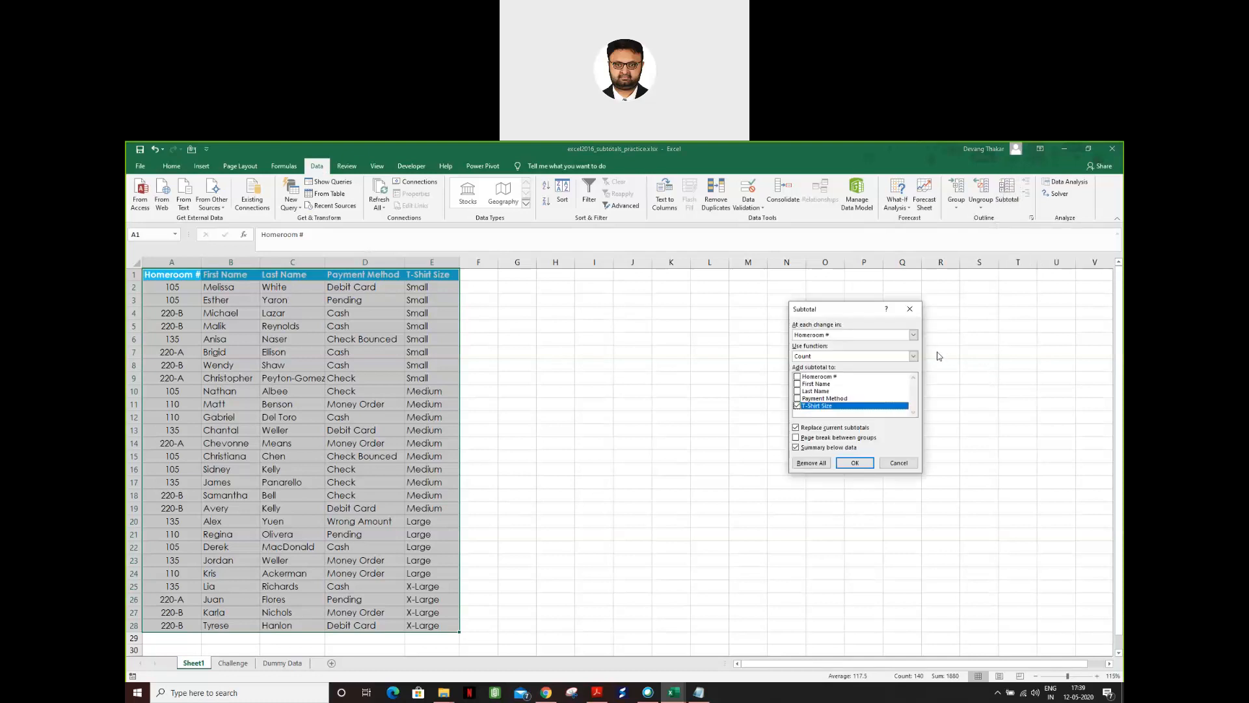
pyautogui.click(826, 339)
pyautogui.click(826, 338)
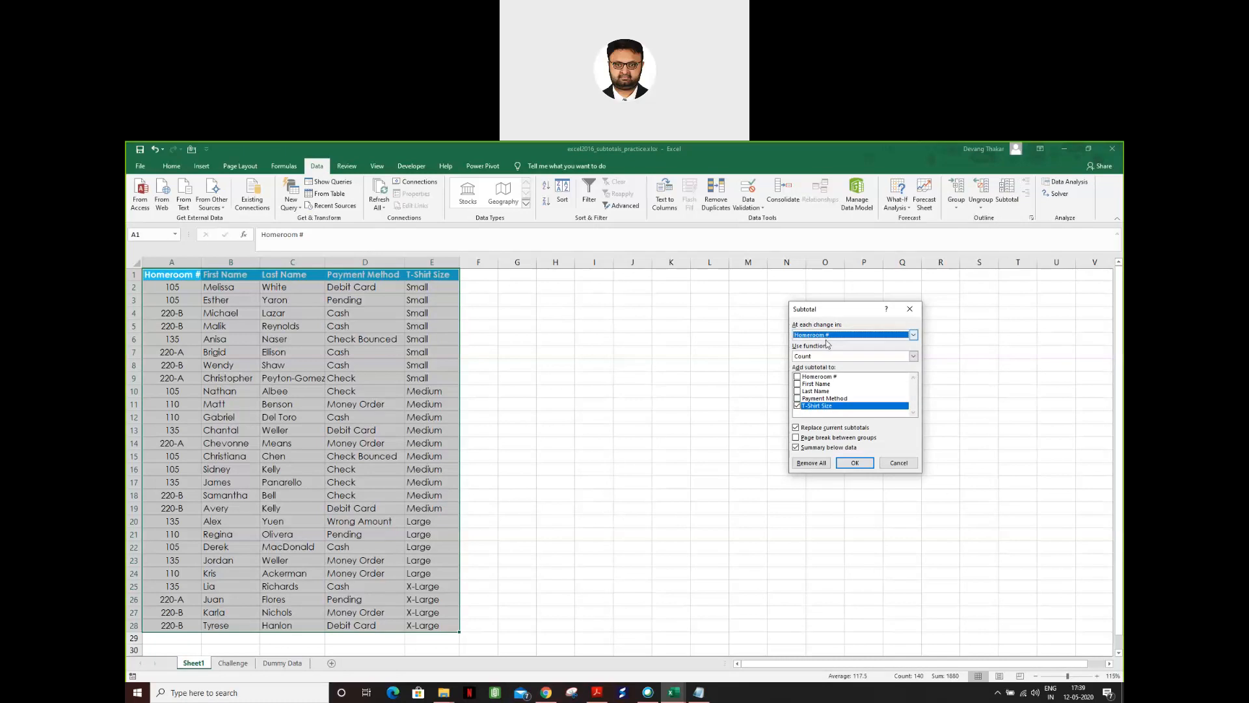
pyautogui.click(834, 358)
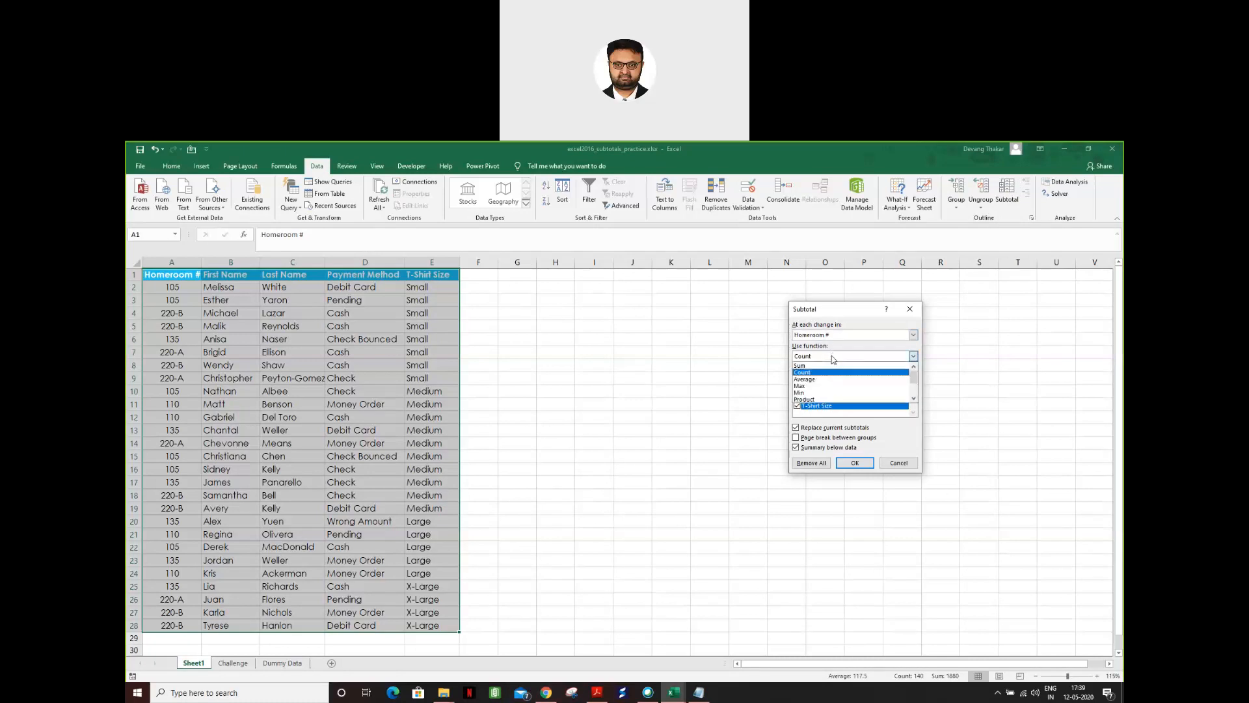
pyautogui.click(833, 358)
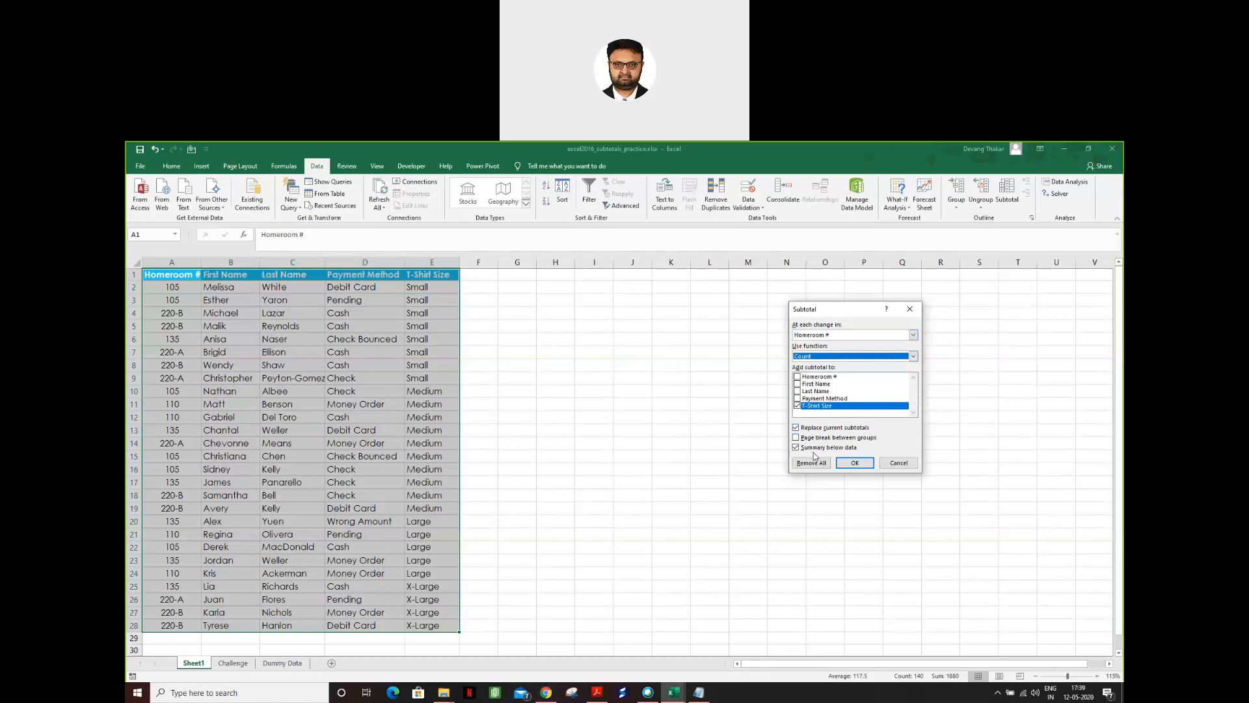
pyautogui.click(855, 463)
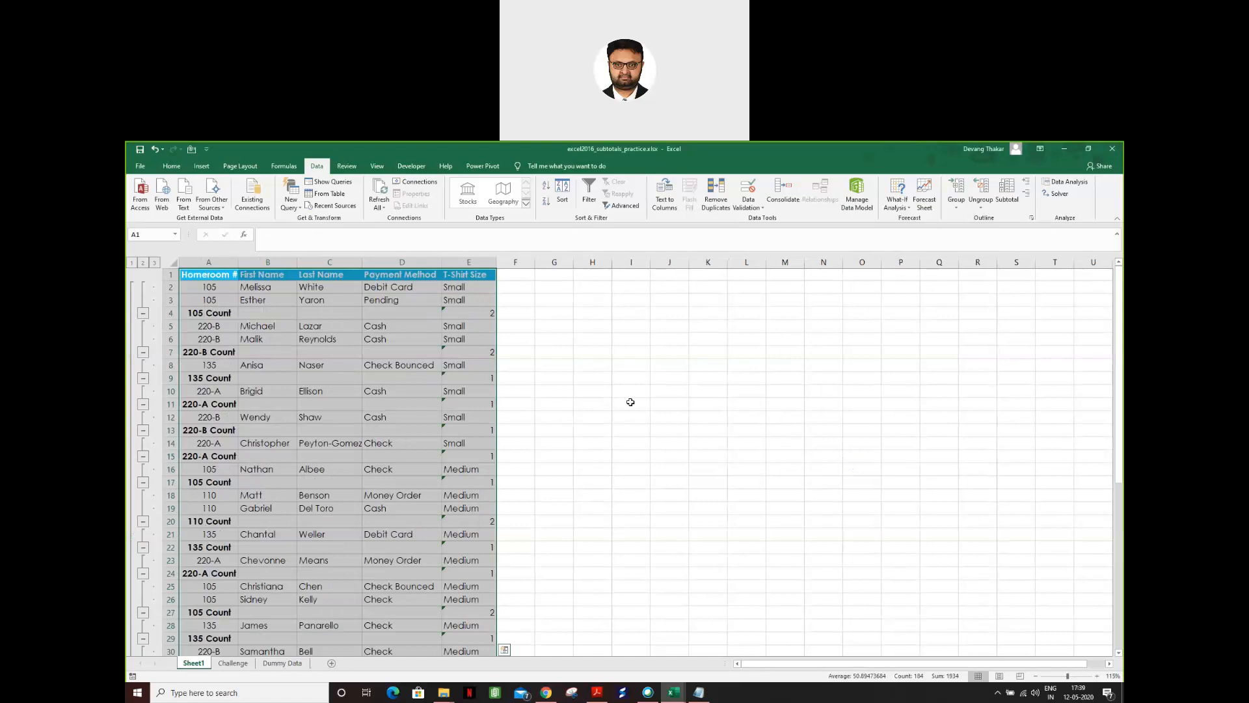
# - Review the homeroom count rows through to the grand count and undo these subtotals
pyautogui.scroll(-8, 630, 402)
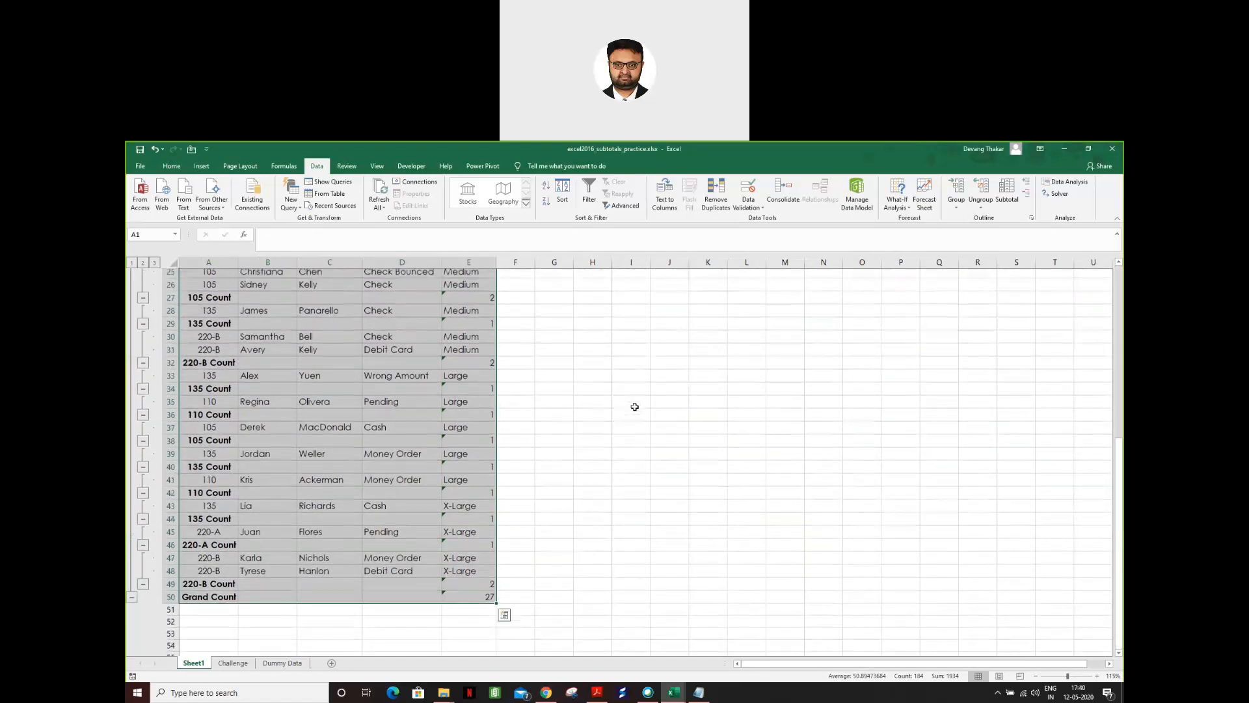
pyautogui.scroll(8, 634, 407)
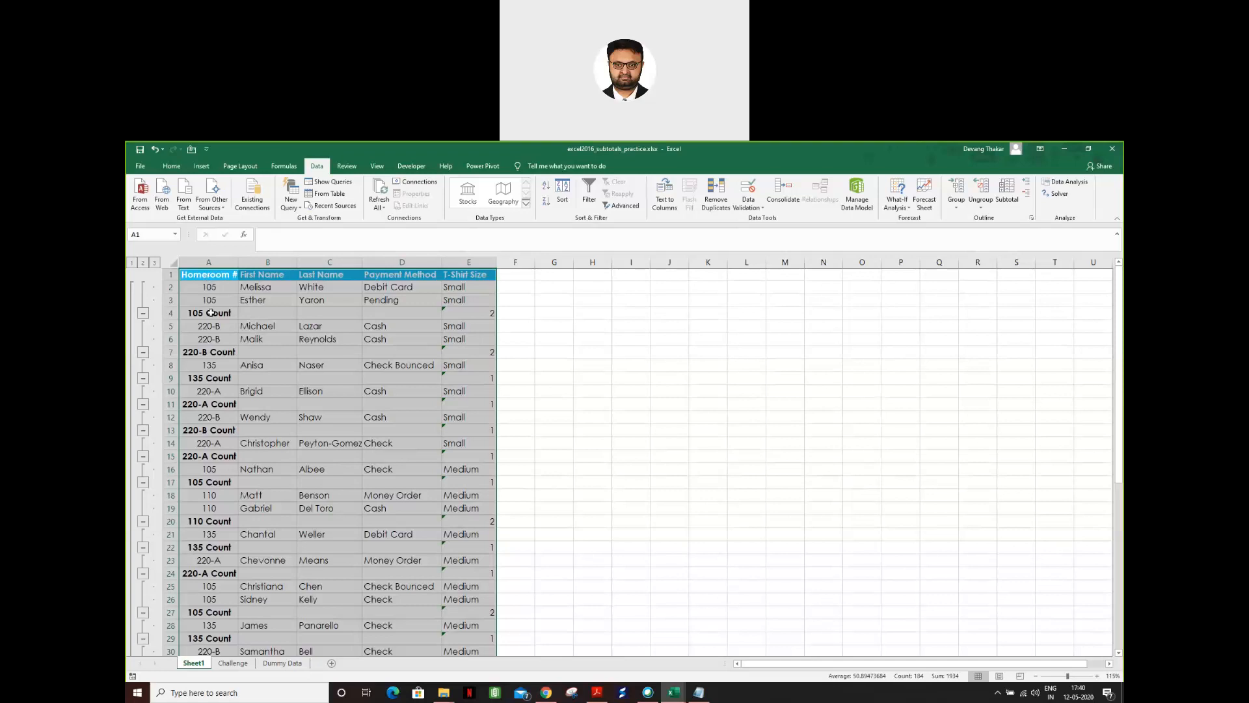
pyautogui.scroll(-6, 215, 507)
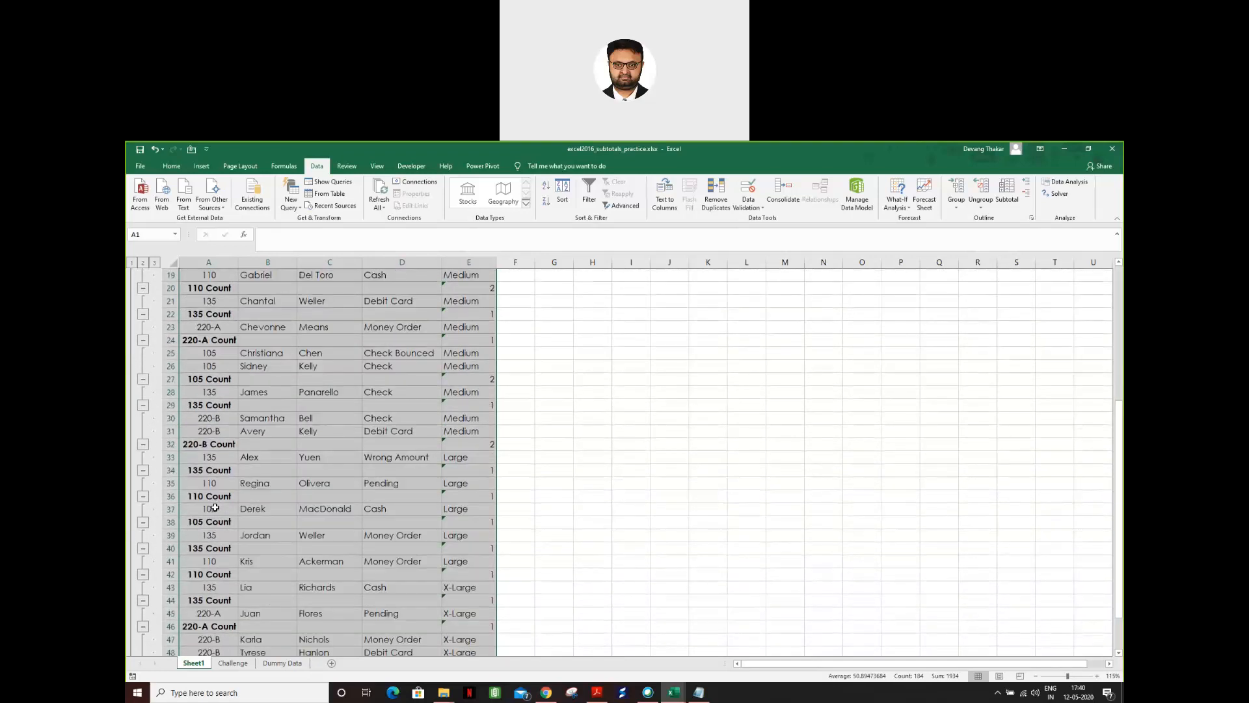
pyautogui.scroll(-3, 215, 507)
pyautogui.scroll(9, 214, 508)
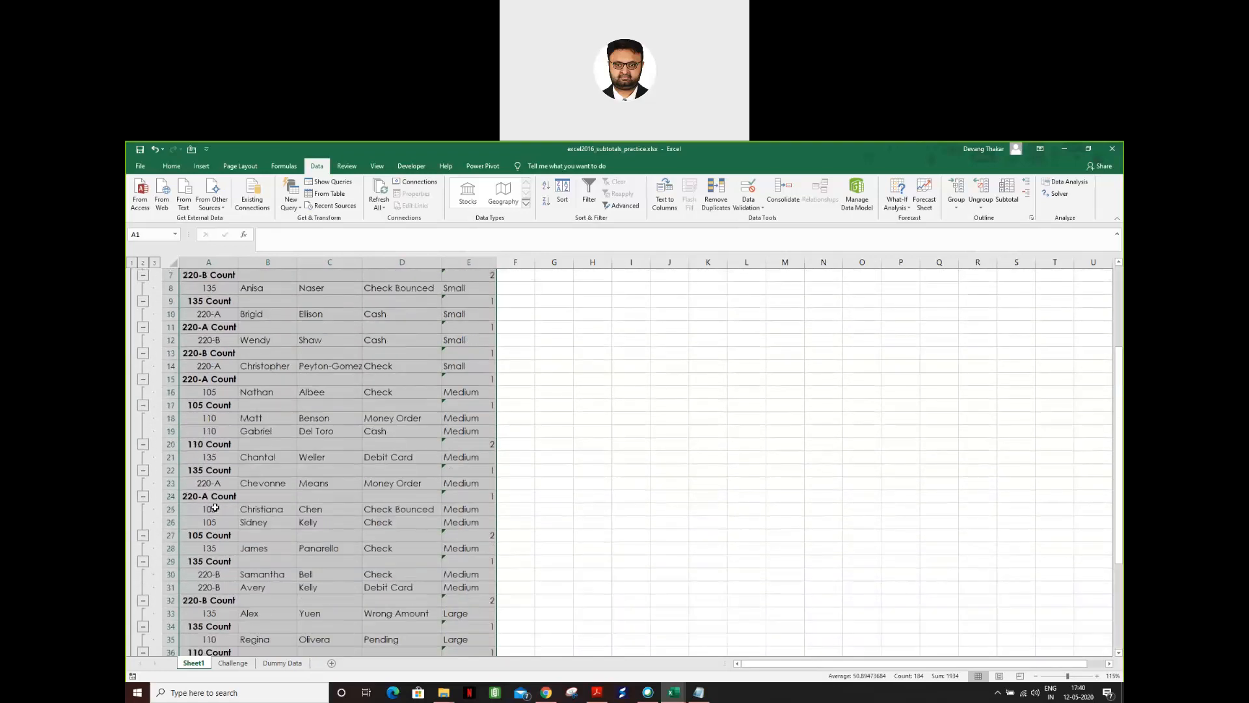
pyautogui.hotkey('ctrl', 'z')
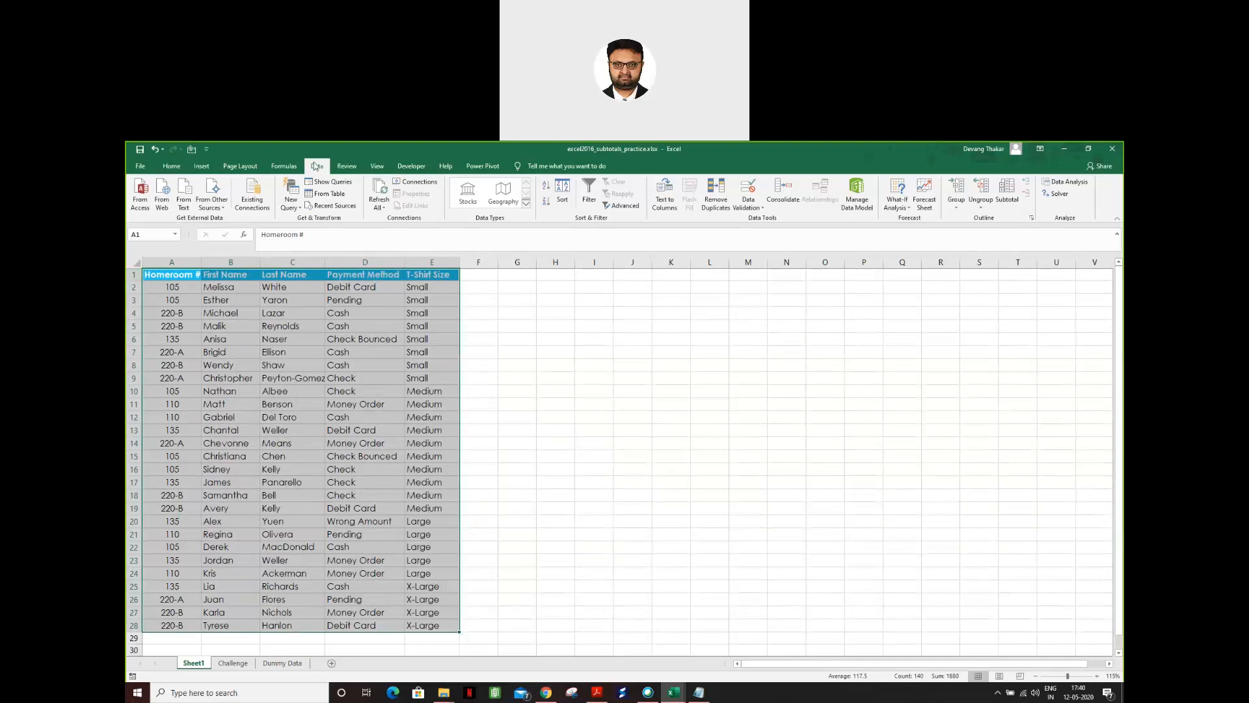
# - Add subtotals to the order table that count T-Shirt Size at each change in T-Shirt Size
pyautogui.click(1010, 193)
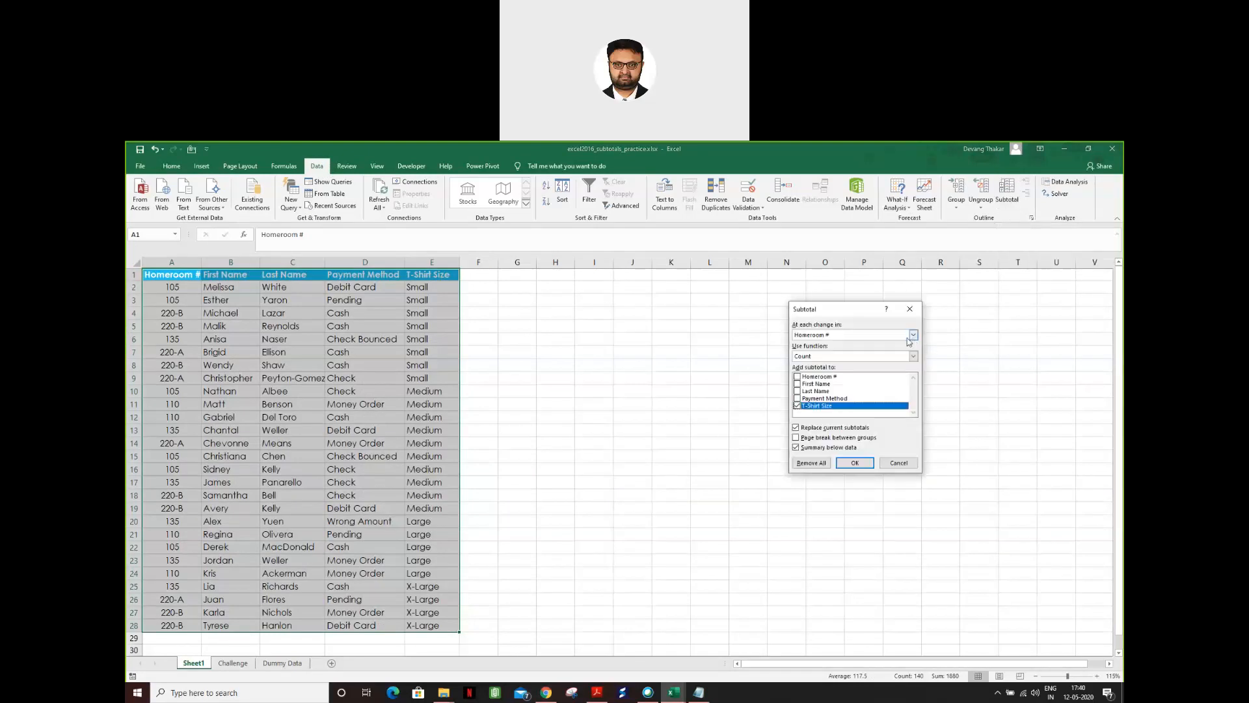
pyautogui.click(913, 336)
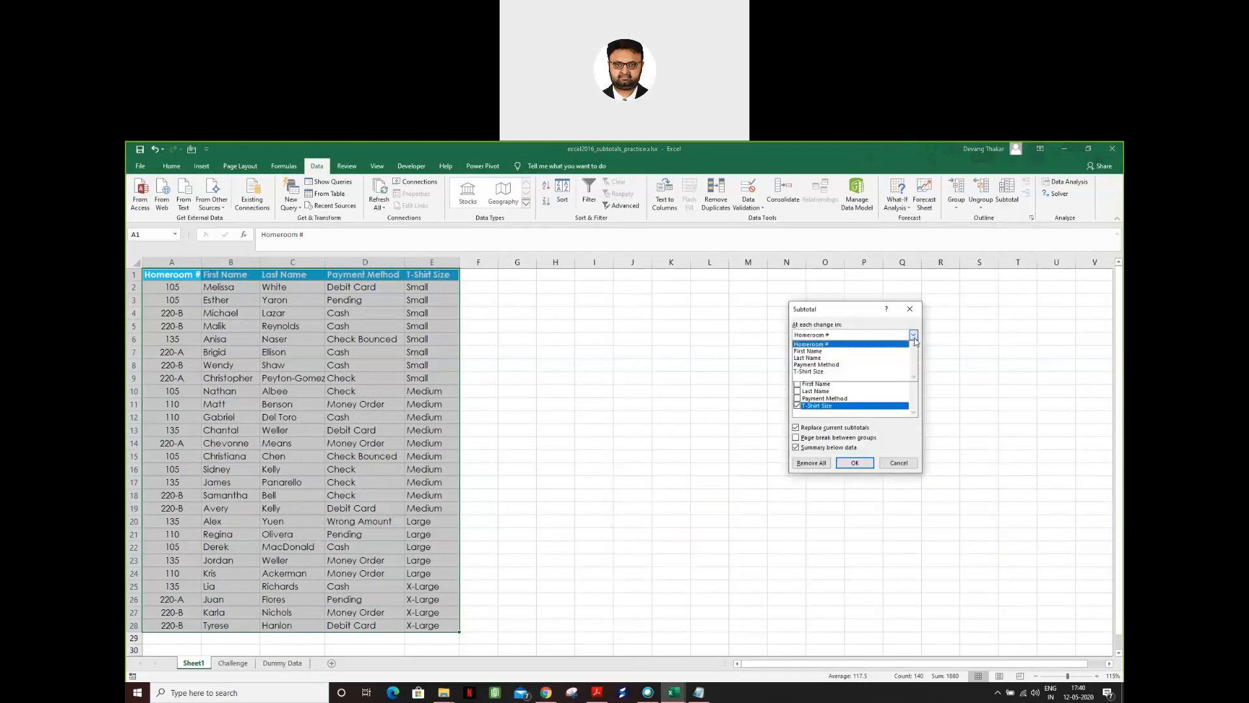
pyautogui.click(824, 372)
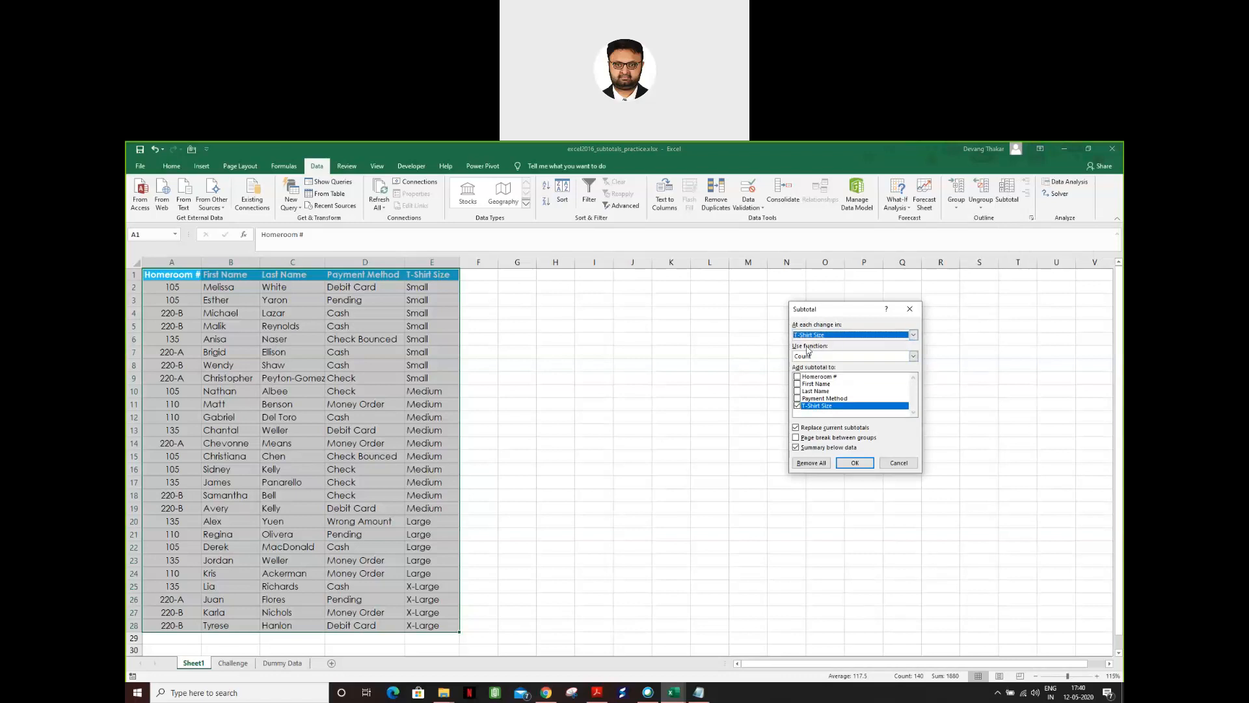
pyautogui.click(824, 356)
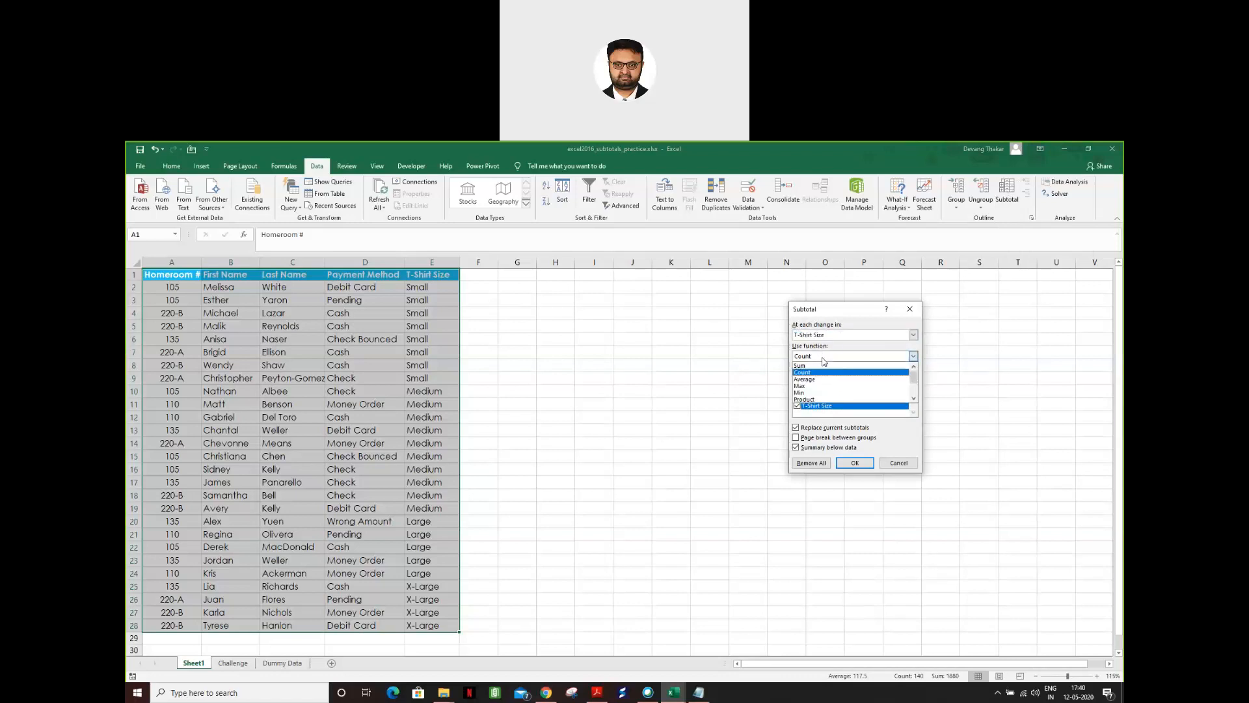
pyautogui.click(823, 360)
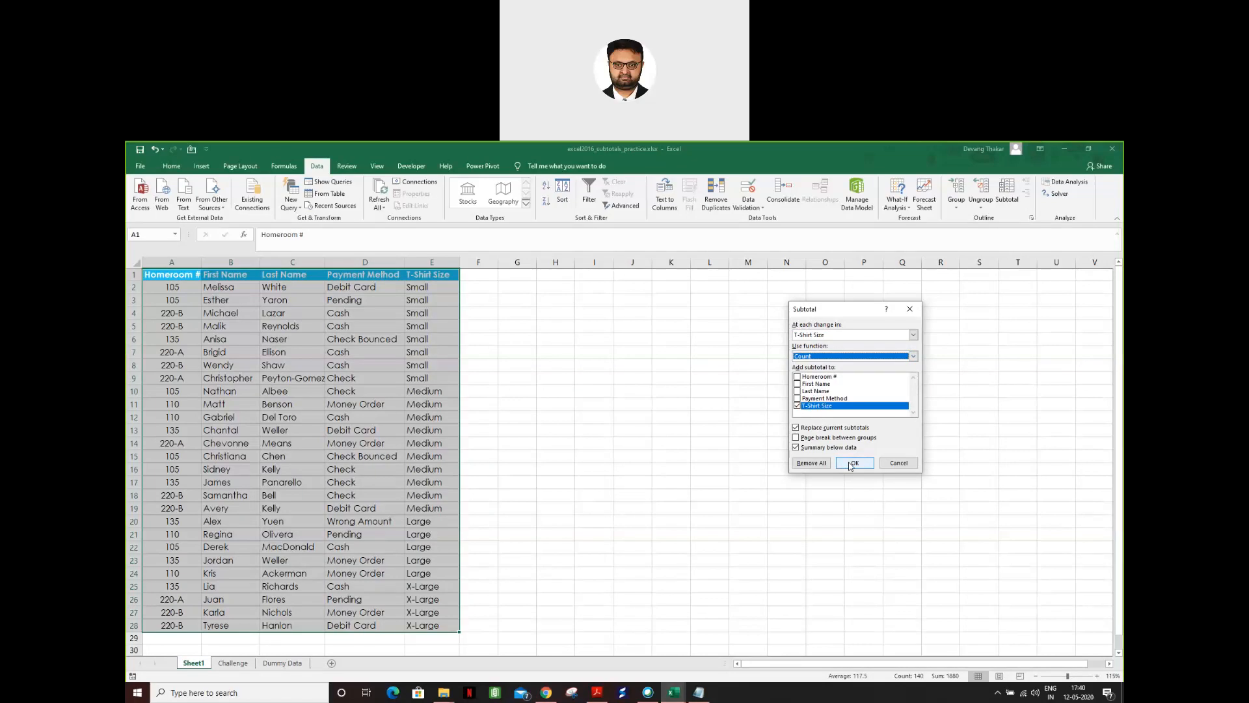
pyautogui.click(853, 463)
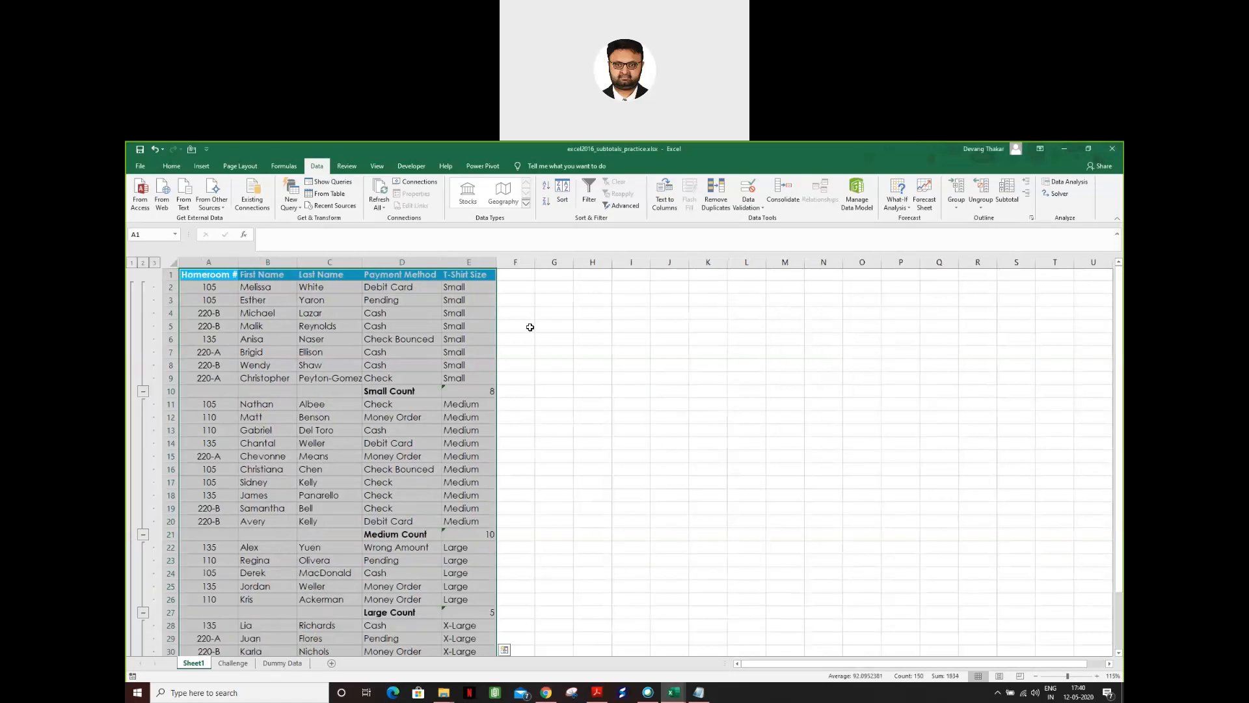
# - Examine the subtotal count for each T-shirt size and highlight the Grand Count label and its value
pyautogui.scroll(-1, 531, 329)
pyautogui.scroll(-1, 531, 329)
pyautogui.scroll(1, 532, 348)
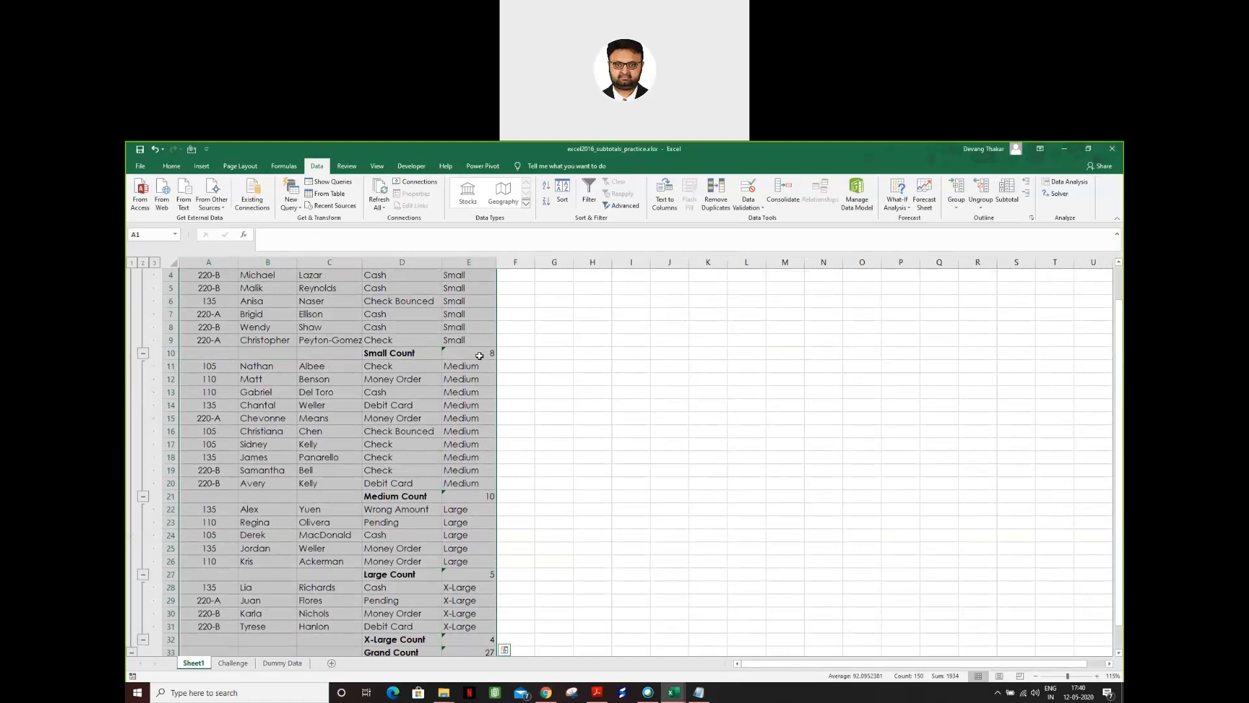
pyautogui.moveTo(480, 357); pyautogui.dragTo(478, 362)
pyautogui.click(464, 496)
pyautogui.scroll(-2, 465, 496)
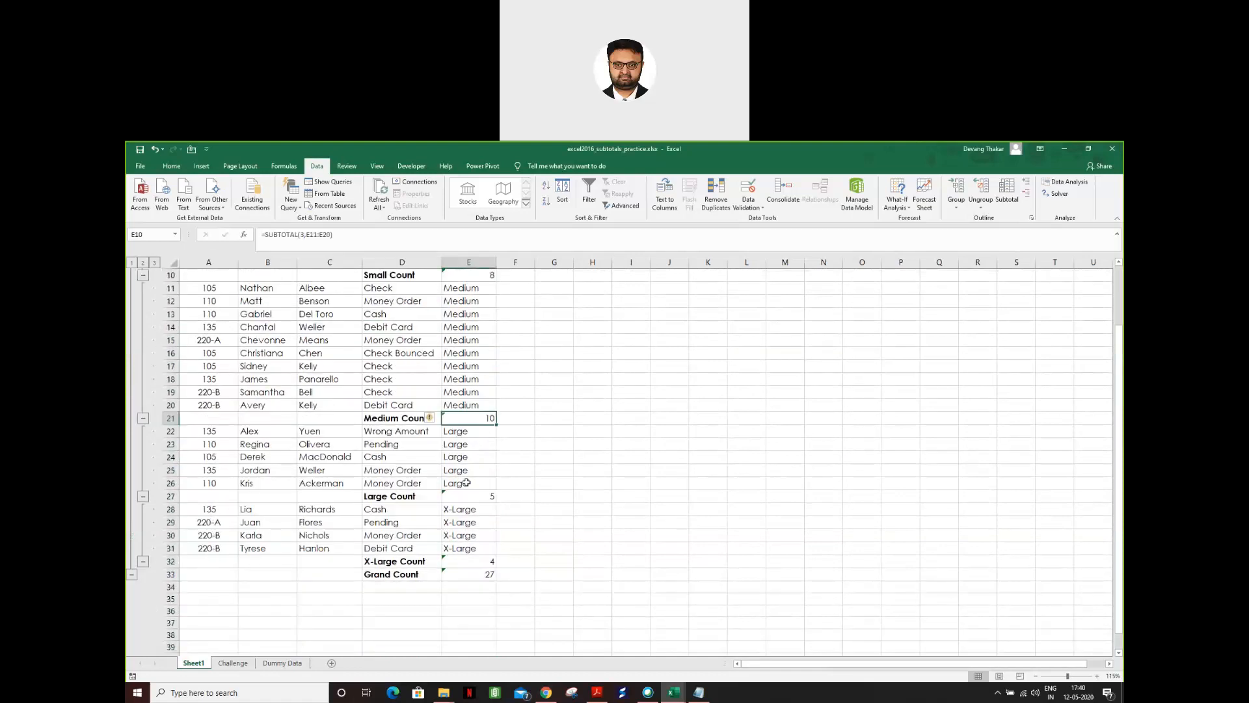
pyautogui.click(486, 498)
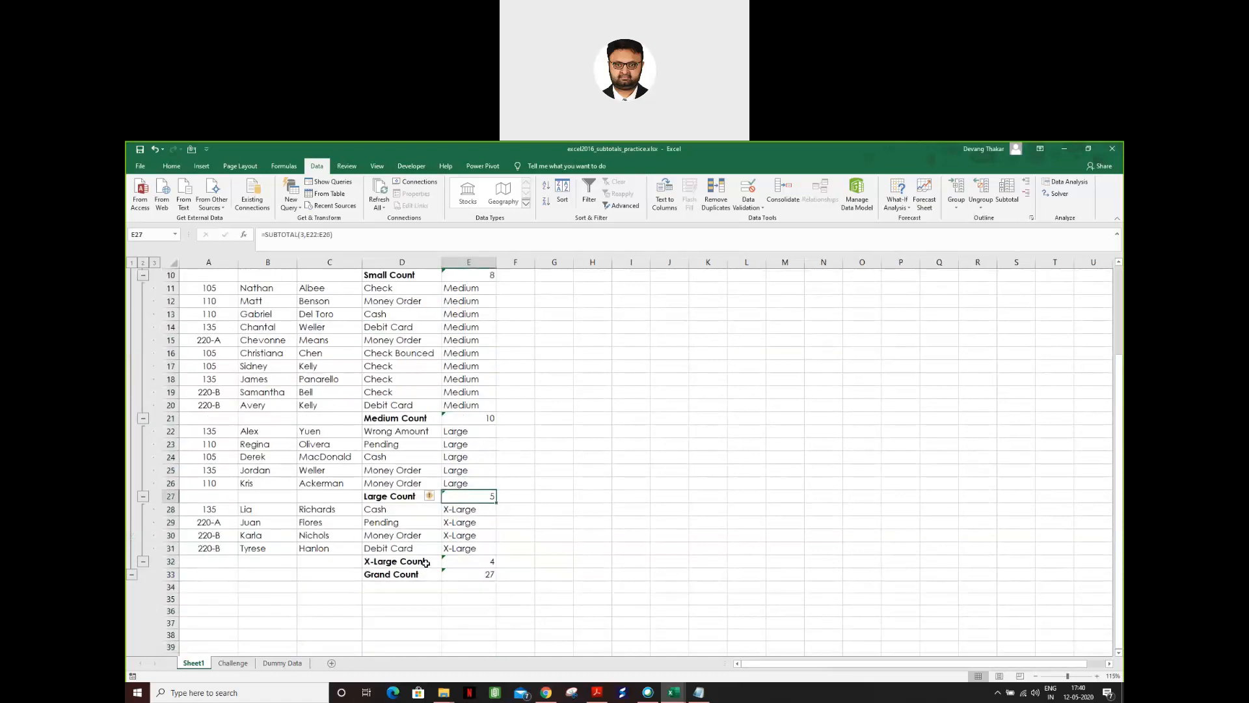
pyautogui.click(473, 563)
pyautogui.moveTo(423, 575); pyautogui.dragTo(475, 574)
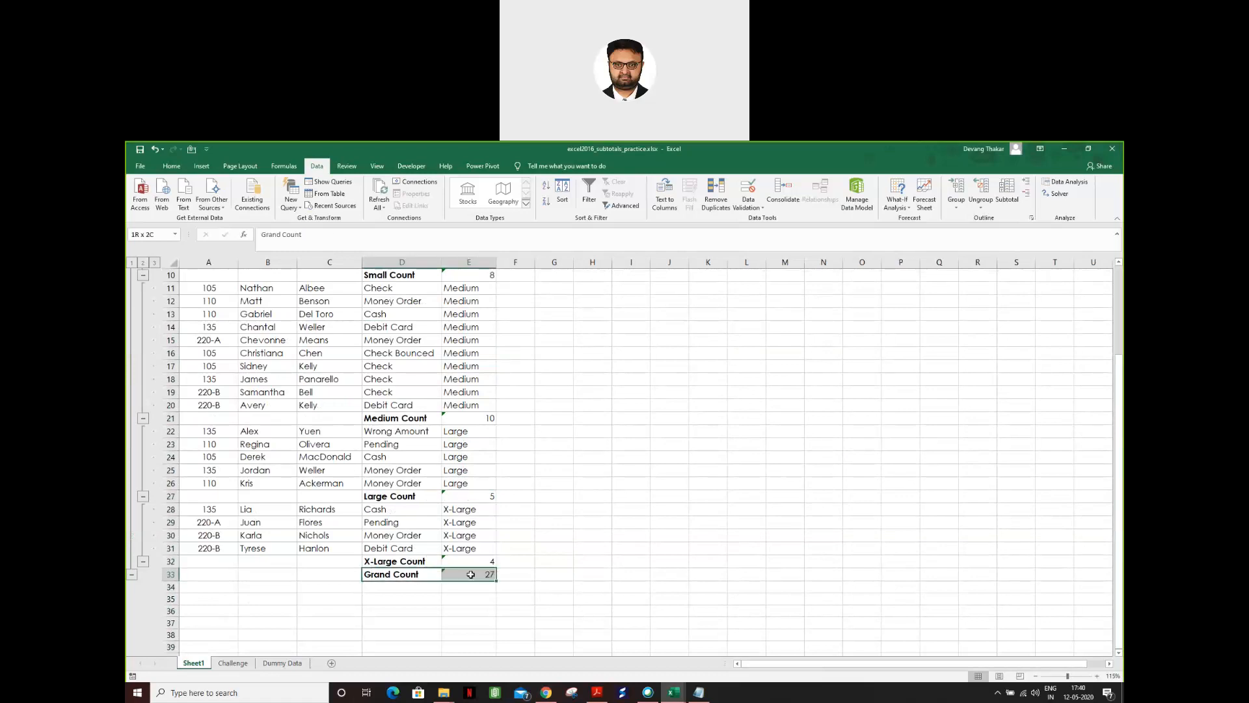
# - Collapse the T-shirt size groups down to their count rows and select the condensed summary through the Grand Count
pyautogui.click(475, 574)
pyautogui.scroll(3, 628, 458)
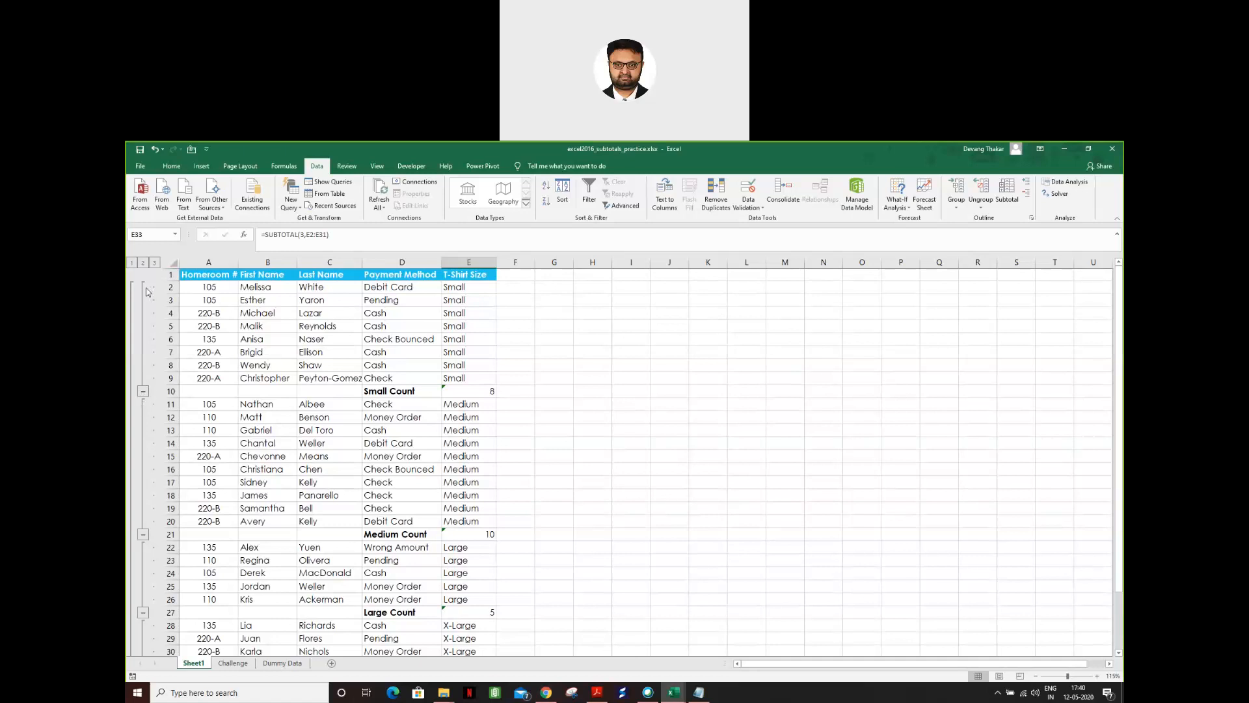
pyautogui.click(143, 393)
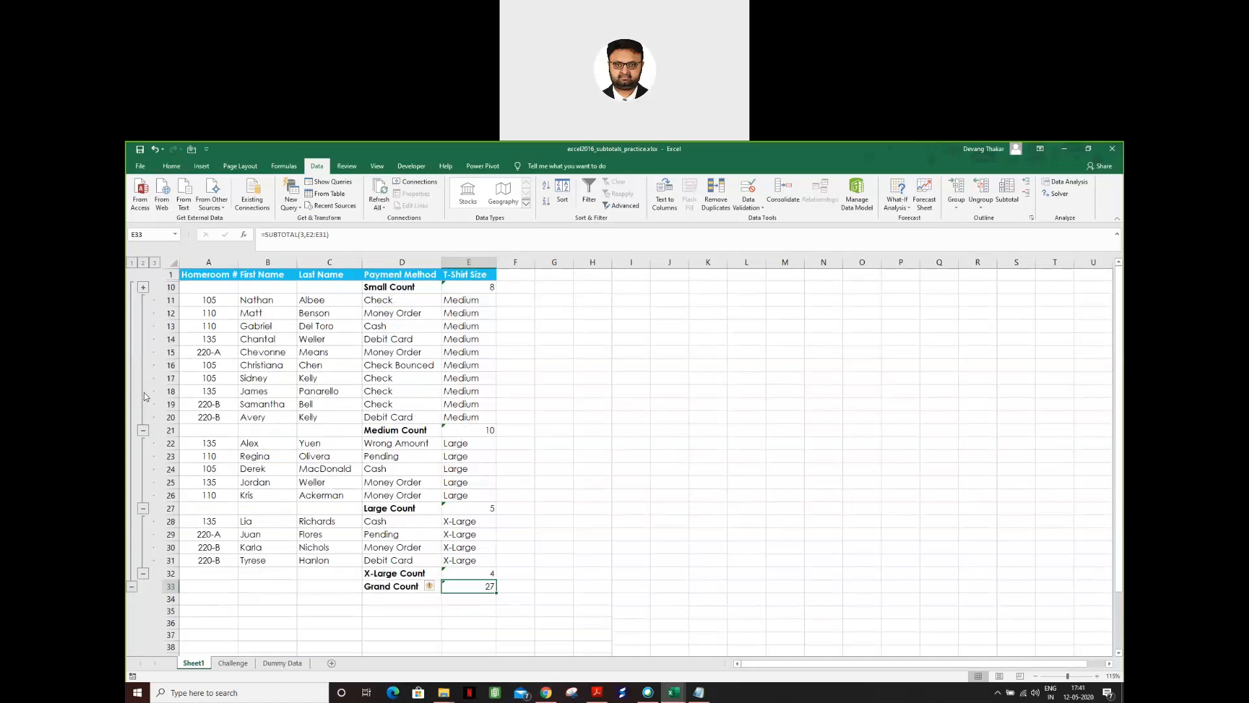
pyautogui.click(142, 431)
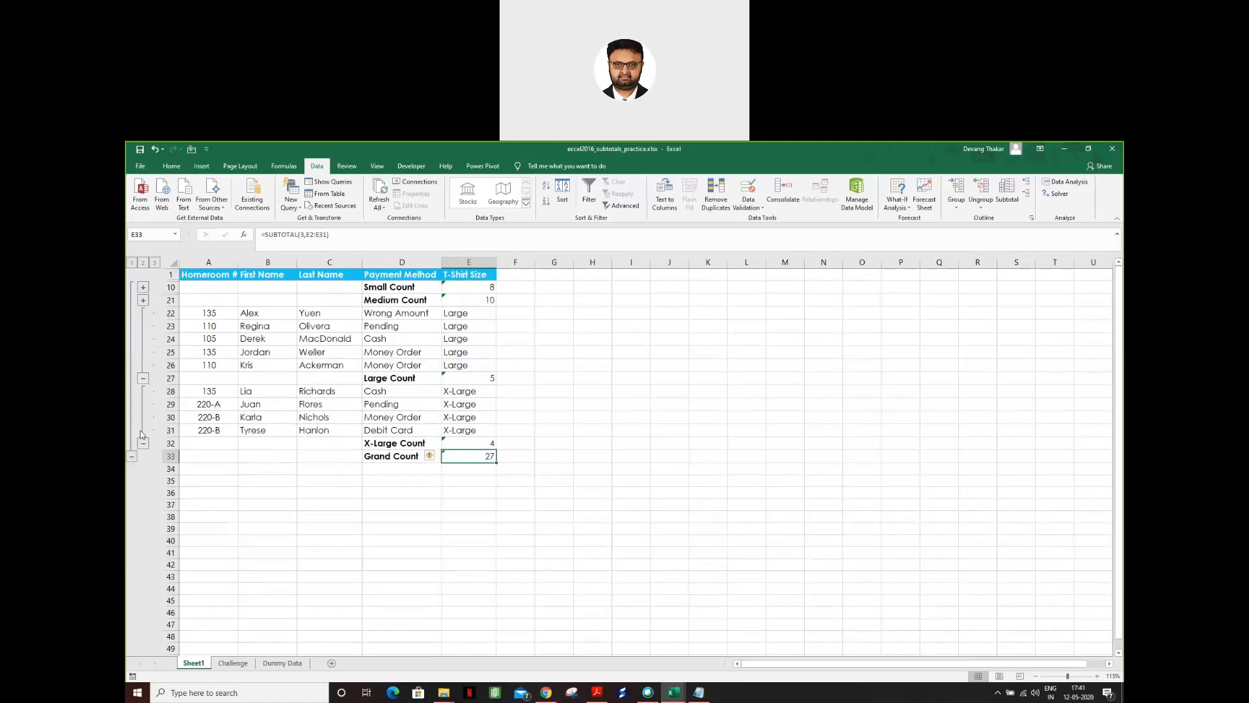
pyautogui.click(143, 379)
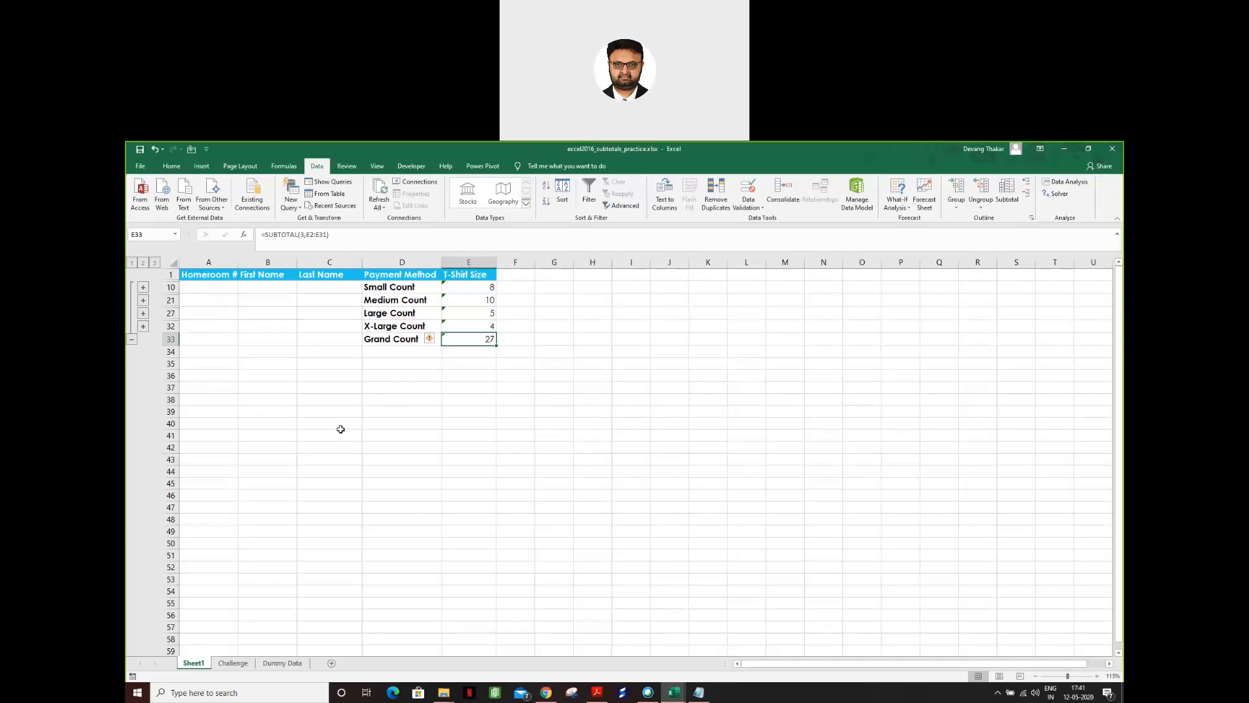
pyautogui.moveTo(199, 279); pyautogui.dragTo(475, 341)
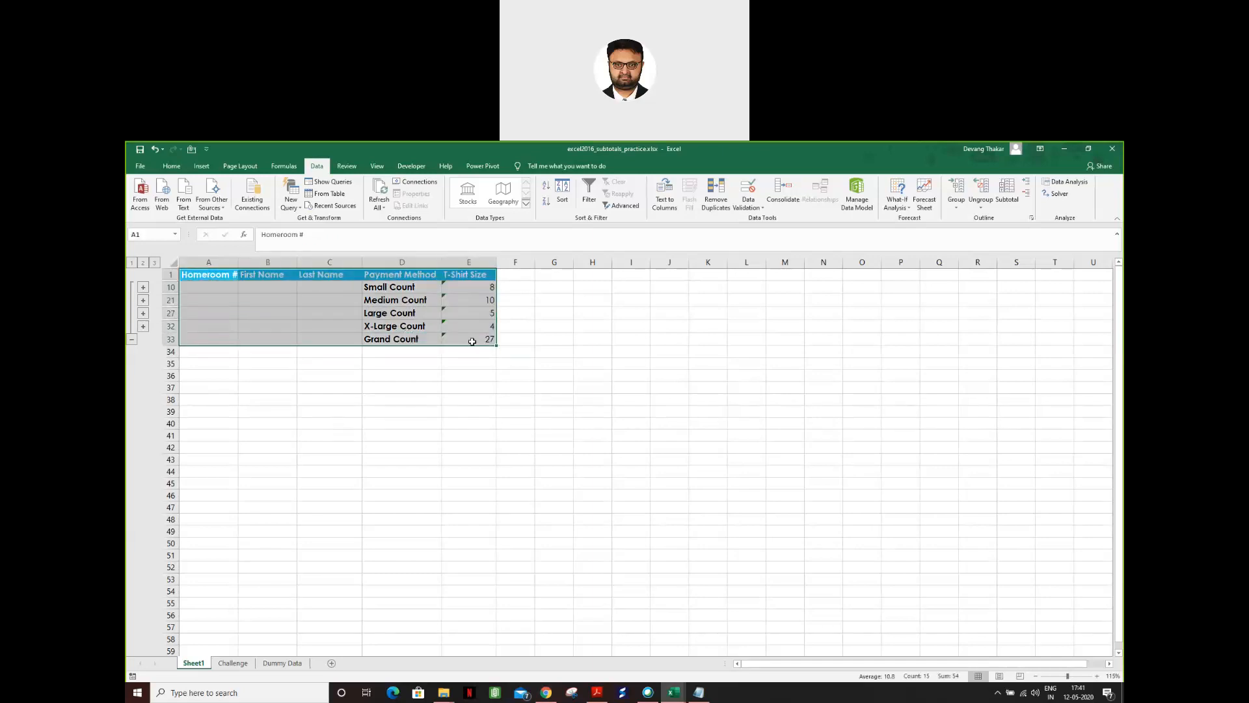
# - Expand and collapse the Small and Large groups in turn to inspect the orders behind their counts
pyautogui.click(144, 288)
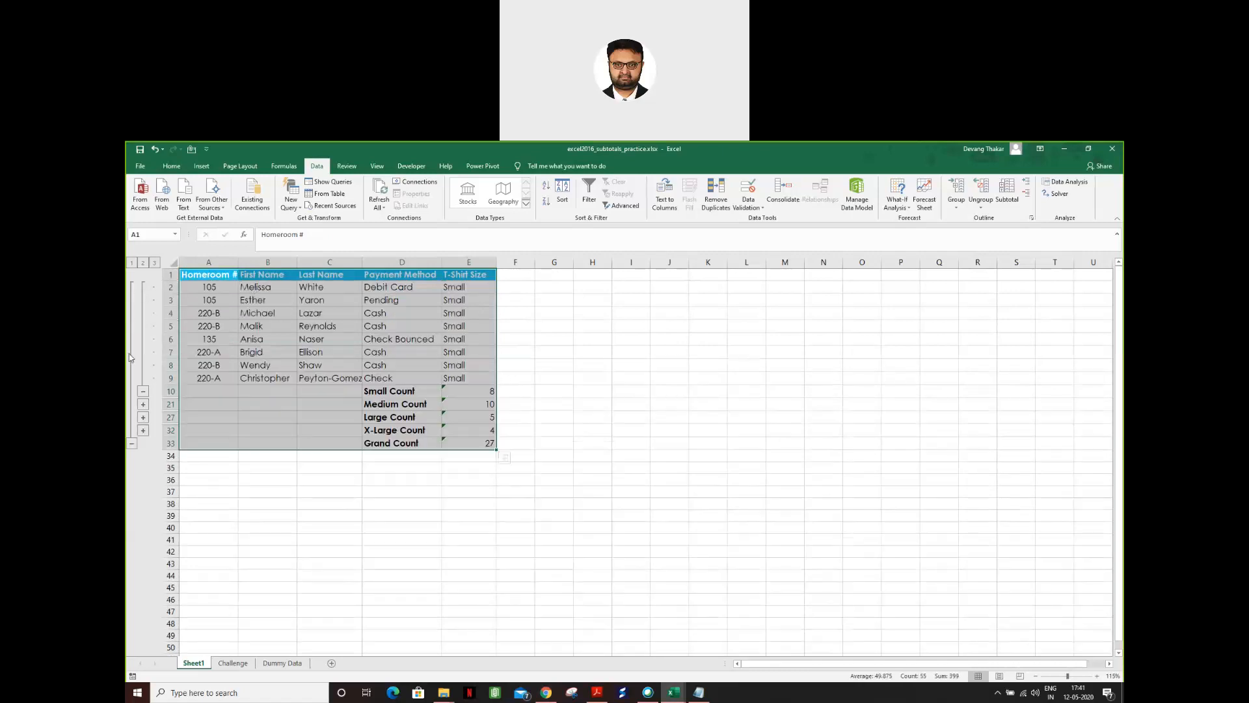
pyautogui.click(144, 391)
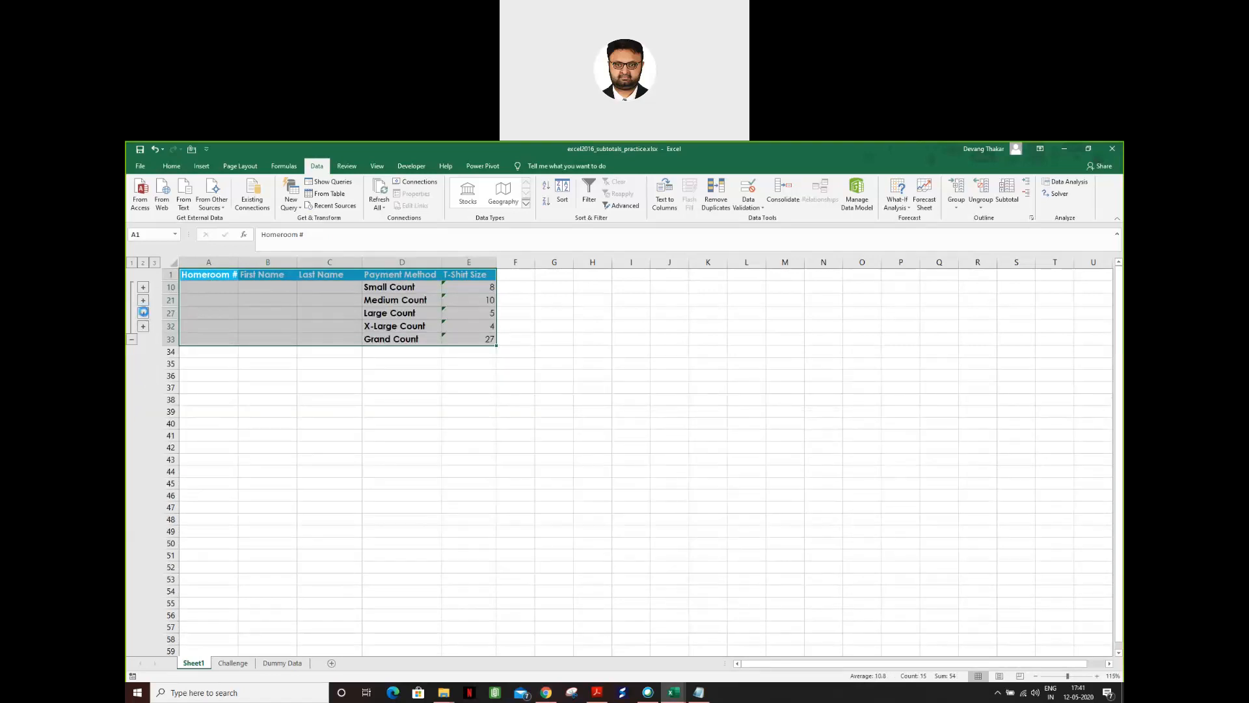
pyautogui.click(143, 313)
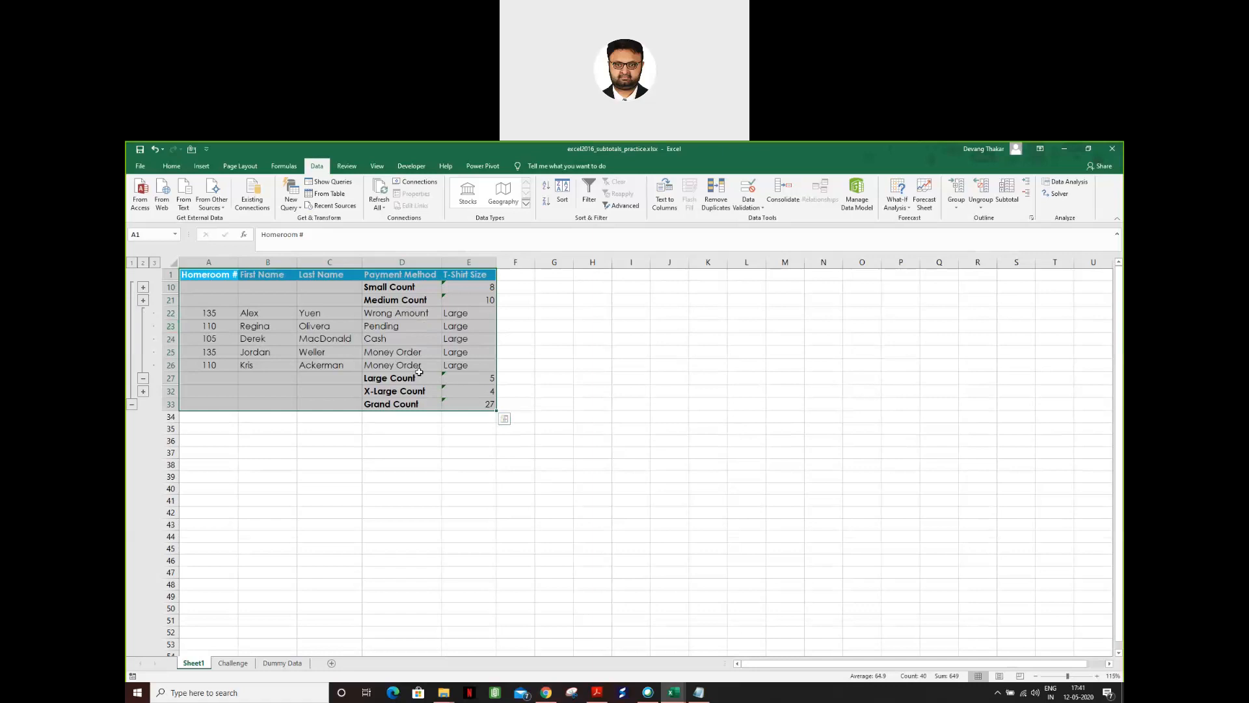
pyautogui.click(143, 379)
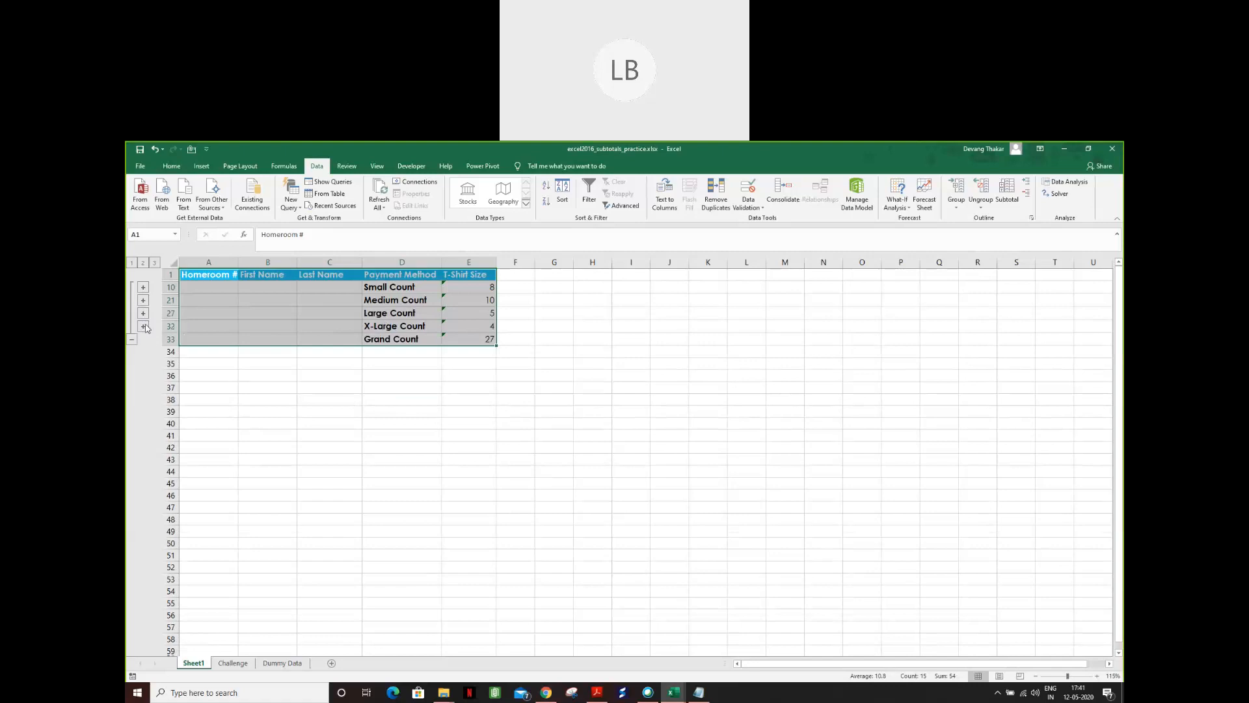
# - Undo the group collapsing and the T-Shirt Size subtotals to restore the plain order table
pyautogui.hotkey('ctrl', 'z')
pyautogui.hotkey('ctrl', 'z')
pyautogui.hotkey('ctrl', 'z')
pyautogui.hotkey('ctrl', 'z')
pyautogui.hotkey('ctrl', 'z')
pyautogui.hotkey('ctrl', 'z')
pyautogui.hotkey('ctrl', 'z')
pyautogui.hotkey('ctrl', 'z')
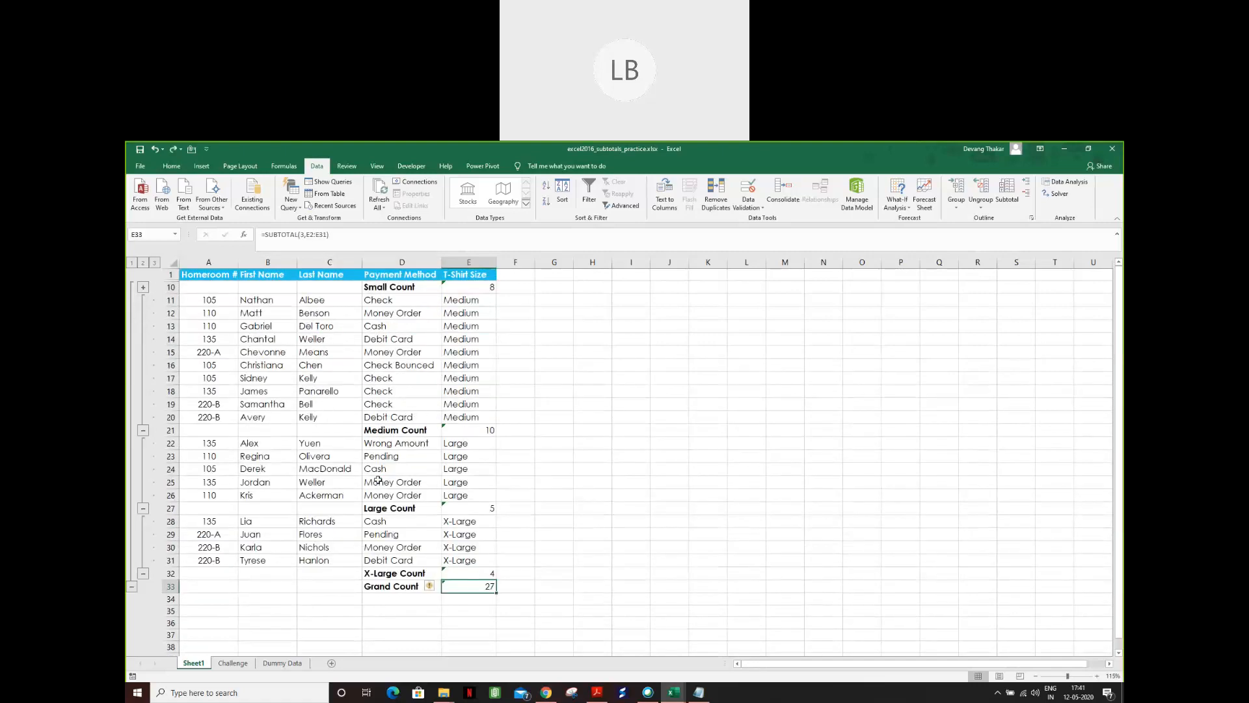
pyautogui.hotkey('ctrl', 'z')
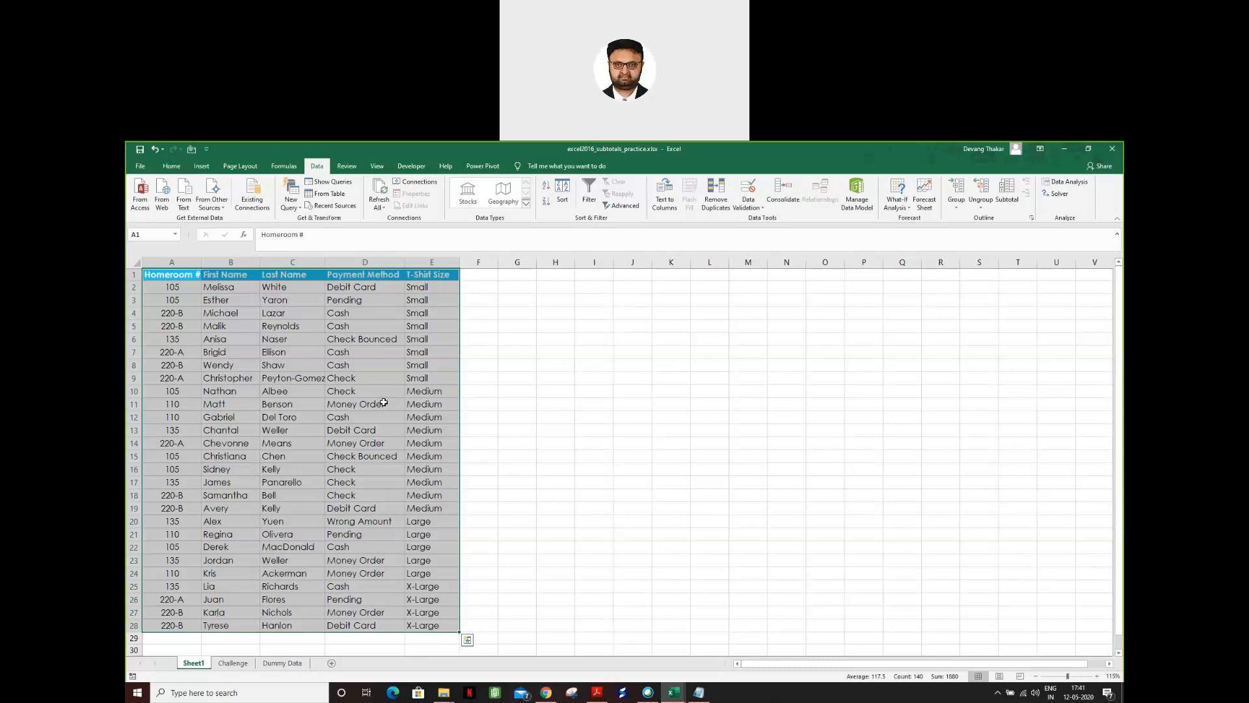
pyautogui.hotkey('alt', 'Tab')
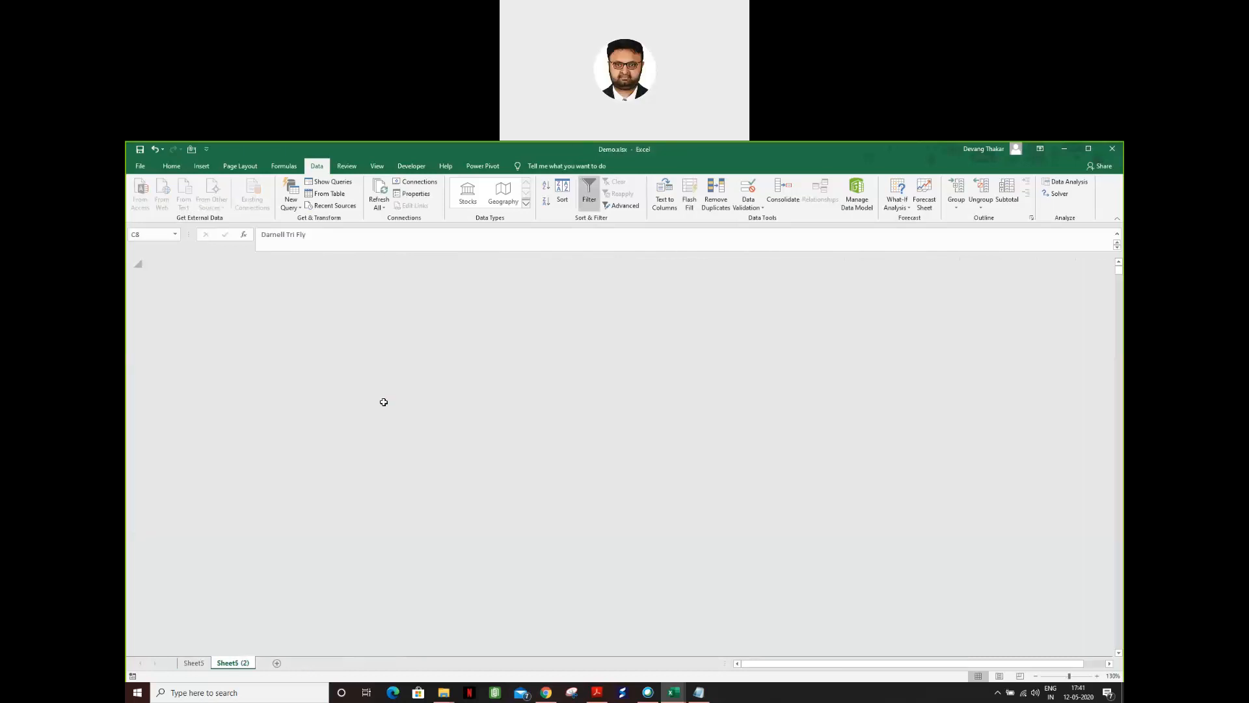
pyautogui.hotkey('alt', 'Tab')
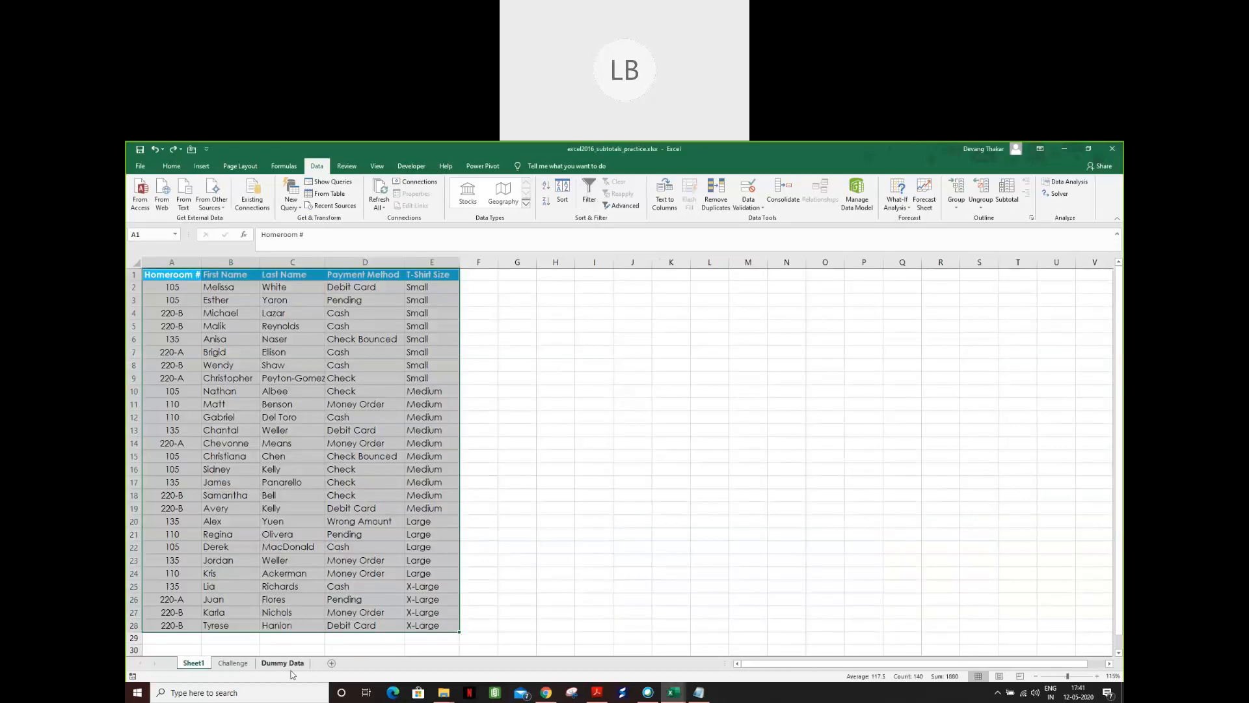
# - Duplicate the Dummy Data sheet and select the whole order table with its headers on the copy
pyautogui.click(291, 665)
pyautogui.moveTo(291, 671); pyautogui.dragTo(328, 666)
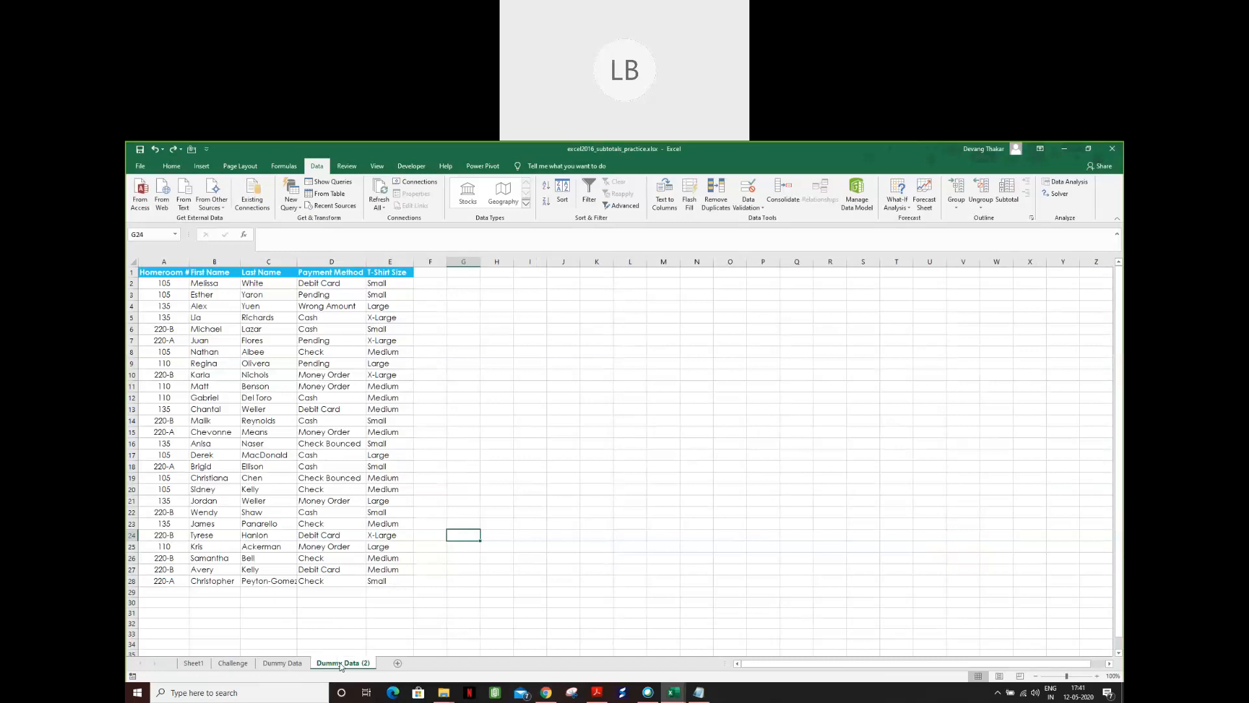
pyautogui.moveTo(168, 274); pyautogui.dragTo(406, 578)
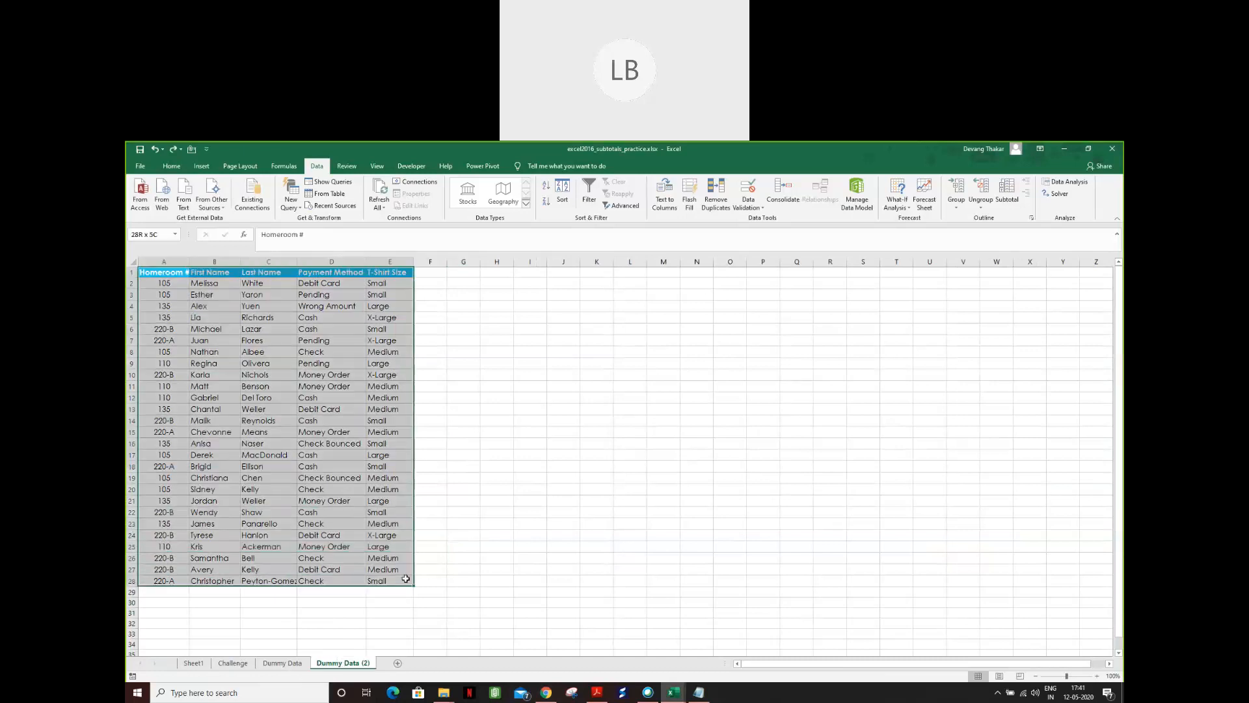
pyautogui.click(472, 545)
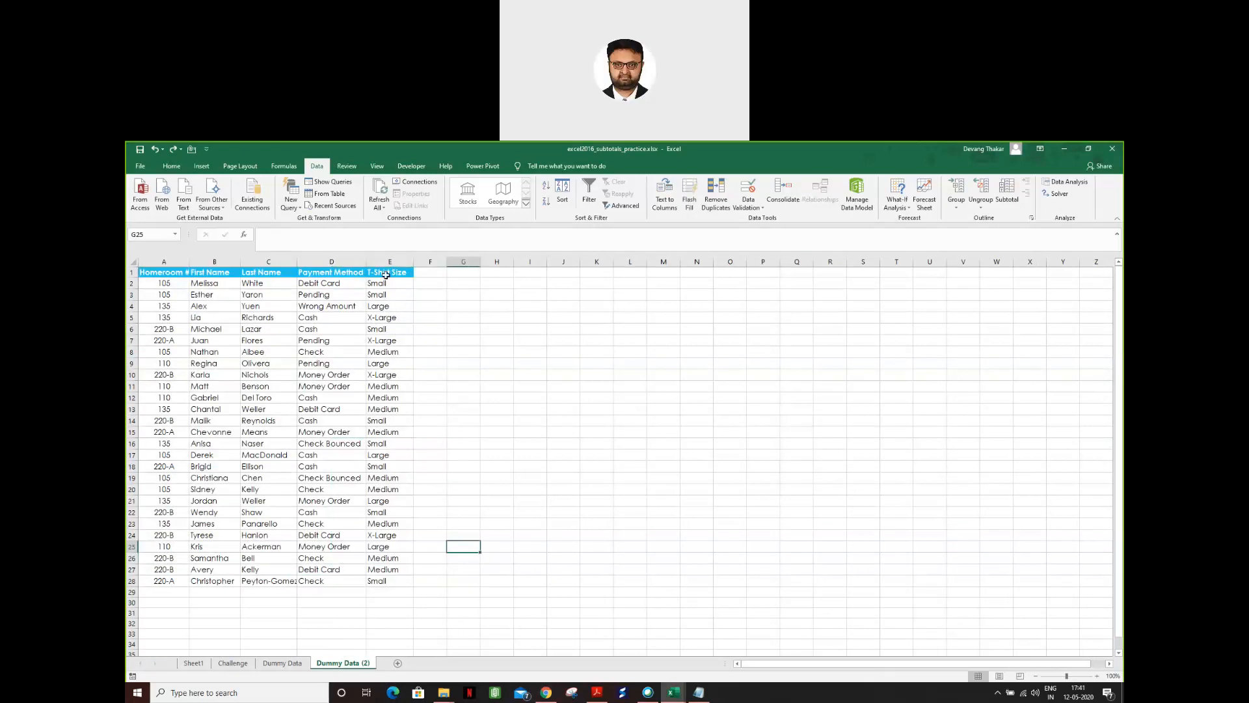
pyautogui.moveTo(386, 275); pyautogui.dragTo(386, 579)
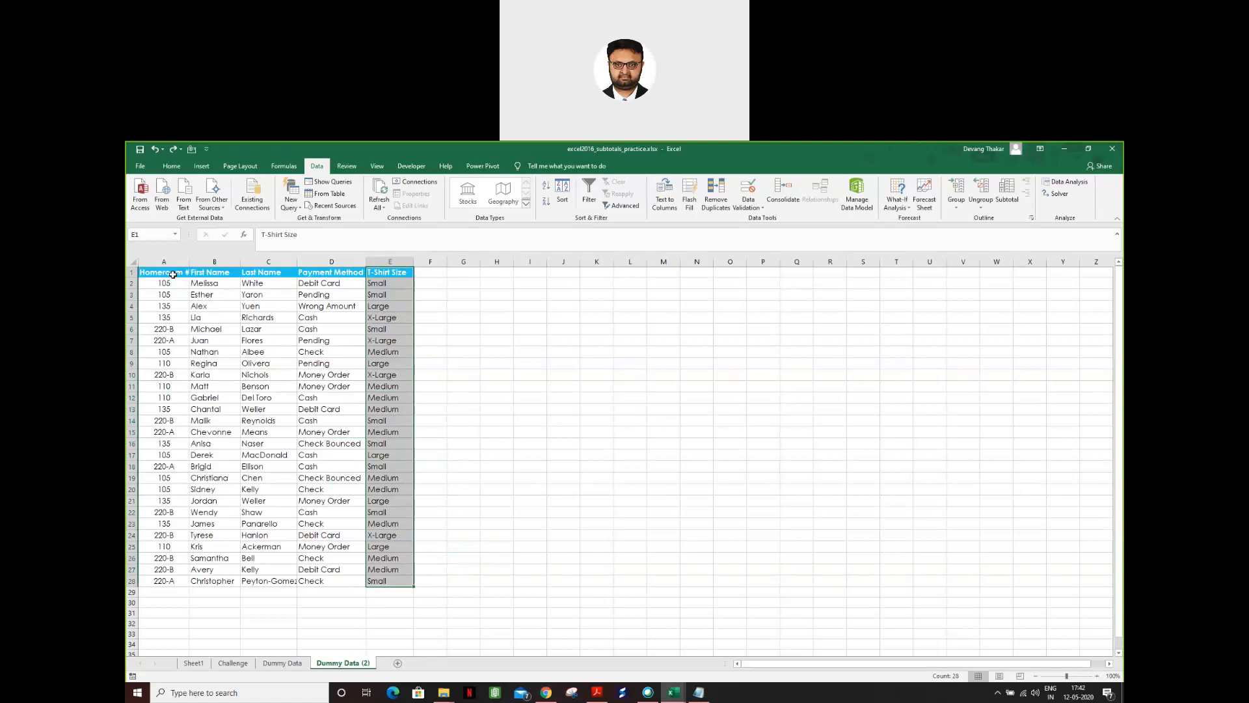
pyautogui.moveTo(173, 274); pyautogui.dragTo(397, 580)
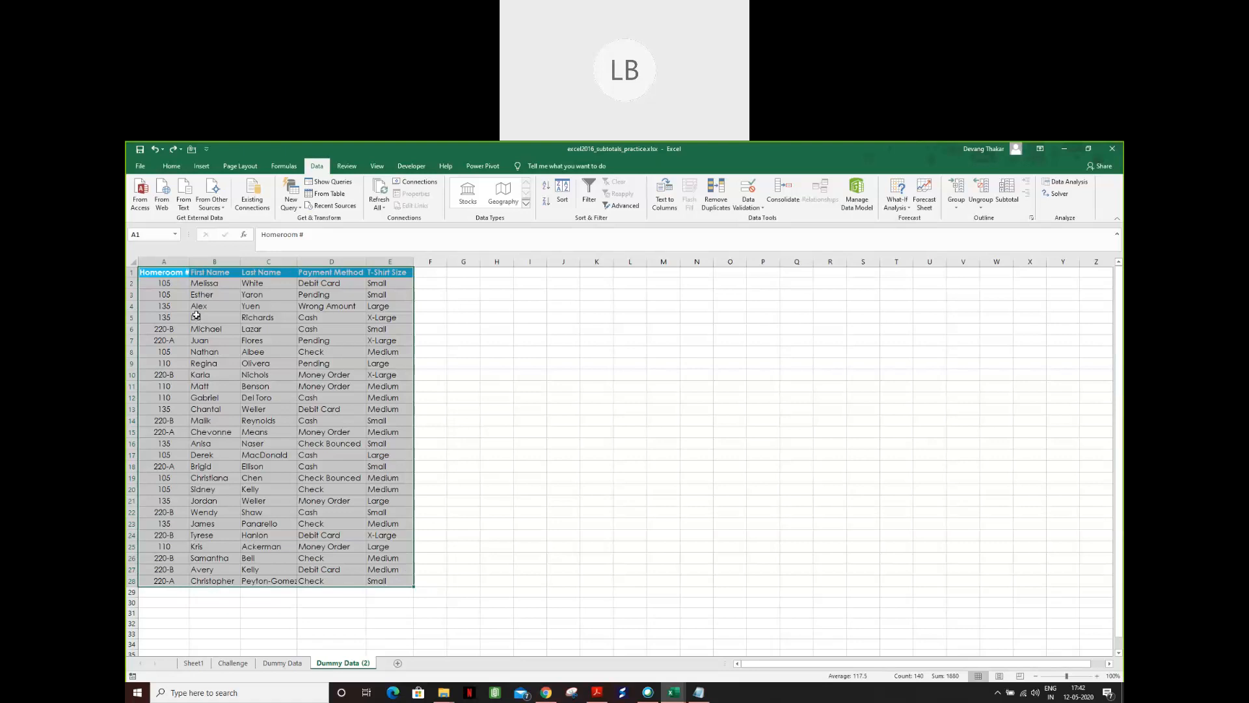
pyautogui.click(175, 167)
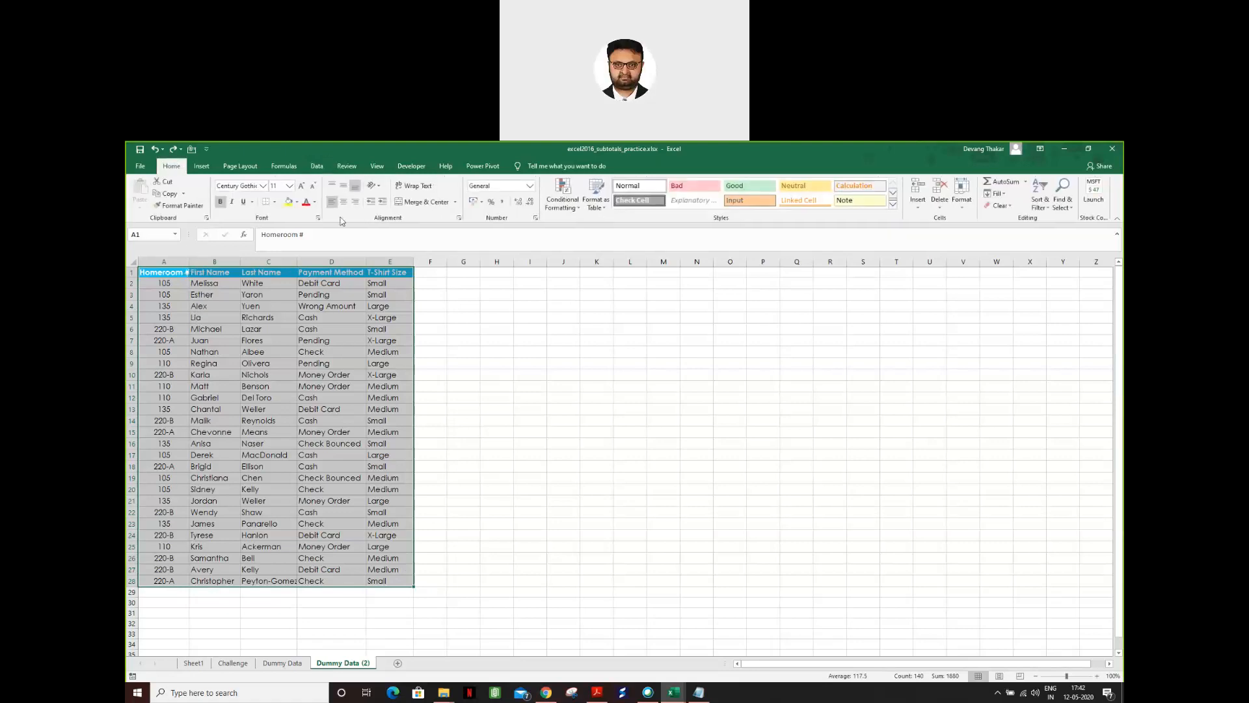
pyautogui.click(1040, 199)
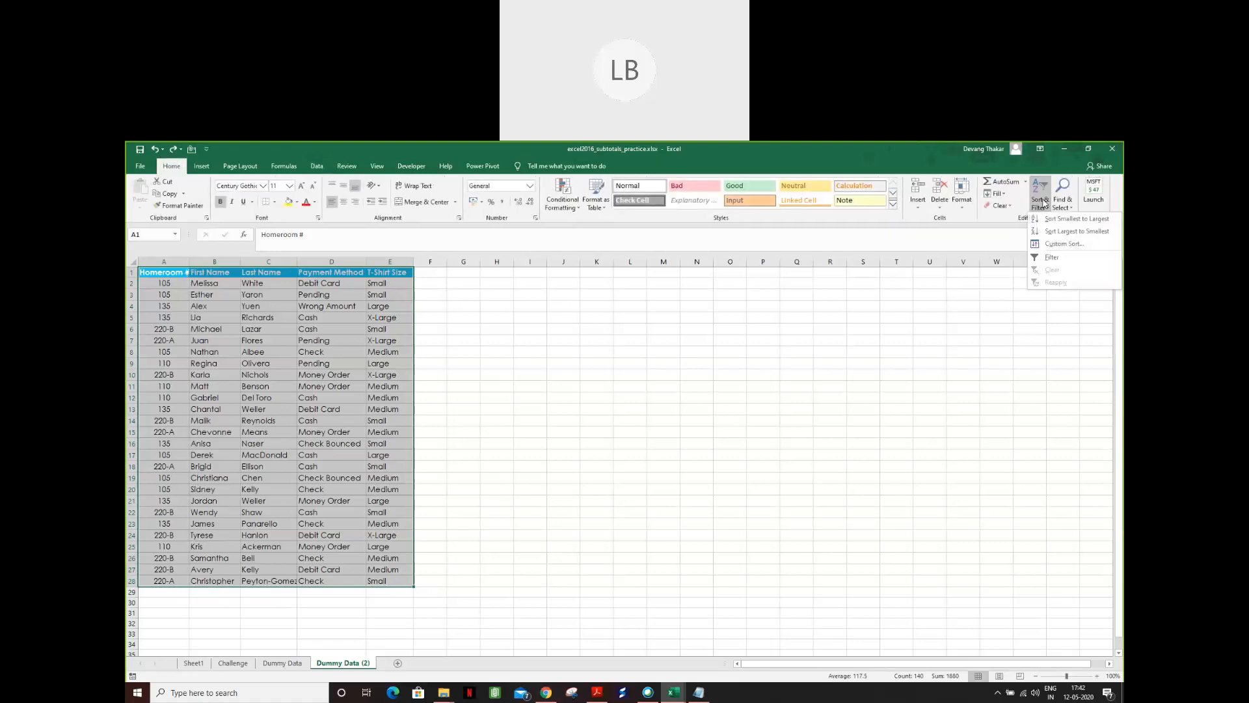
pyautogui.click(1055, 244)
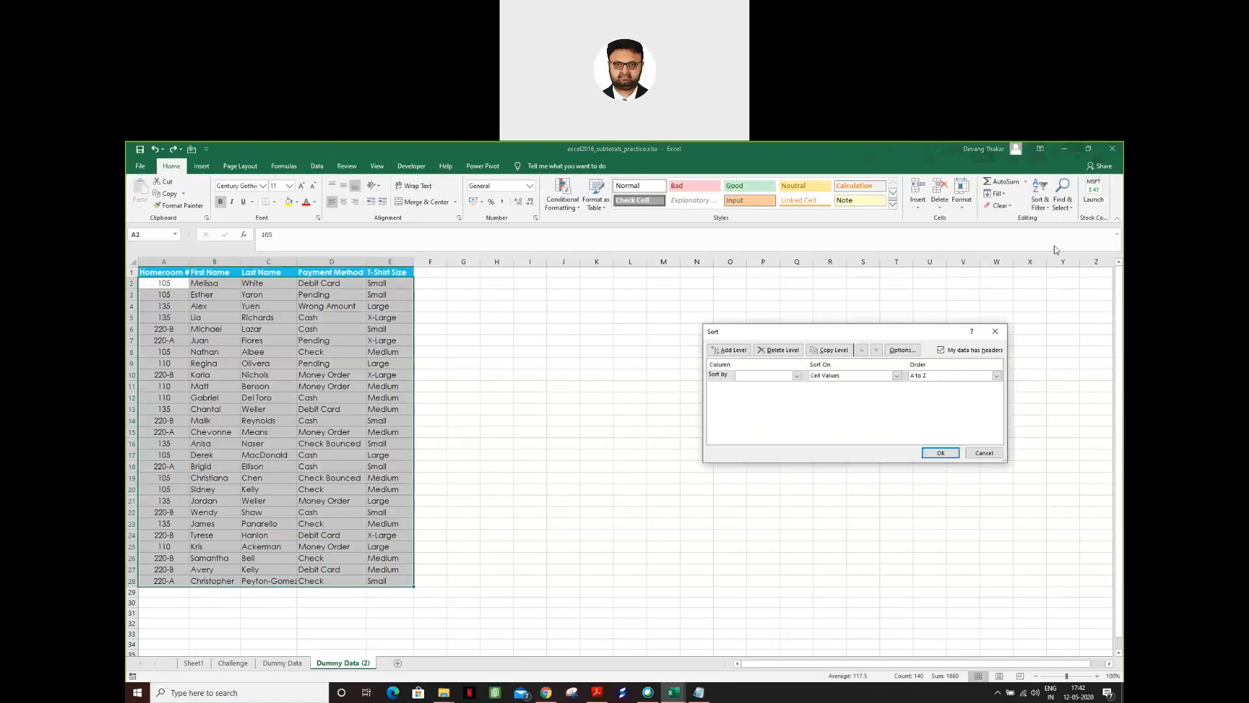
pyautogui.click(1005, 331)
# - Custom-sort the copied order table by T-Shirt Size using the custom list Small, Medium, Large, X-Large
pyautogui.click(1048, 212)
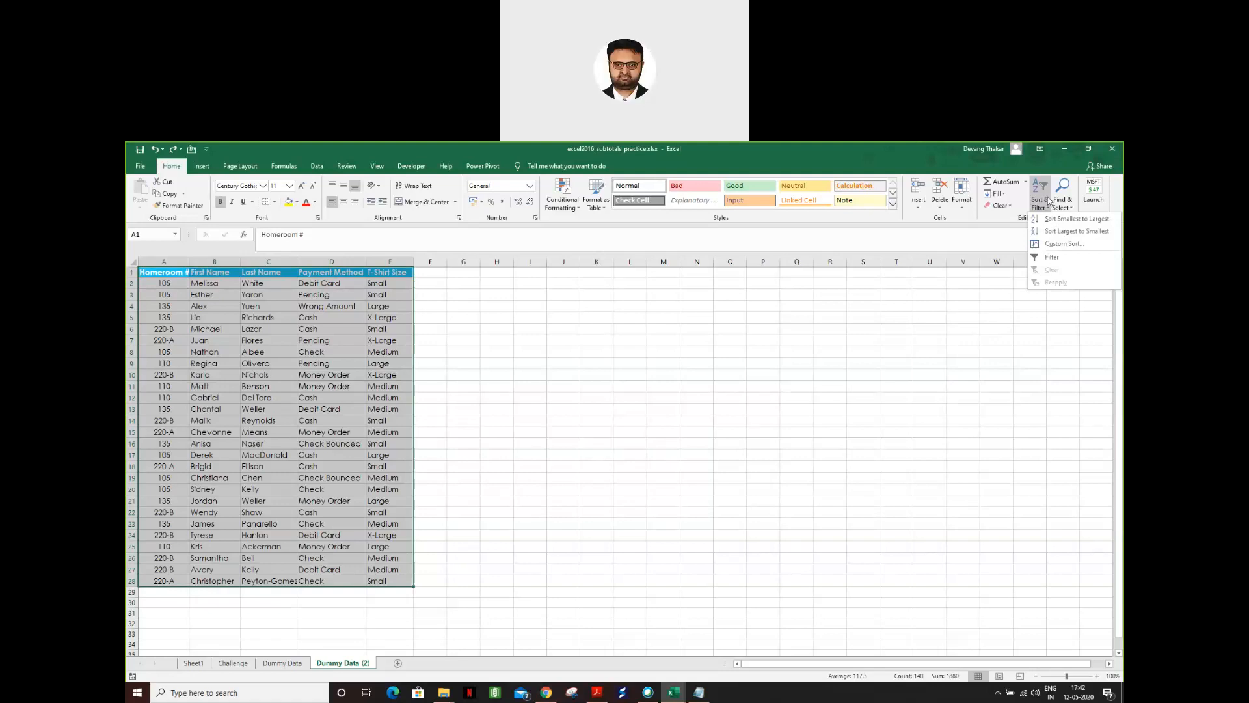
pyautogui.click(1066, 248)
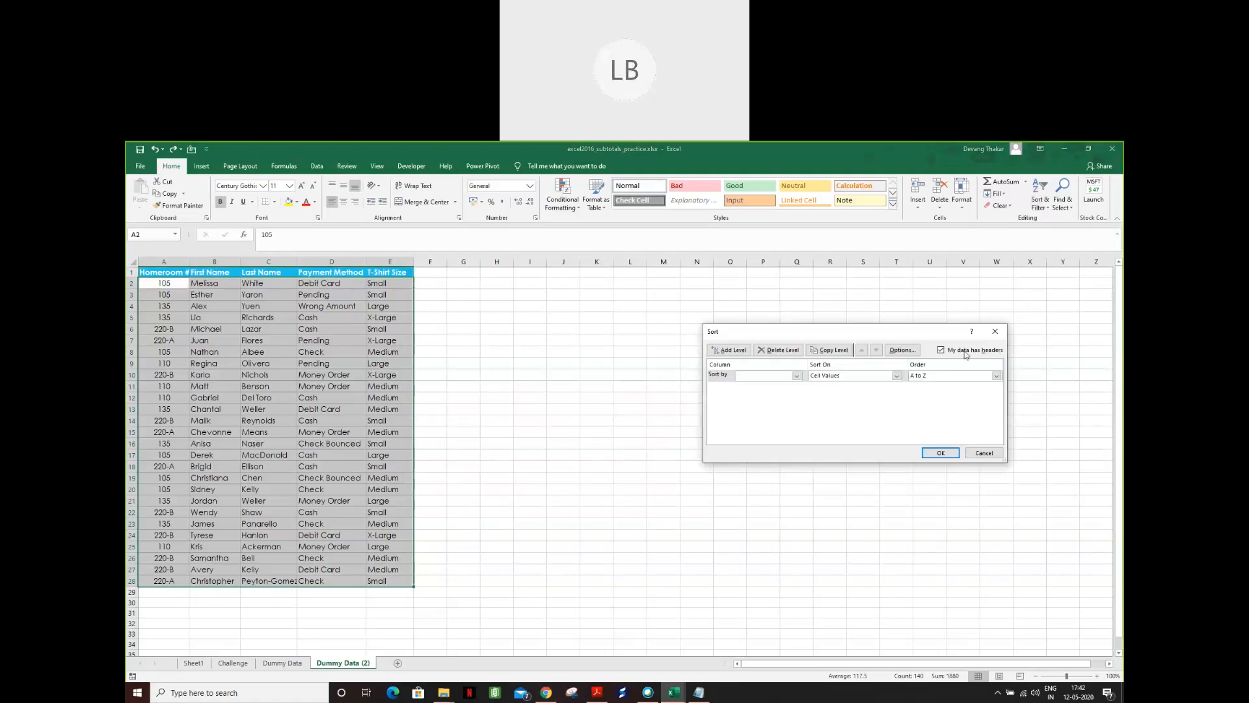
pyautogui.click(796, 376)
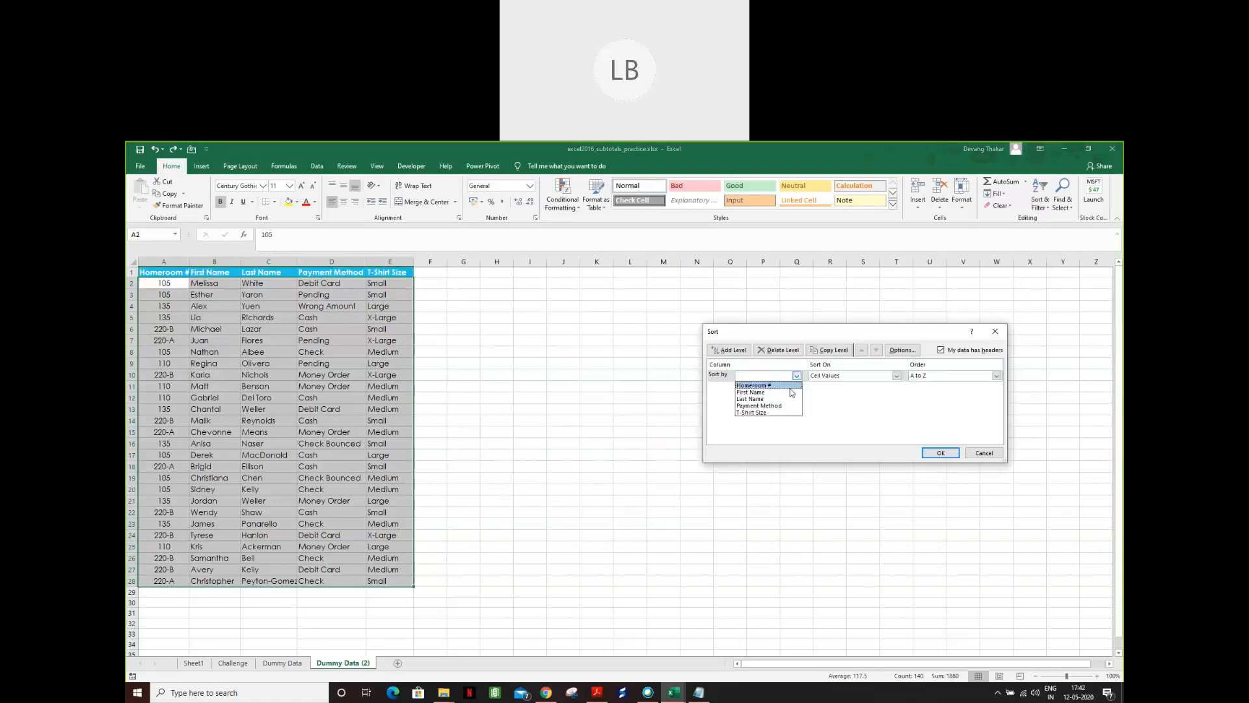
pyautogui.click(774, 413)
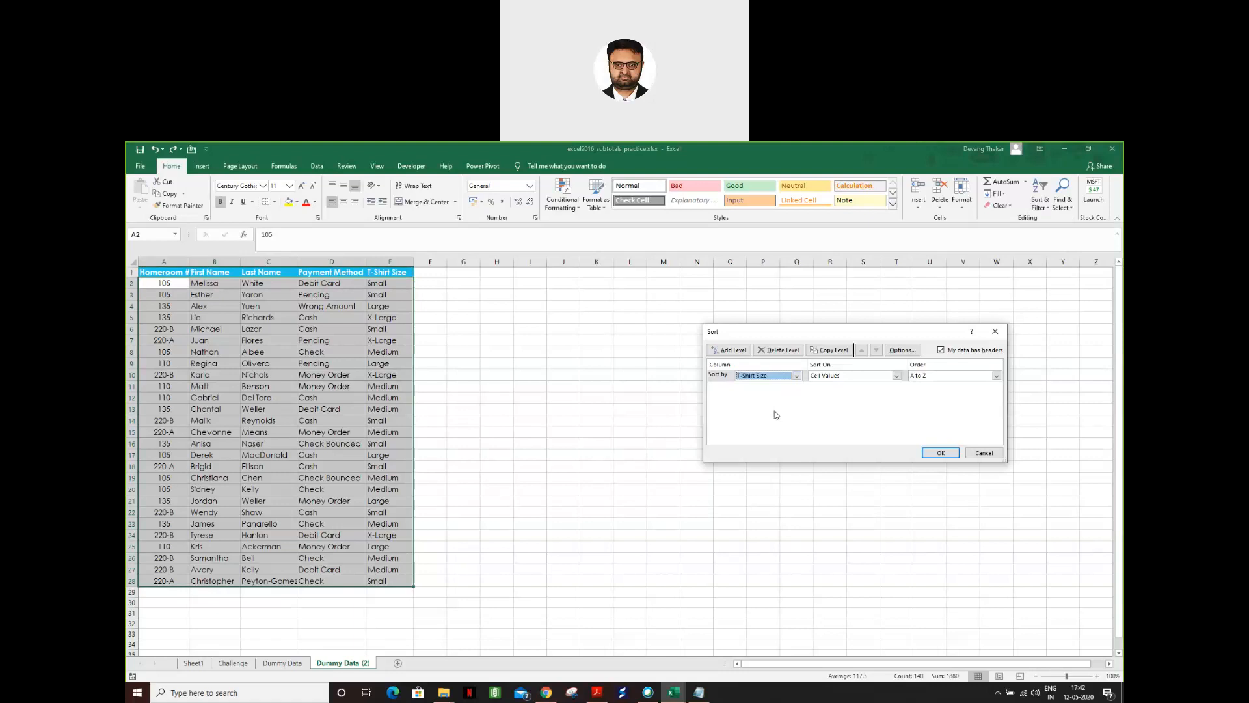
pyautogui.click(929, 377)
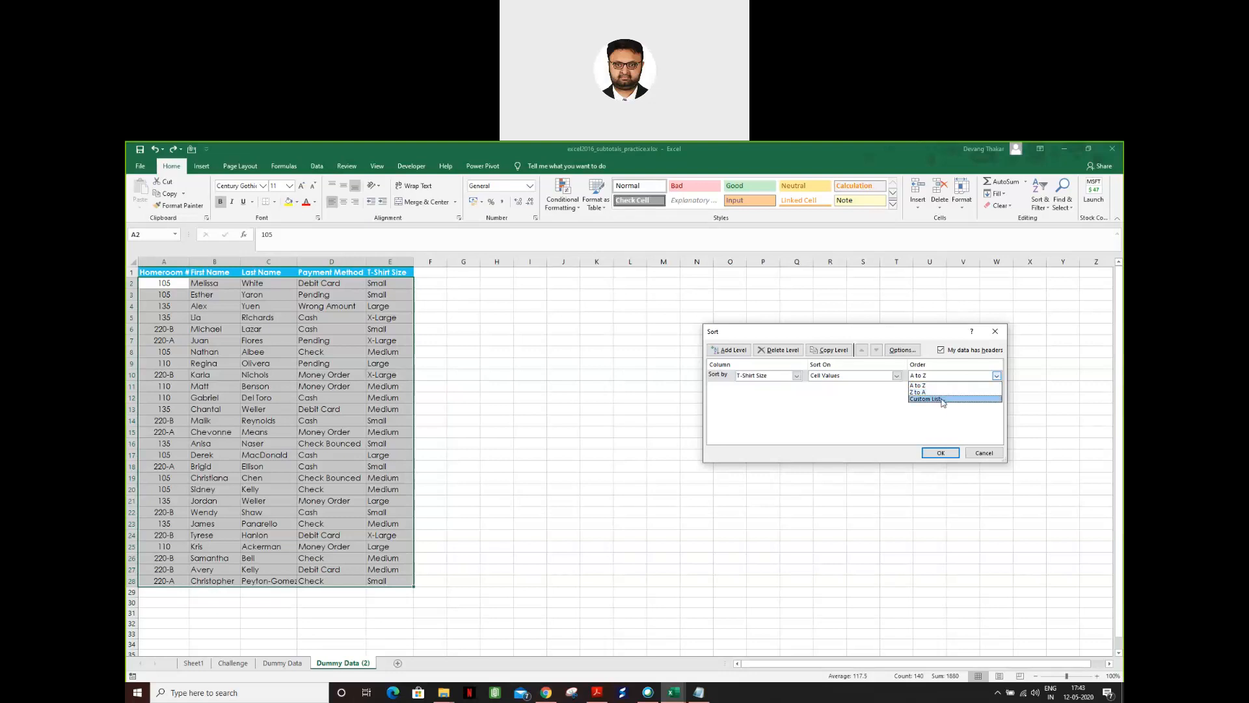
pyautogui.click(945, 399)
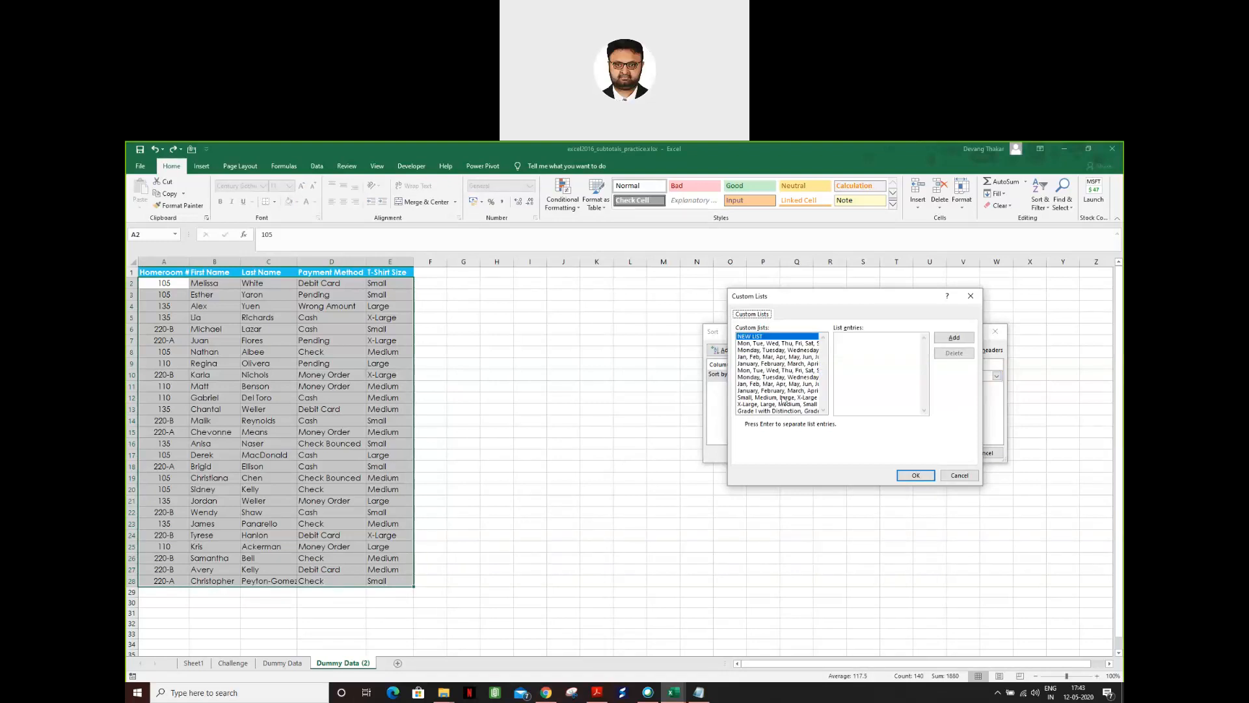
pyautogui.click(740, 397)
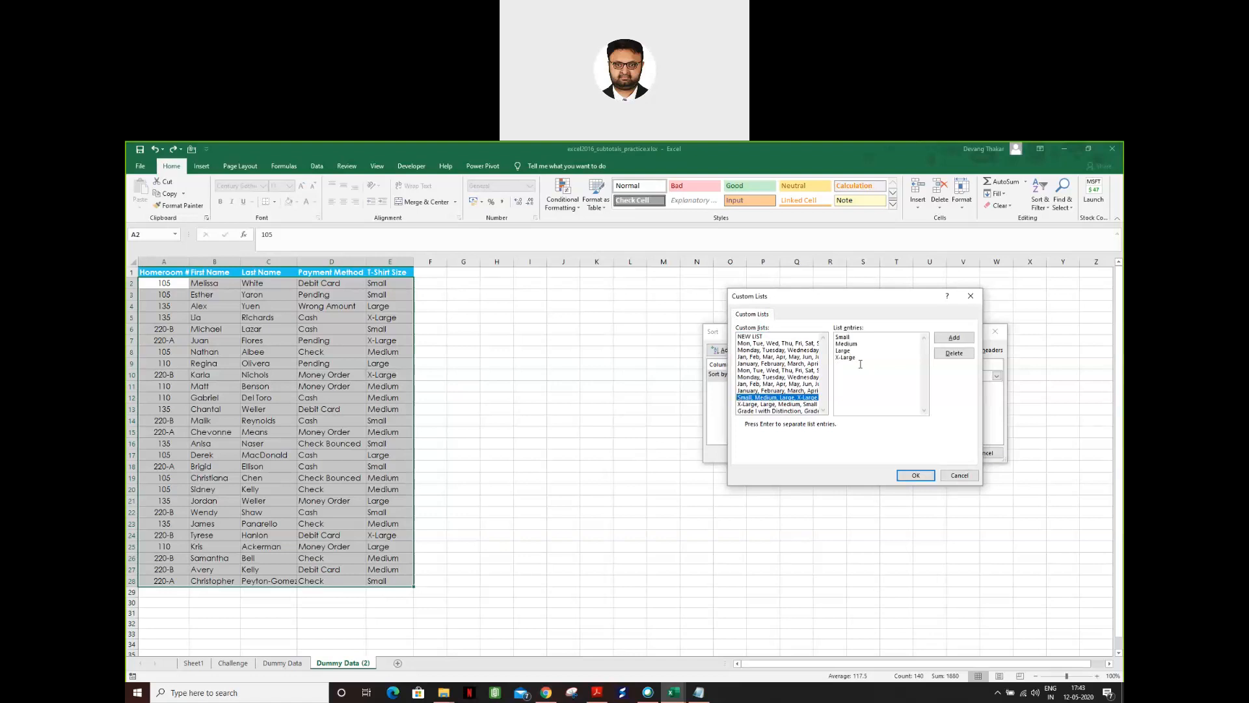
pyautogui.click(916, 475)
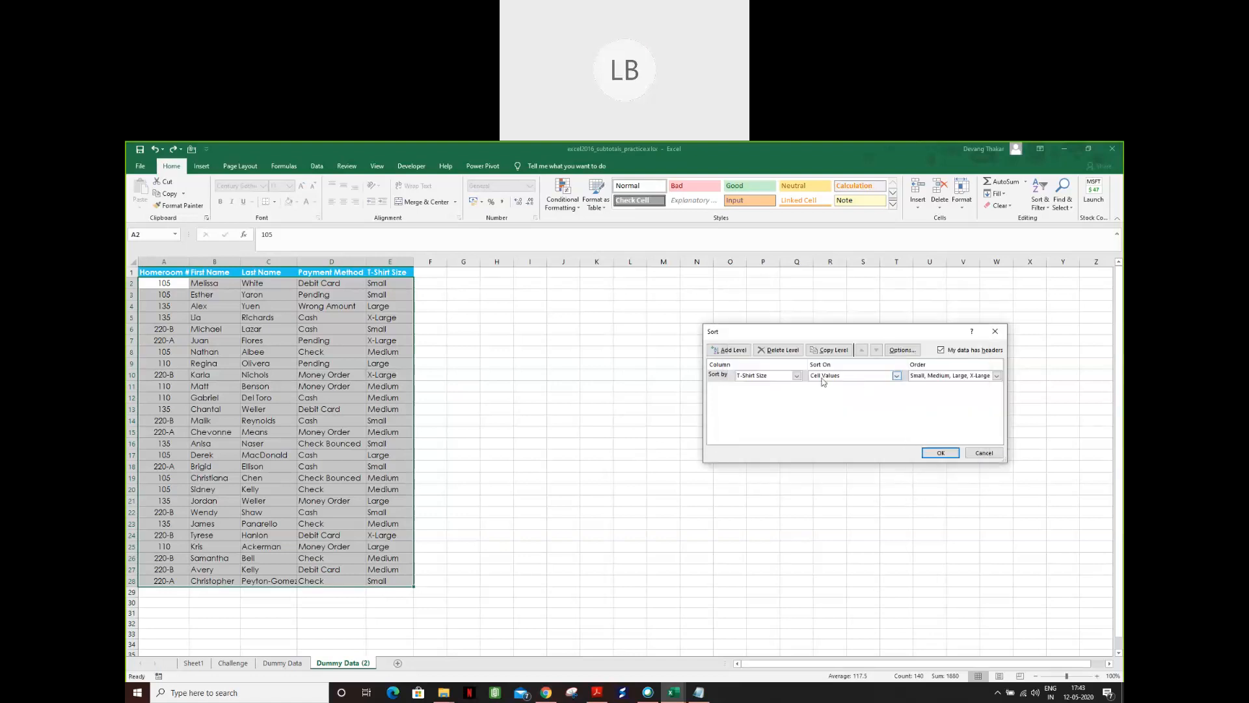
pyautogui.click(938, 455)
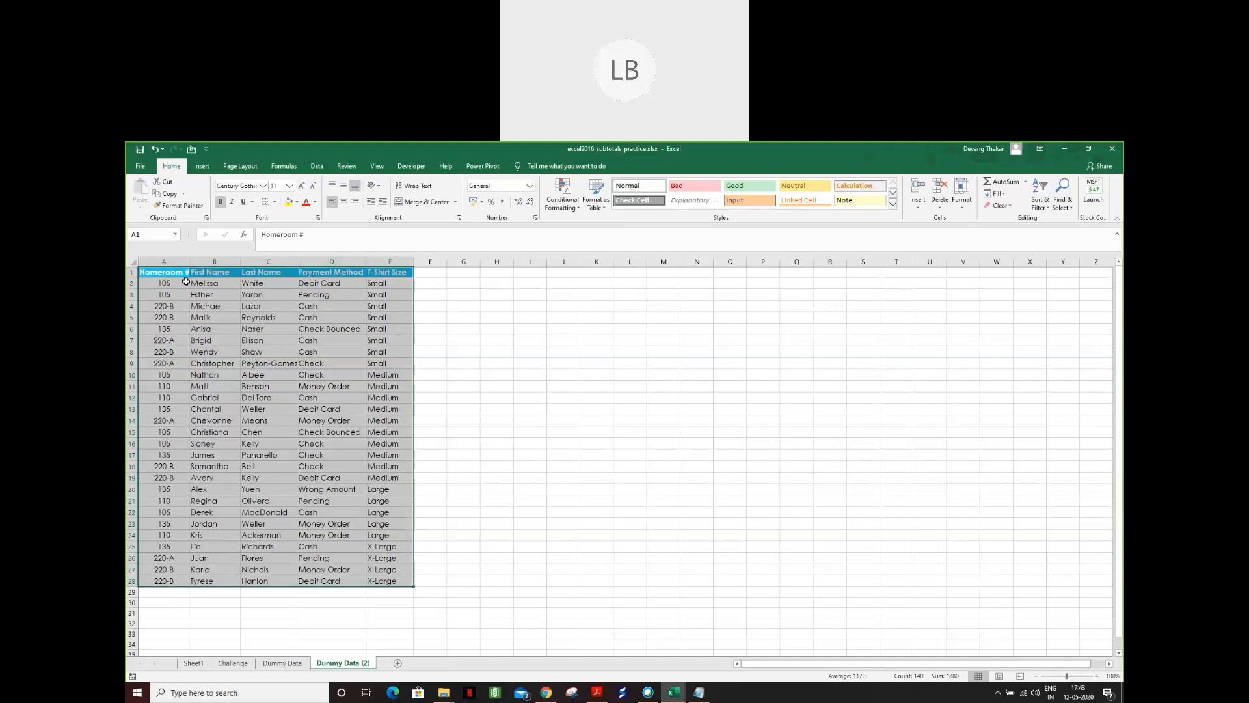
pyautogui.click(317, 167)
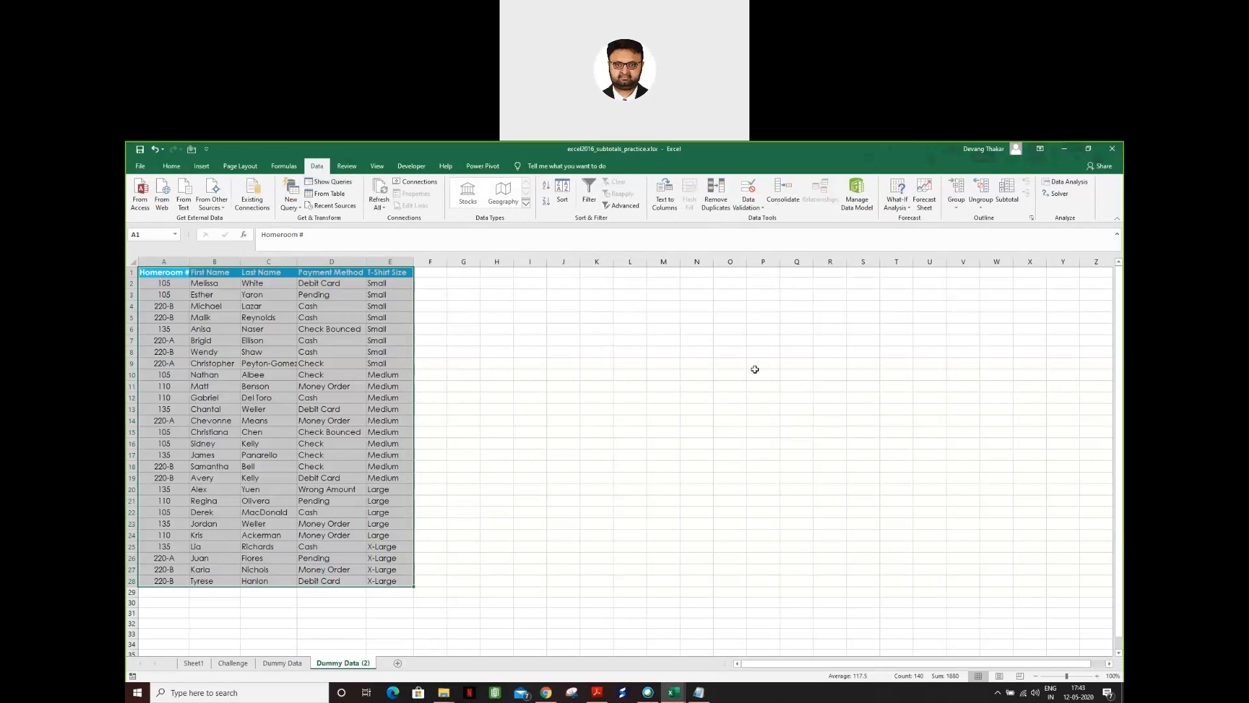
pyautogui.click(1007, 189)
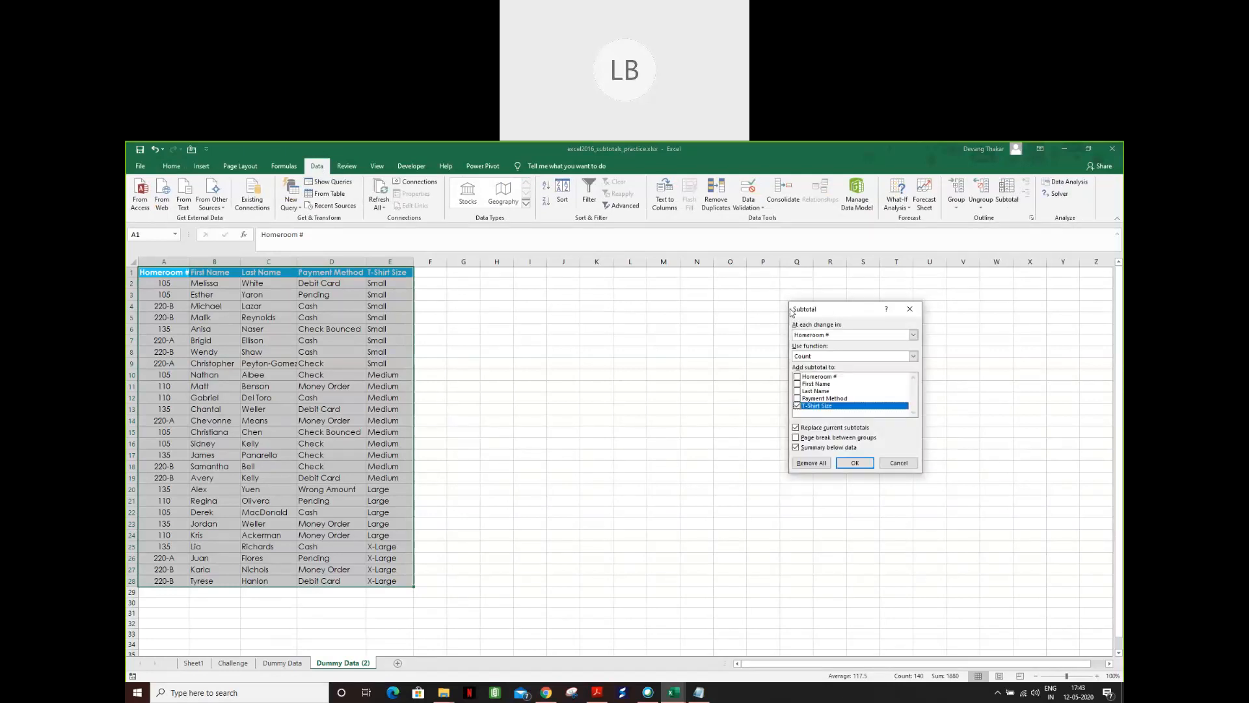
pyautogui.moveTo(791, 312); pyautogui.dragTo(730, 317)
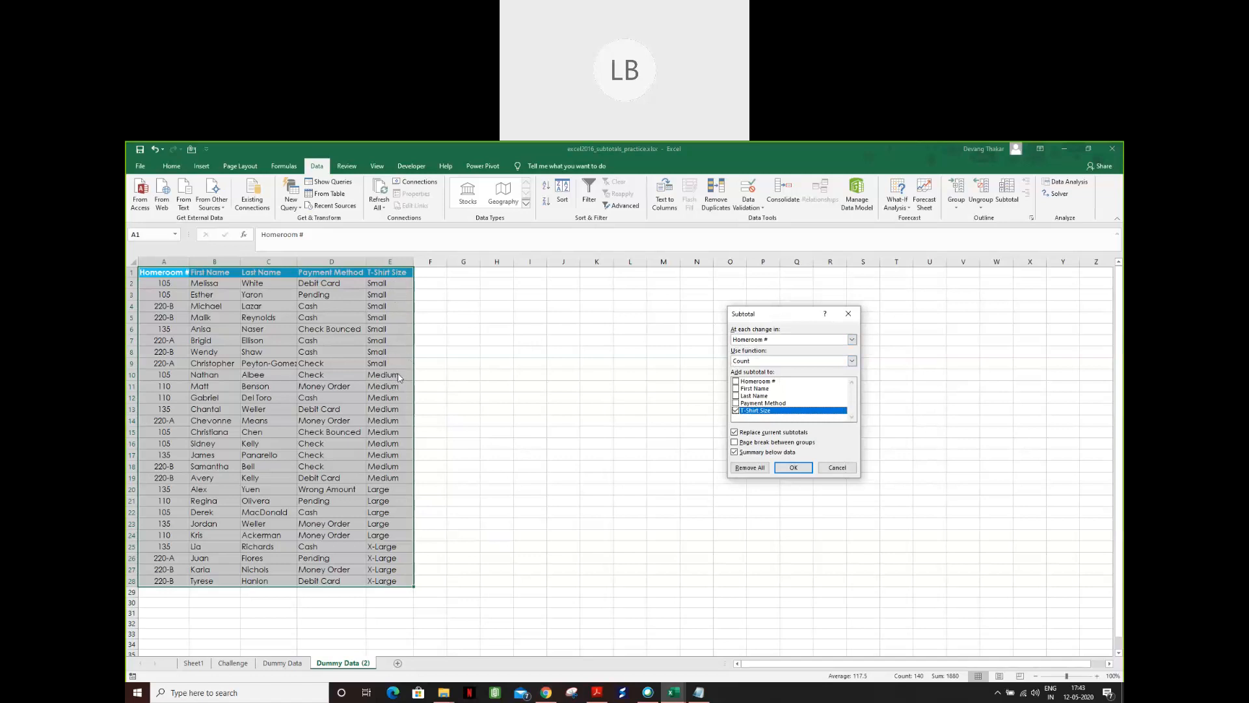
pyautogui.click(754, 340)
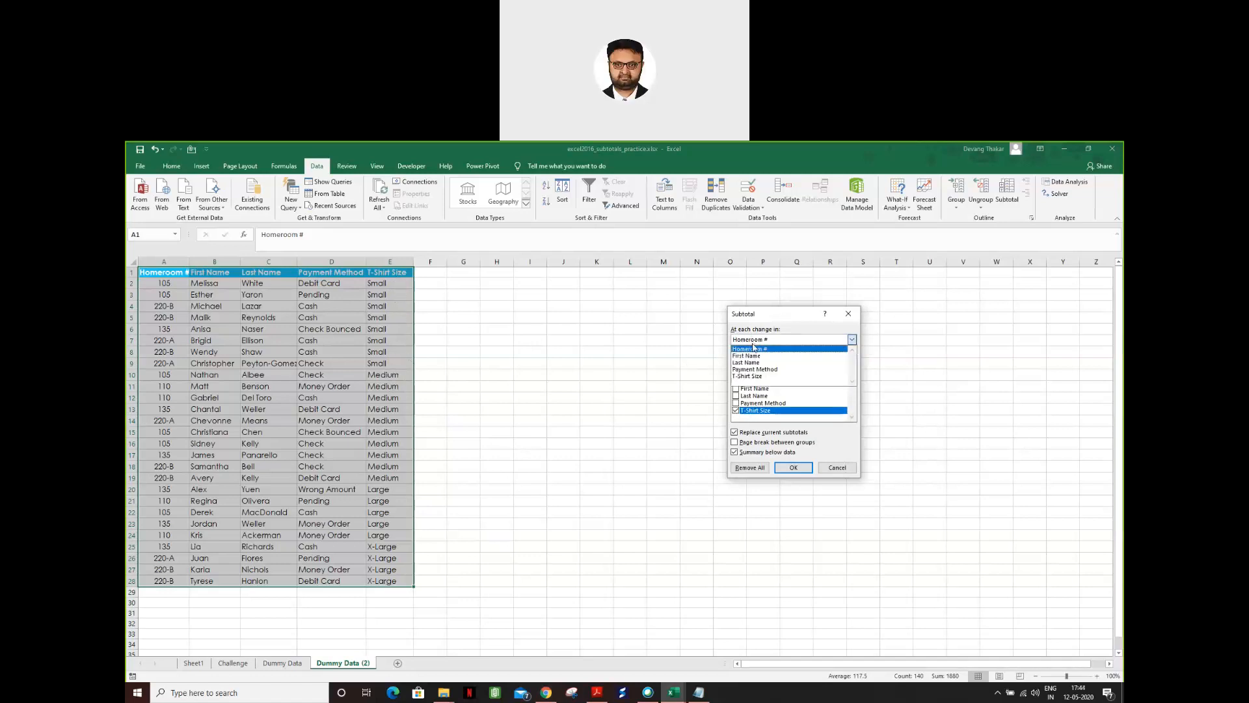
pyautogui.click(754, 379)
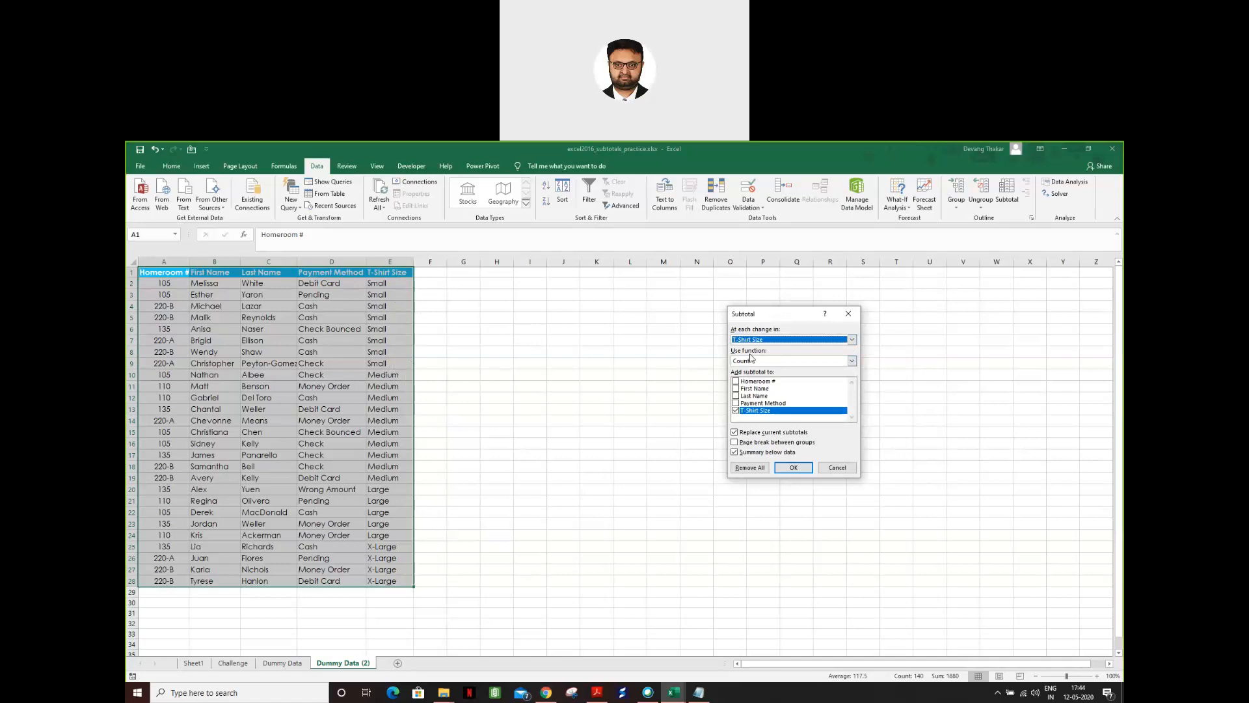
pyautogui.click(751, 362)
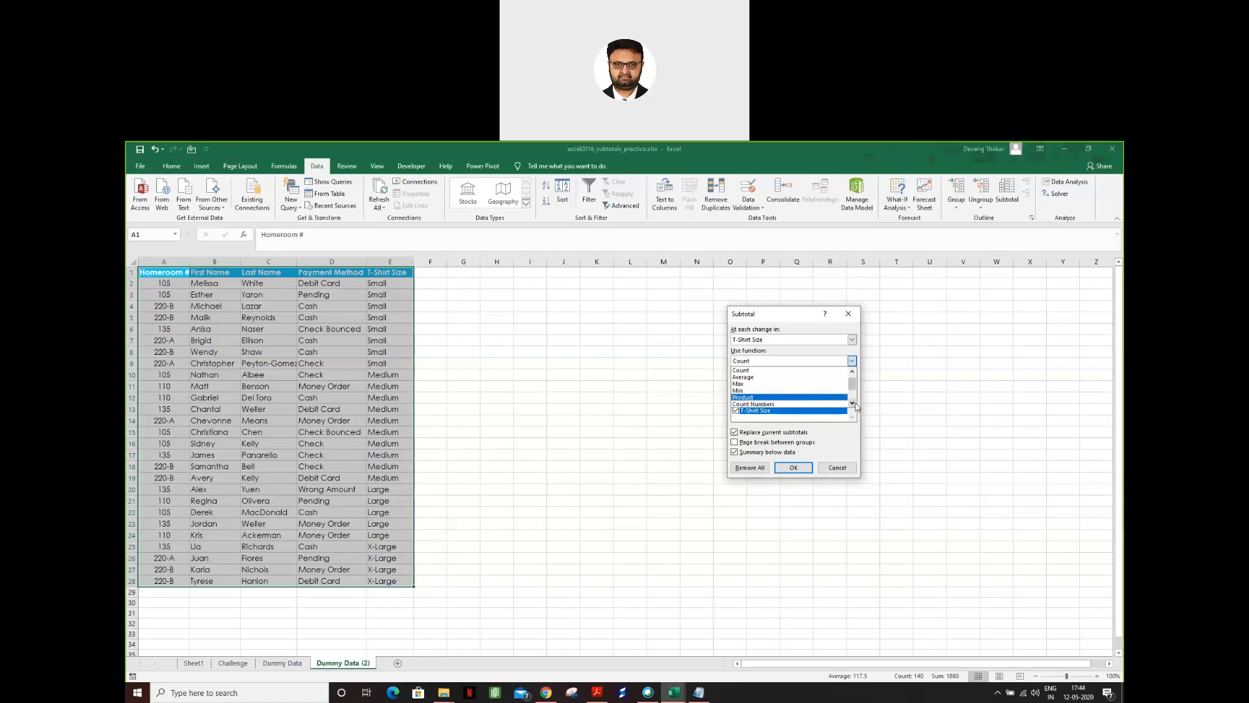
pyautogui.click(851, 361)
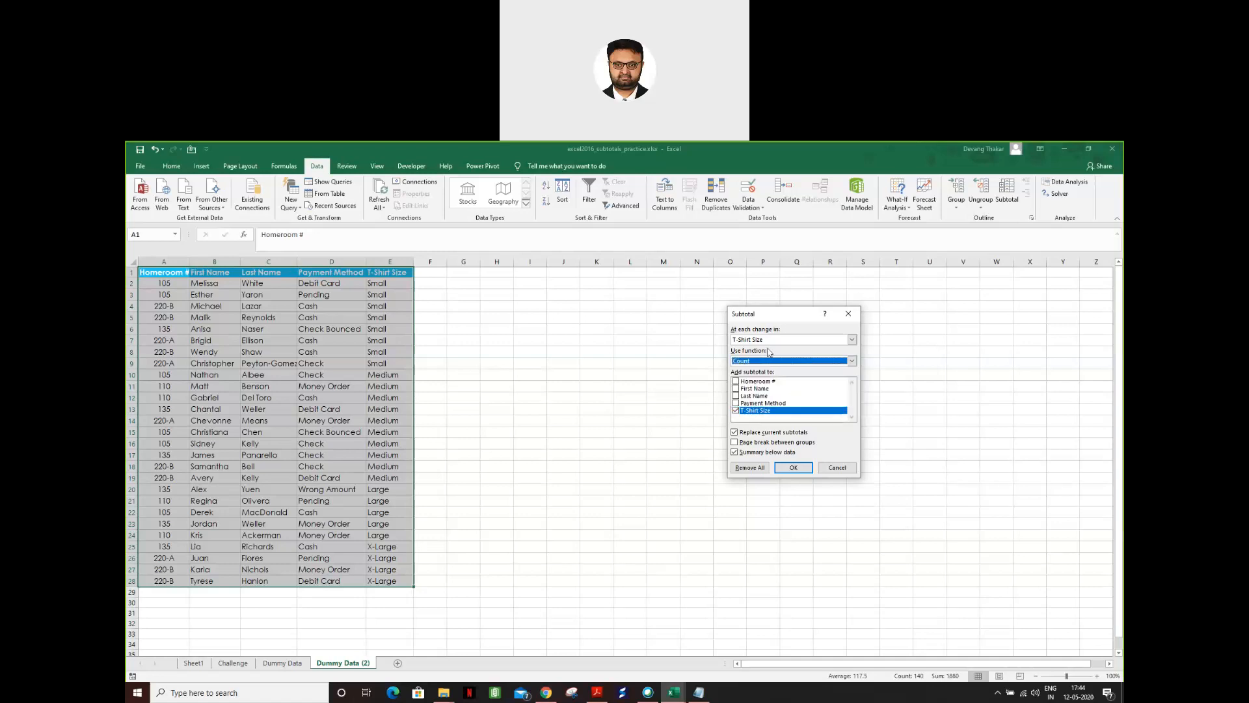
pyautogui.click(848, 314)
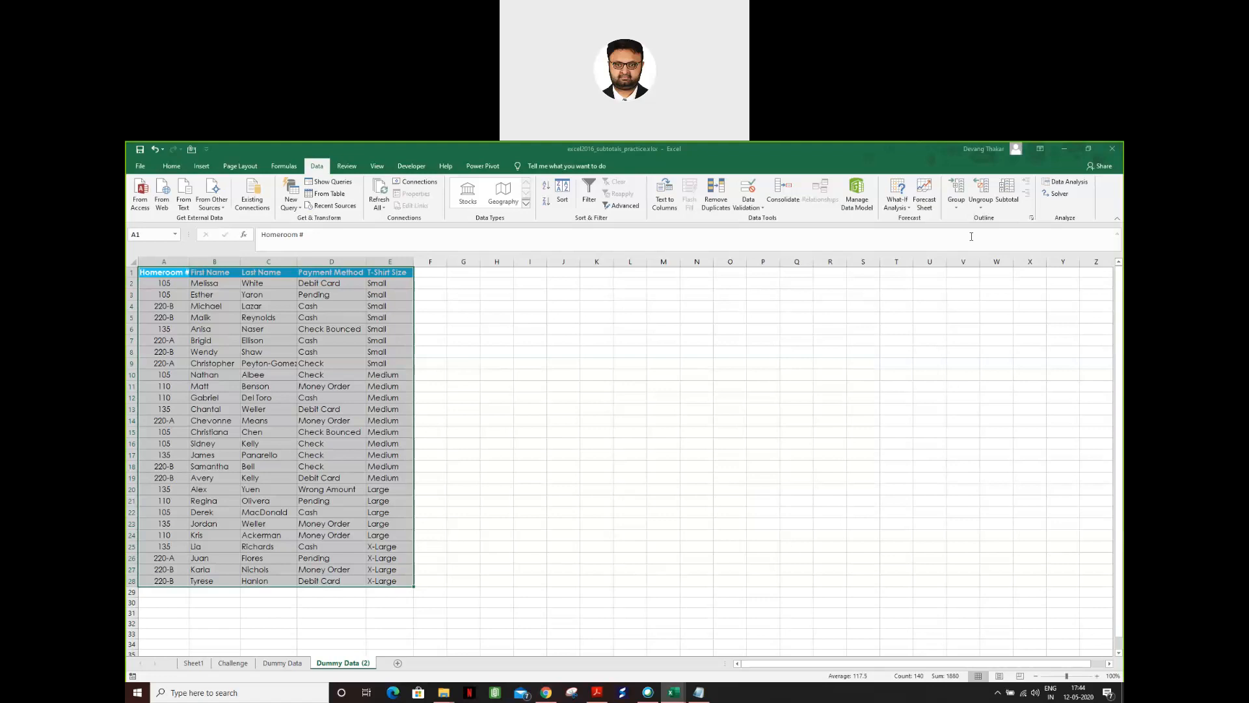
# - Subtotal the copied order table at each change in T-Shirt Size, using the Count function on the T-Shirt Size column
pyautogui.click(1005, 205)
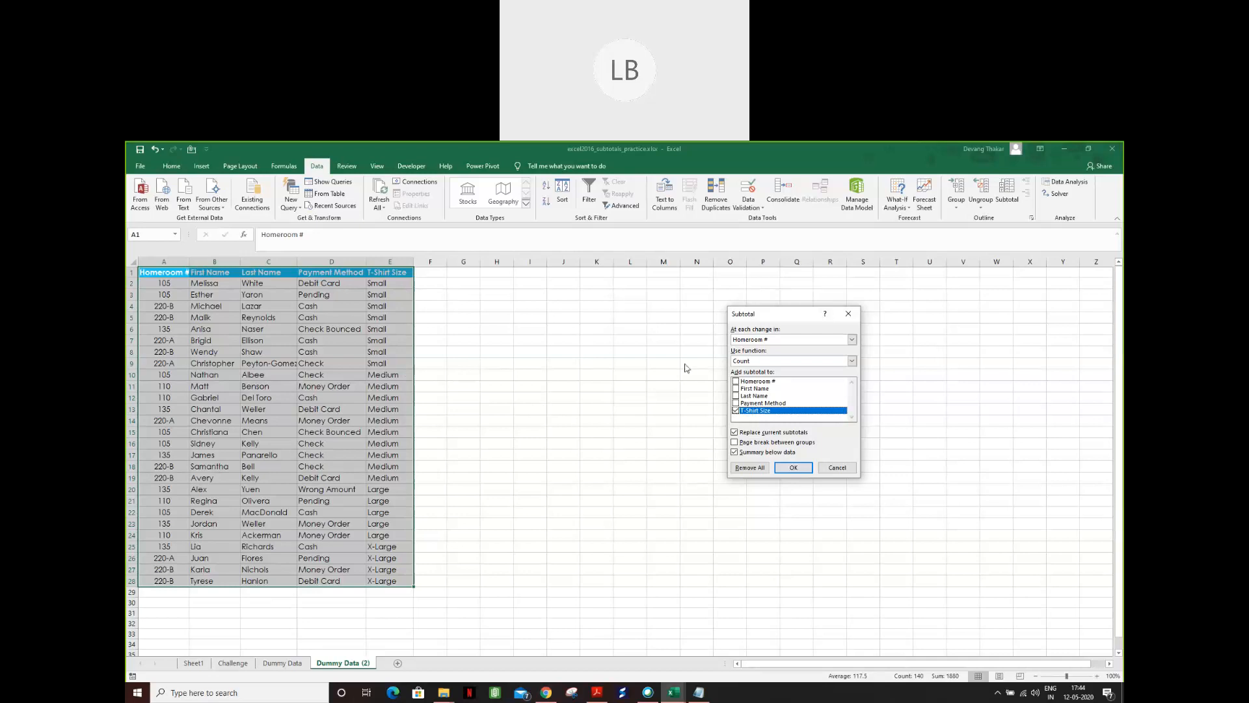
pyautogui.click(750, 342)
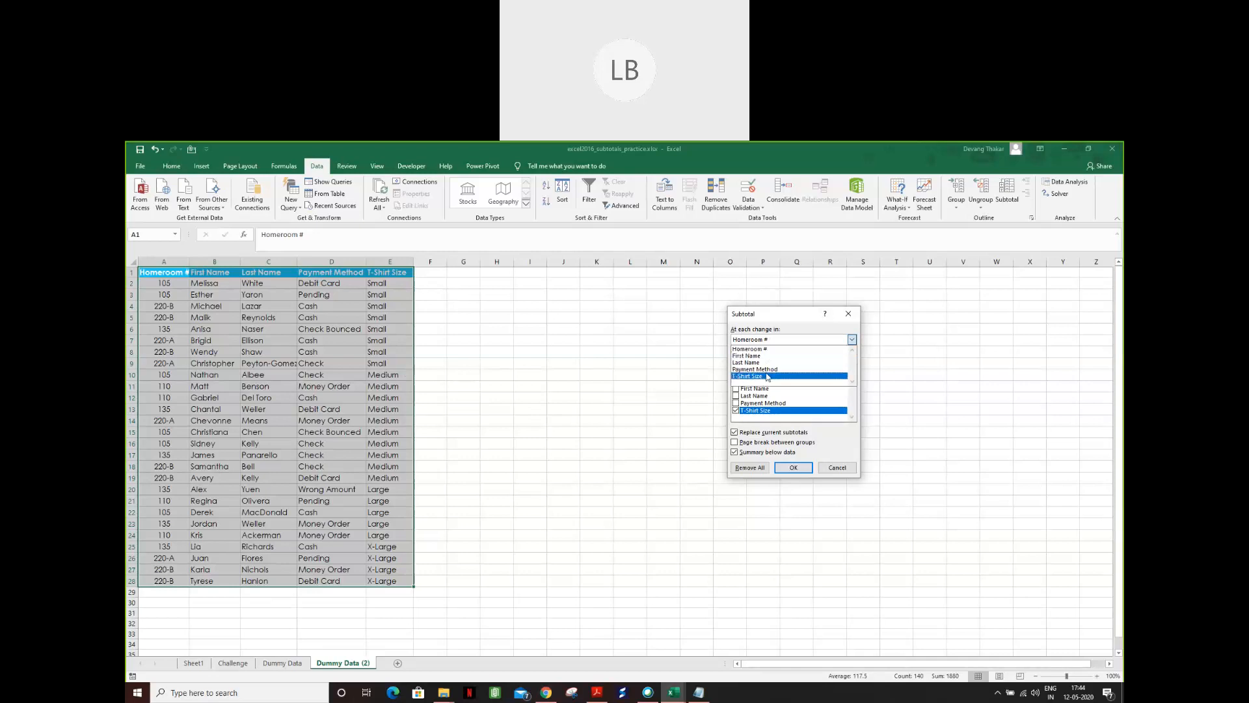
pyautogui.click(769, 343)
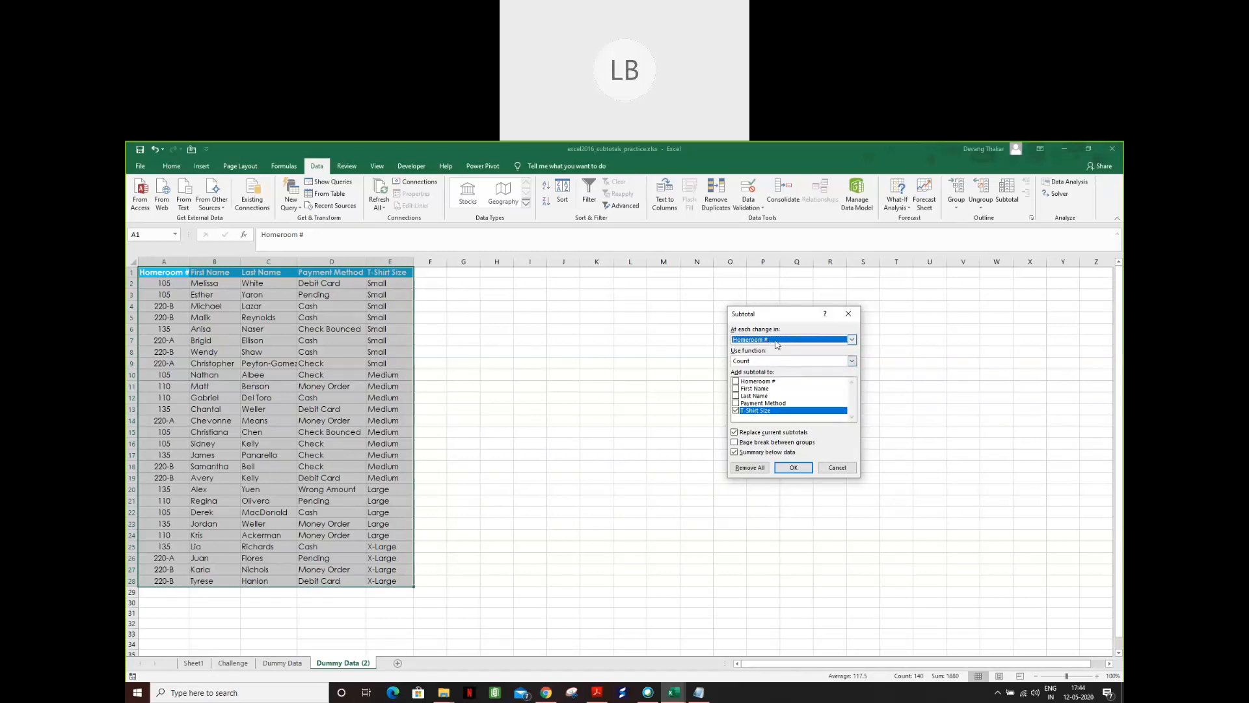
pyautogui.click(777, 344)
pyautogui.click(774, 376)
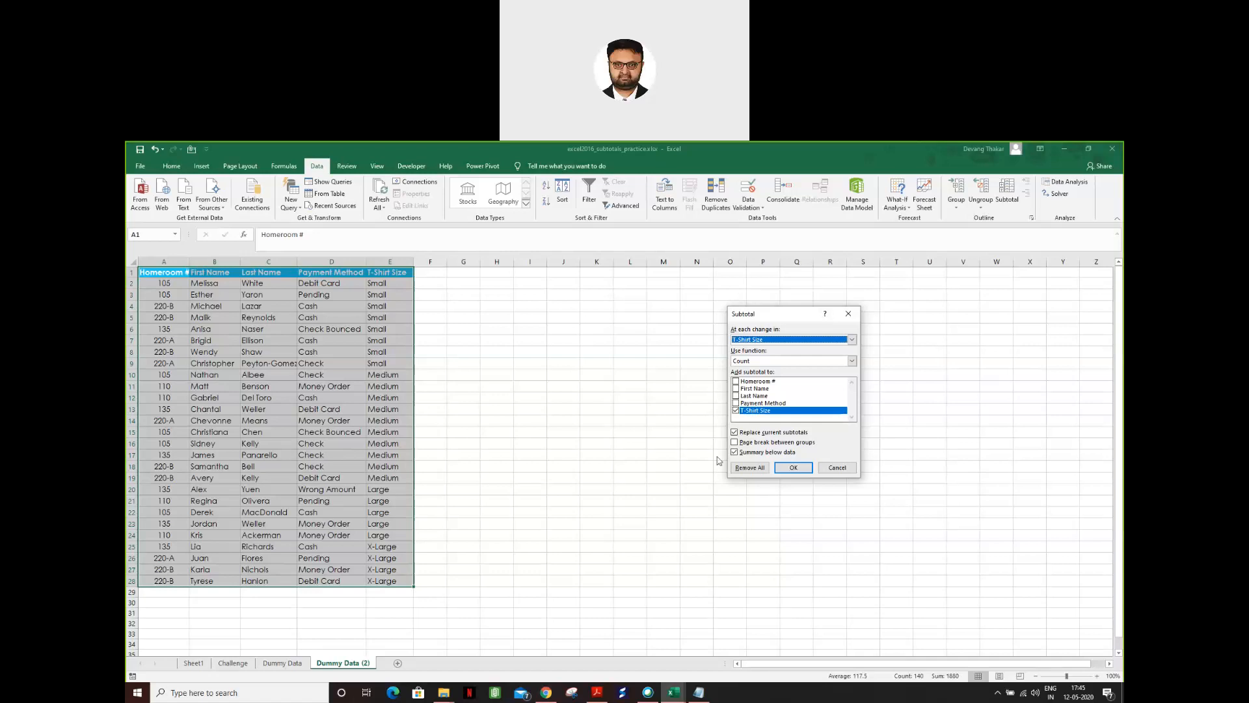
pyautogui.click(793, 469)
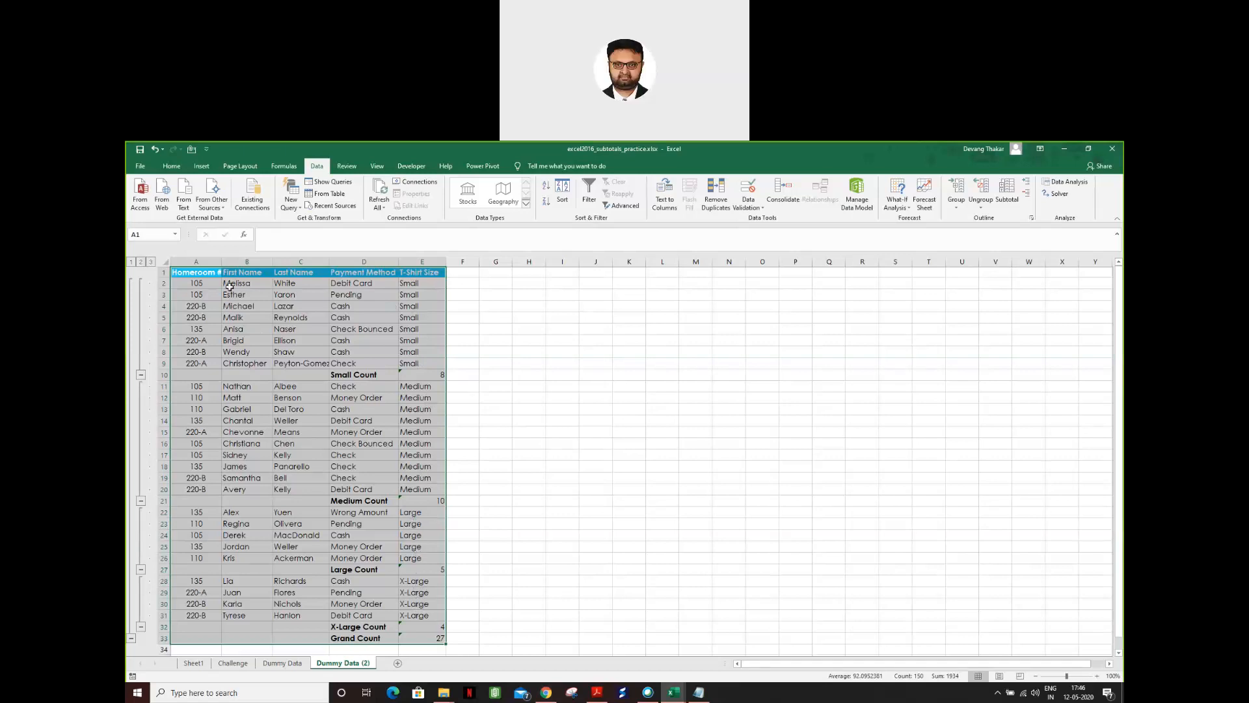
# - Highlight the Small orders with their count row, and the homeroom 110 orders in the Medium and Large groups
pyautogui.moveTo(198, 276); pyautogui.dragTo(433, 377)
pyautogui.click(529, 385)
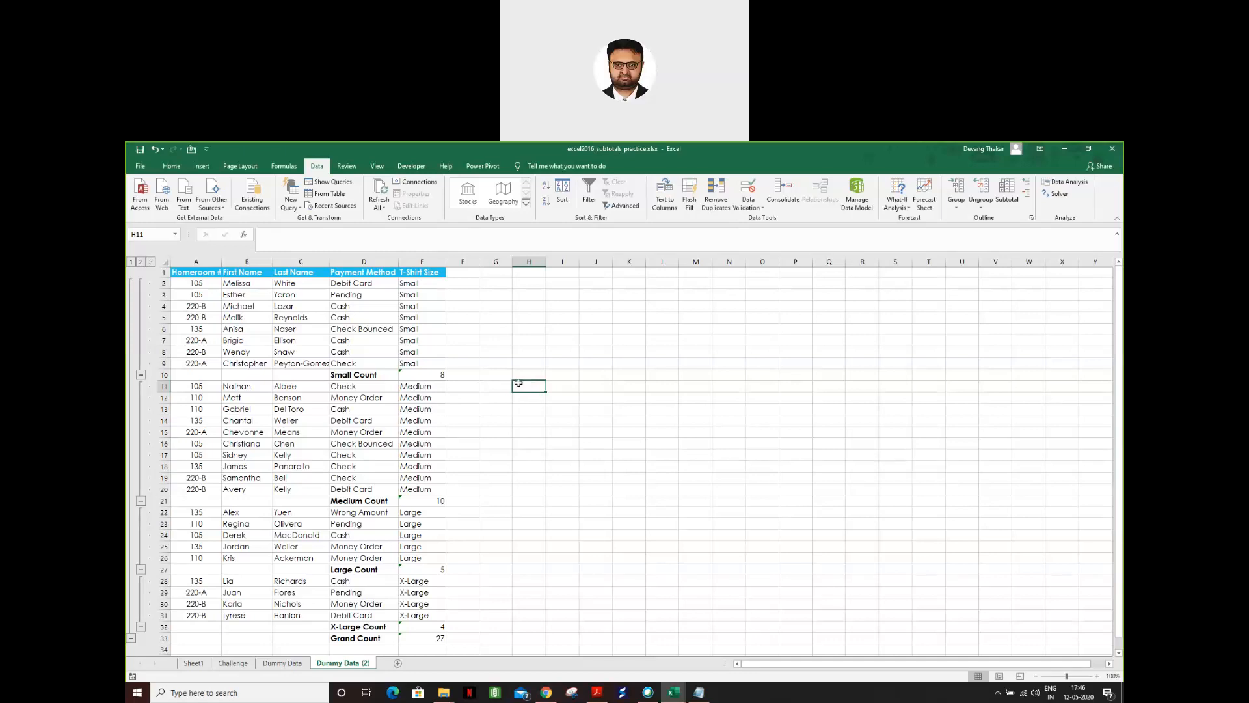
pyautogui.click(210, 398)
pyautogui.moveTo(210, 398); pyautogui.dragTo(371, 407)
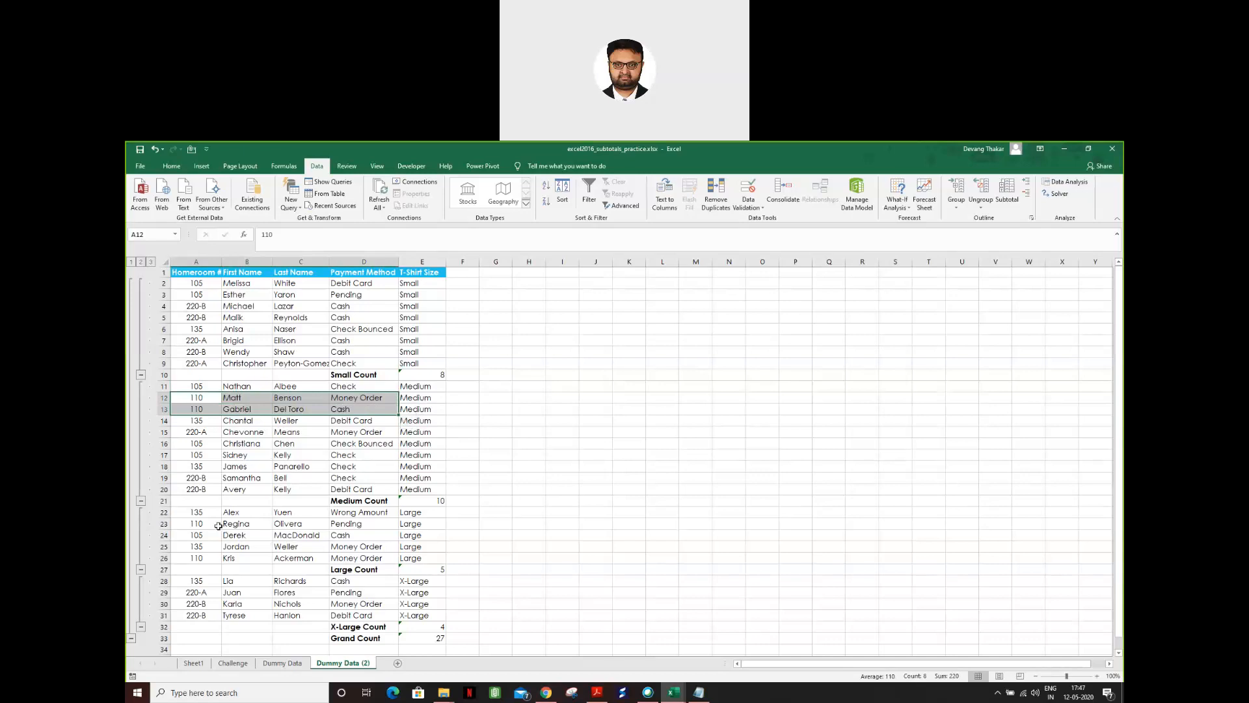
pyautogui.moveTo(203, 525); pyautogui.dragTo(339, 527)
pyautogui.moveTo(207, 558); pyautogui.dragTo(394, 559)
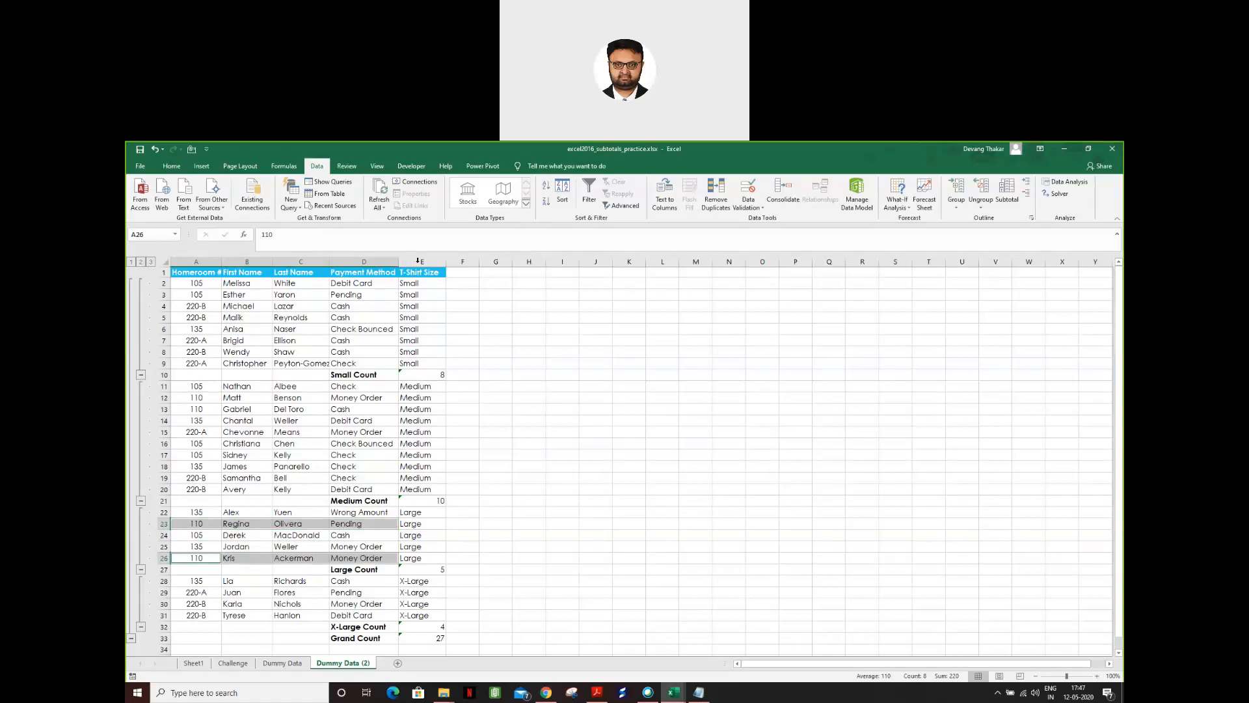
pyautogui.click(427, 474)
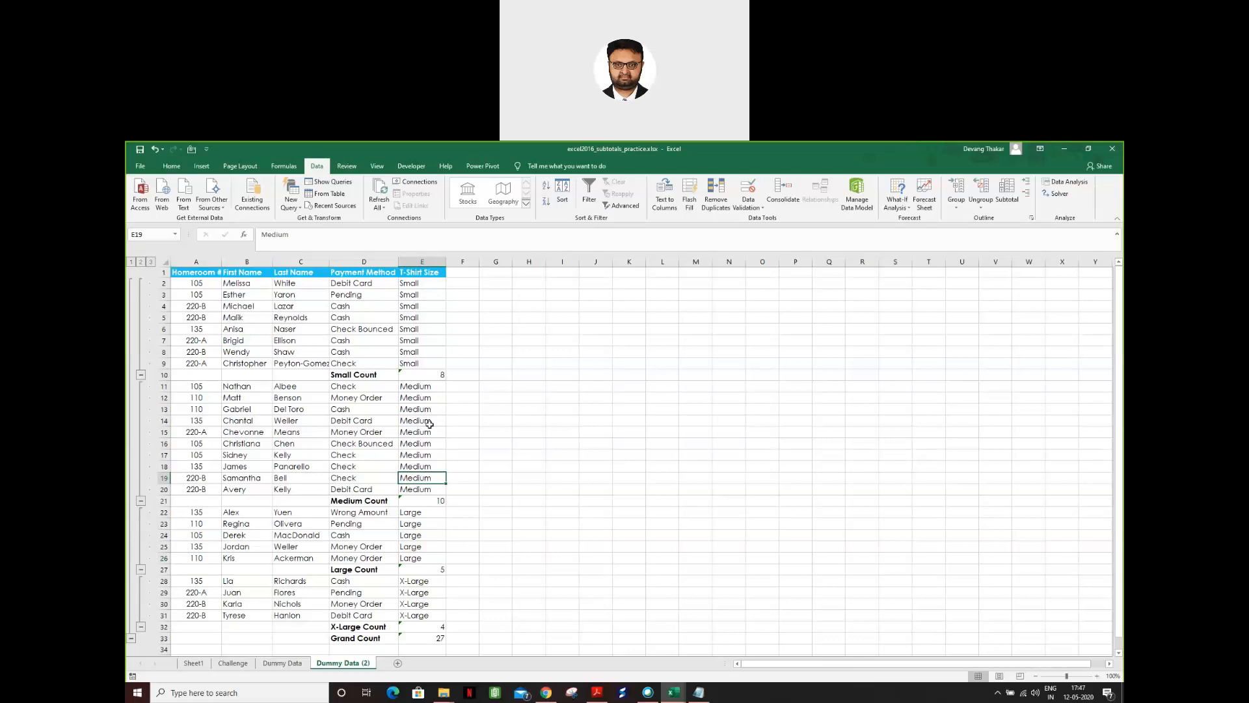
pyautogui.click(476, 421)
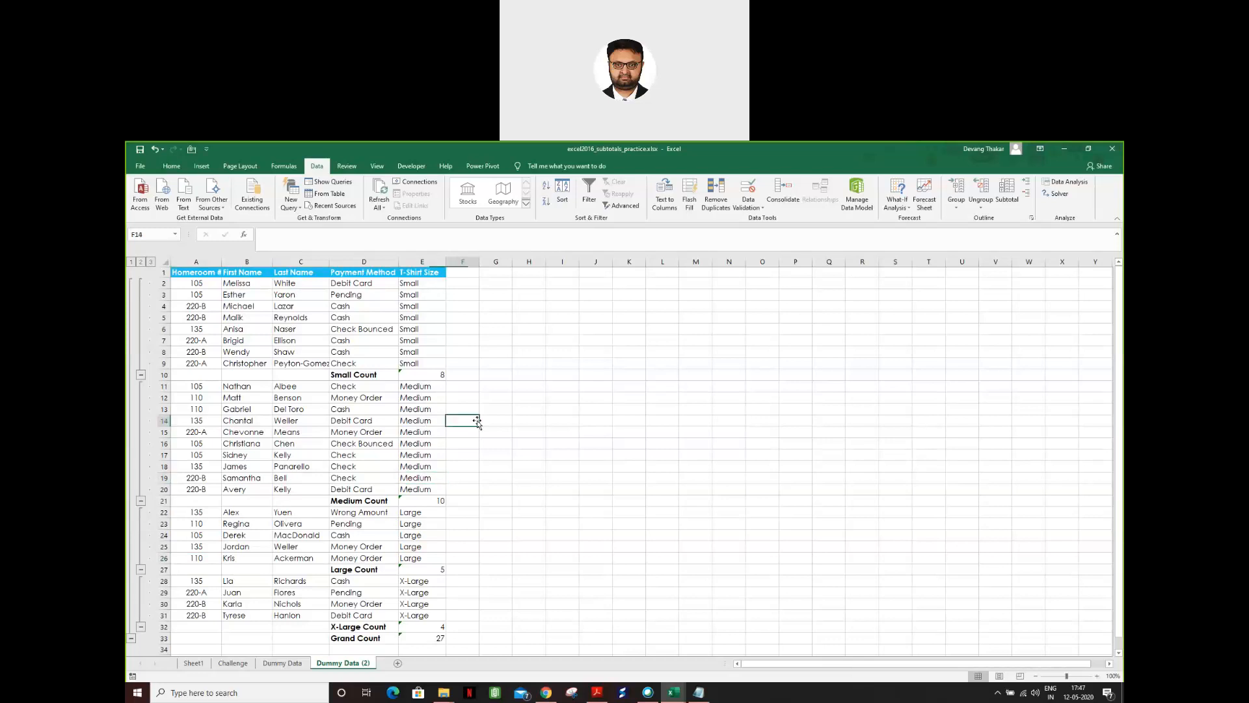
pyautogui.click(513, 437)
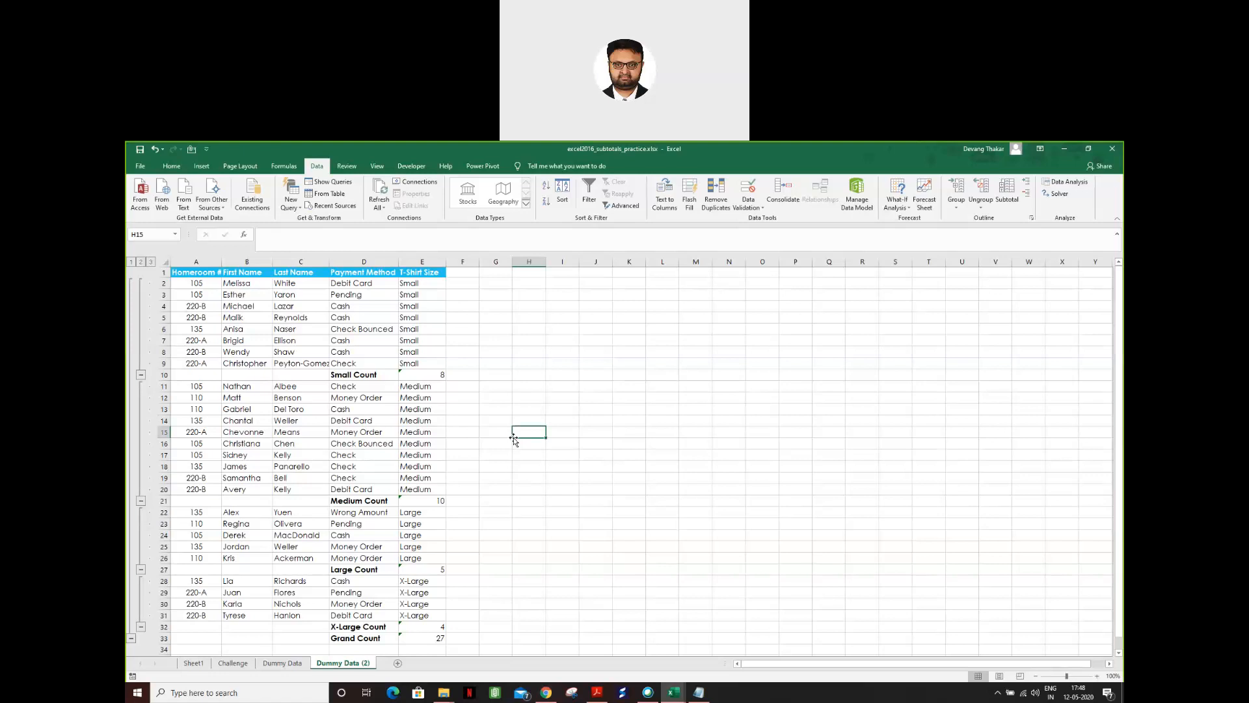
# - Collapse the Small, Medium, Large and X-Large groups to their count rows, expanding and re-collapsing Medium to inspect its orders
pyautogui.click(193, 286)
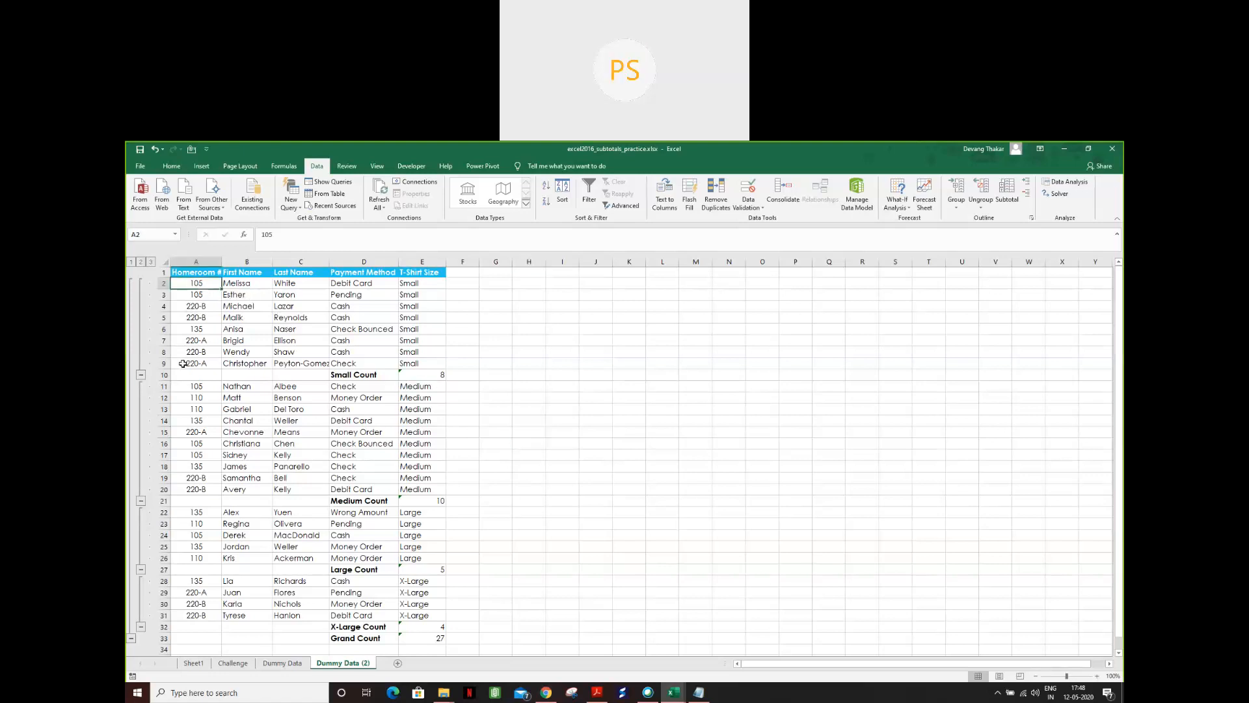
pyautogui.click(140, 375)
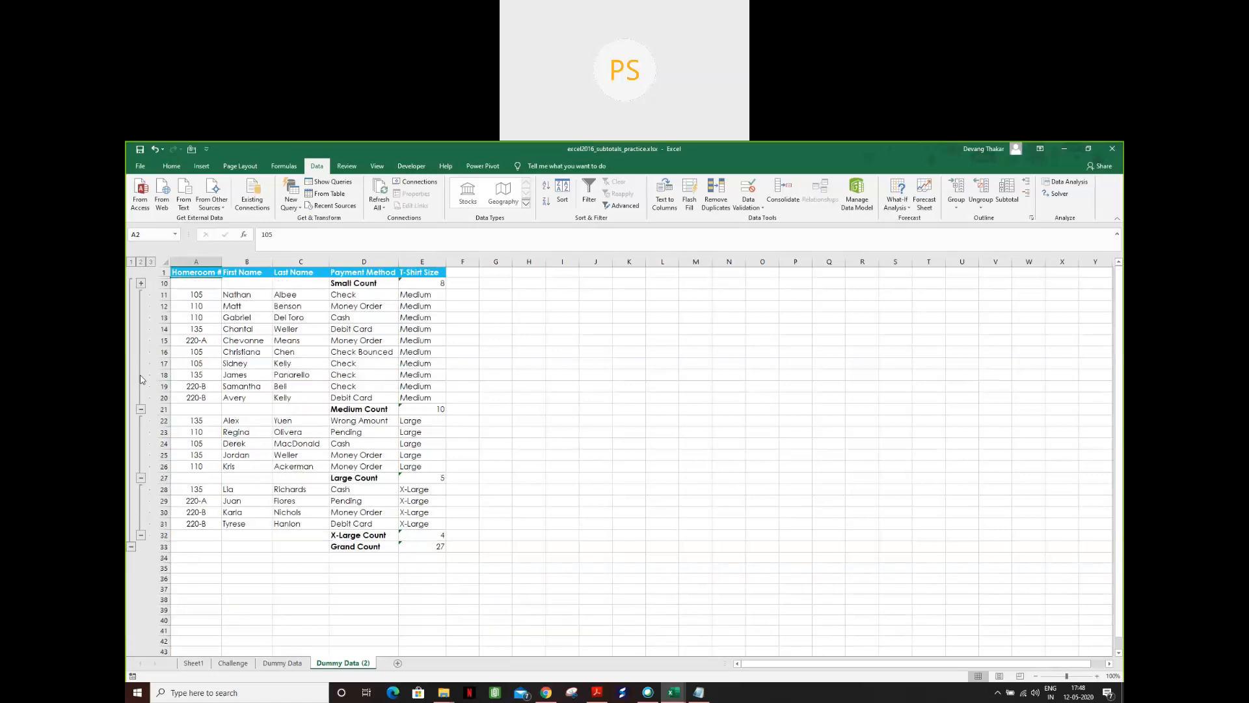
pyautogui.click(140, 409)
pyautogui.click(142, 421)
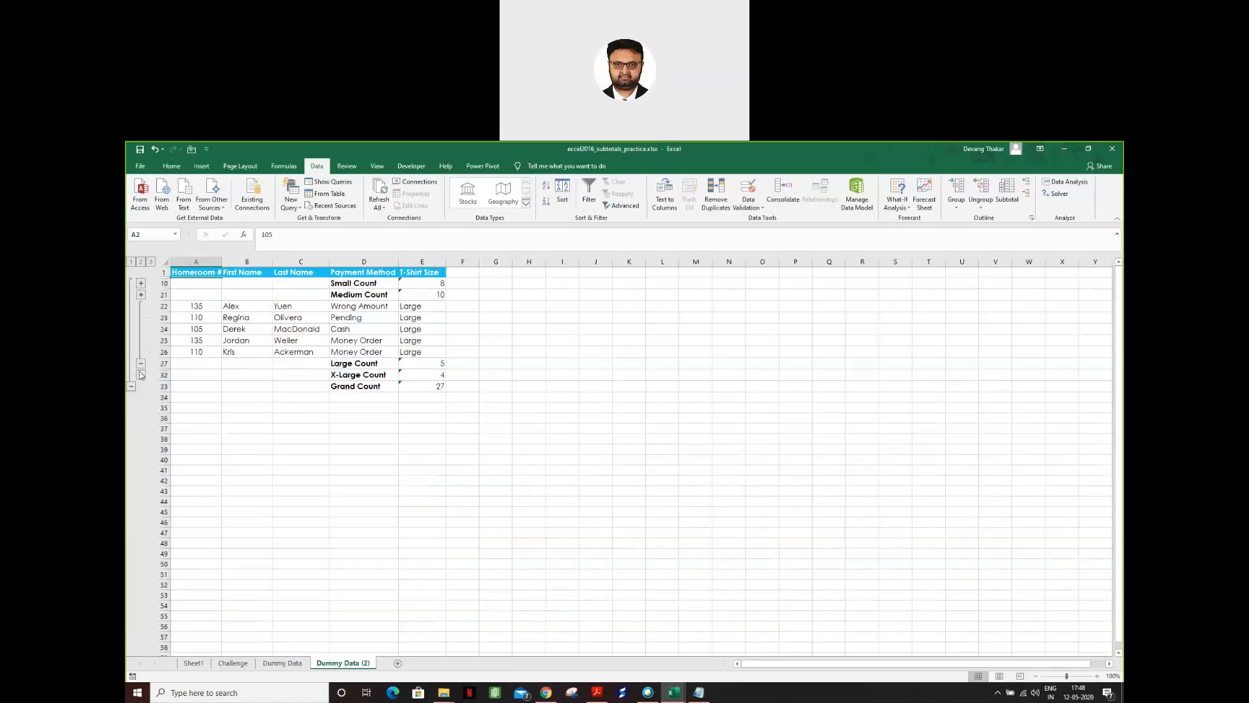
pyautogui.click(141, 367)
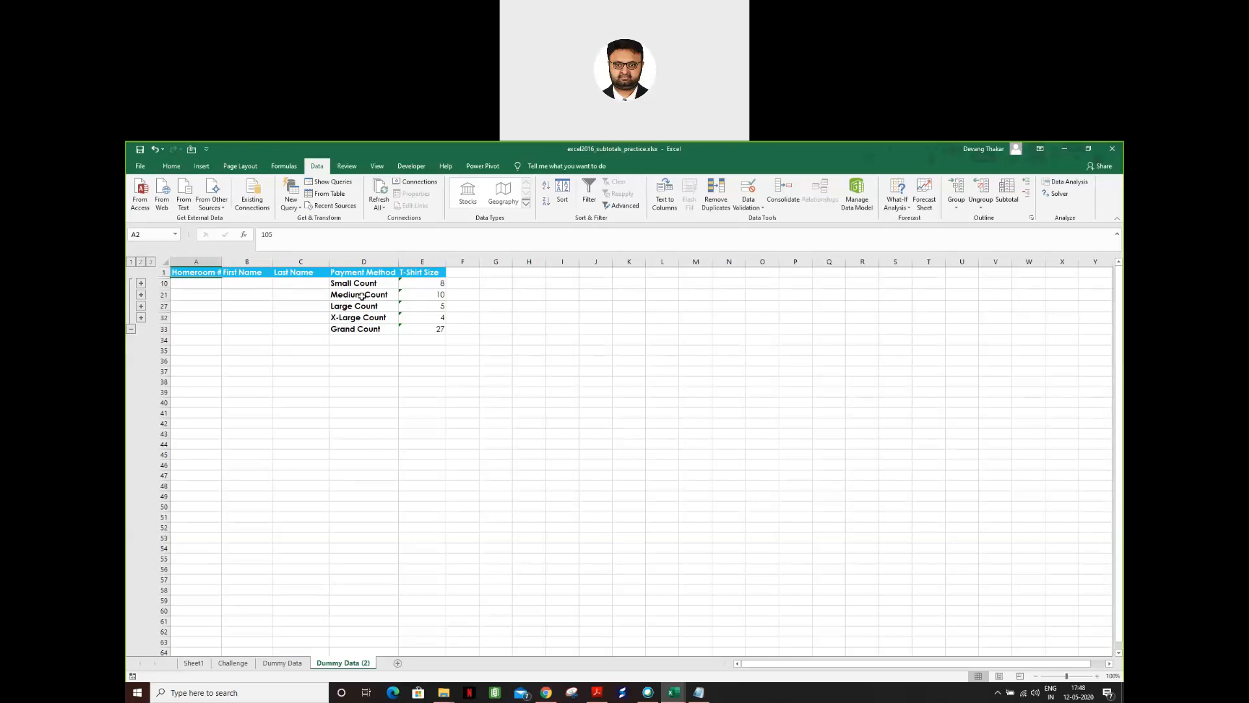
pyautogui.click(141, 295)
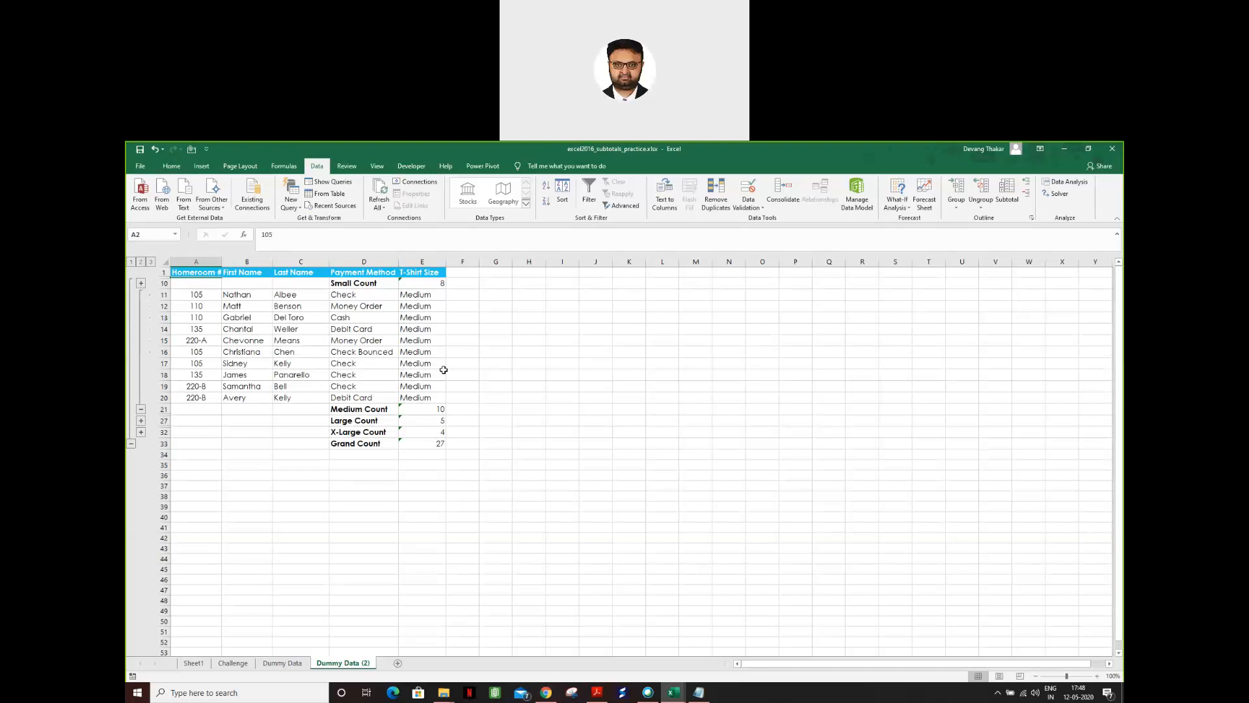
pyautogui.click(140, 409)
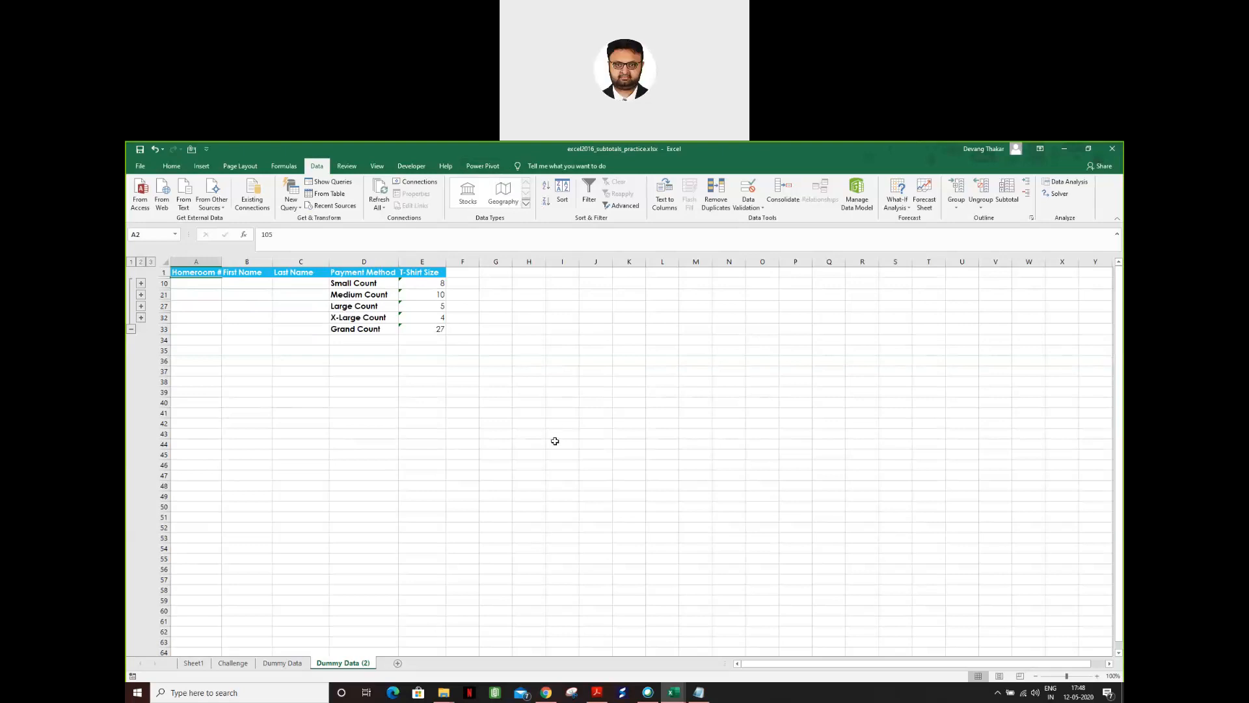
# - Switch to the FDP For MS Excel PDF in Acrobat Reader, highlight the two Day 8 topics, and return to the workbook
pyautogui.hotkey('alt', 'Tab')
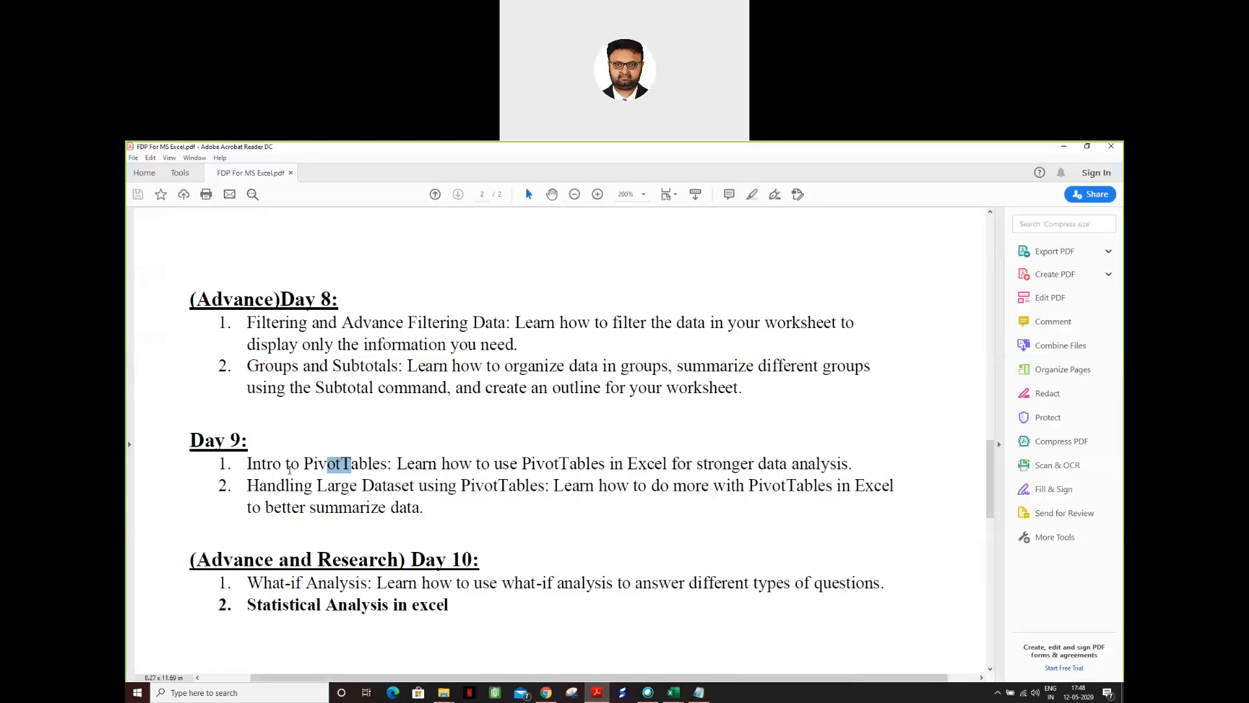
pyautogui.moveTo(248, 322); pyautogui.dragTo(403, 322)
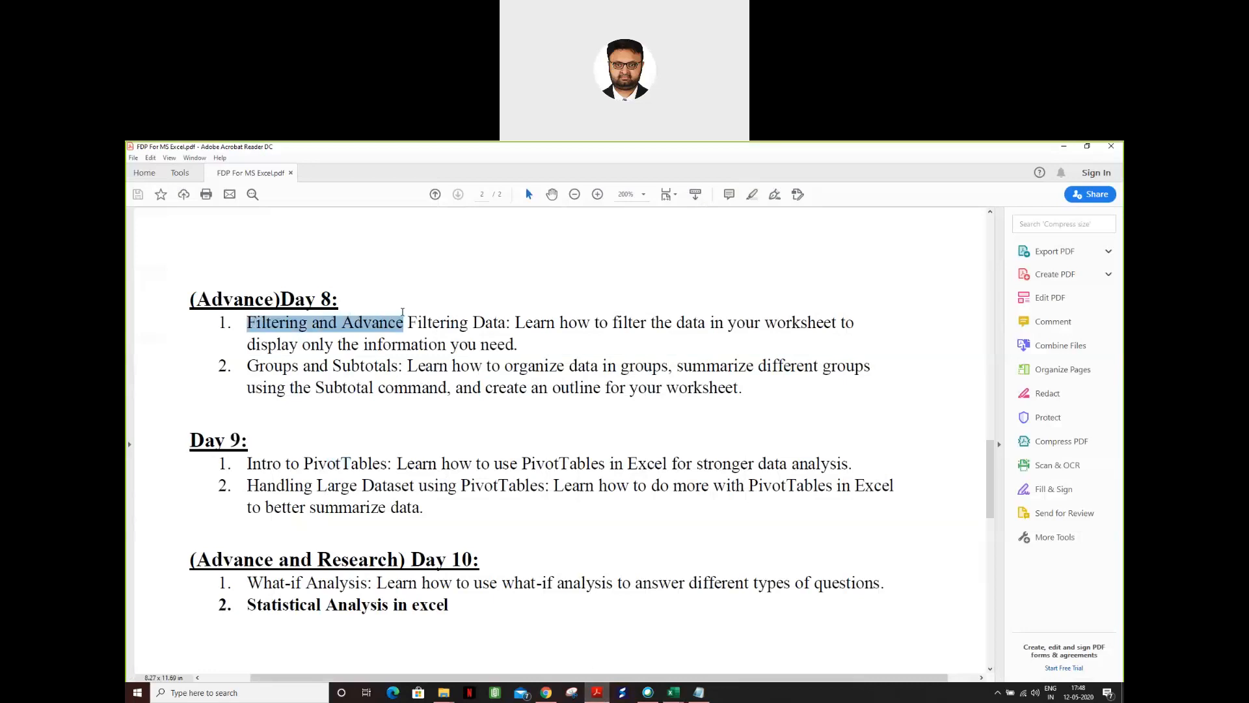
pyautogui.moveTo(260, 365); pyautogui.dragTo(398, 367)
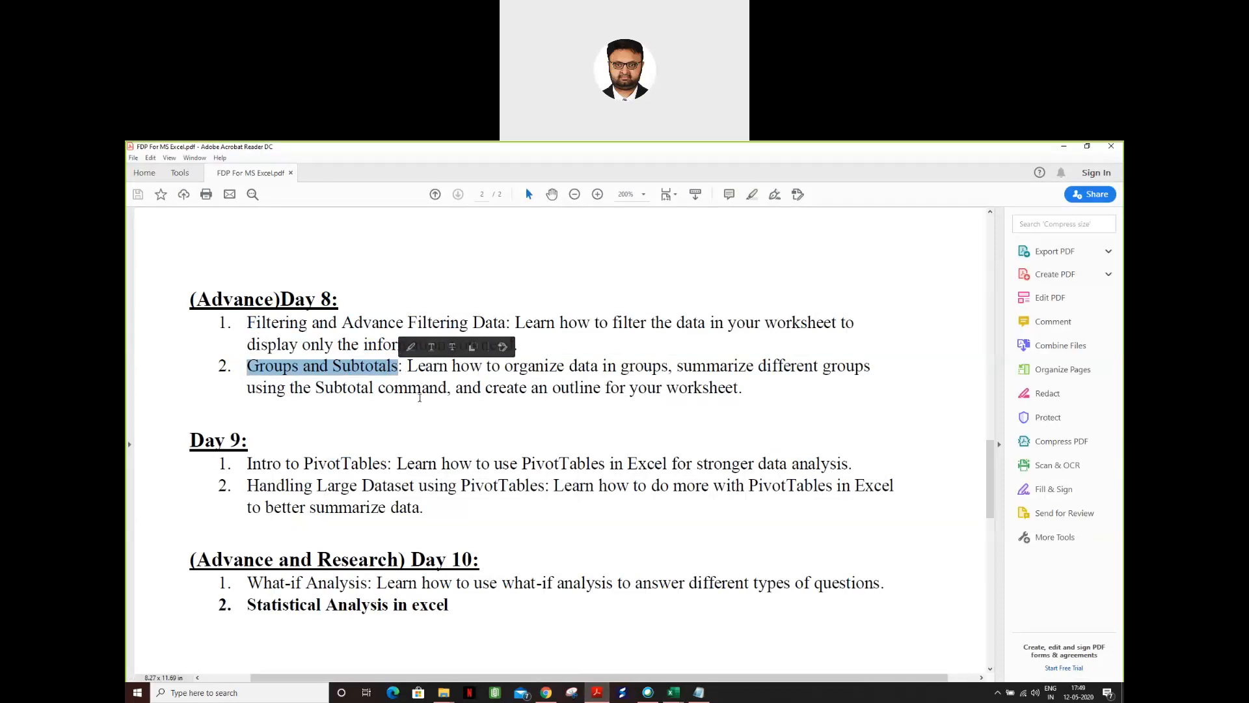
pyautogui.click(420, 395)
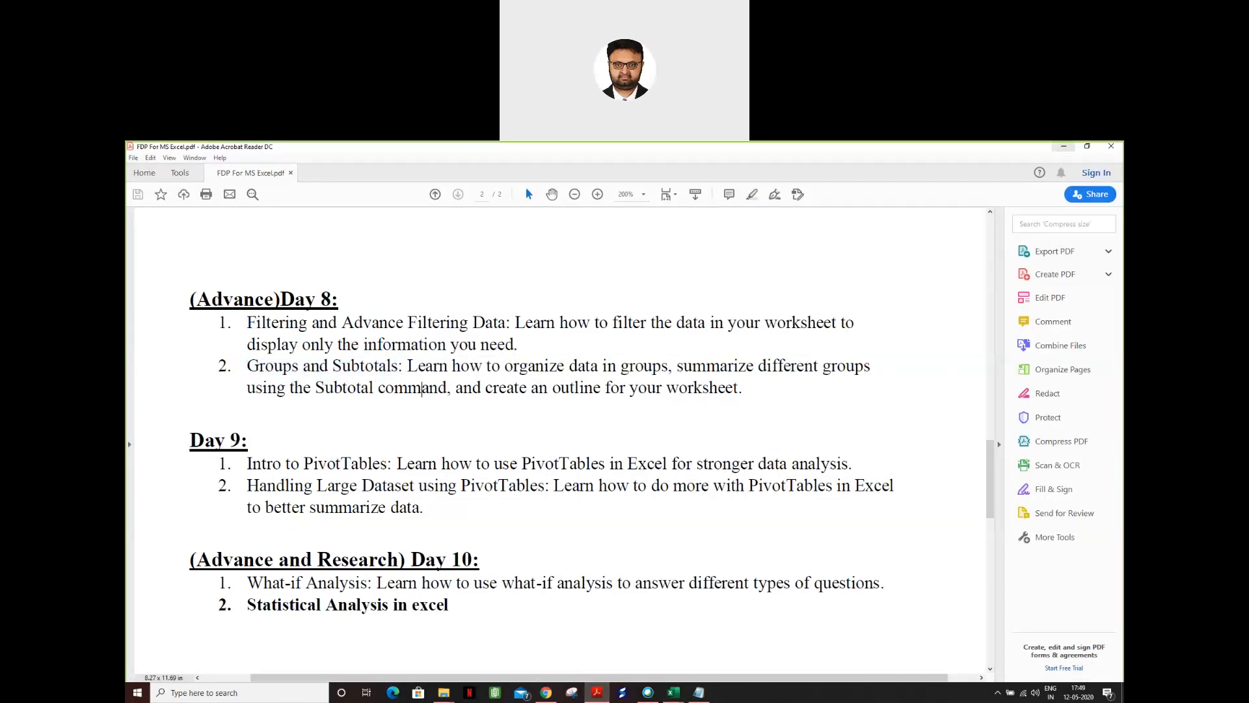
pyautogui.click(1064, 146)
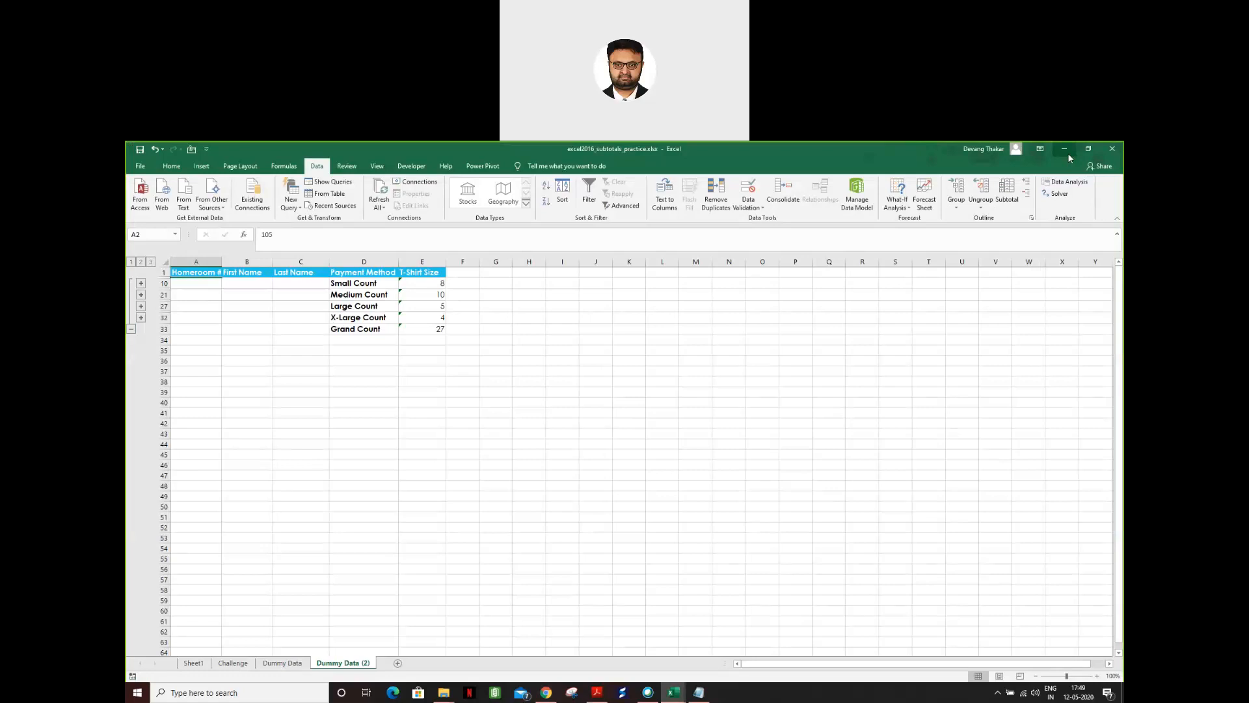
pyautogui.click(588, 379)
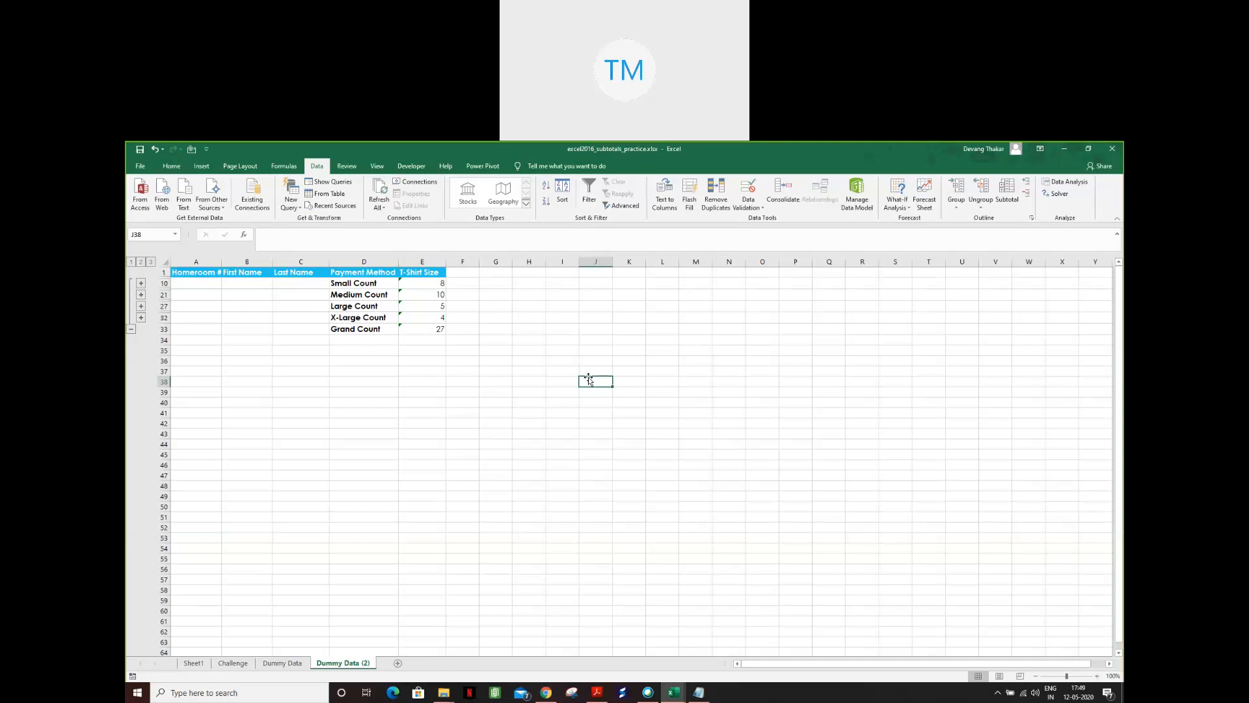
pyautogui.click(536, 360)
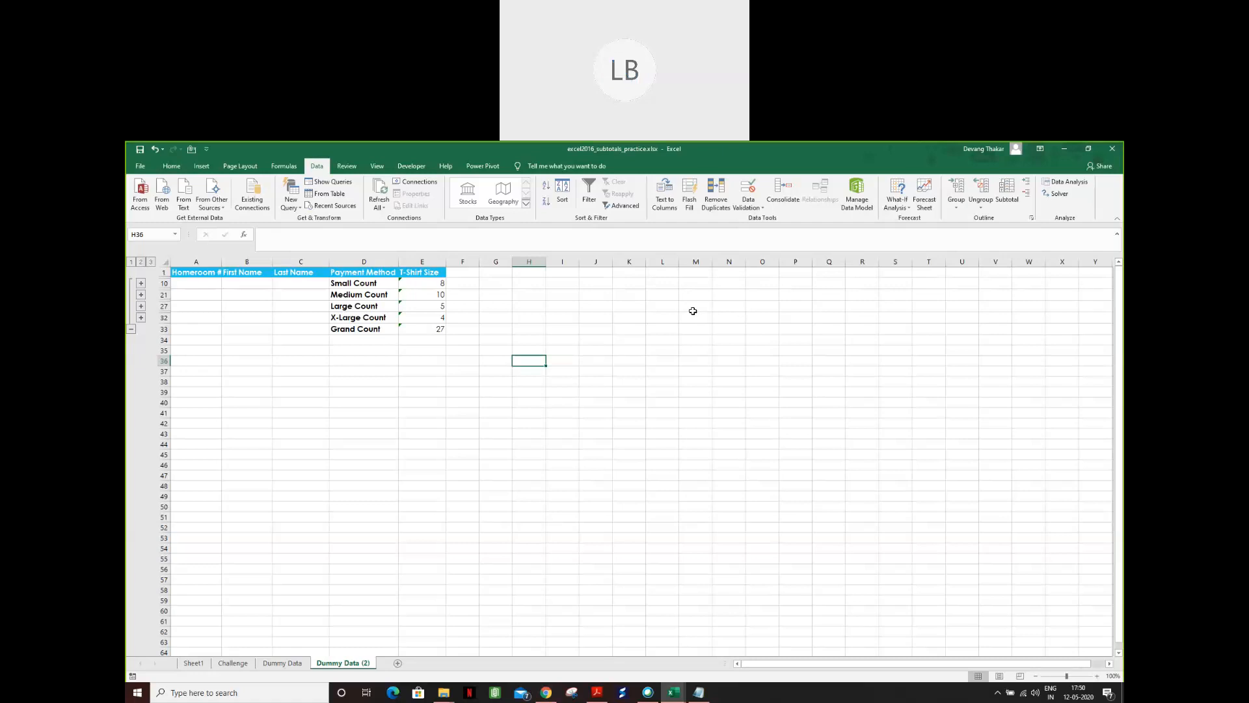
pyautogui.click(660, 341)
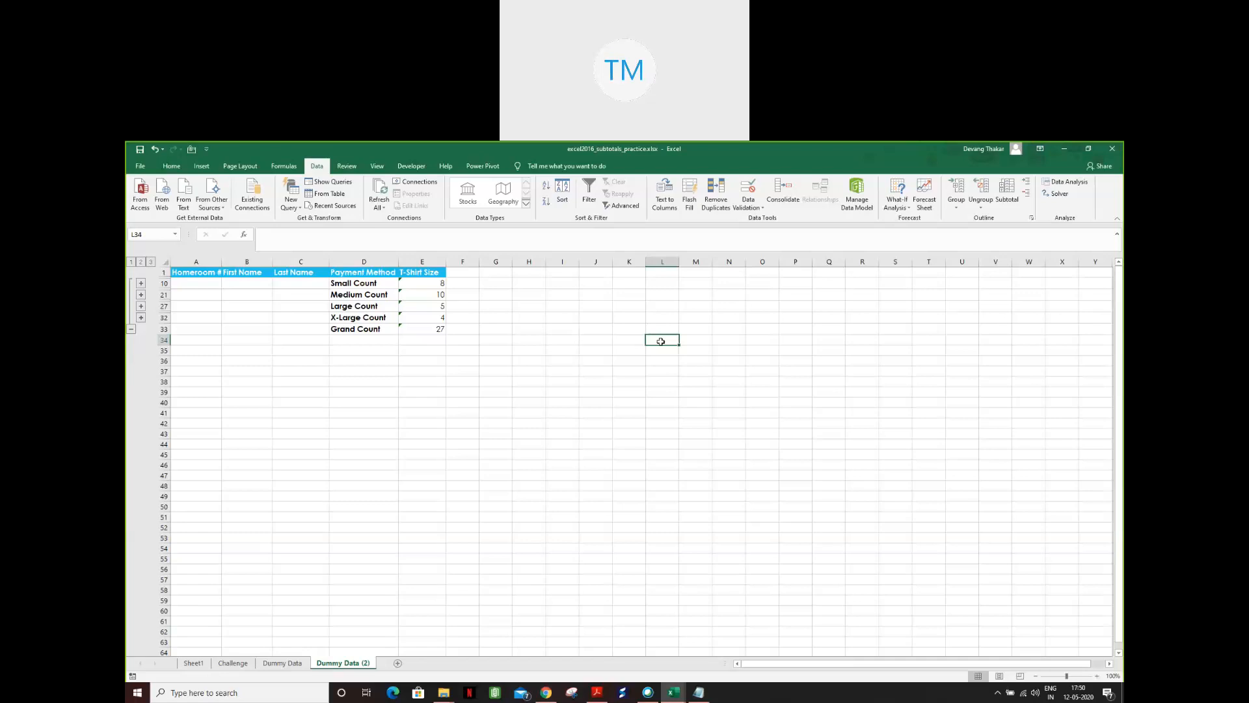
pyautogui.click(653, 316)
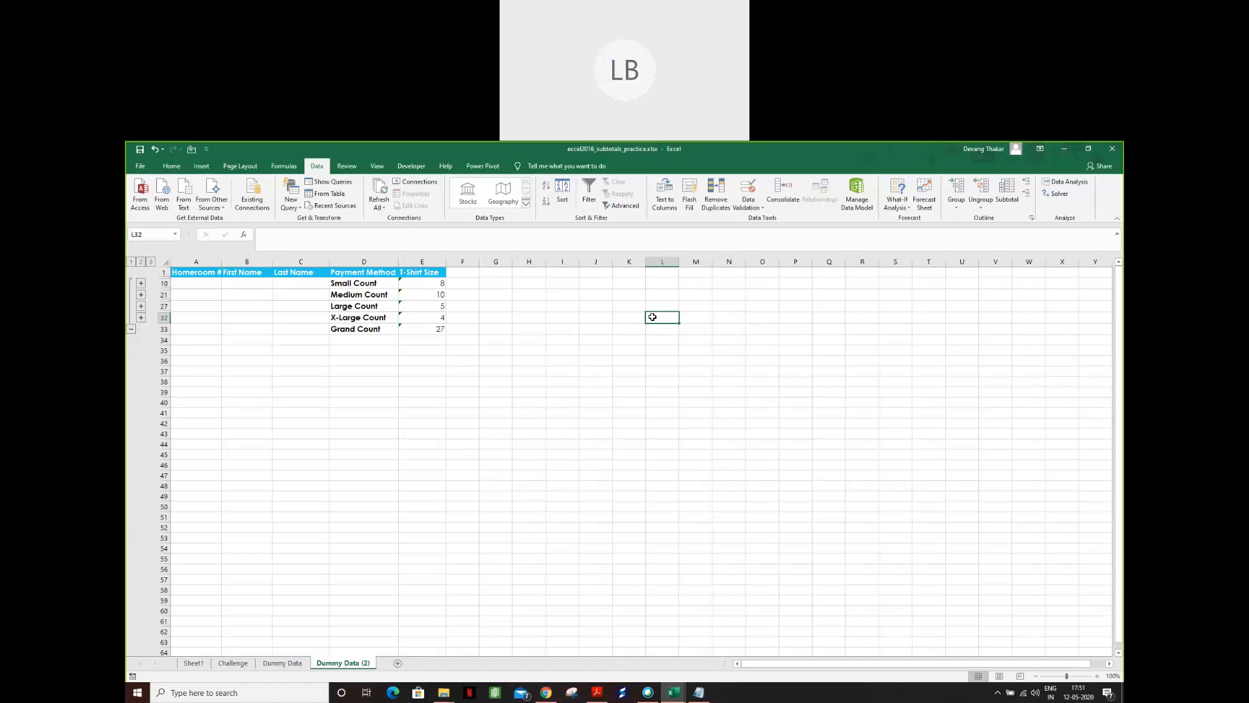
# - Switch to the FDP For MS Excel PDF in Acrobat Reader and review the end of Day 7 and the Day 8 topics
pyautogui.click(597, 692)
pyautogui.scroll(5, 643, 512)
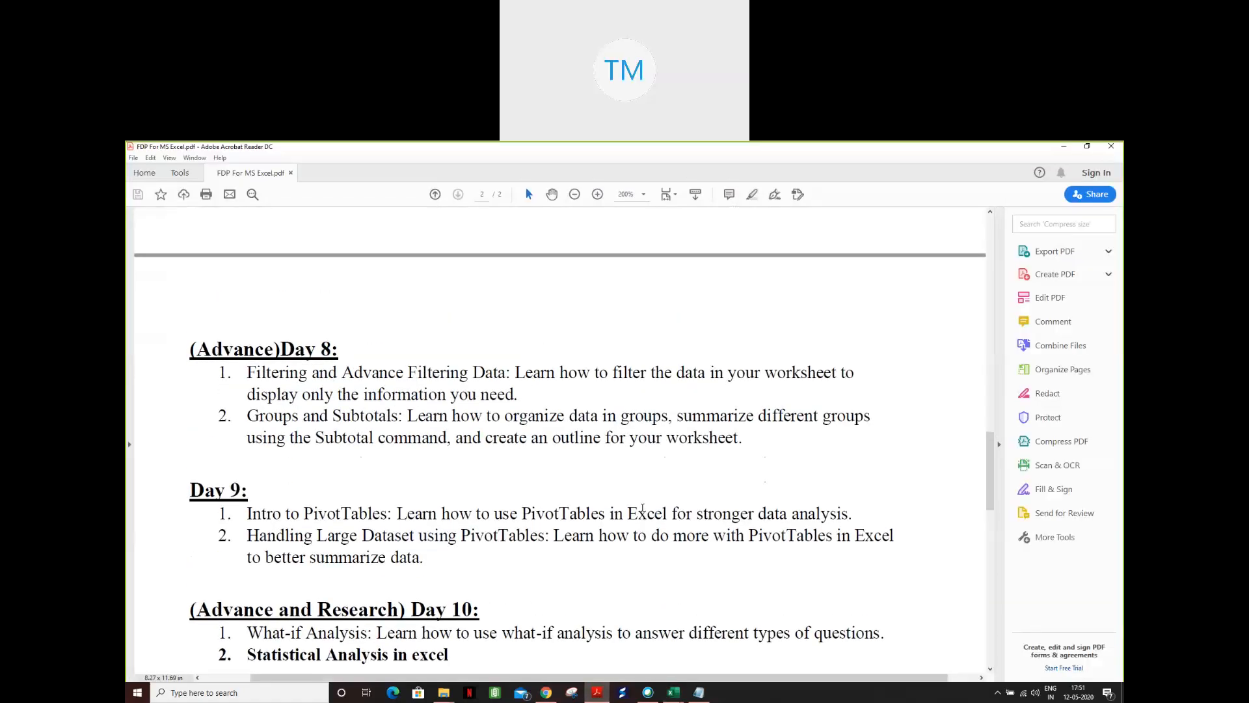
pyautogui.scroll(-2, 643, 512)
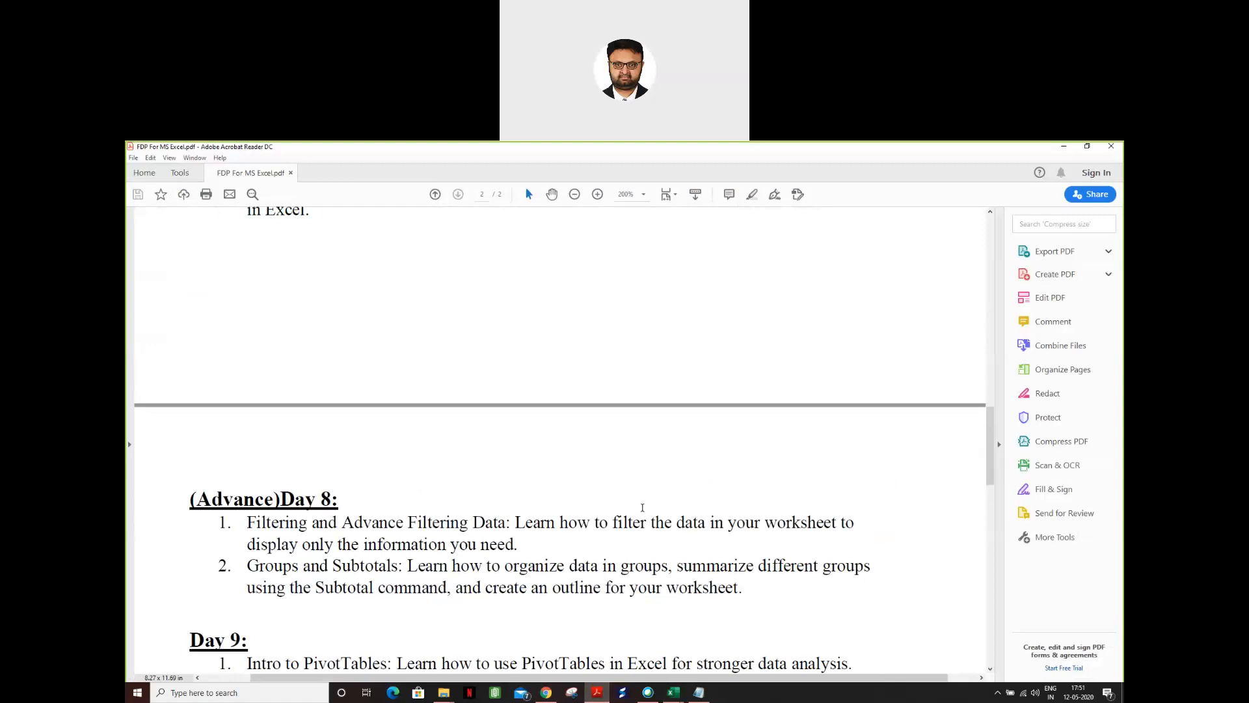
pyautogui.scroll(1, 643, 512)
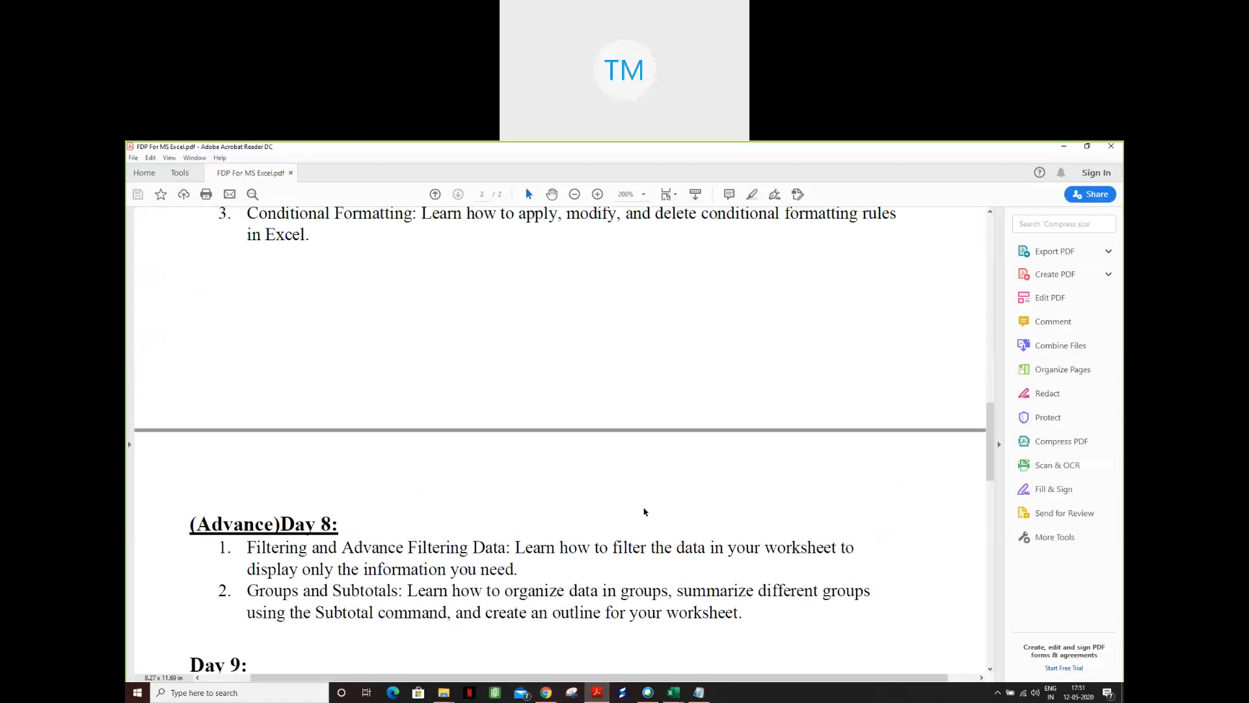
pyautogui.scroll(1, 644, 512)
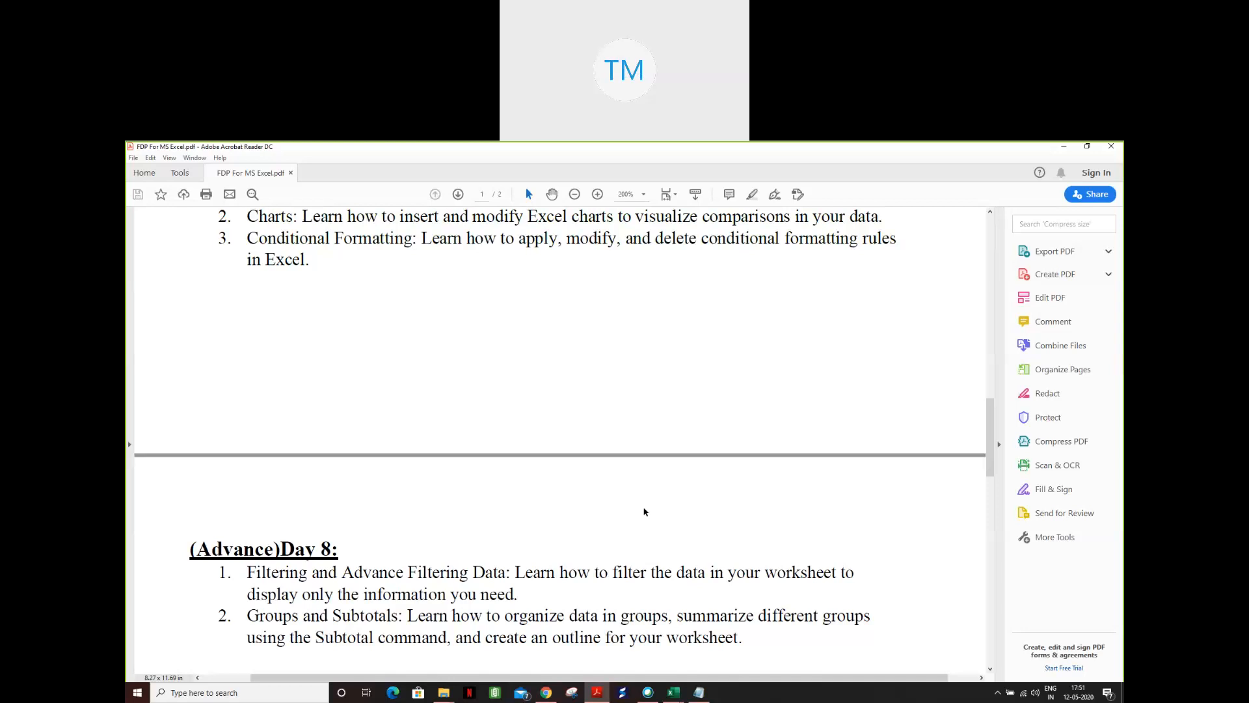
pyautogui.scroll(1, 644, 512)
pyautogui.scroll(-1, 645, 511)
pyautogui.scroll(-1, 645, 511)
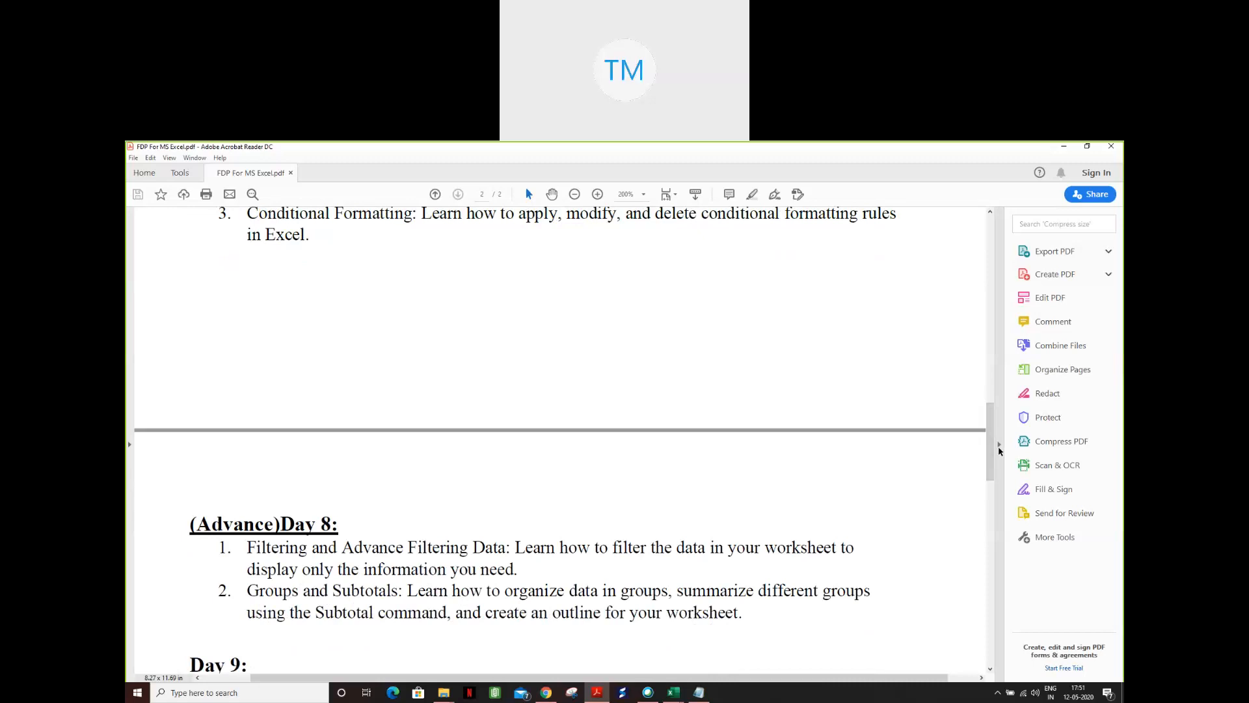
pyautogui.scroll(1, 867, 460)
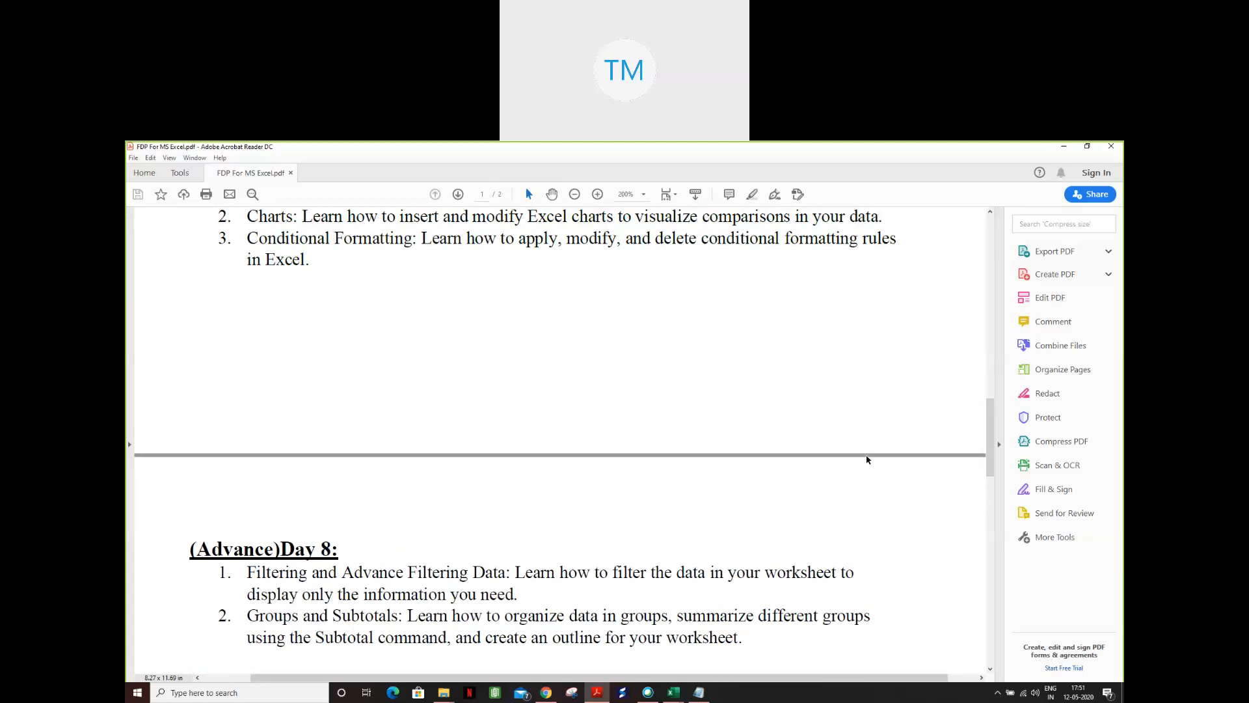
# - Review the earlier syllabus topics from Day 7 back to the Day 1 basics under the document title
pyautogui.scroll(5, 867, 459)
pyautogui.scroll(5, 865, 455)
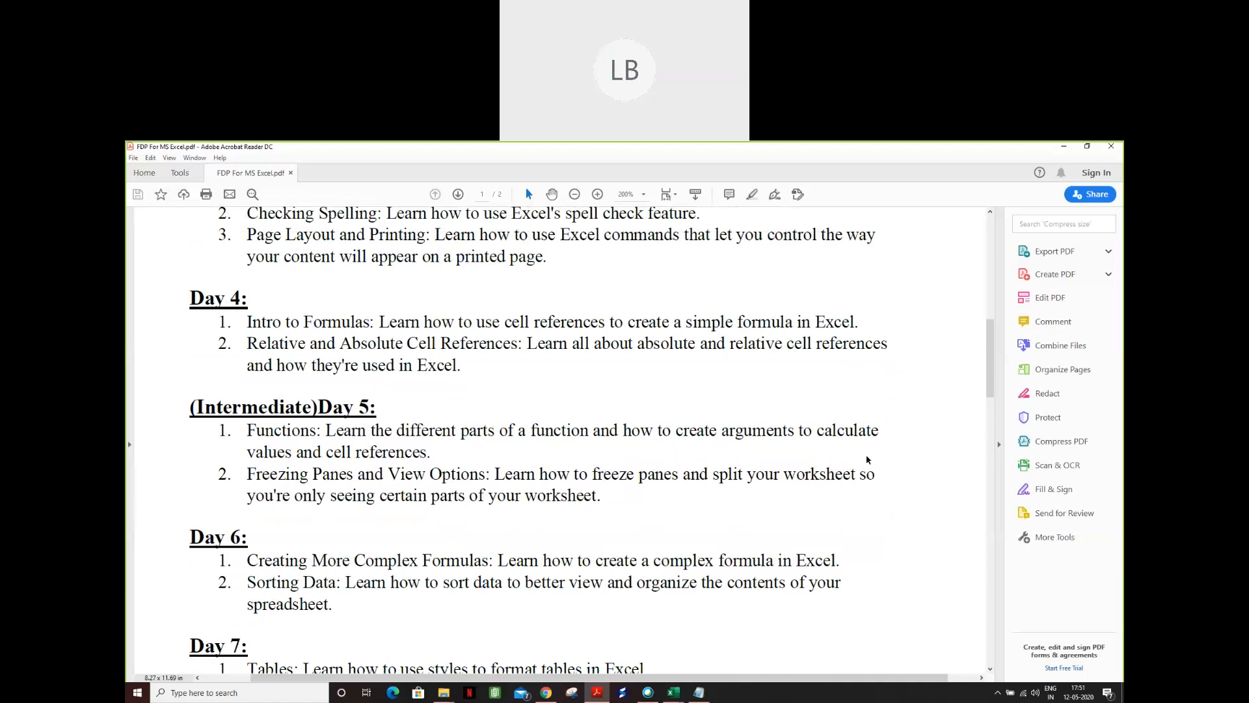
pyautogui.scroll(3, 866, 459)
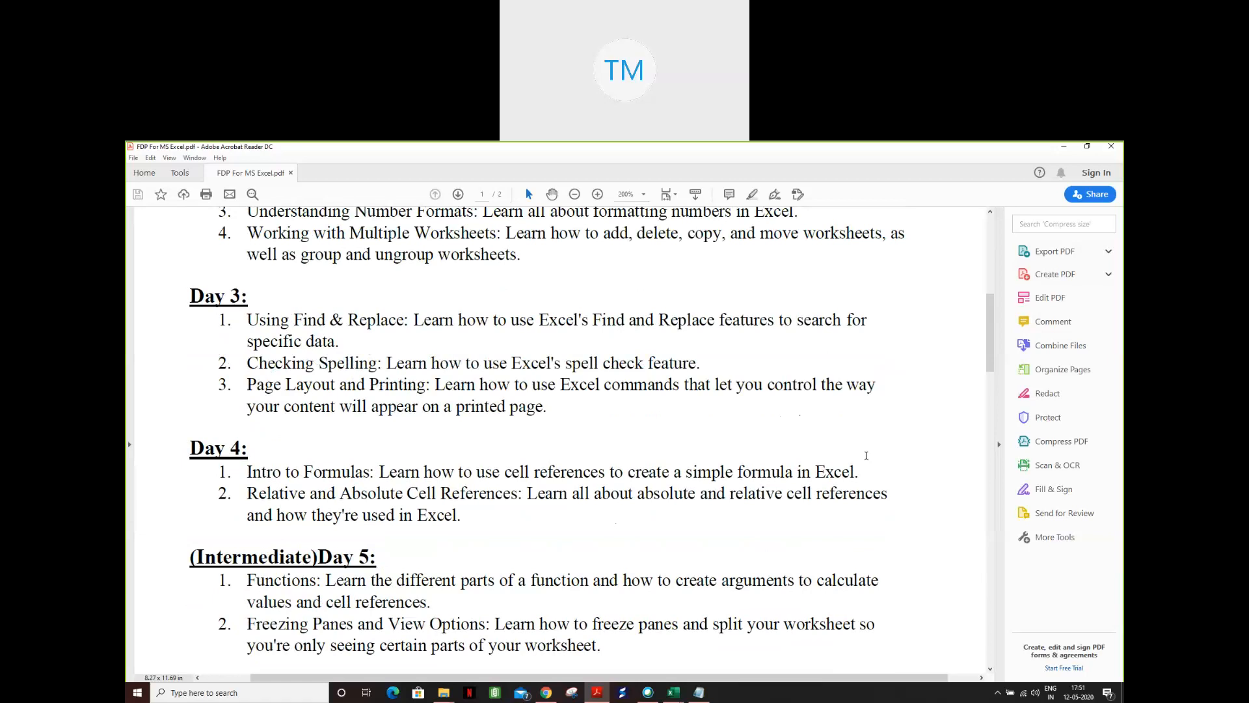
pyautogui.scroll(1, 866, 458)
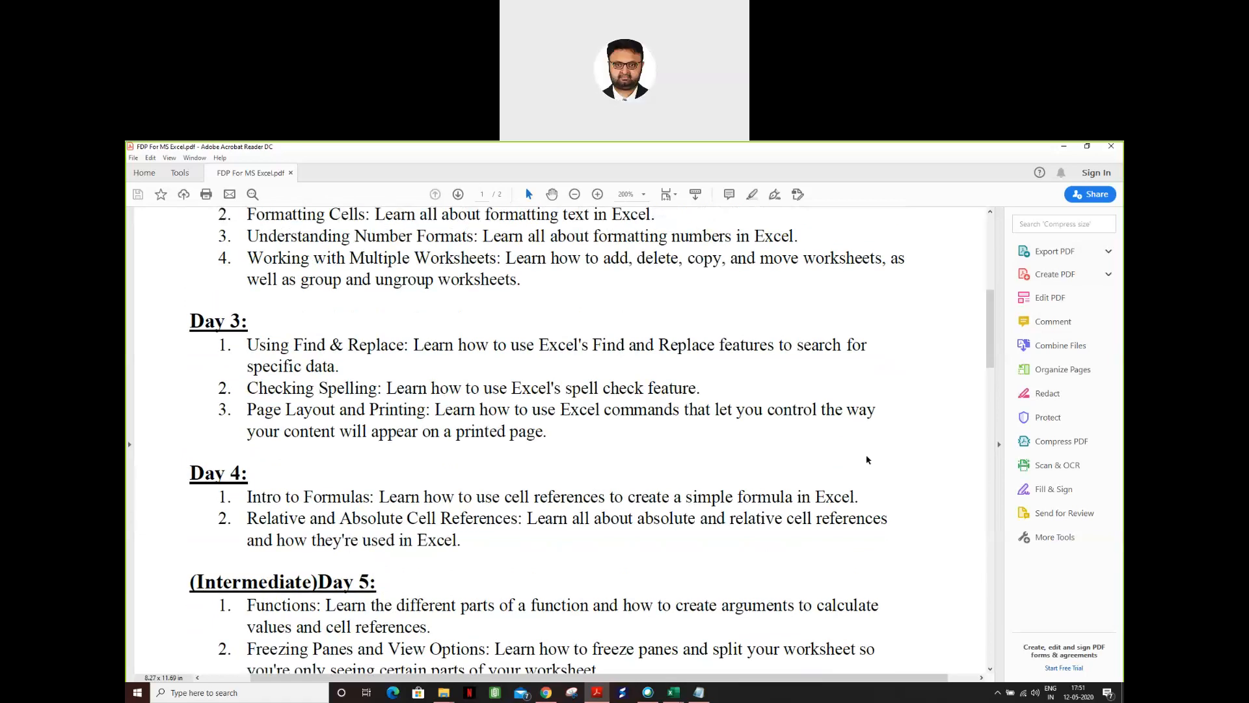
pyautogui.scroll(5, 867, 460)
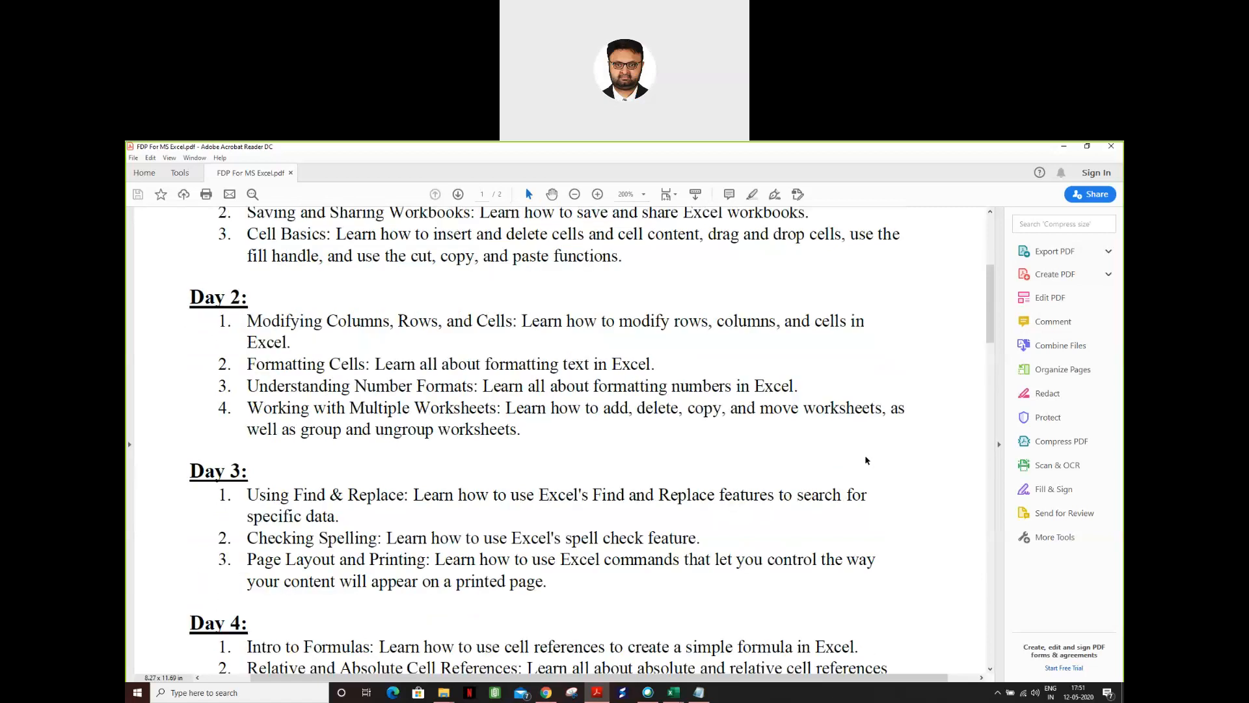
pyautogui.scroll(3, 866, 460)
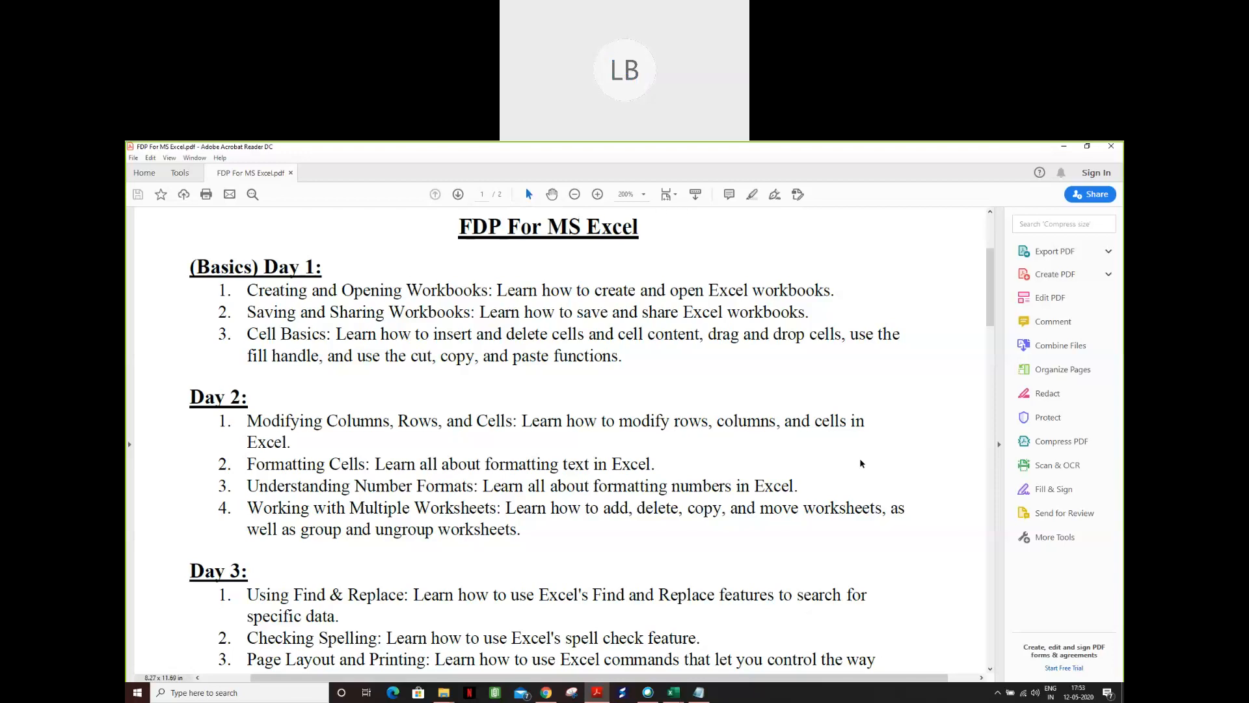
# - Go to the Day 9 topics on the second page, highlight "Intro to PivotTables", and clear the highlight
pyautogui.scroll(-10, 838, 458)
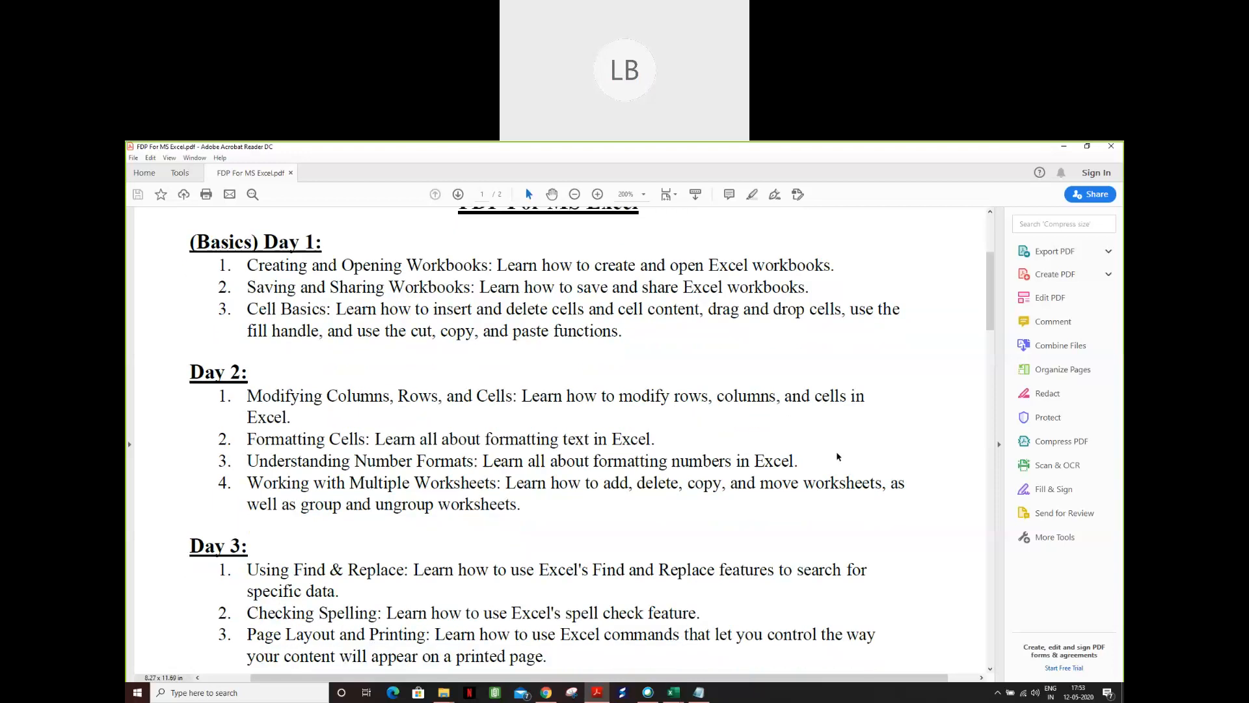
pyautogui.scroll(-10, 838, 458)
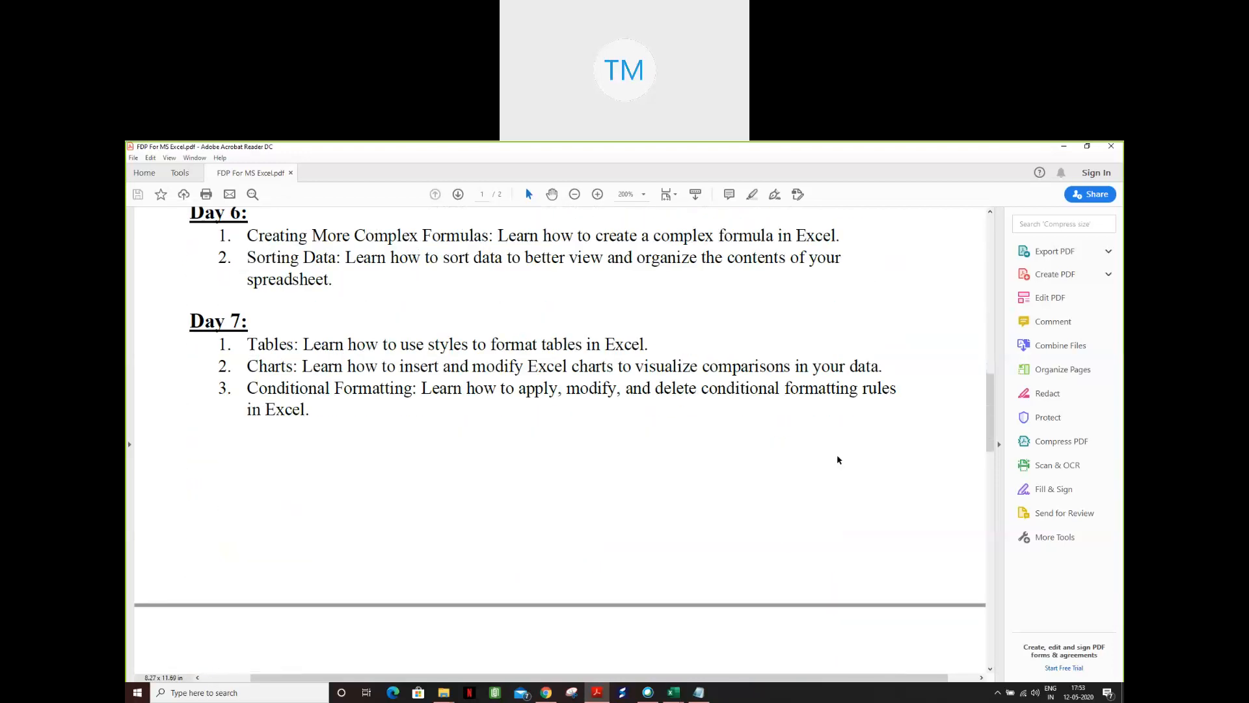
pyautogui.scroll(-3, 837, 455)
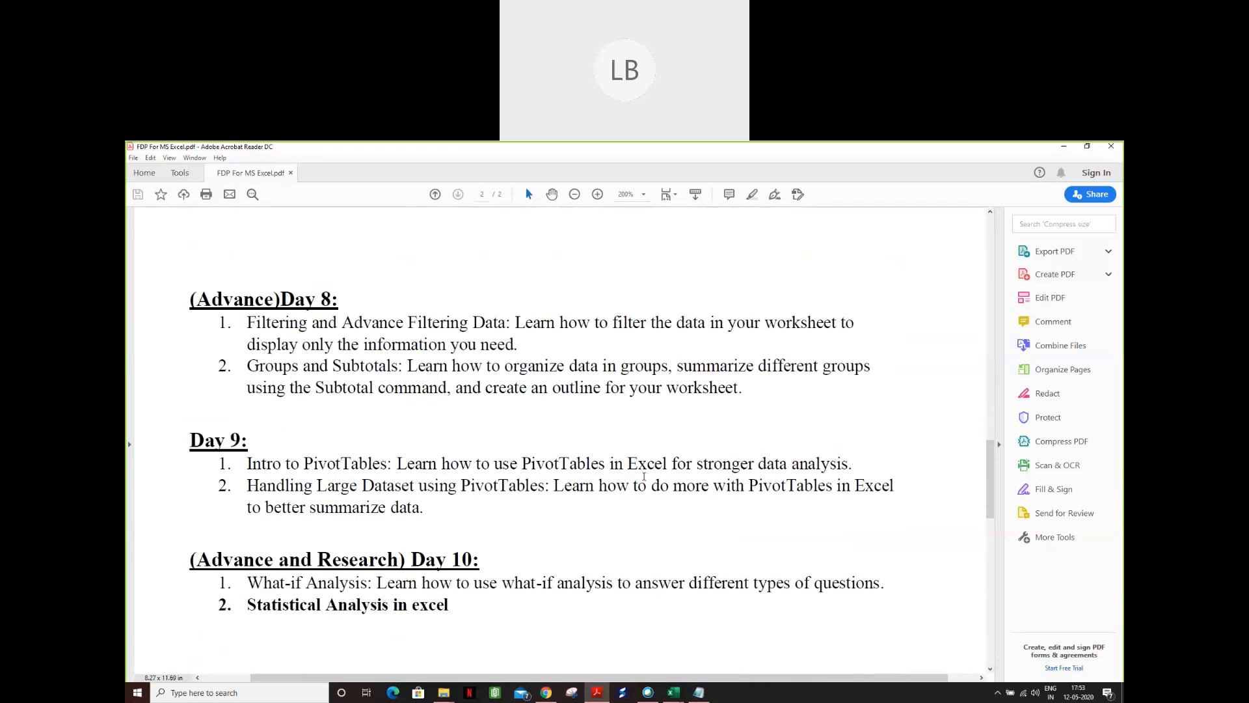
pyautogui.scroll(-1, 644, 478)
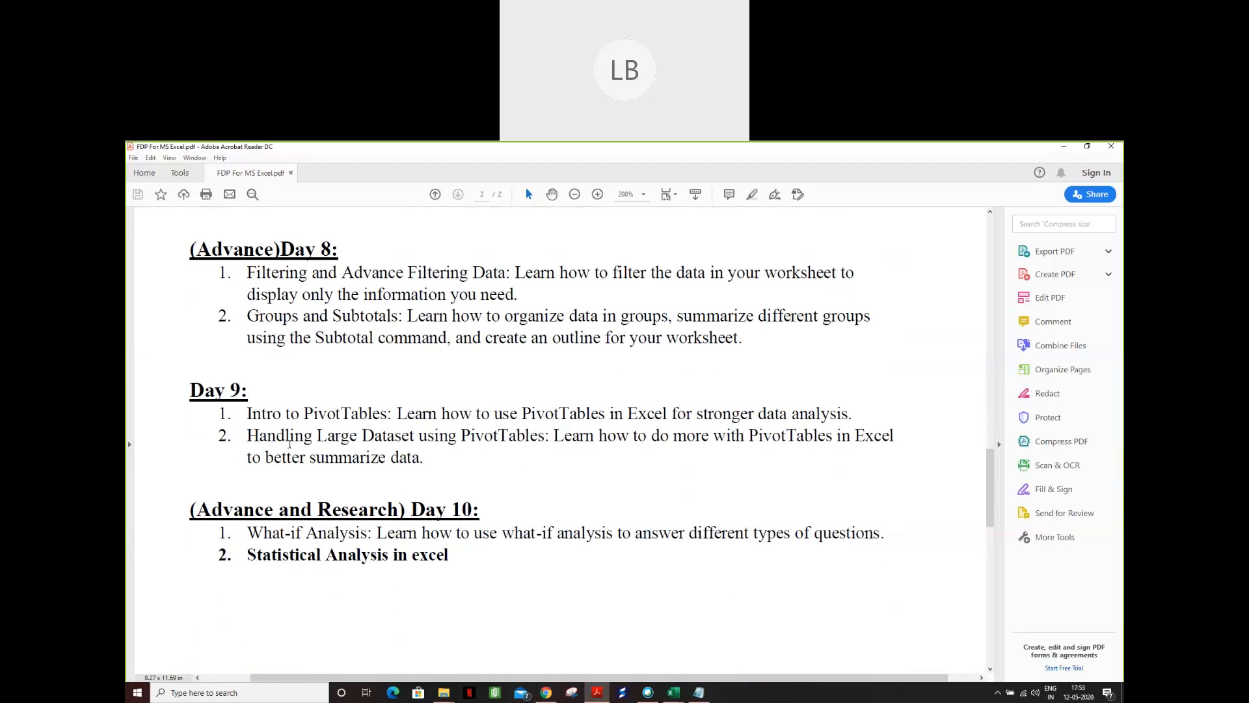
pyautogui.moveTo(248, 414); pyautogui.dragTo(388, 414)
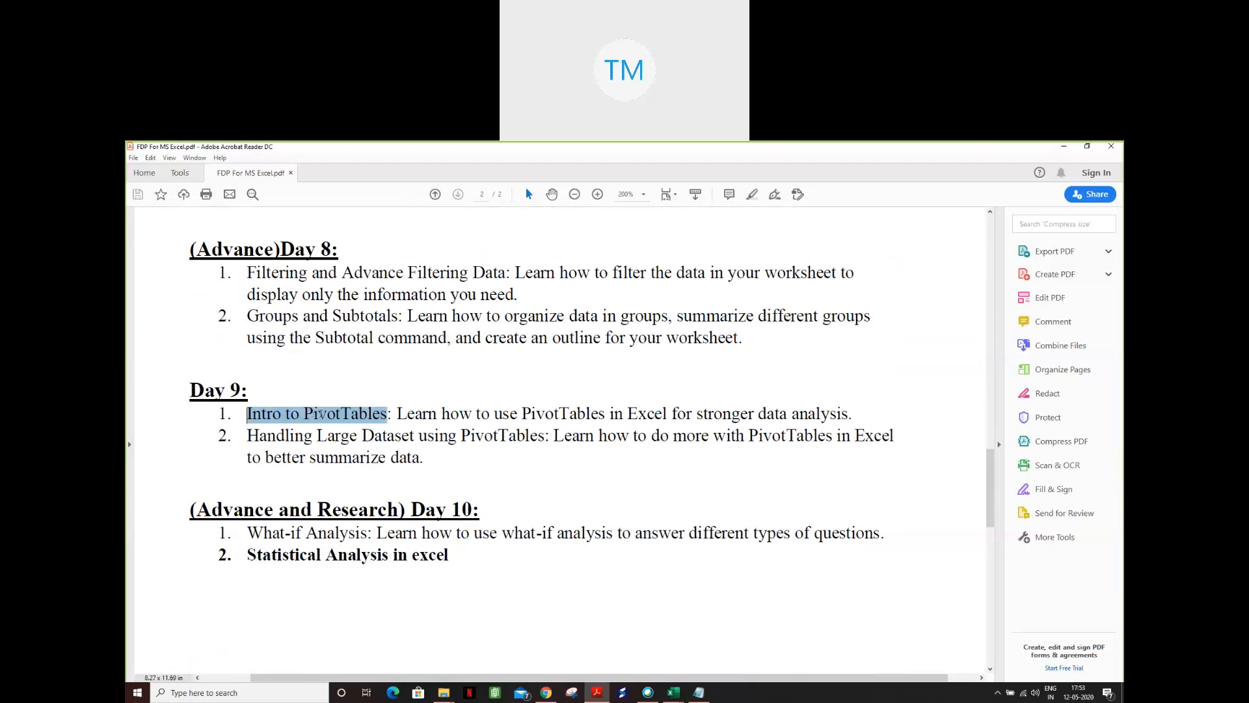
pyautogui.click(334, 432)
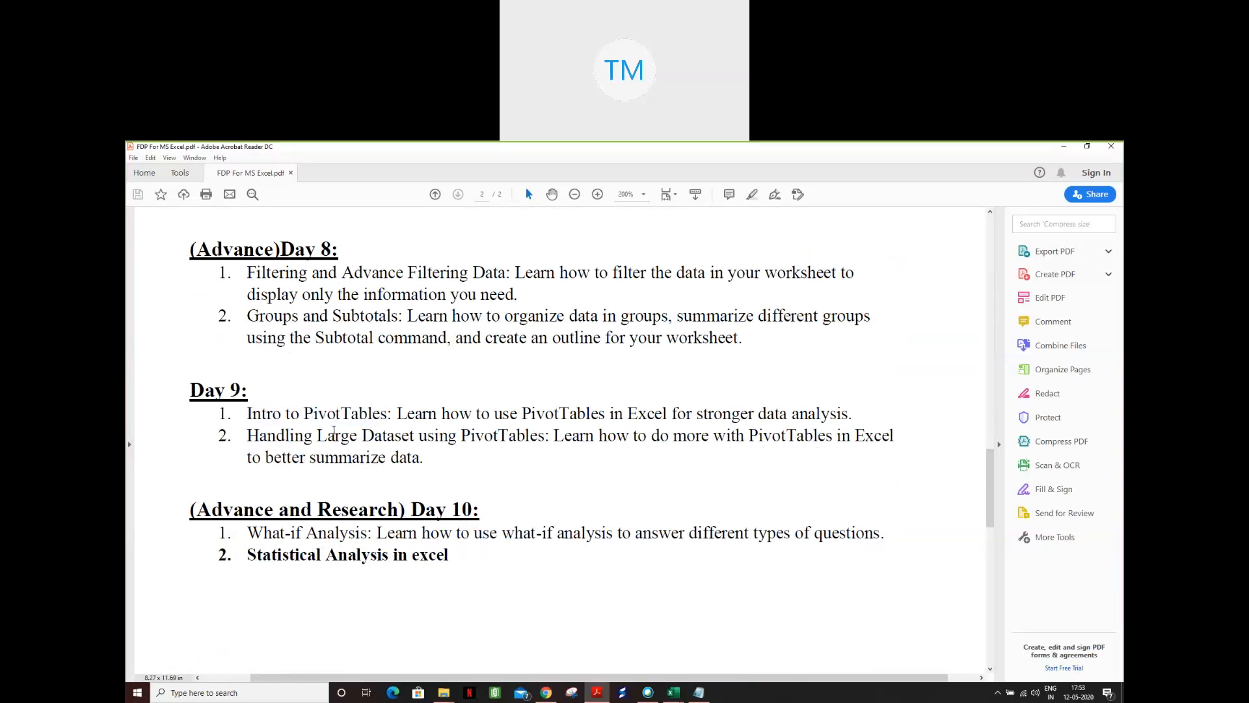